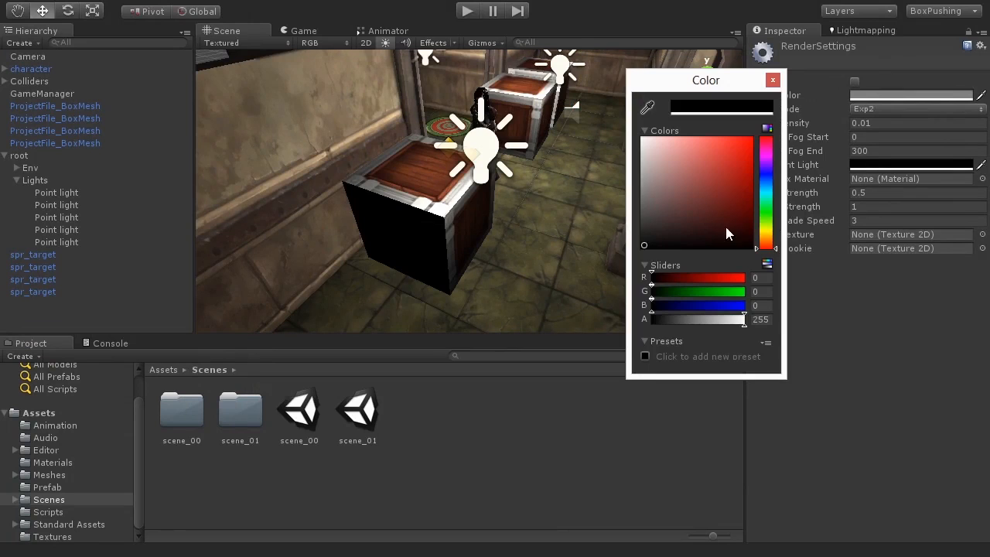
# Set the ambient light to dark grey (60,59,59) and place the flame effect under the particle system.
pyautogui.moveTo(651, 236); pyautogui.dragTo(634, 212)
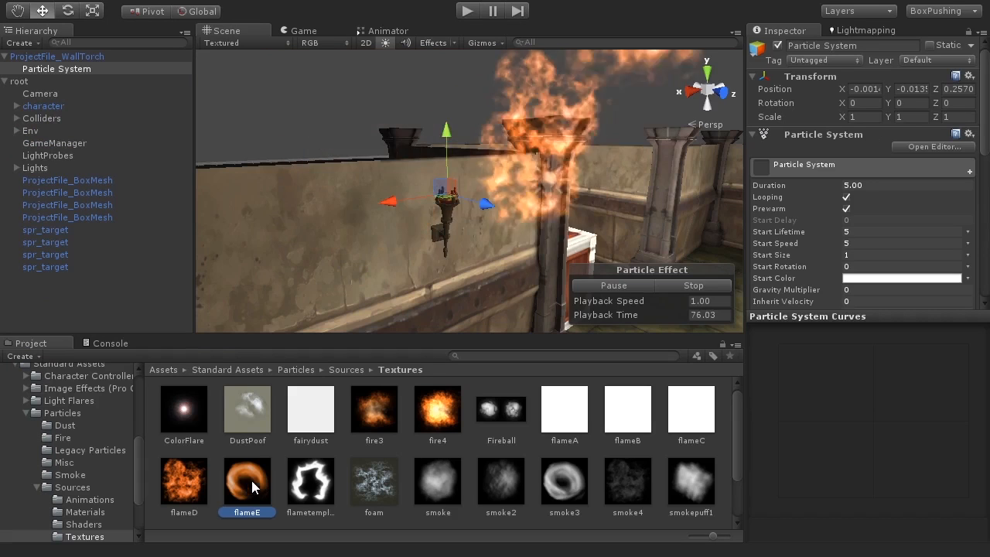
pyautogui.moveTo(251, 480); pyautogui.dragTo(76, 67)
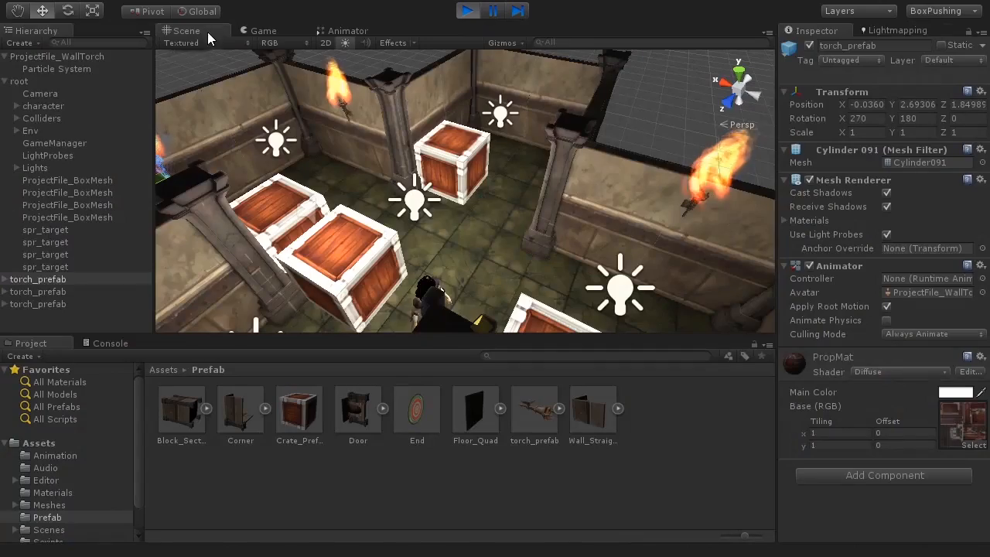
pyautogui.keyDown('alt'); pyautogui.moveTo(363, 286); pyautogui.dragTo(503, 278); pyautogui.keyUp('alt')
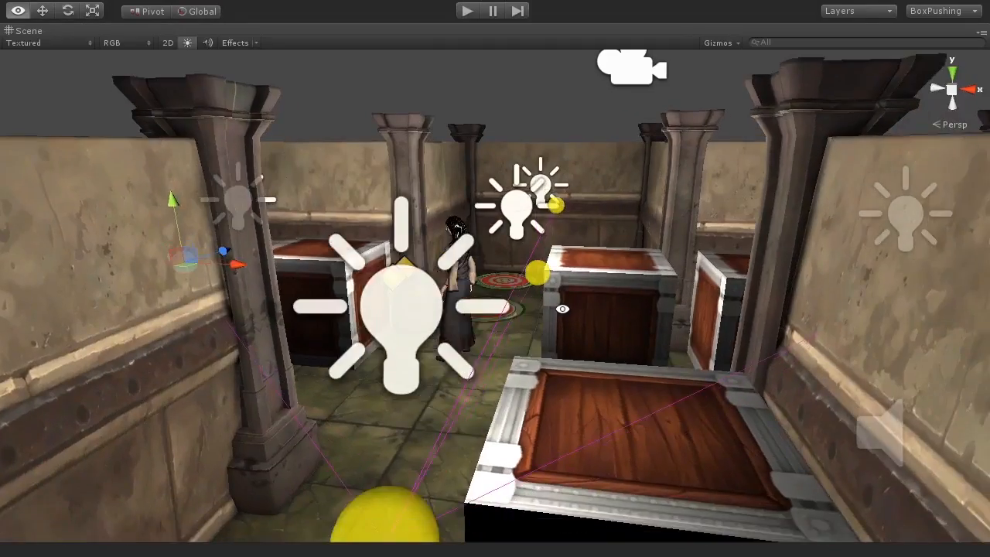
pyautogui.keyDown('alt'); pyautogui.moveTo(563, 309); pyautogui.dragTo(541, 279); pyautogui.keyUp('alt')
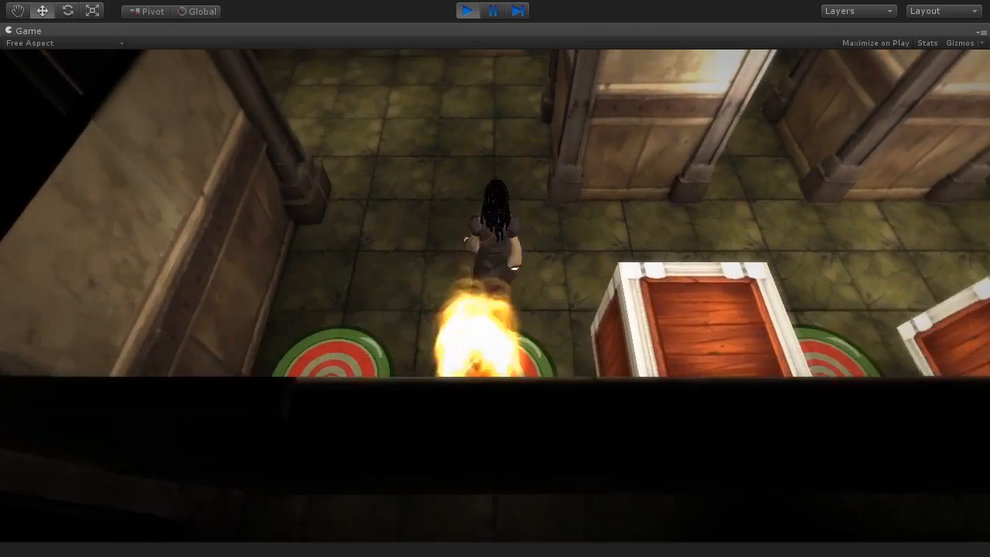
# Run the character forward toward the crates and the door.
pyautogui.press('w')
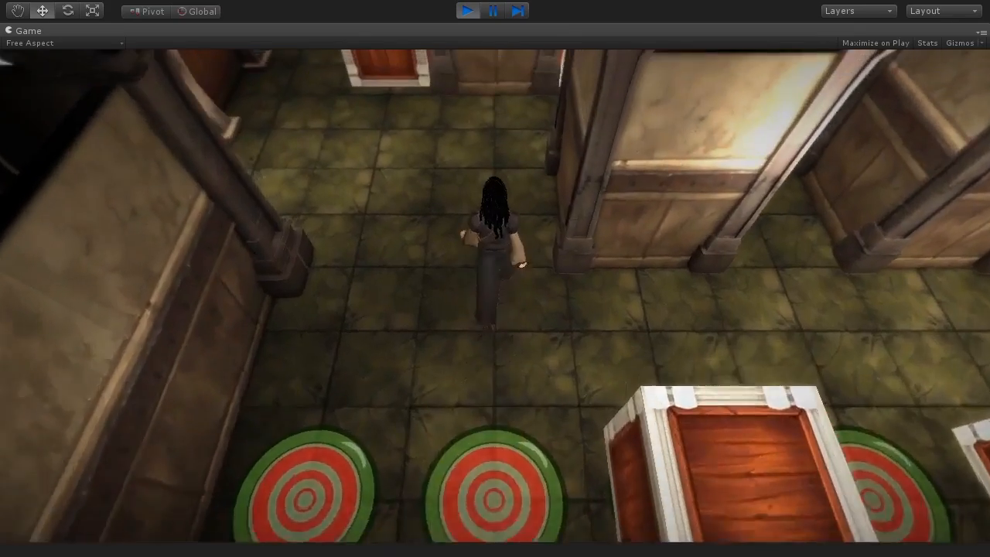
pyautogui.press('w')
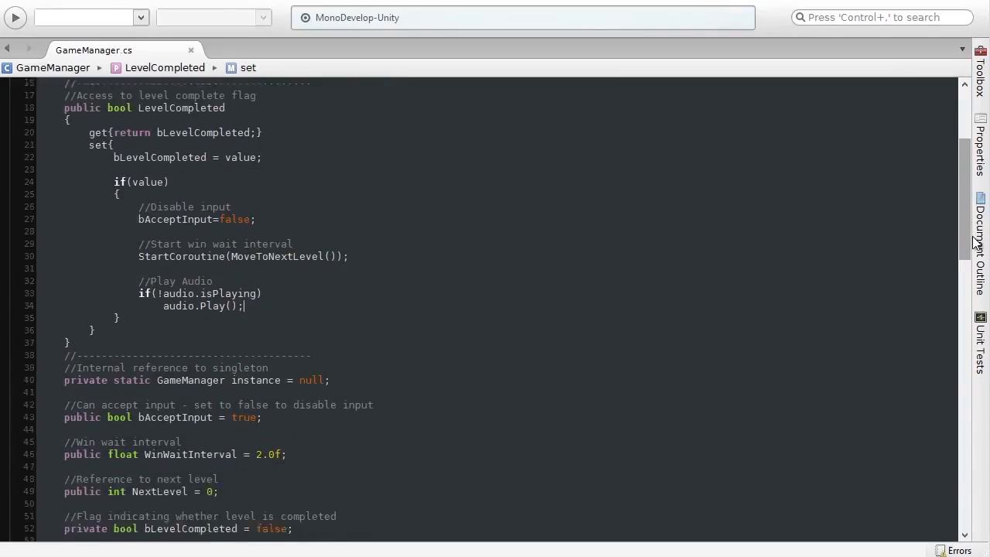
pyautogui.scroll(-5, 967, 288)
pyautogui.scroll(-2, 969, 294)
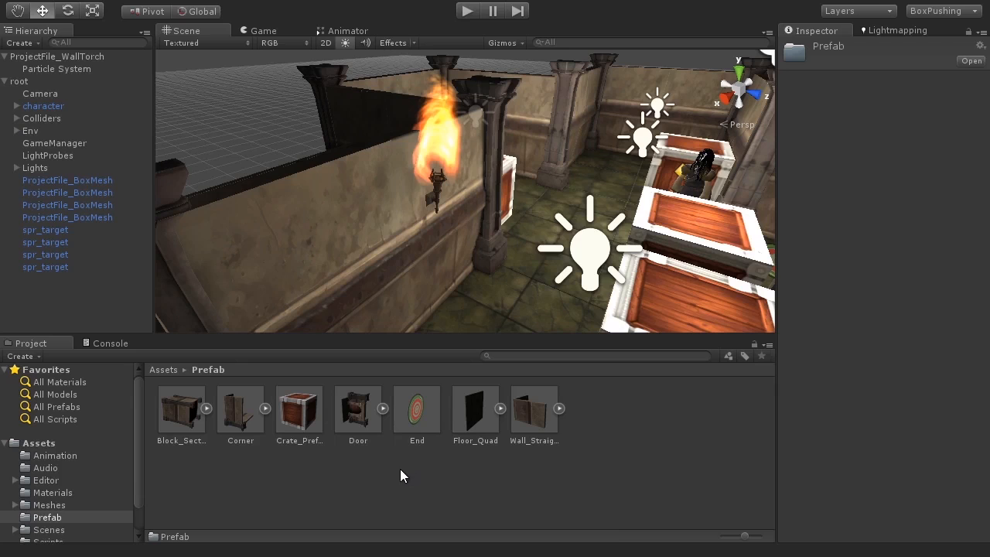
# Create a new empty prefab in the Prefab folder.
pyautogui.rightClick(401, 469)
pyautogui.moveTo(446, 485)
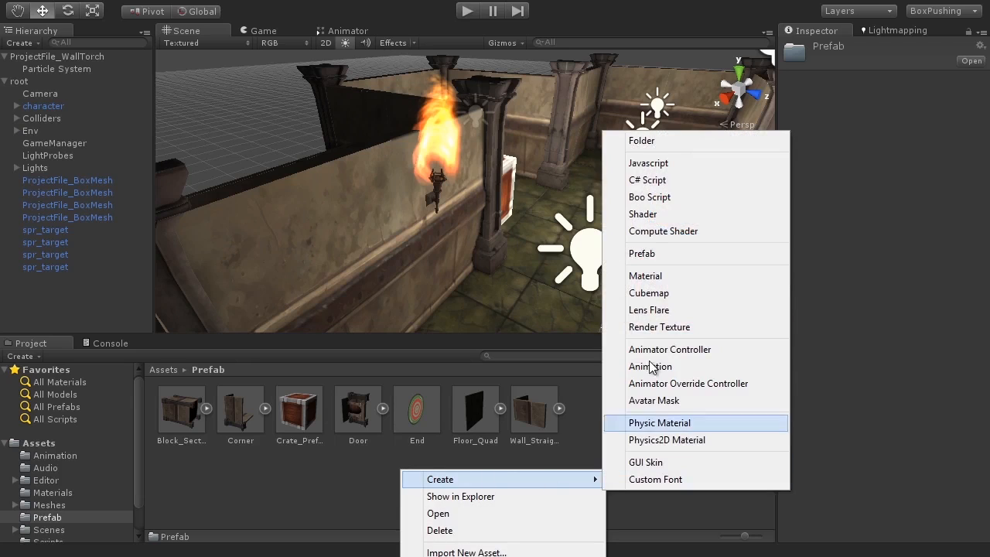
pyautogui.click(648, 255)
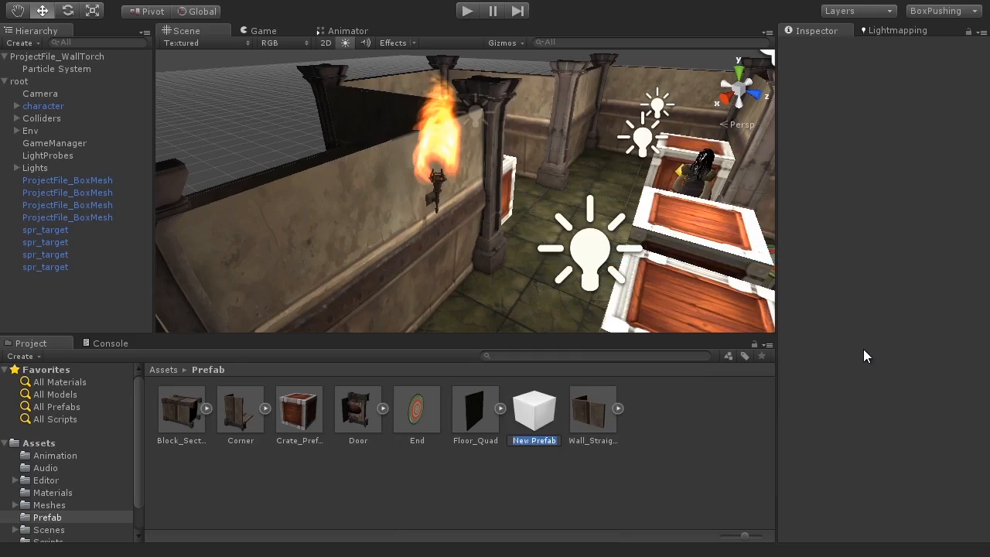
# Start the game and steer the character past the crates, pushing one toward the wooden door.
pyautogui.hotkey('ctrl', 'p')
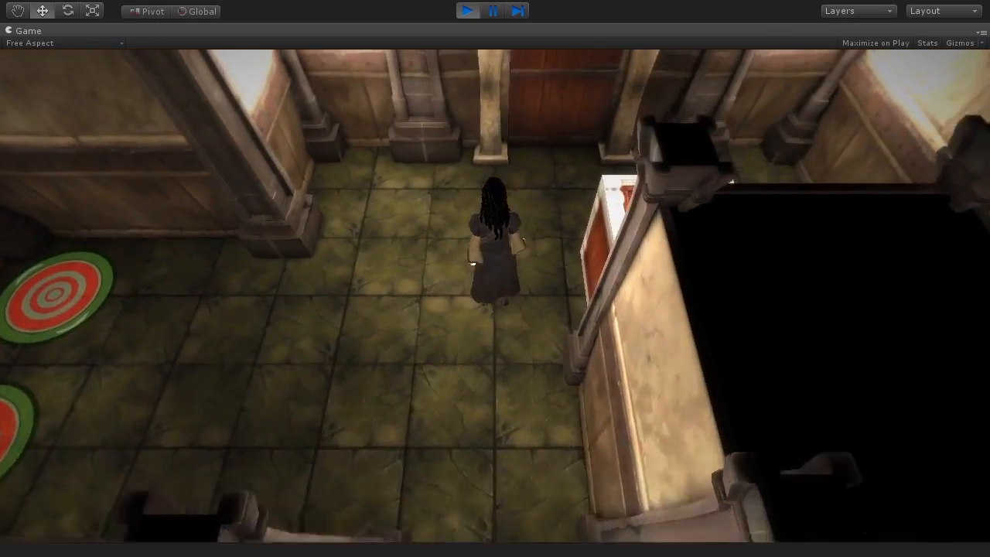
pyautogui.press('w')
pyautogui.press('d')
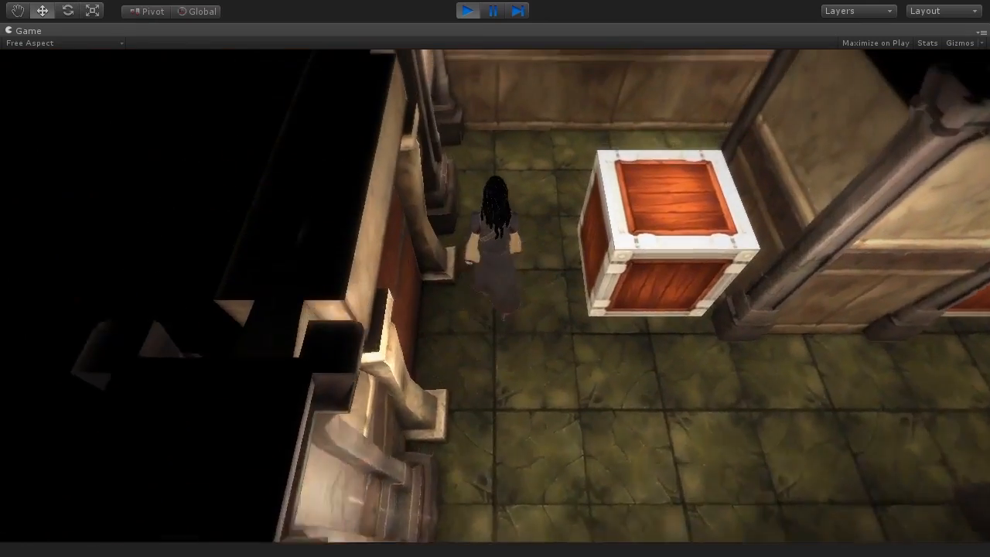
pyautogui.press('w')
pyautogui.press('d')
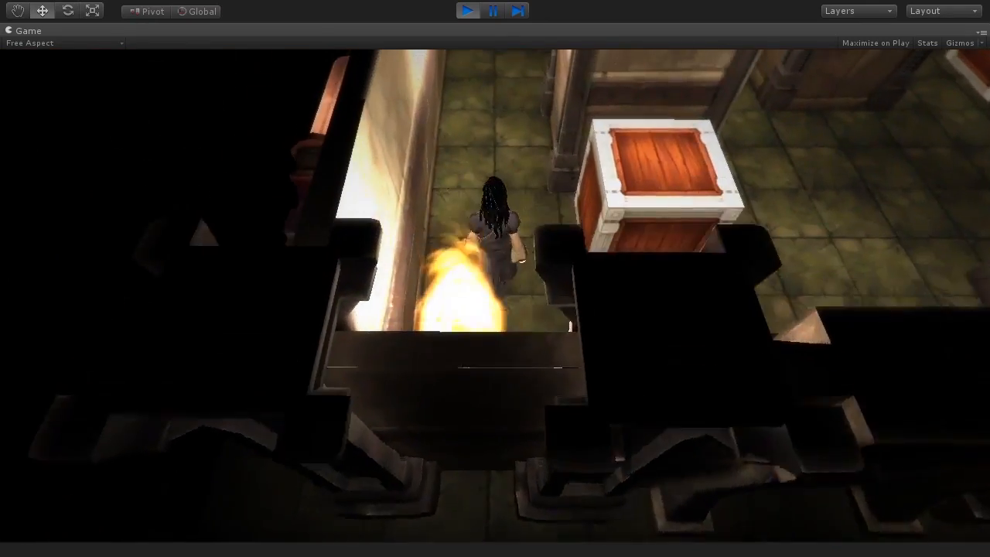
pyautogui.press('w')
pyautogui.press('d')
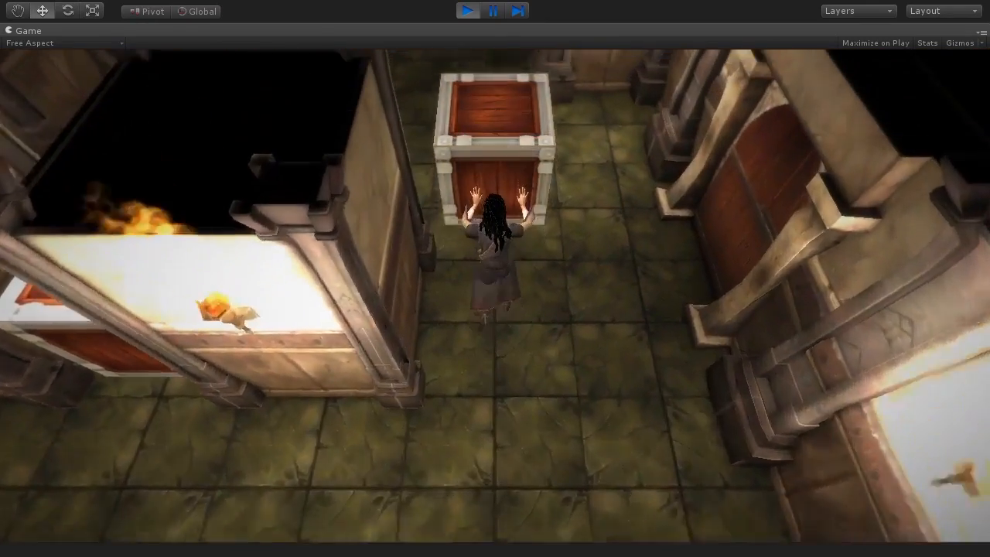
pyautogui.press('w')
pyautogui.press('d')
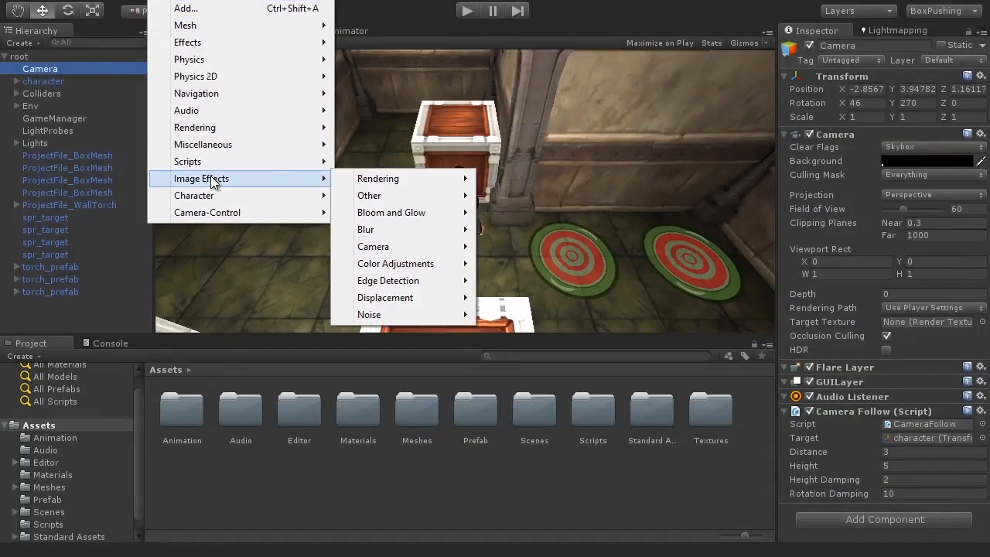
pyautogui.moveTo(433, 212)
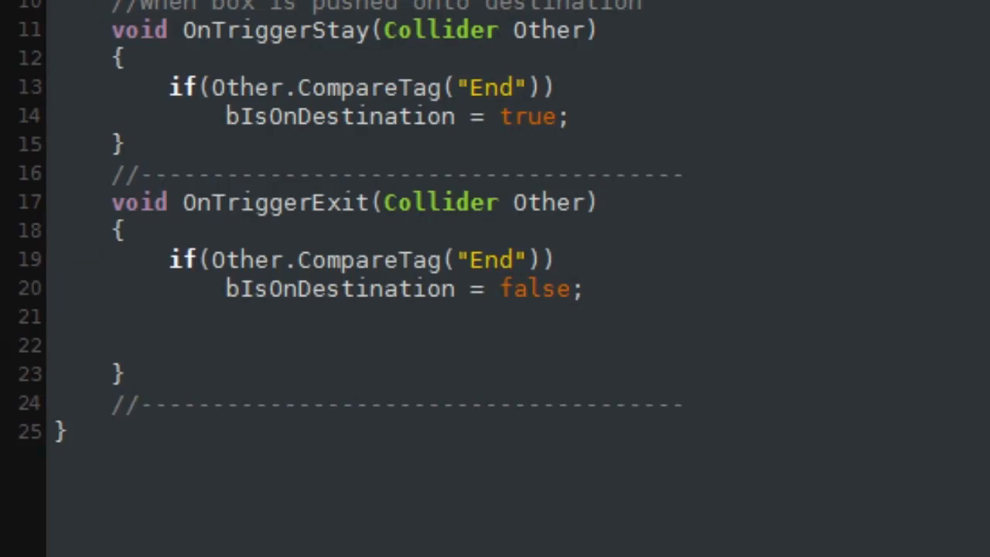
# Type GameManager.Instance and orbit the Scene view around the puzzle room.
pyautogui.write('GameManager.Instance')
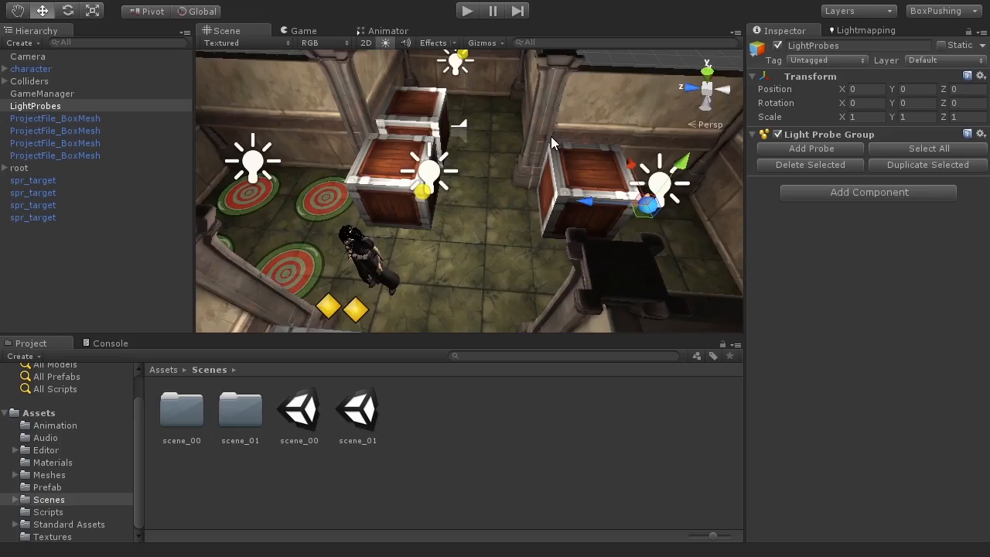
pyautogui.keyDown('alt'); pyautogui.moveTo(550, 136); pyautogui.dragTo(544, 243); pyautogui.keyUp('alt')
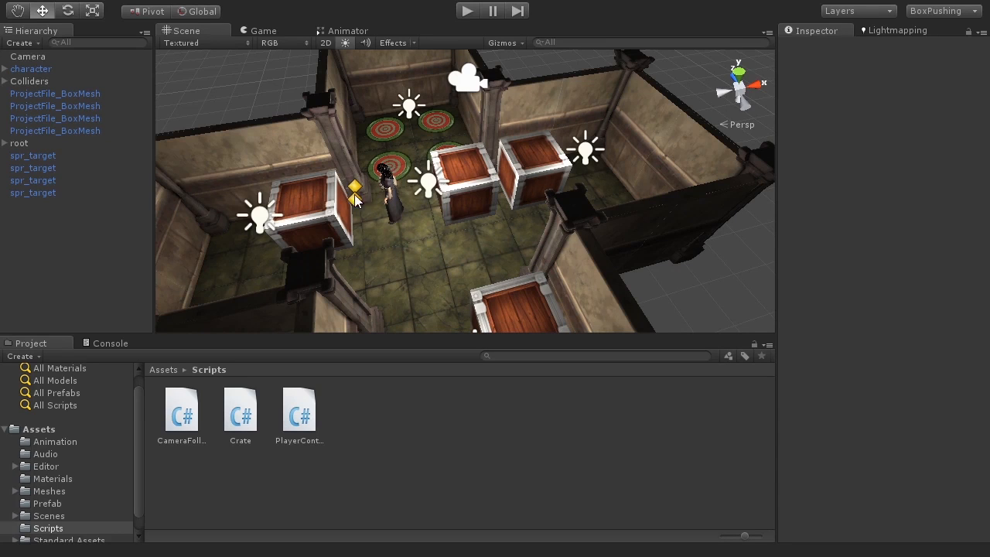
# Orbit to an angled view of the room showing the nearest crate, then start the game.
pyautogui.keyDown('alt'); pyautogui.moveTo(514, 203); pyautogui.dragTo(418, 230); pyautogui.keyUp('alt')
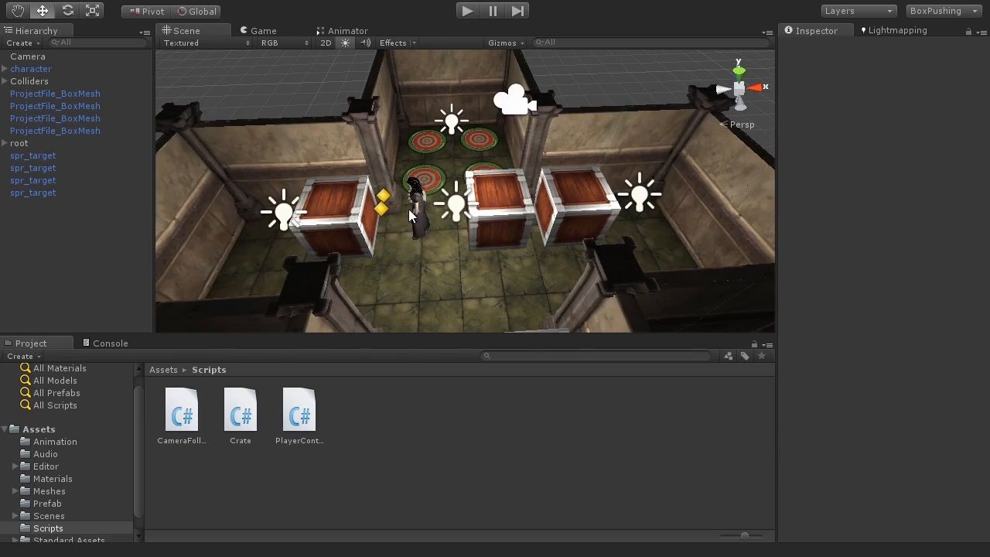
pyautogui.keyDown('alt'); pyautogui.moveTo(528, 243); pyautogui.dragTo(461, 237); pyautogui.keyUp('alt')
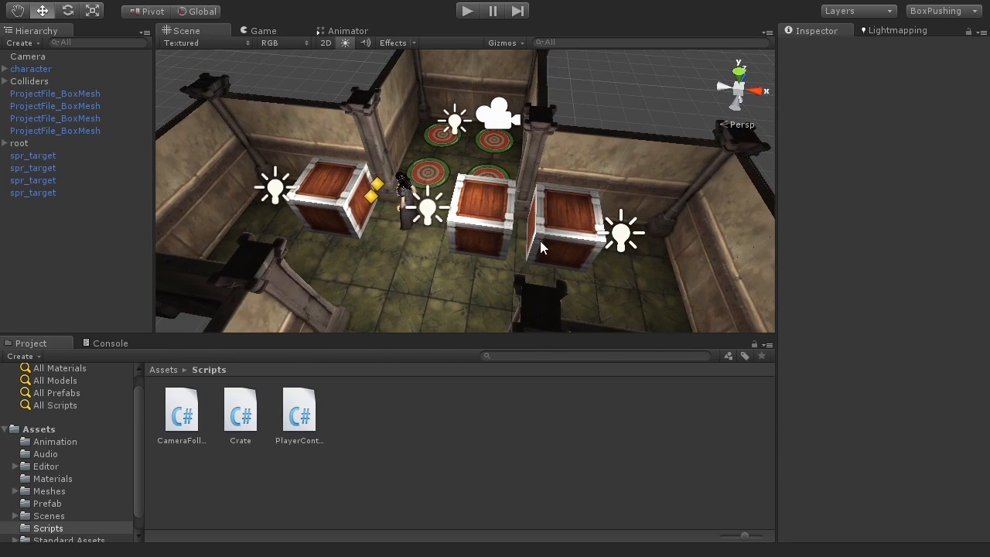
pyautogui.moveTo(462, 302); pyautogui.dragTo(452, 172, button='middle')
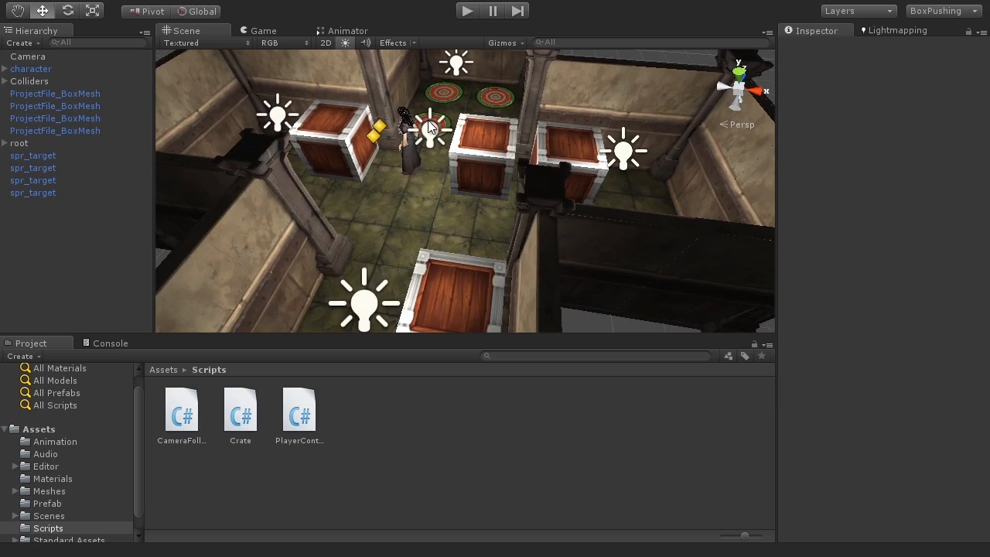
pyautogui.click(466, 12)
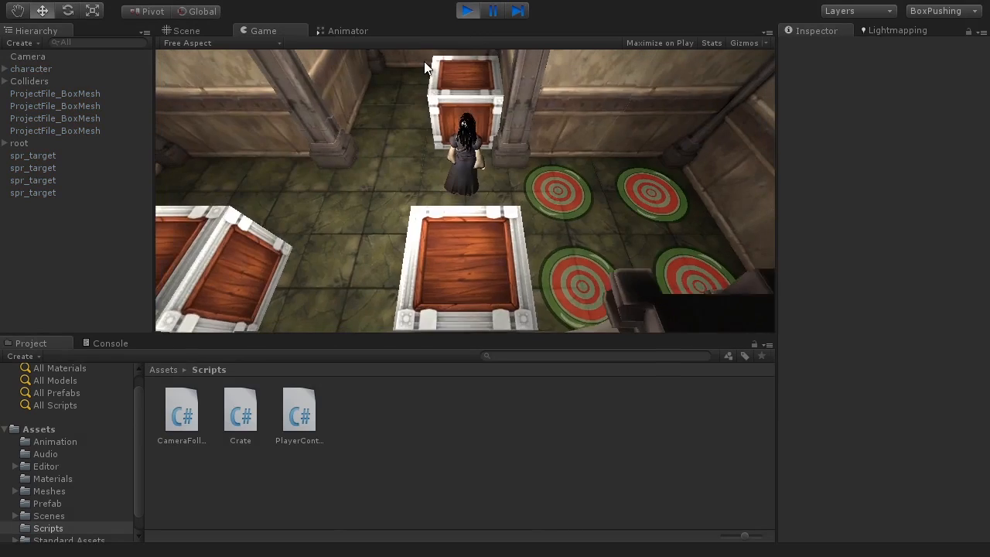
# Inspect the first crate, then walk the character left and forward between the crates.
pyautogui.click(83, 93)
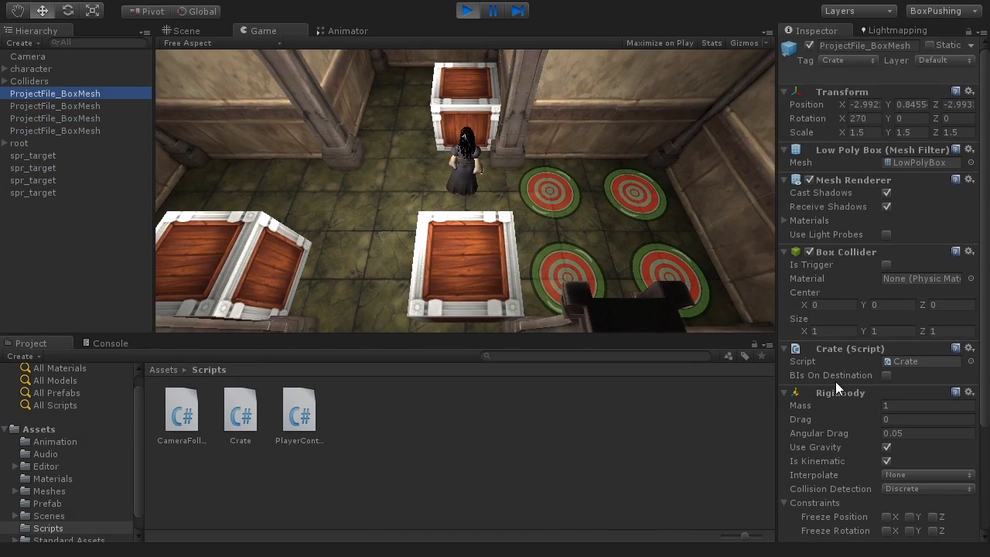
pyautogui.click(681, 267)
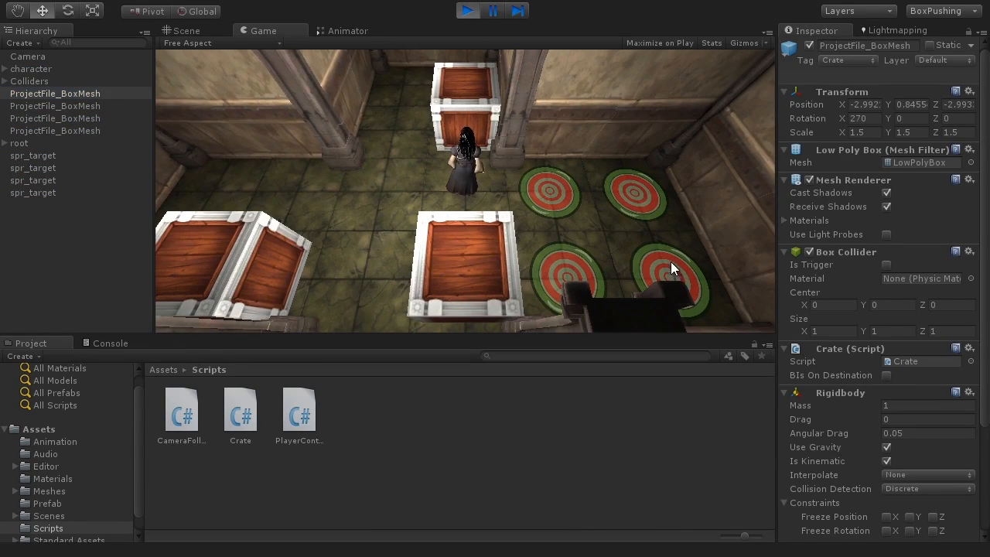
pyautogui.press('a')
pyautogui.press('w')
pyautogui.press('a')
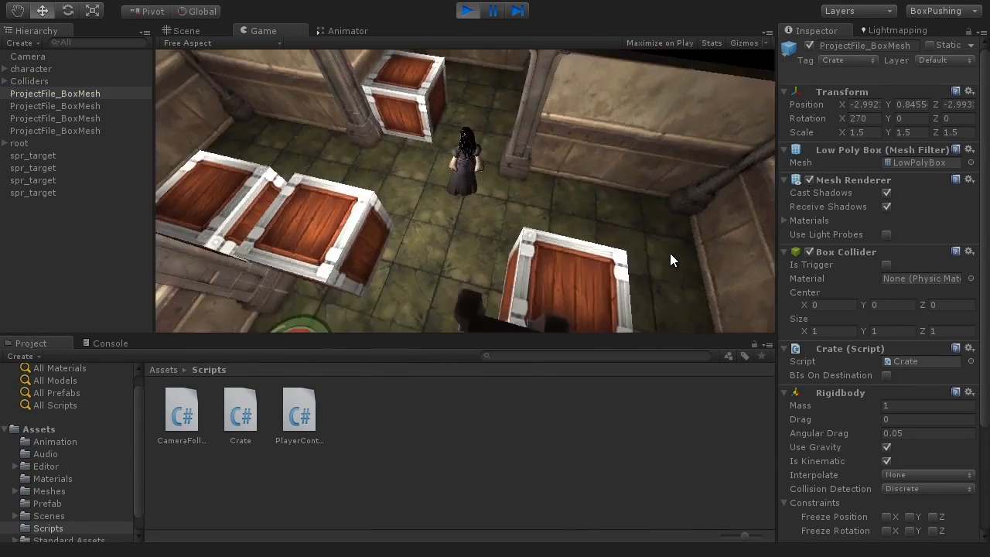
pyautogui.press('w')
pyautogui.press('a')
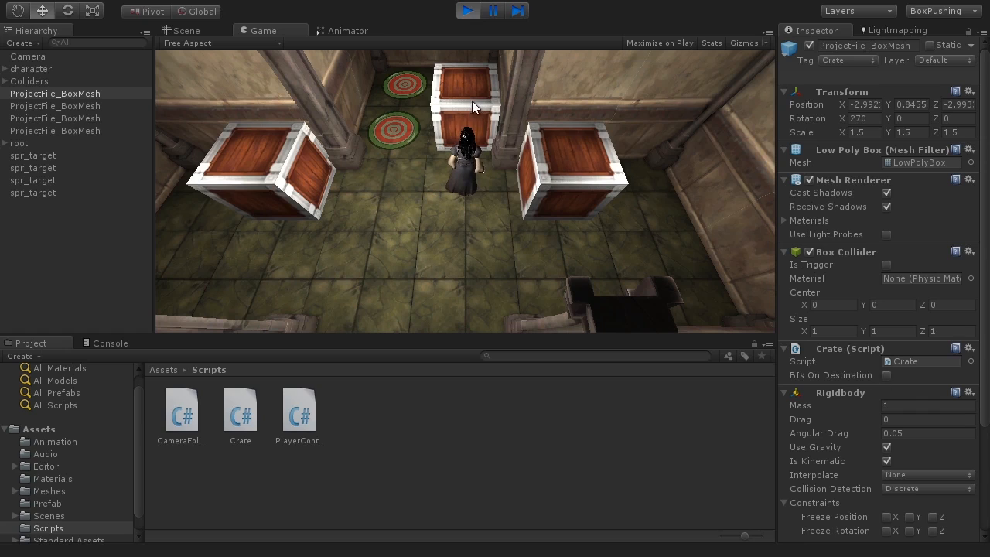
# Inspect the second and third crates, then stop the game.
pyautogui.click(103, 110)
pyautogui.click(101, 117)
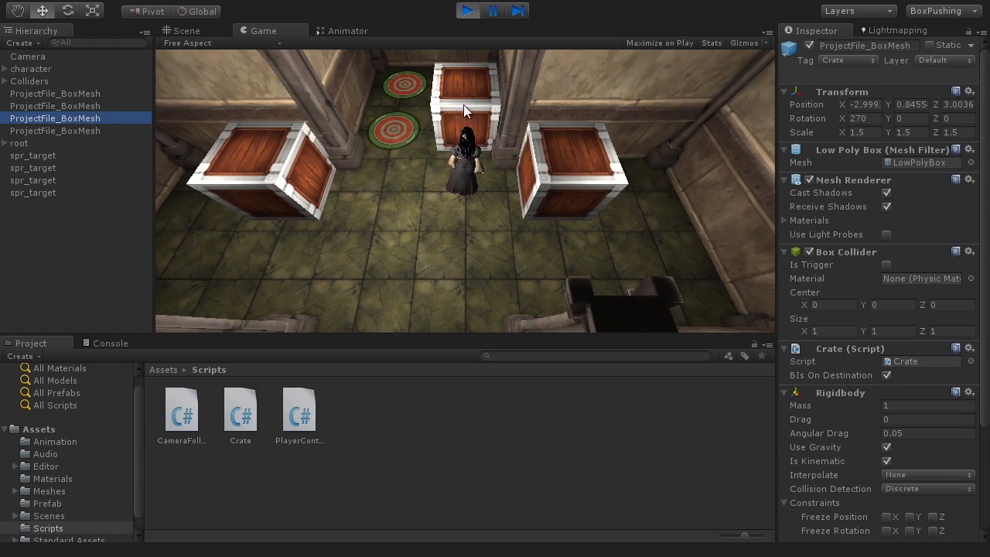
pyautogui.click(470, 12)
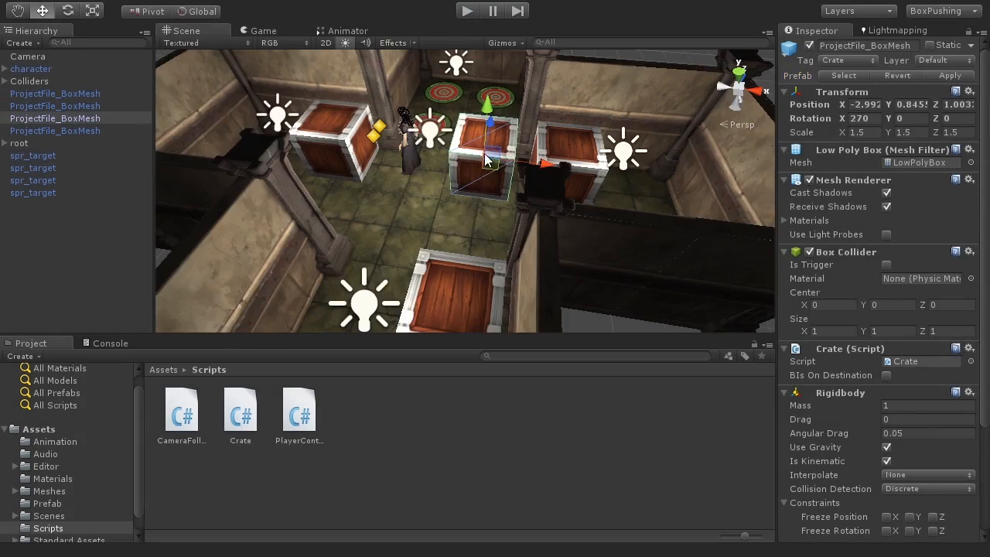
pyautogui.scroll(-5, 476, 233)
pyautogui.moveTo(451, 225)
pyautogui.keyDown('alt'); pyautogui.mouseDown()
pyautogui.moveTo(402, 223)
pyautogui.moveTo(432, 221)
pyautogui.mouseUp(); pyautogui.keyUp('alt')
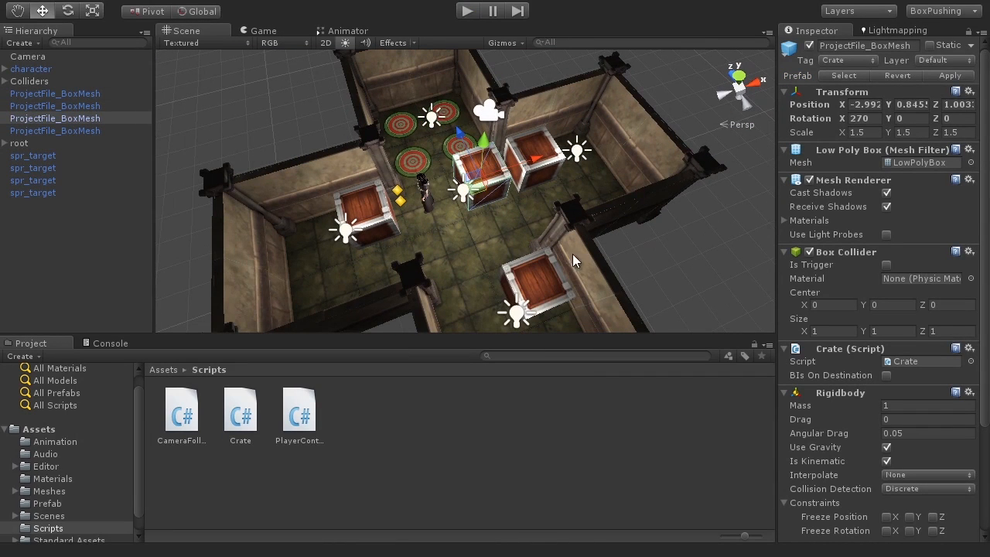
pyautogui.keyDown('alt'); pyautogui.moveTo(581, 271); pyautogui.dragTo(475, 203); pyautogui.keyUp('alt')
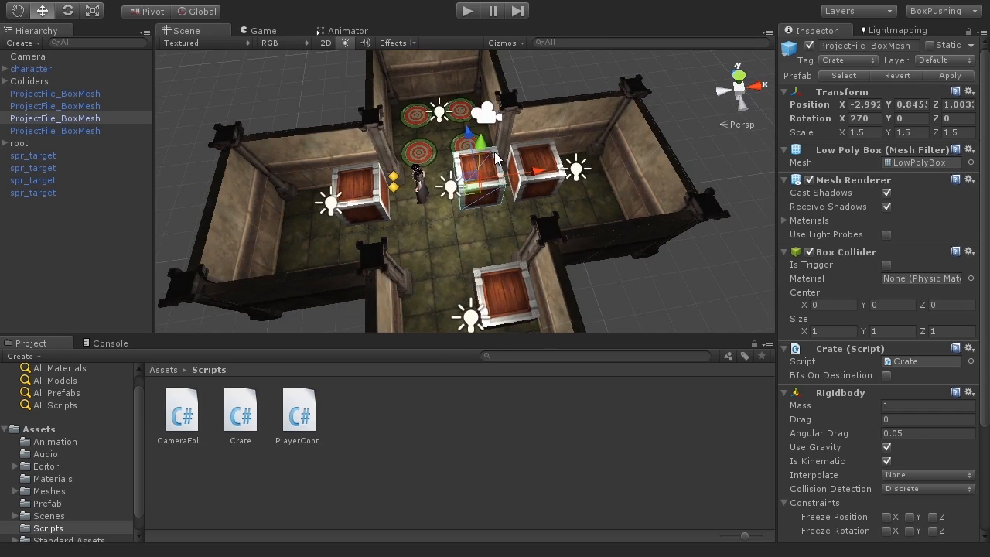
pyautogui.click(659, 273)
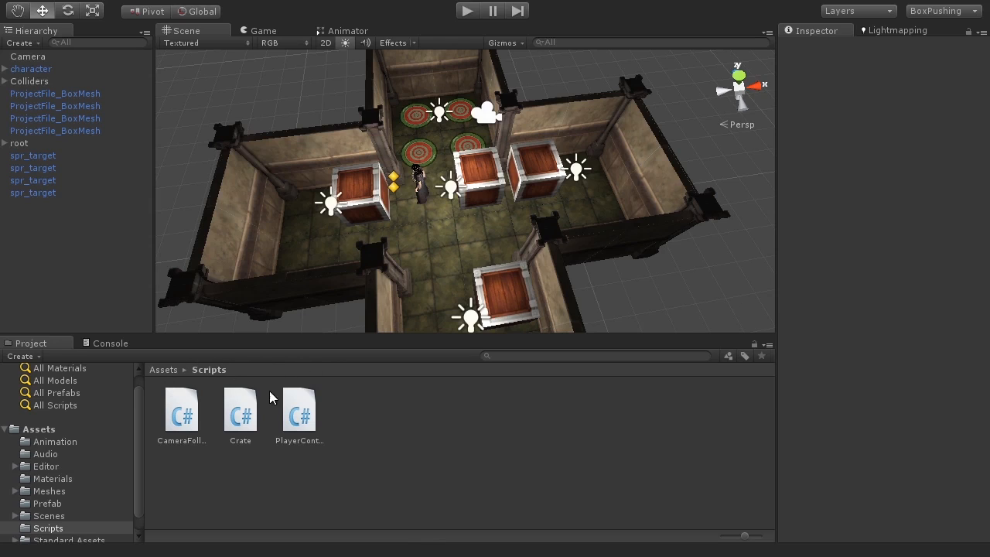
# Create a new C# script named GameManager in the Scripts folder.
pyautogui.rightClick(381, 407)
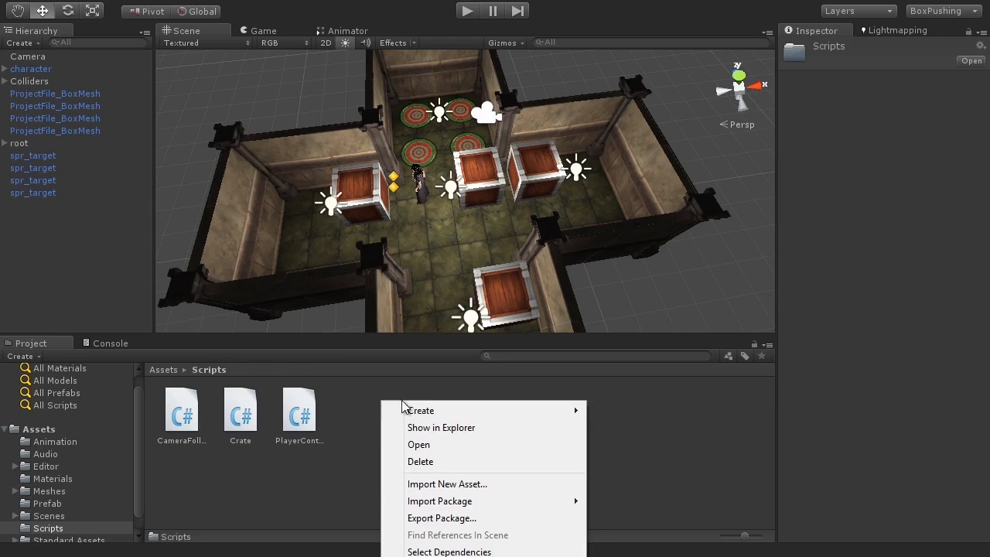
pyautogui.moveTo(443, 417)
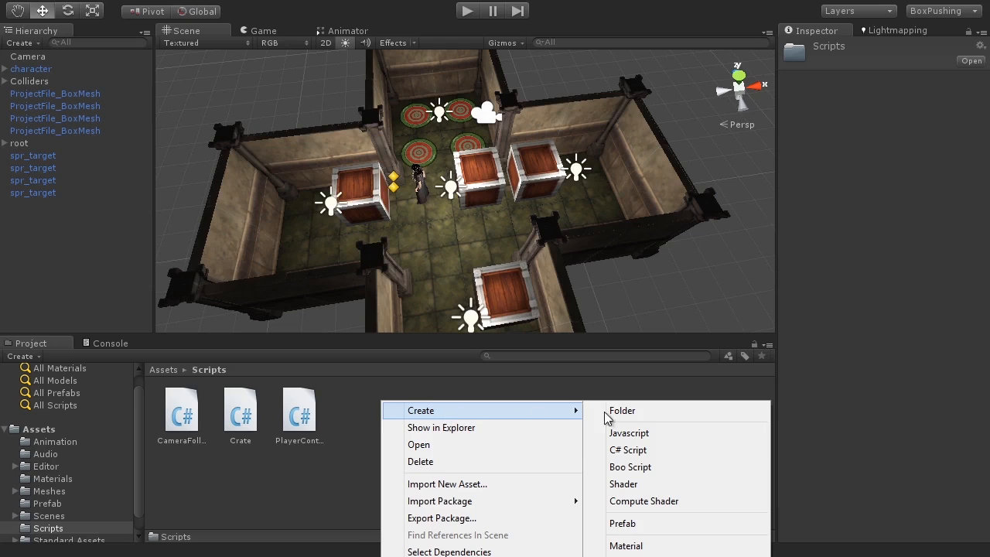
pyautogui.click(627, 450)
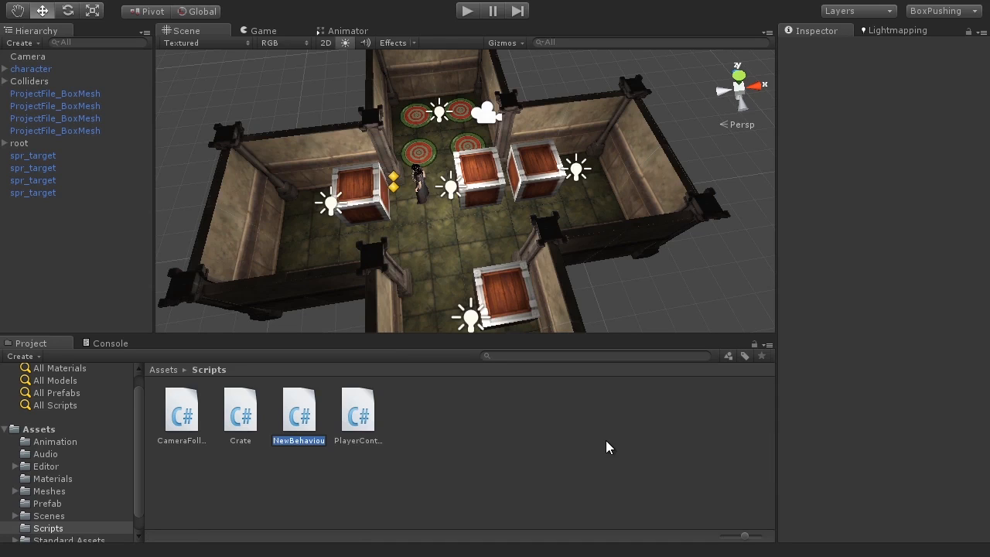
pyautogui.write('GameManager')
pyautogui.press('Return')
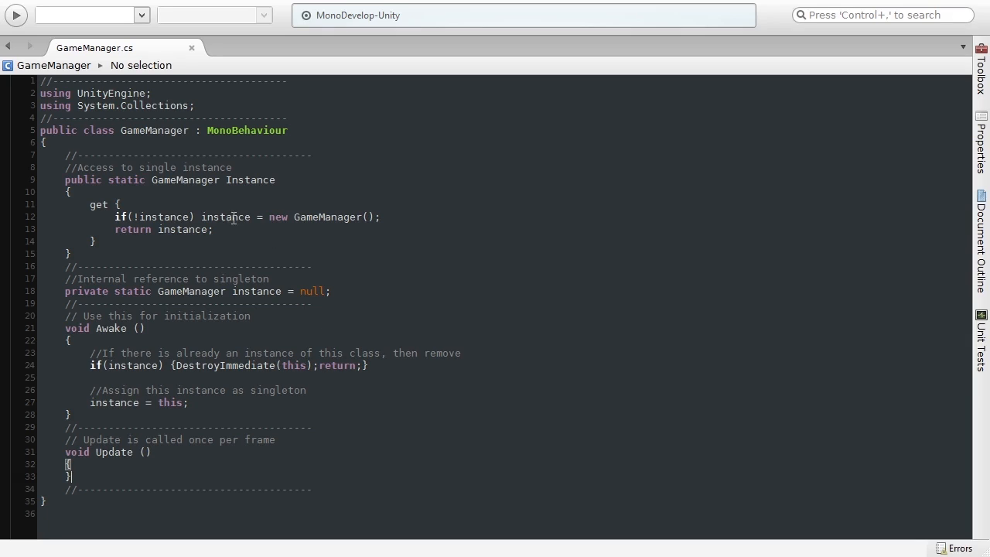
# Highlight the Instance property, instance field, Awake header, duplicate check and assignment in GameManager.cs.
pyautogui.click(285, 186)
pyautogui.moveTo(183, 192); pyautogui.dragTo(63, 191)
pyautogui.moveTo(65, 297); pyautogui.dragTo(339, 298)
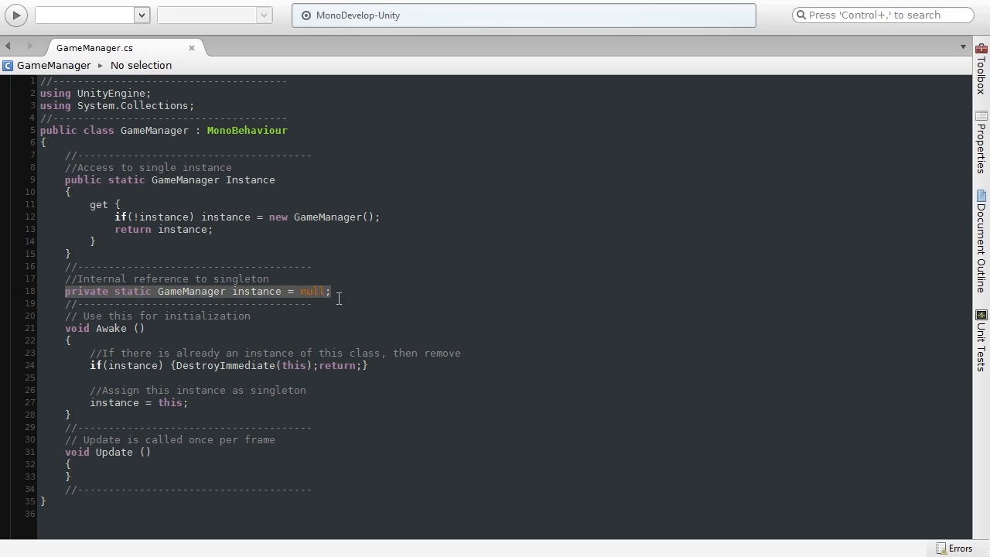
pyautogui.moveTo(65, 331); pyautogui.dragTo(170, 332)
pyautogui.click(168, 348)
pyautogui.moveTo(94, 372); pyautogui.dragTo(391, 375)
pyautogui.moveTo(90, 407); pyautogui.dragTo(261, 407)
pyautogui.click(305, 407)
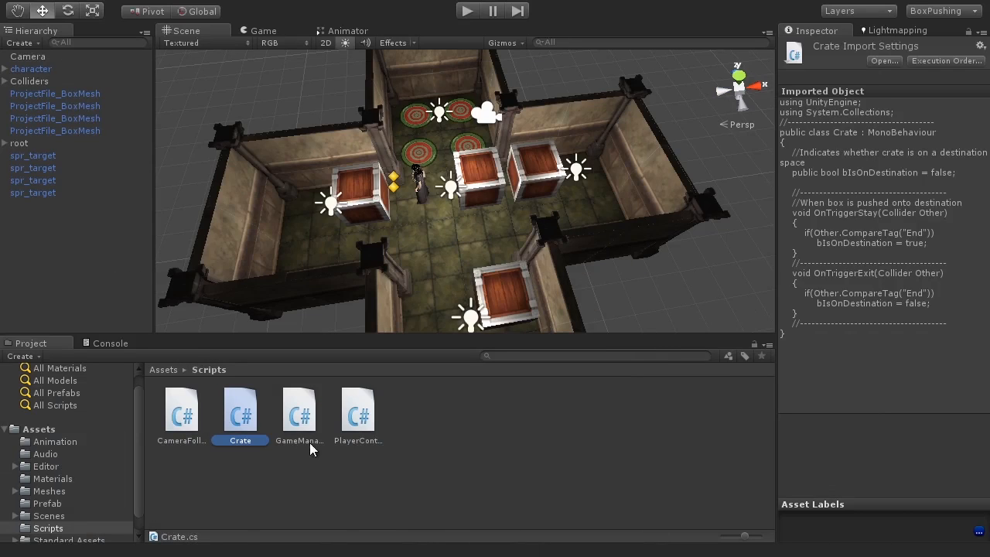
# View the GameManager script's code, then the Crate script's, then GameManager's again.
pyautogui.click(298, 422)
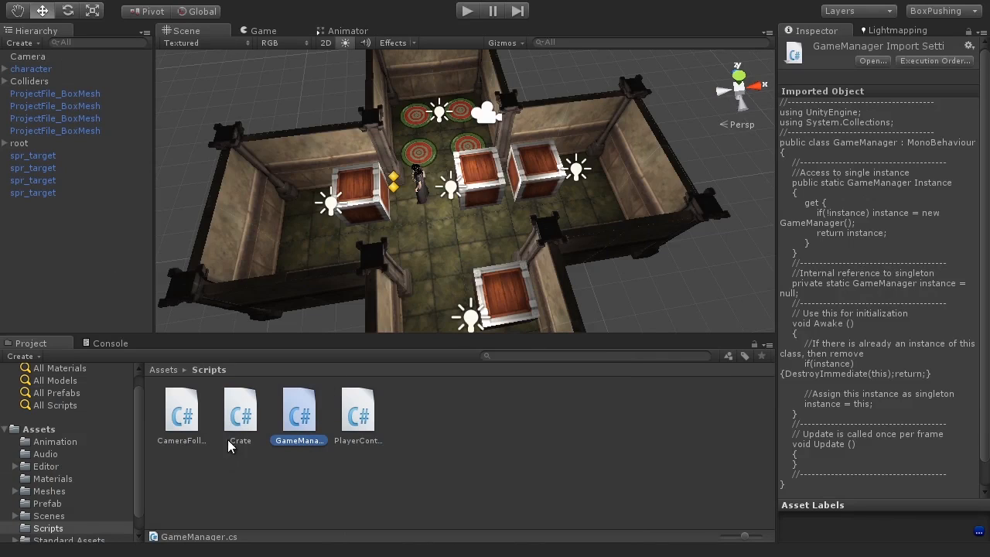
pyautogui.click(240, 413)
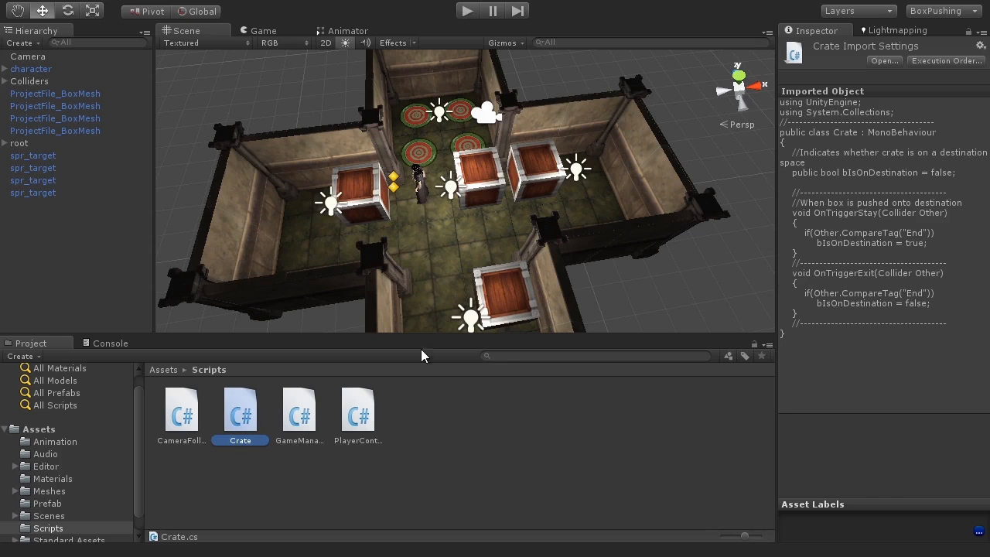
pyautogui.click(300, 425)
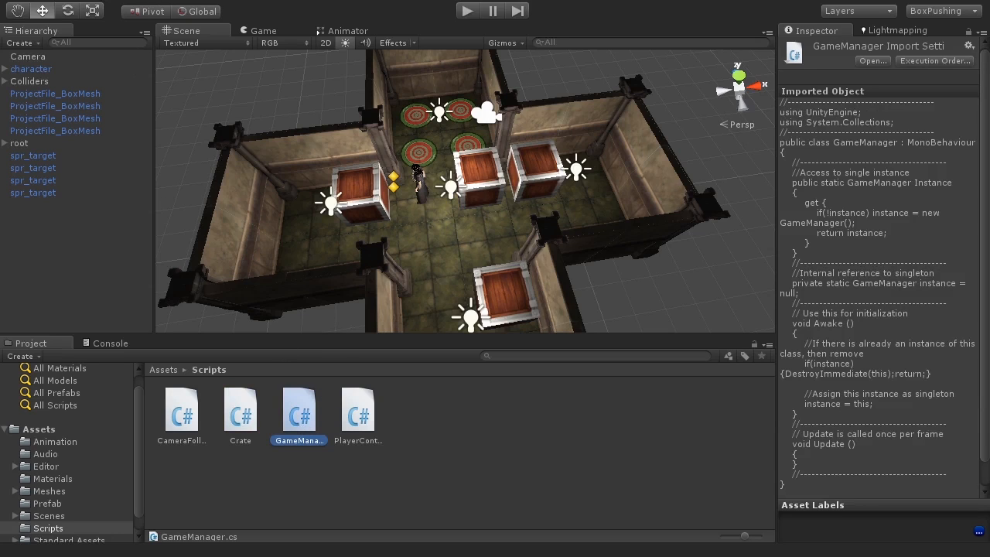
pyautogui.click(120, 0)
# Create an empty object and name it GameManager.
pyautogui.click(124, 10)
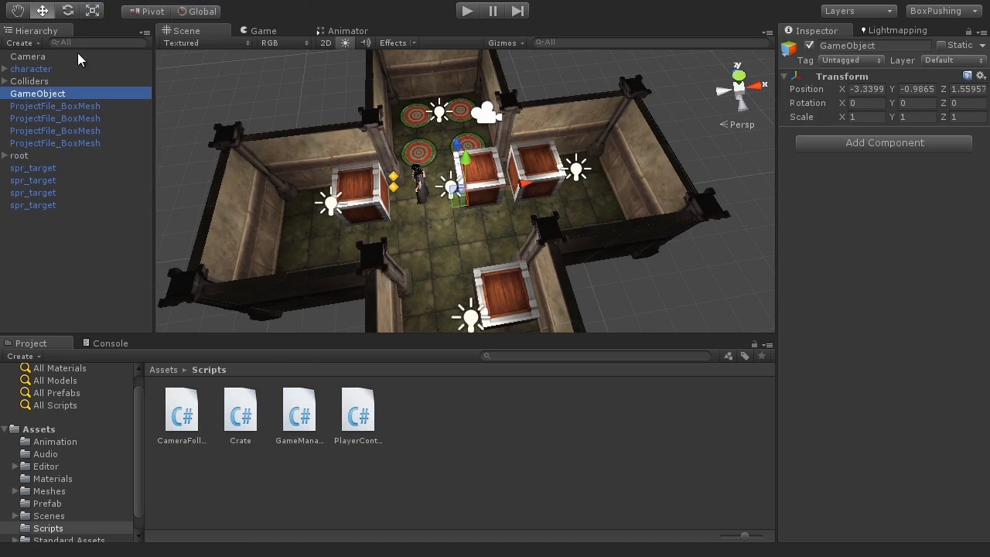
pyautogui.click(864, 47)
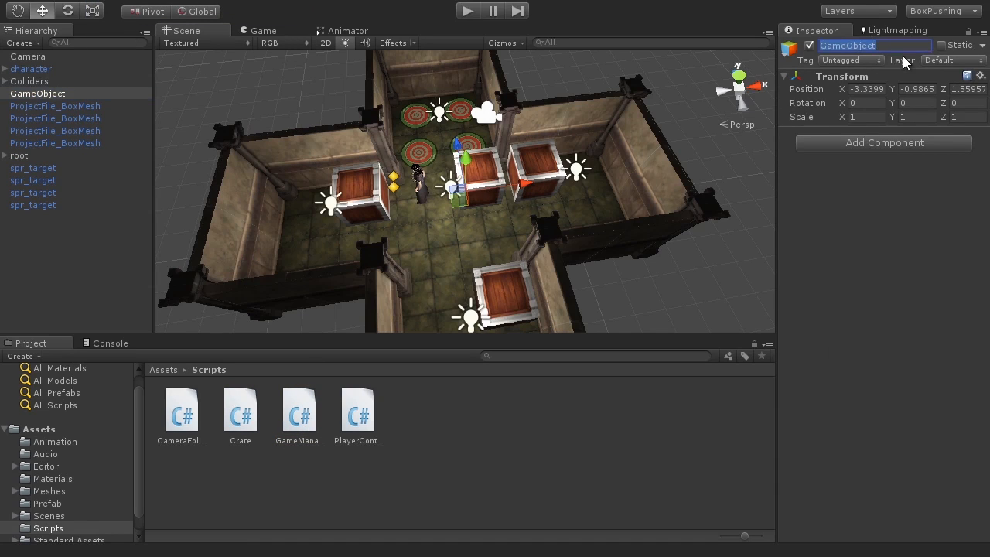
pyautogui.write('GameManager')
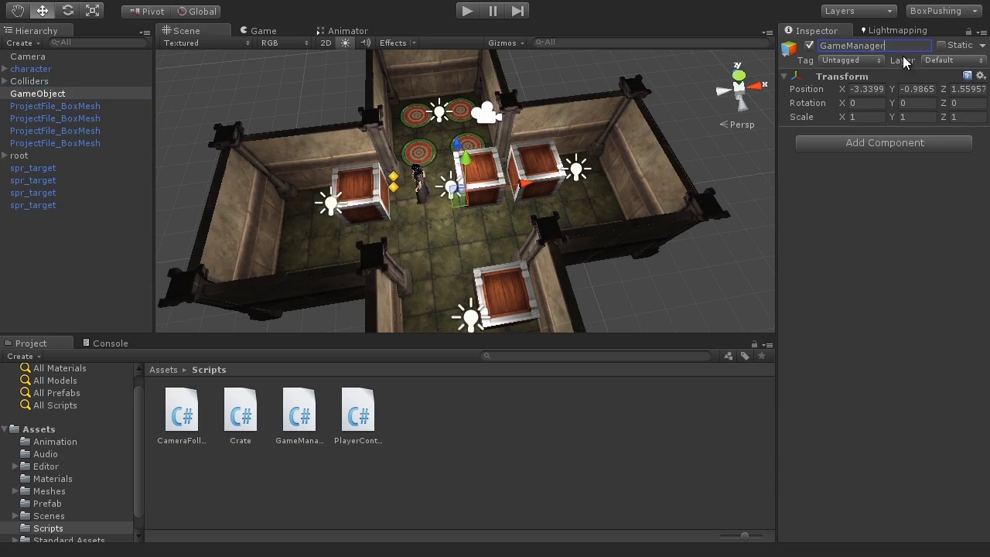
pyautogui.press('Return')
# Reset its transform to 0, 0, 0 and attach the GameManager script.
pyautogui.click(979, 77)
pyautogui.click(983, 87)
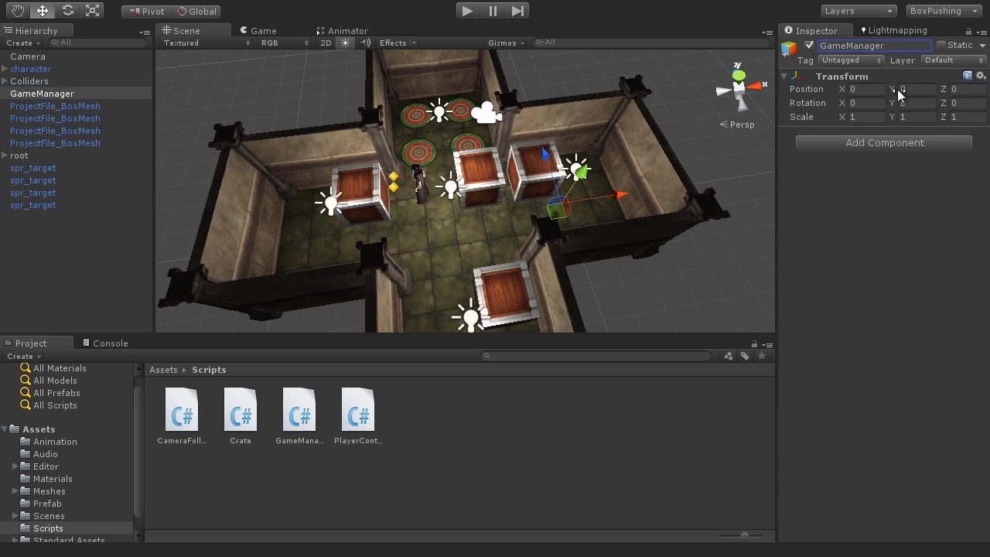
pyautogui.moveTo(296, 425); pyautogui.dragTo(65, 99)
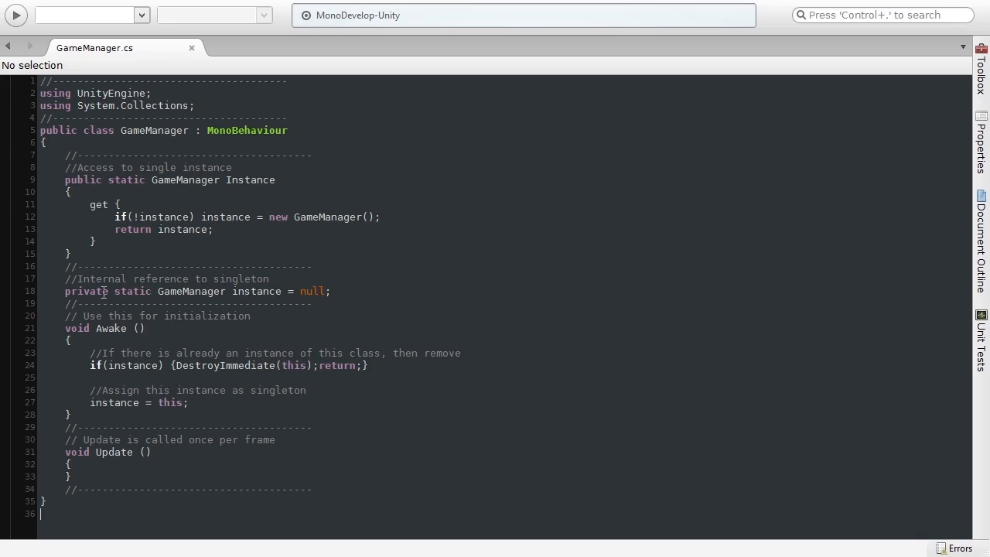
# Highlight the private, static and instance parts of the field declaration on line 18.
pyautogui.click(67, 292)
pyautogui.doubleClick(77, 291)
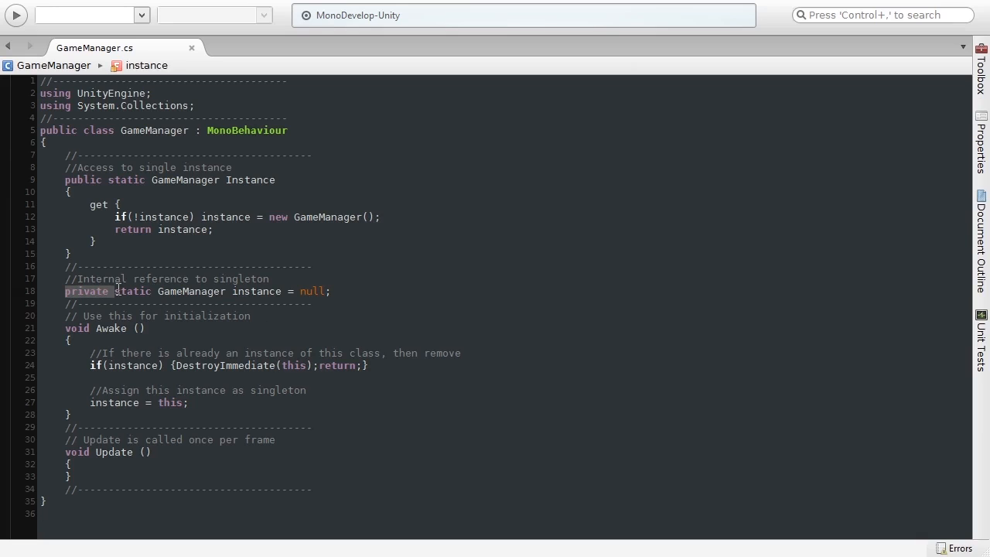
pyautogui.doubleClick(130, 293)
pyautogui.click(241, 294)
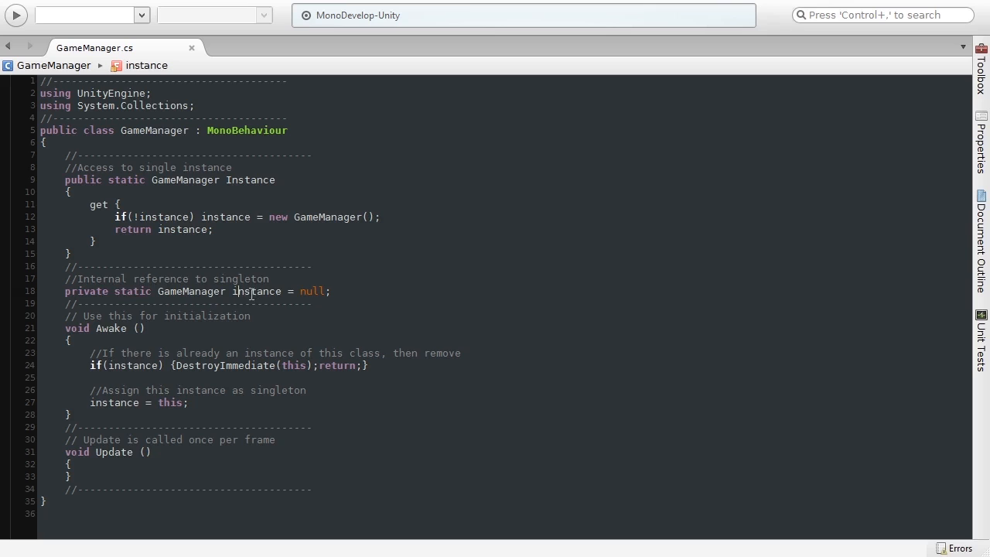
pyautogui.doubleClick(261, 290)
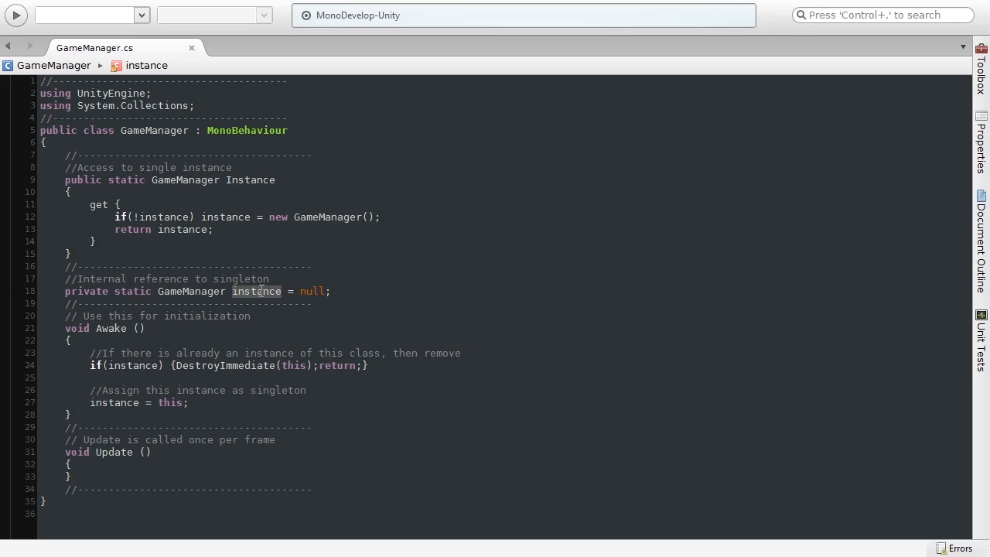
pyautogui.click(360, 291)
pyautogui.doubleClick(146, 291)
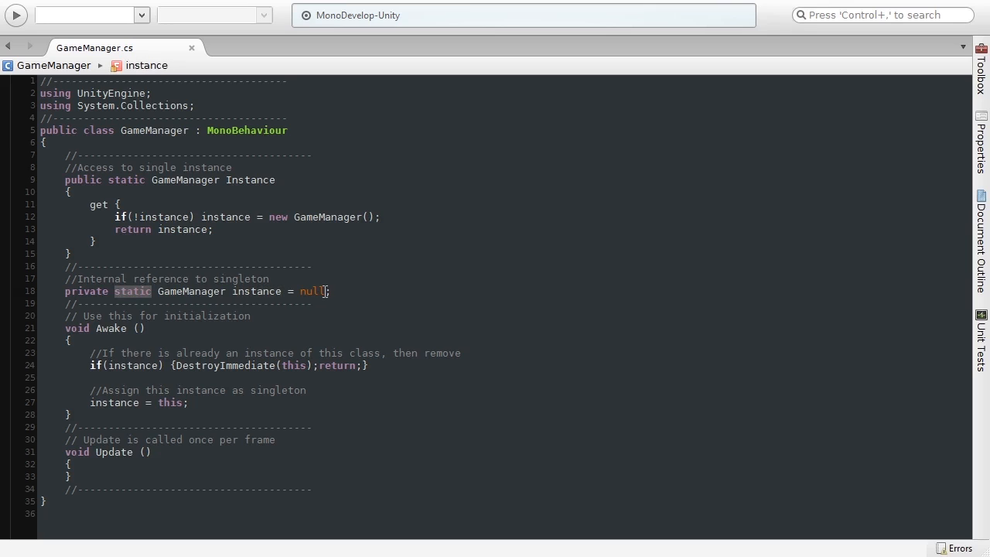
pyautogui.click(194, 290)
pyautogui.click(258, 292)
pyautogui.moveTo(250, 292)
# Walk through the Instance getter, the new GameManager() creation and the Awake header.
pyautogui.click(249, 180)
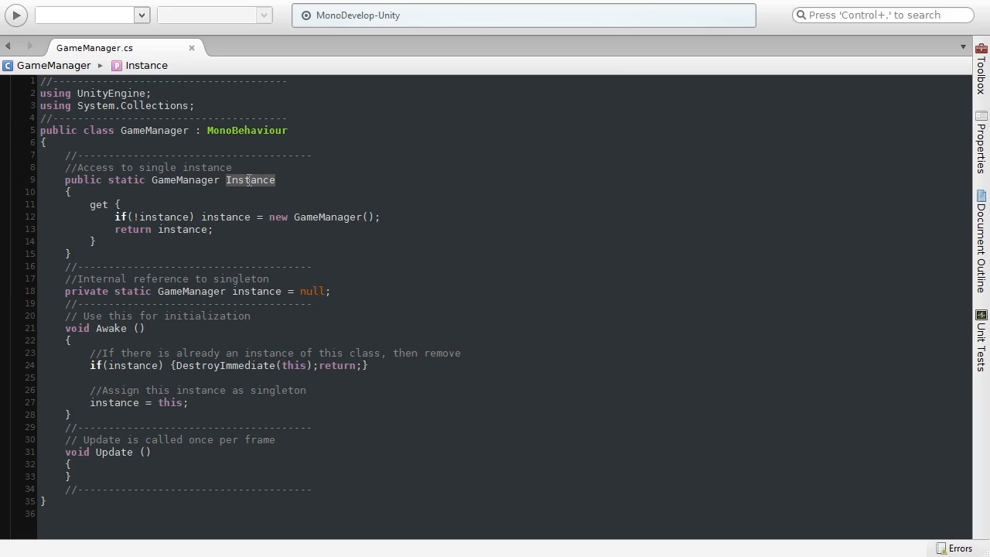
pyautogui.click(226, 230)
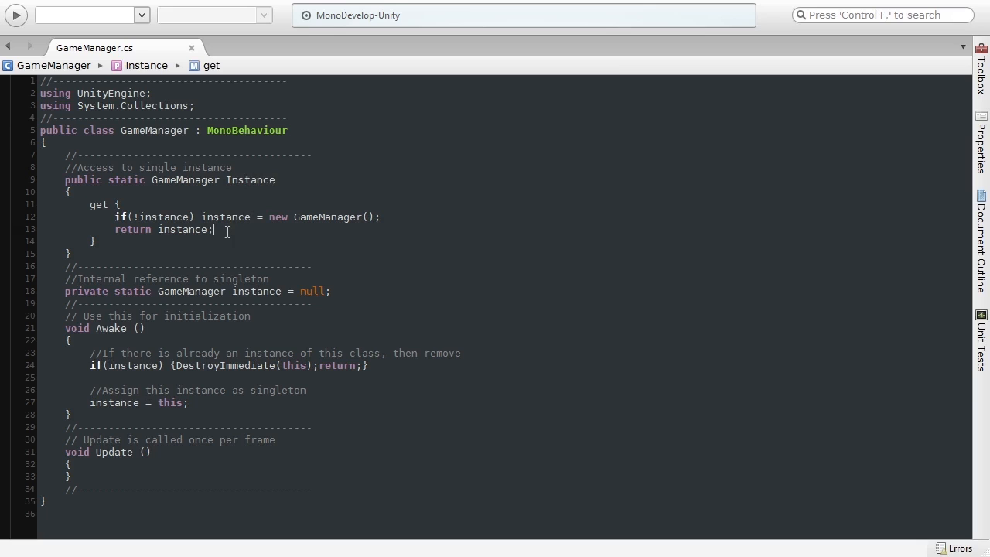
pyautogui.click(244, 291)
pyautogui.doubleClick(264, 291)
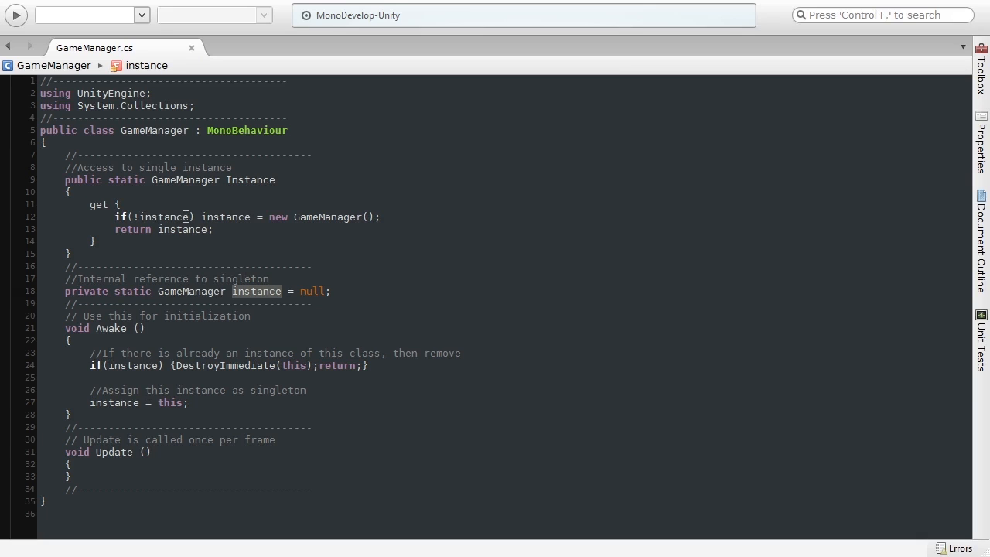
pyautogui.moveTo(269, 217); pyautogui.dragTo(396, 217)
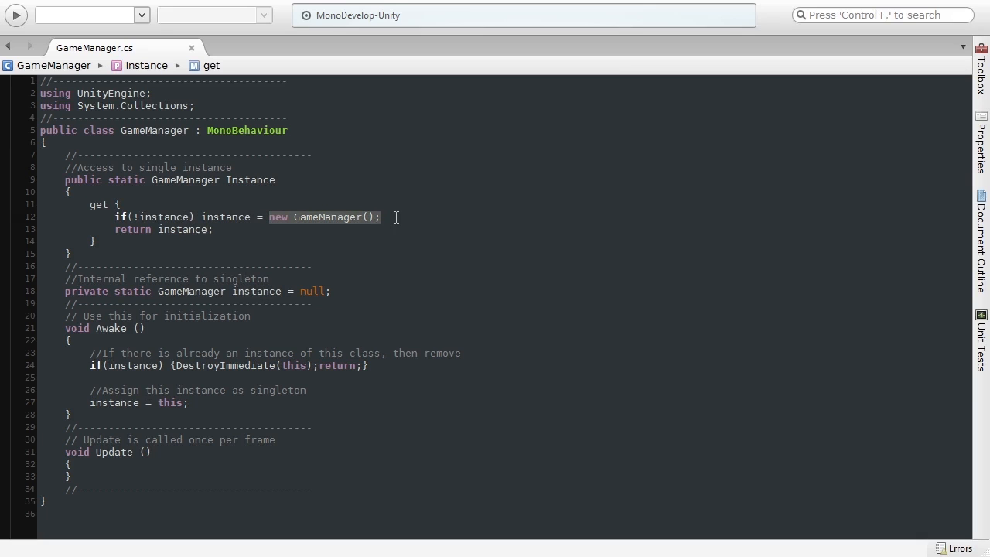
pyautogui.click(348, 229)
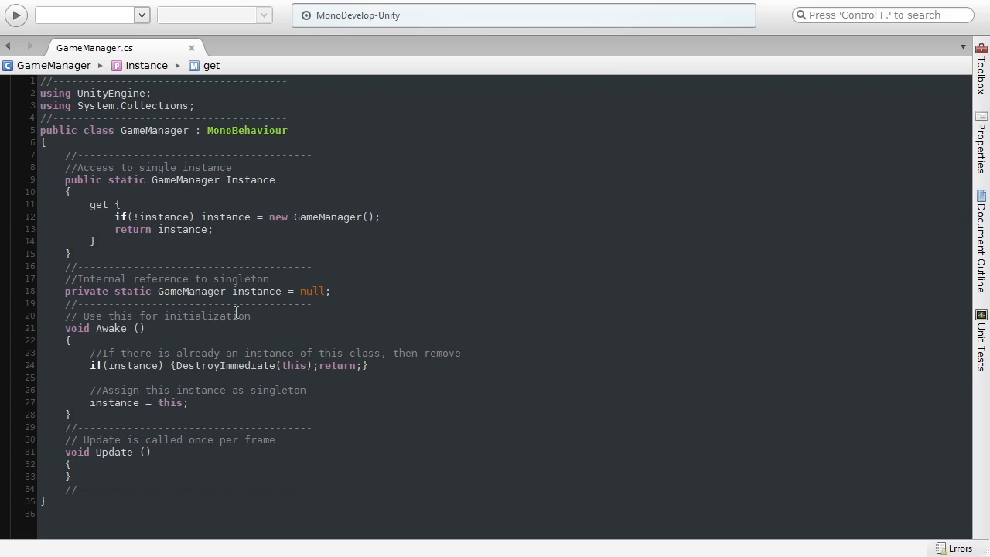
pyautogui.moveTo(66, 328); pyautogui.dragTo(154, 331)
pyautogui.click(139, 328)
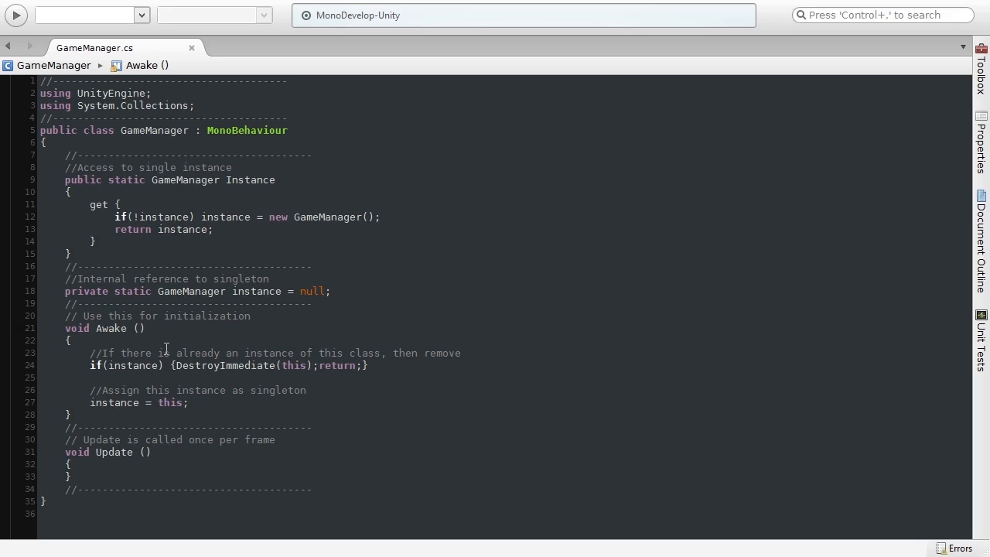
# Highlight the duplicate-instance check and its DestroyImmediate(this) call in Awake.
pyautogui.doubleClick(131, 365)
pyautogui.moveTo(177, 365); pyautogui.dragTo(312, 361)
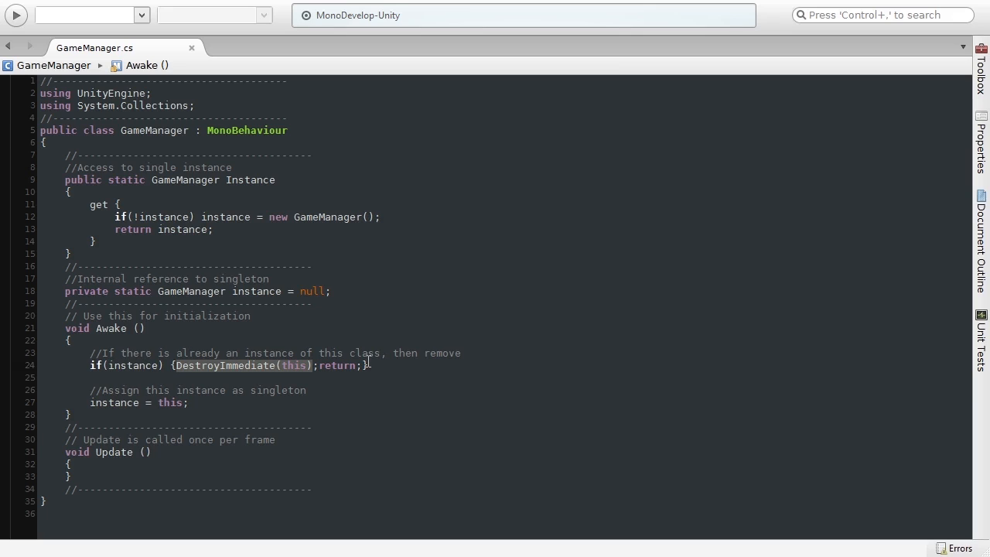
pyautogui.doubleClick(135, 369)
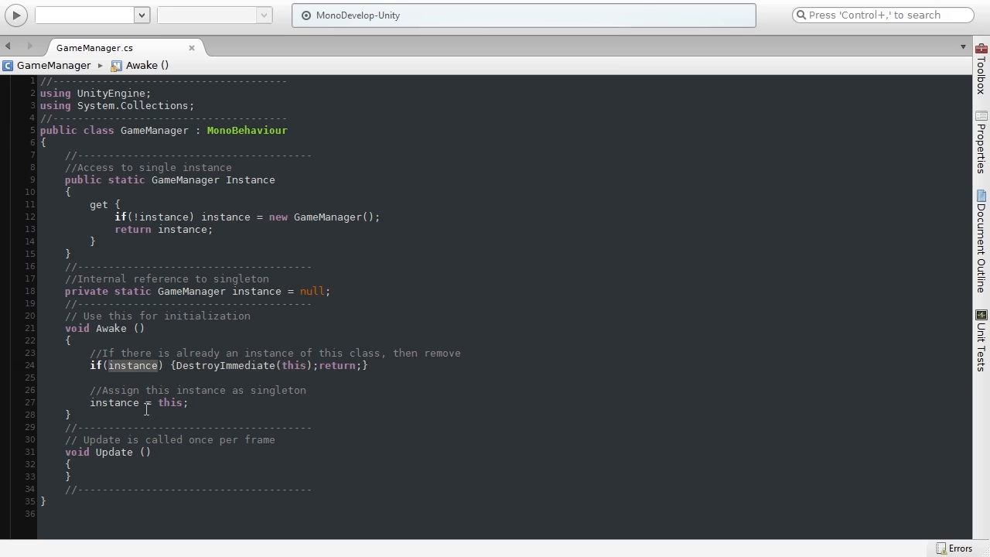
pyautogui.click(146, 403)
# Highlight the instance = this assignment, then return to the Unity editor.
pyautogui.moveTo(89, 403); pyautogui.dragTo(140, 402)
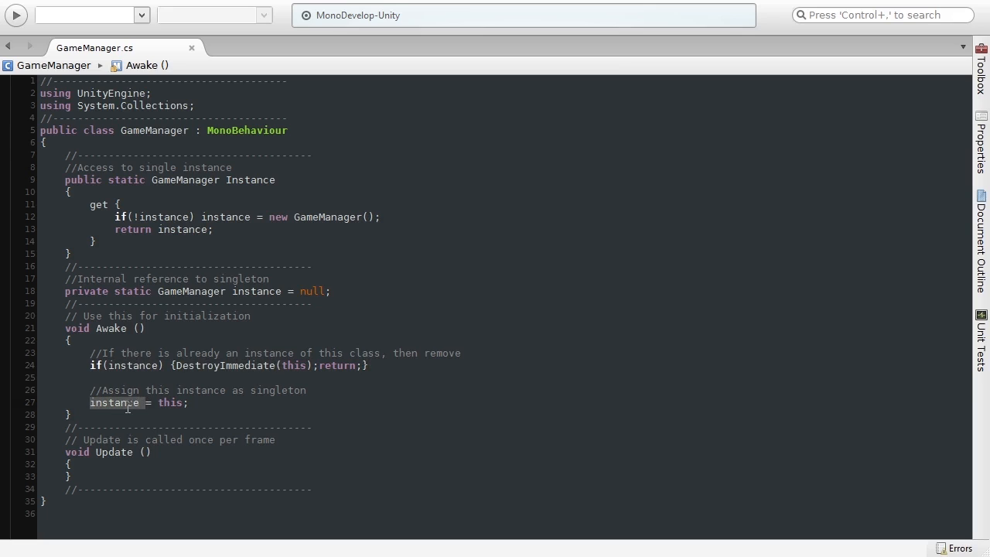
pyautogui.doubleClick(257, 291)
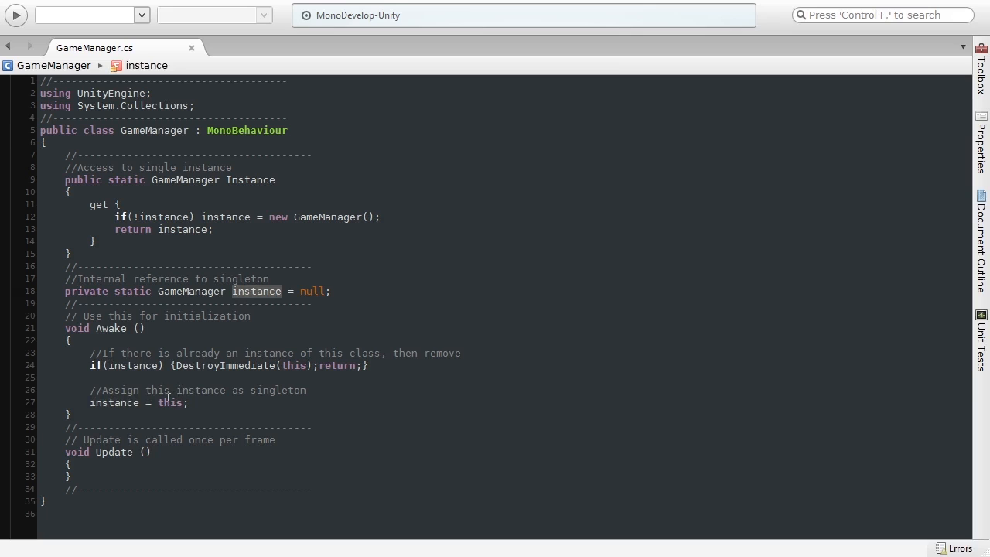
pyautogui.click(200, 402)
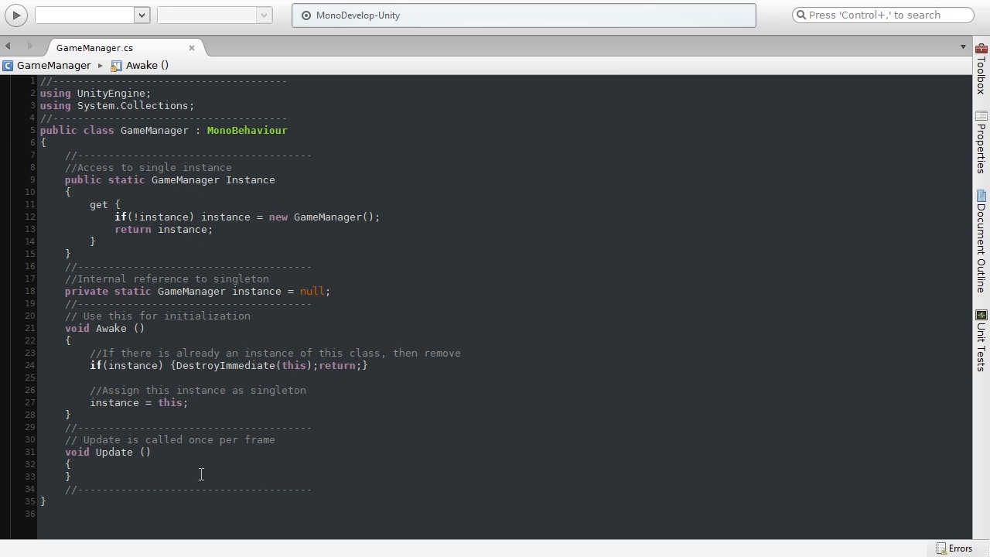
pyautogui.press('Down')
pyautogui.hotkey('alt', 'Tab')
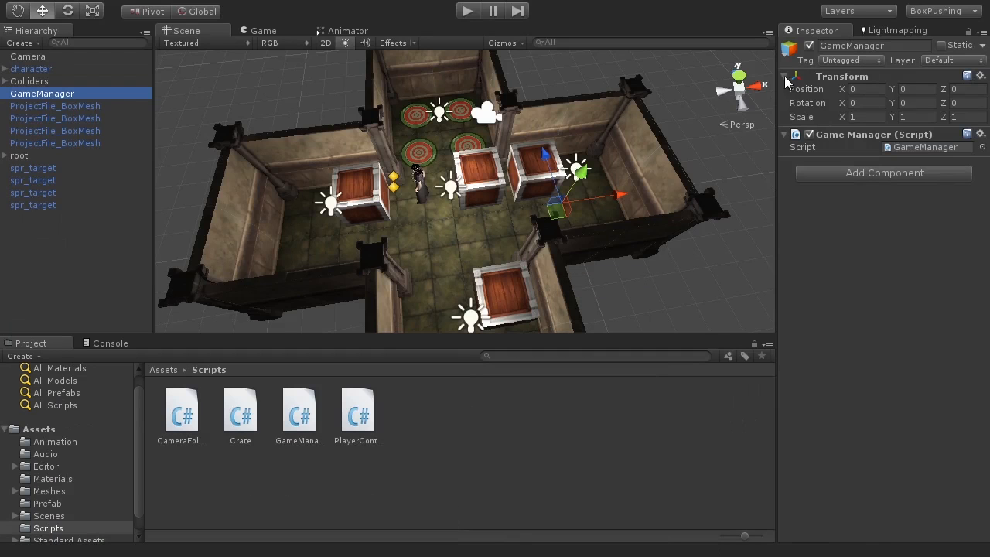
# Open Crate.cs from the Scripts folder in MonoDevelop, beside GameManager.cs.
pyautogui.doubleClick(240, 416)
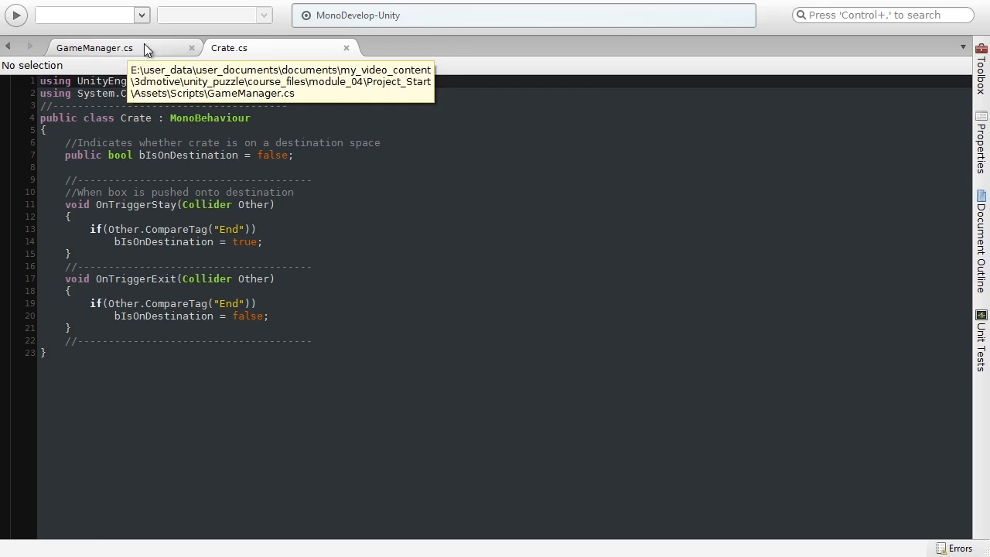
# Write 'GameManager.Instance.' on a new line in OnTriggerExit using autocompletion.
pyautogui.click(281, 316)
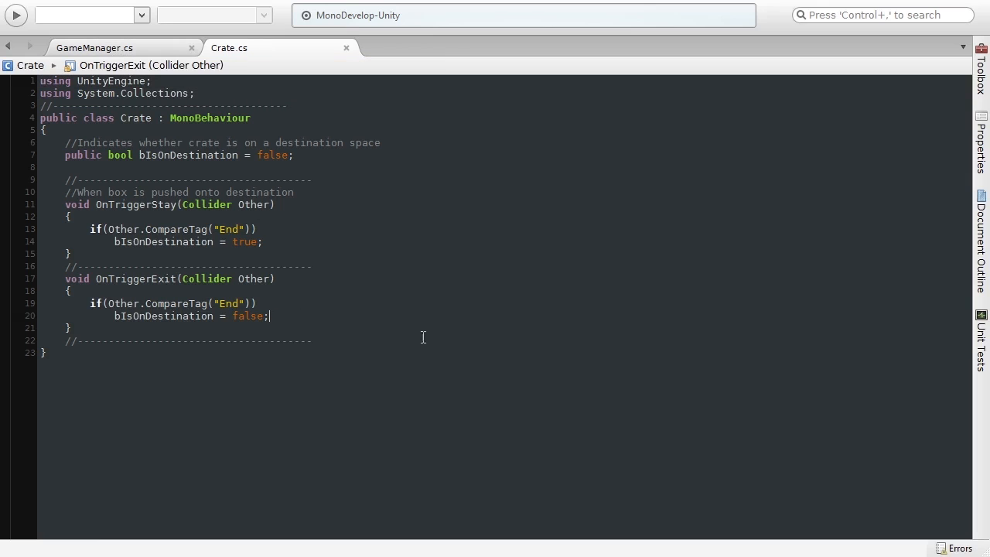
pyautogui.press('Return')
pyautogui.press('Return')
pyautogui.write('Game')
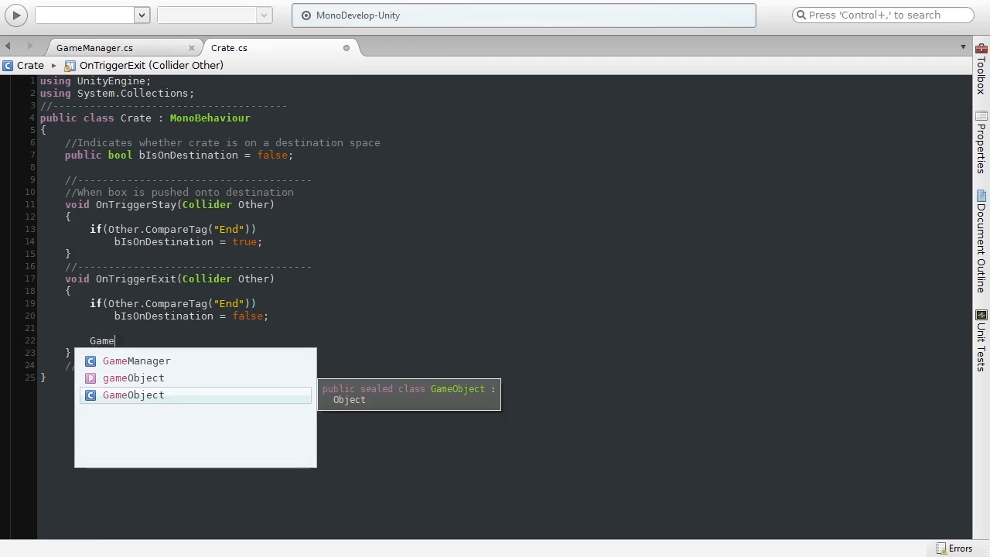
pyautogui.press('Return')
pyautogui.write('.inst')
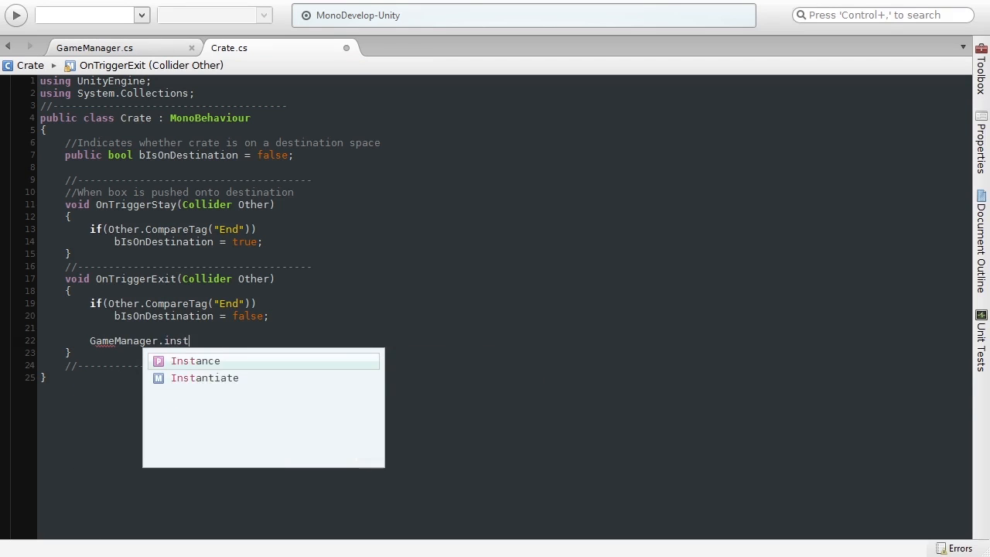
pyautogui.press('Return')
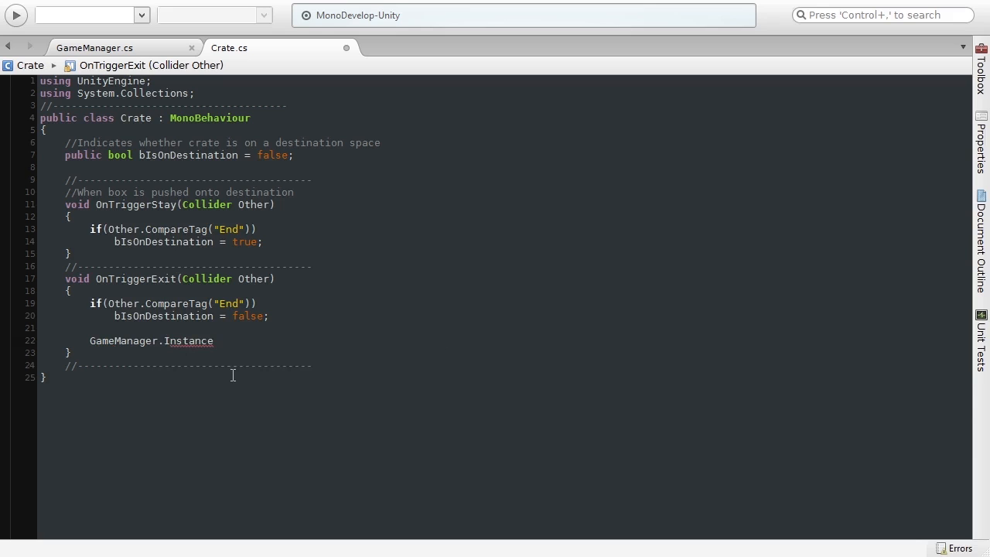
pyautogui.write('.')
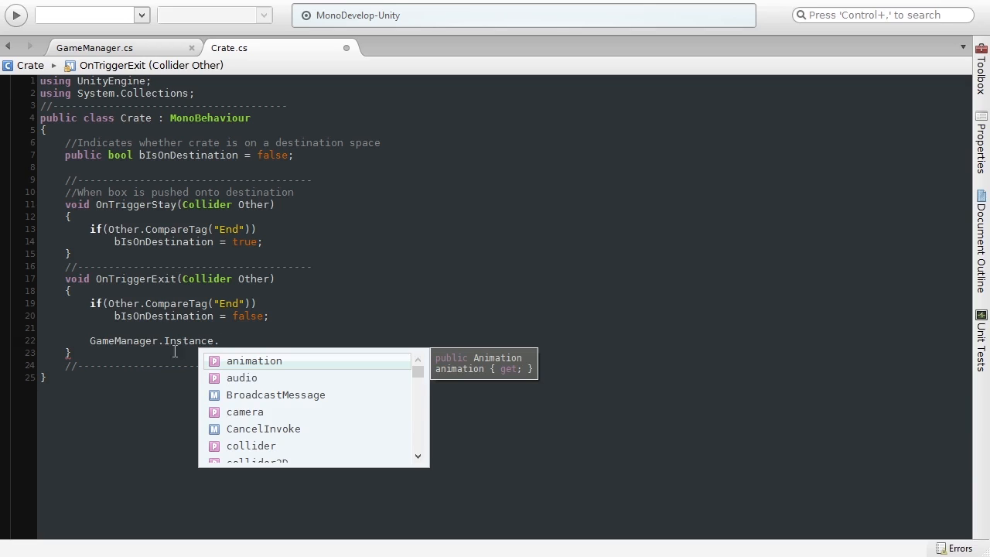
pyautogui.moveTo(92, 347); pyautogui.dragTo(218, 348)
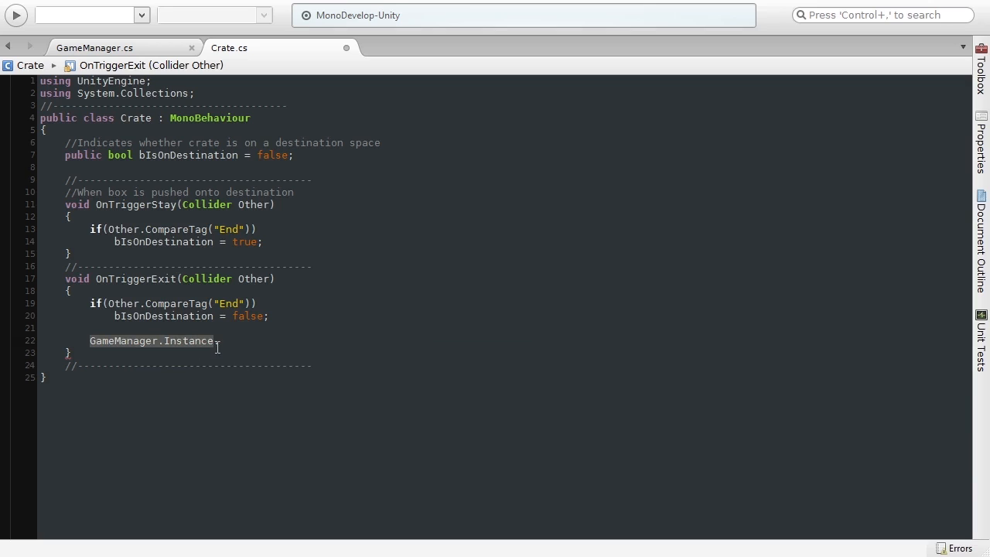
# Try adding a 'public Game' field below bIsOnDestination, then delete it again.
pyautogui.click(91, 170)
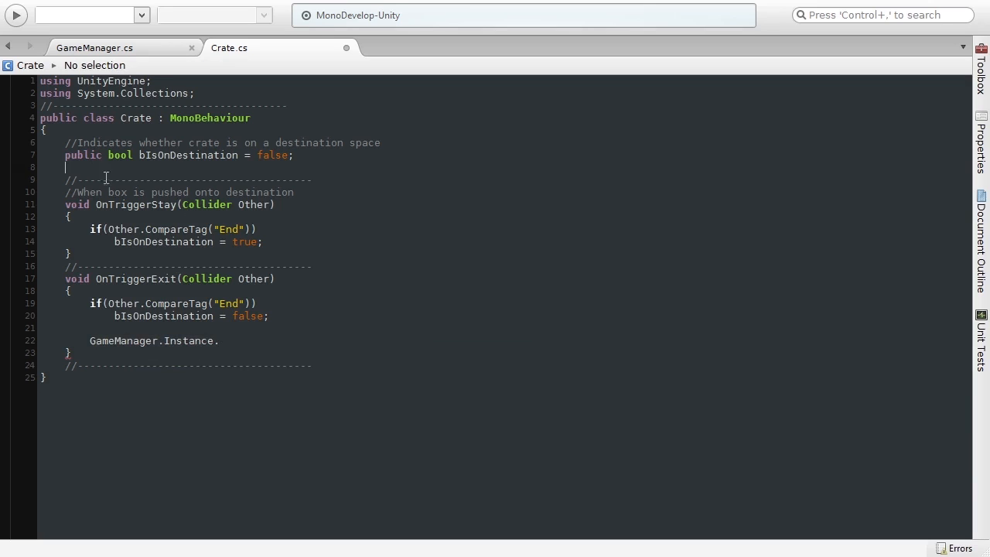
pyautogui.press('Return')
pyautogui.press('Return')
pyautogui.press('Up')
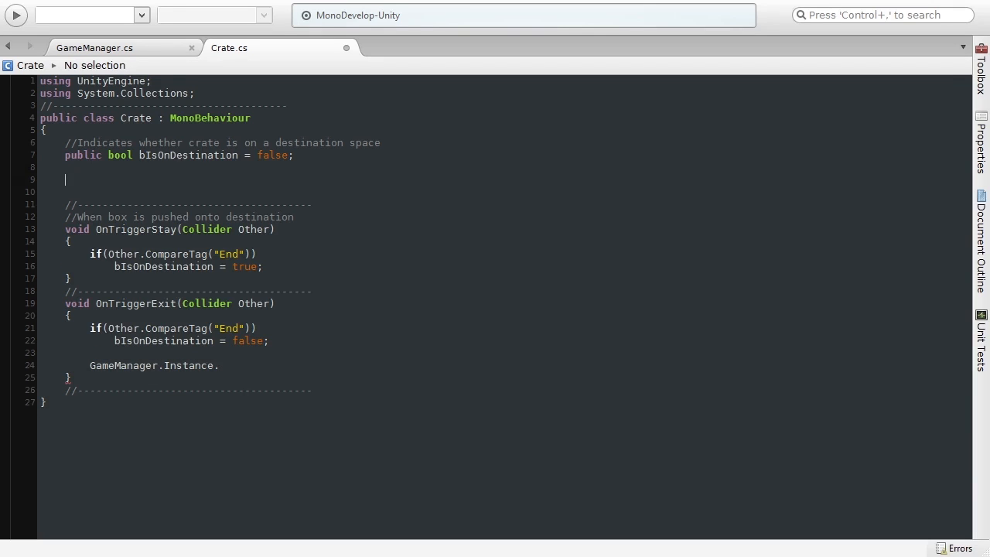
pyautogui.write('public Game')
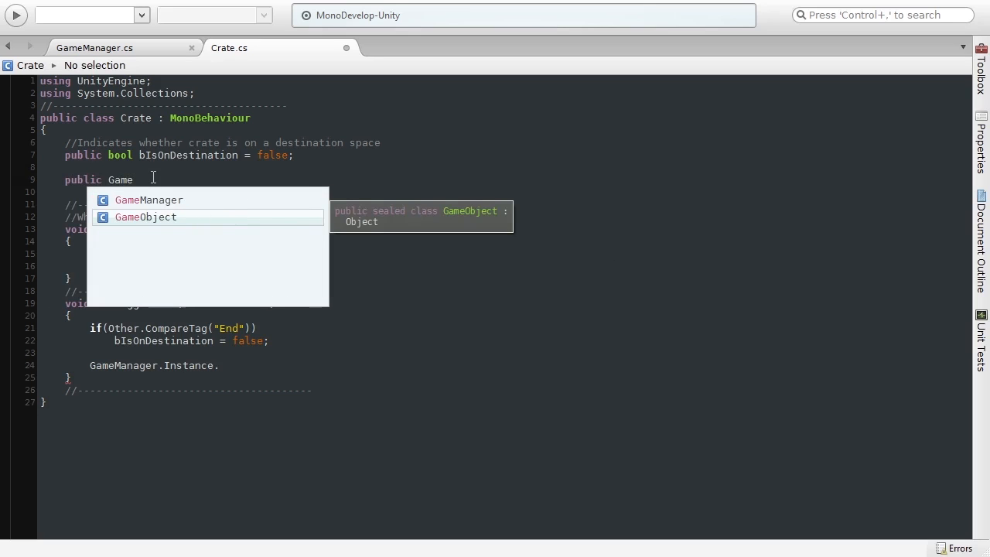
pyautogui.moveTo(150, 179); pyautogui.dragTo(65, 180)
pyautogui.press('BackSpace')
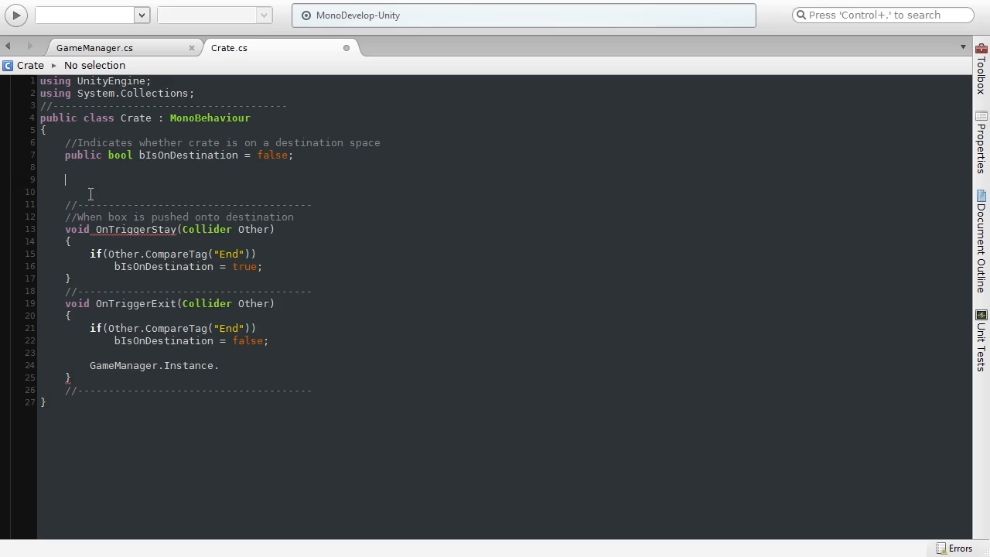
pyautogui.press('BackSpace')
pyautogui.press('BackSpace')
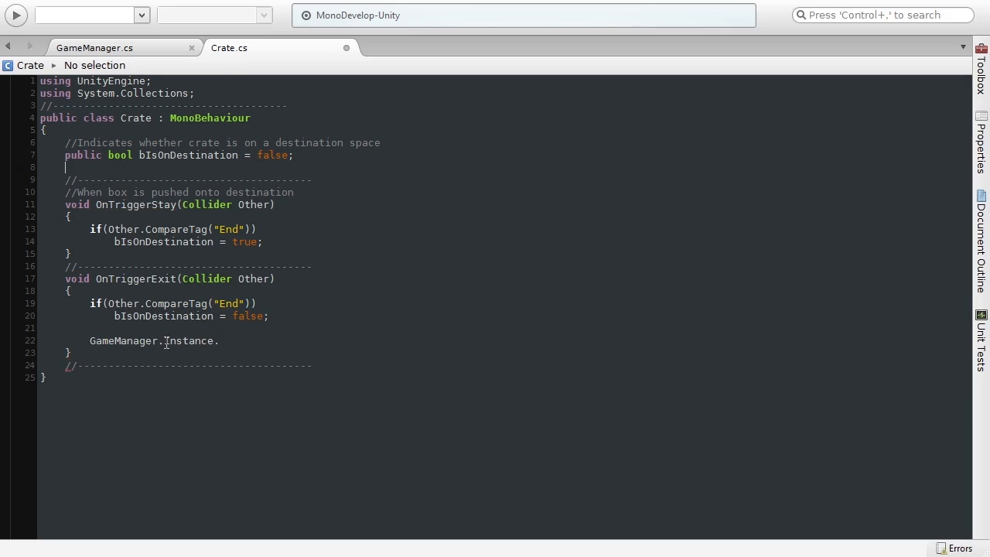
# Delete the unfinished 'GameManager.Instance.' line from OnTriggerExit.
pyautogui.click(161, 340)
pyautogui.moveTo(159, 340); pyautogui.dragTo(90, 337)
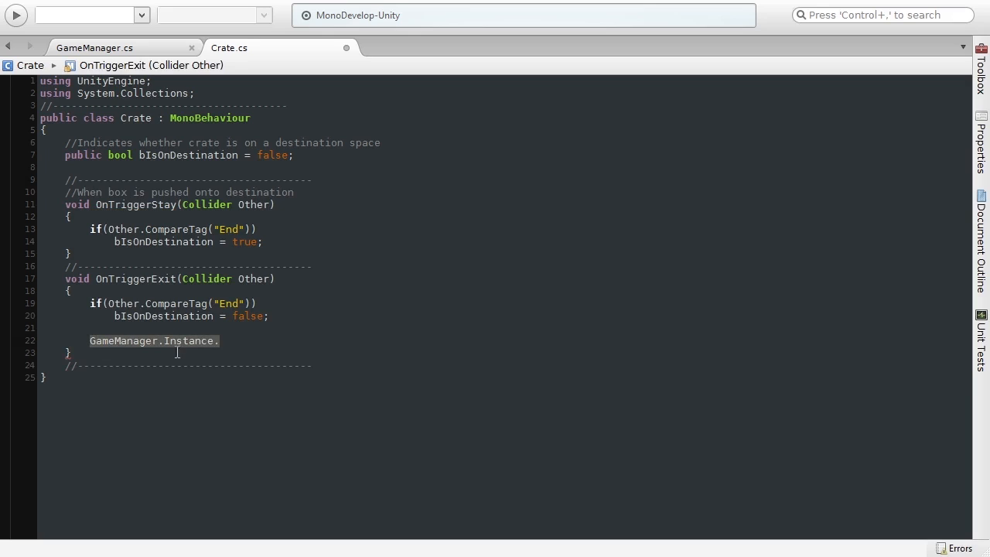
pyautogui.press('BackSpace')
pyautogui.press('BackSpace')
pyautogui.press('BackSpace')
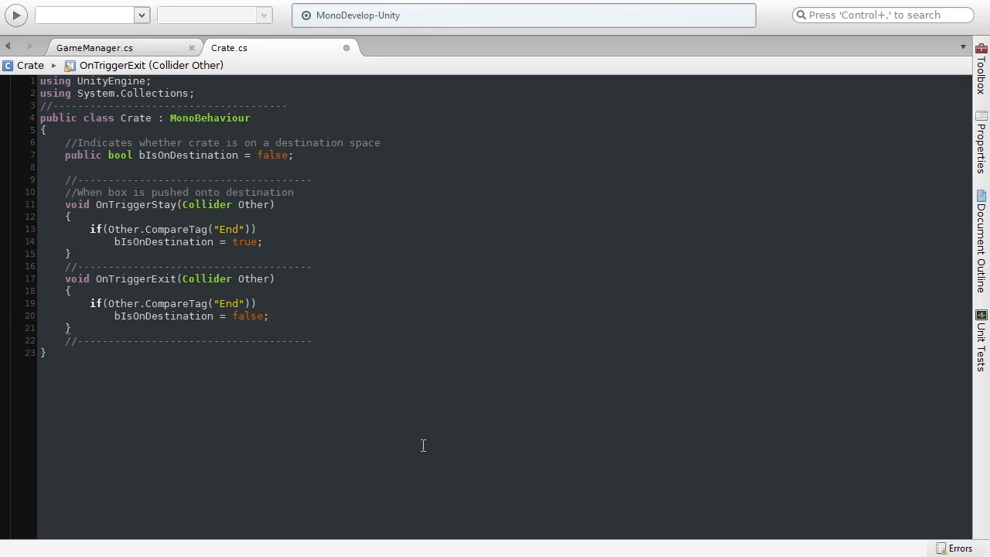
pyautogui.click(266, 393)
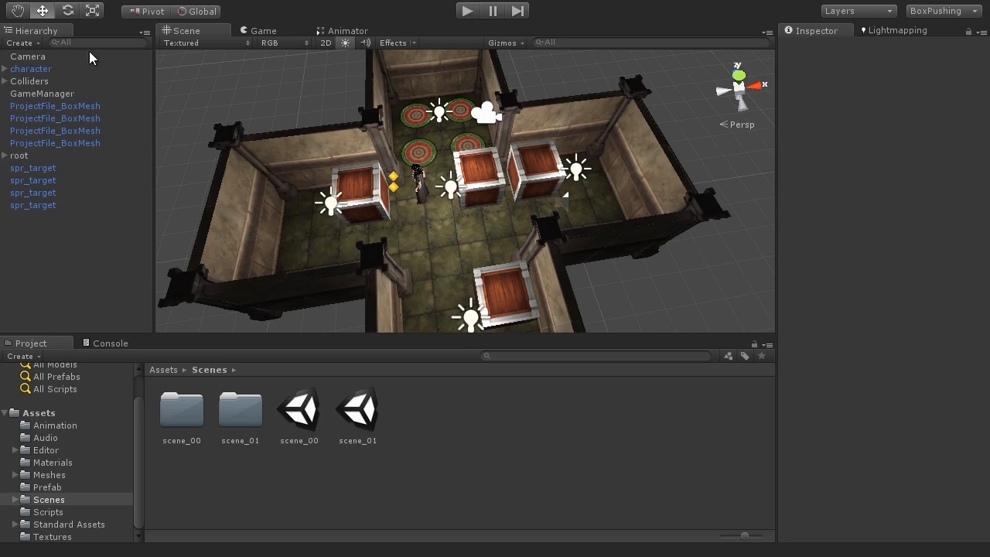
# Return to the Unity editor and open the File menu.
pyautogui.click(17, 2)
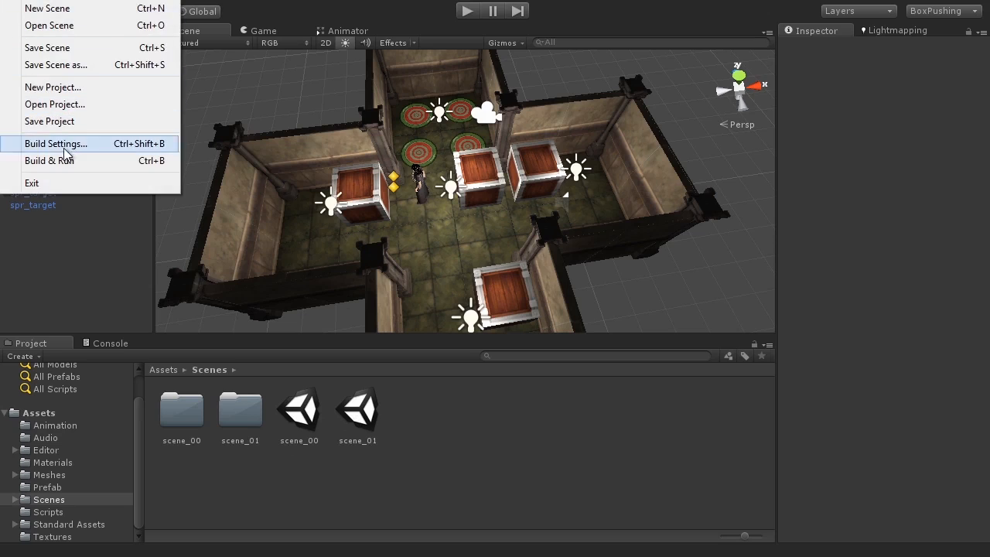
# Drag scene_00 and scene_01 into Build Settings' Scenes In Build, then close the window.
pyautogui.click(155, 152)
pyautogui.moveTo(477, 29); pyautogui.dragTo(622, 33)
pyautogui.moveTo(308, 416); pyautogui.dragTo(488, 75)
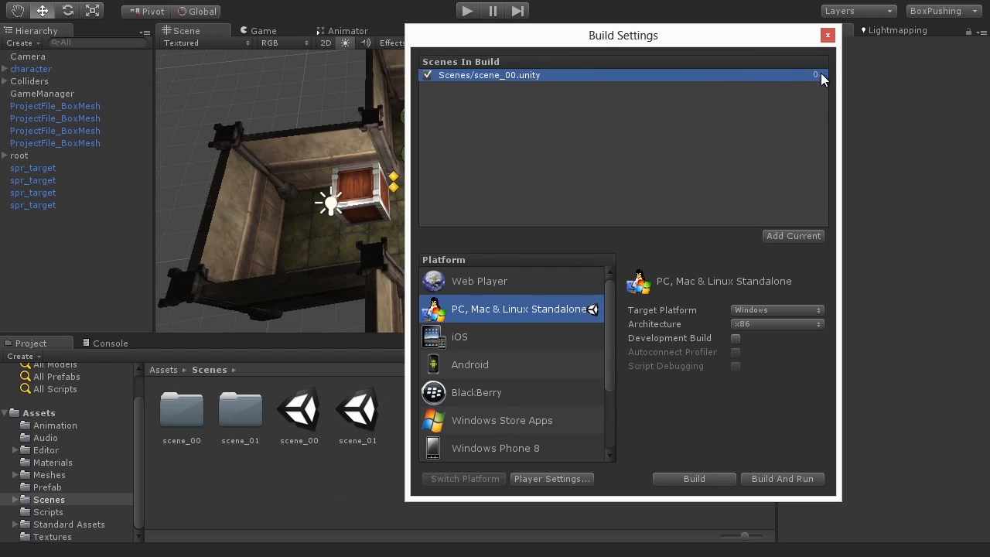
pyautogui.moveTo(353, 421); pyautogui.dragTo(517, 107)
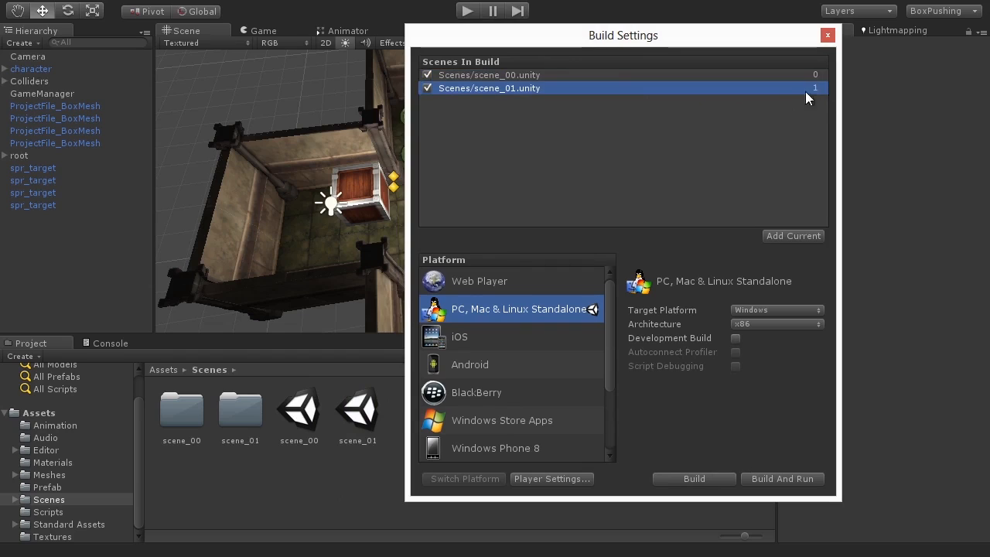
pyautogui.moveTo(739, 40); pyautogui.dragTo(625, 31)
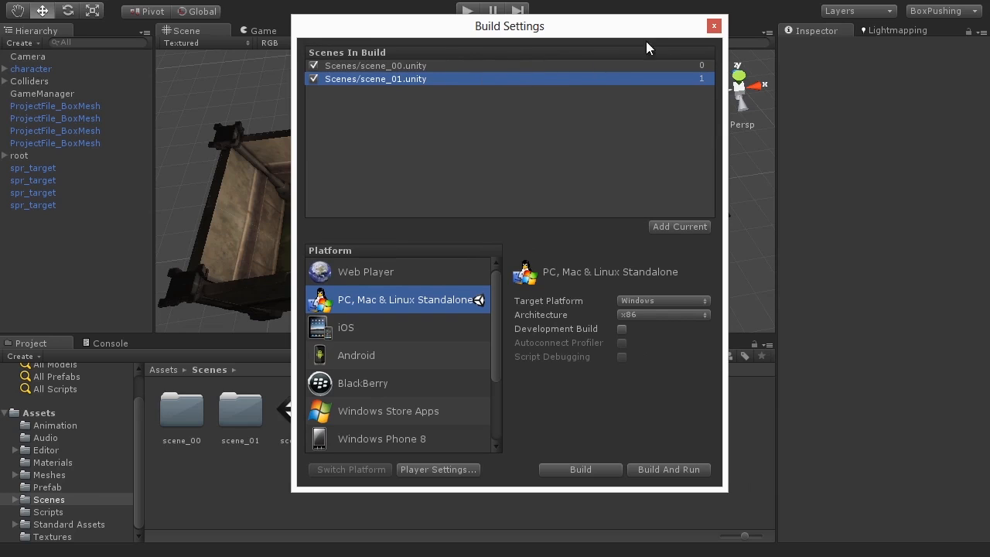
pyautogui.click(714, 26)
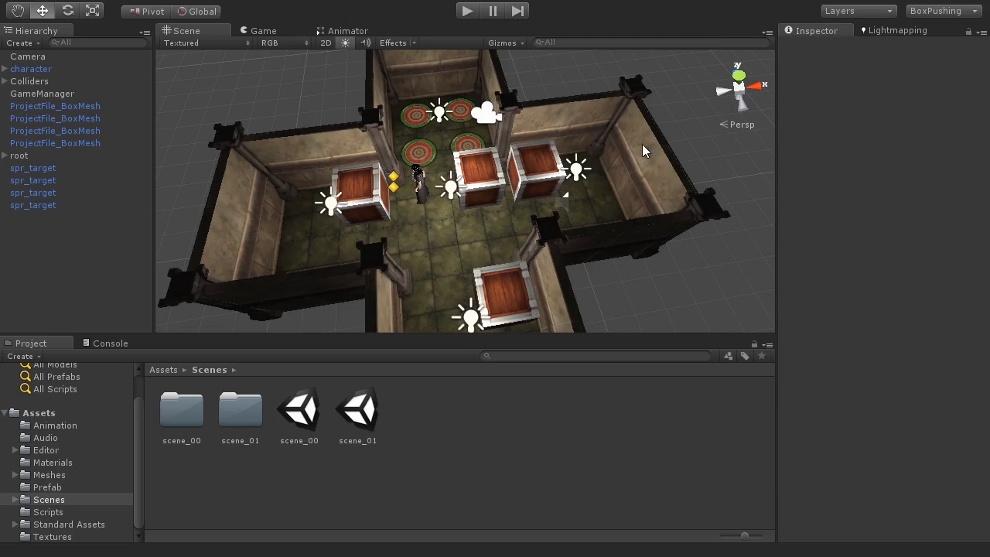
# Select GameManager and enter 1 in its Next Level field in the Inspector.
pyautogui.click(85, 96)
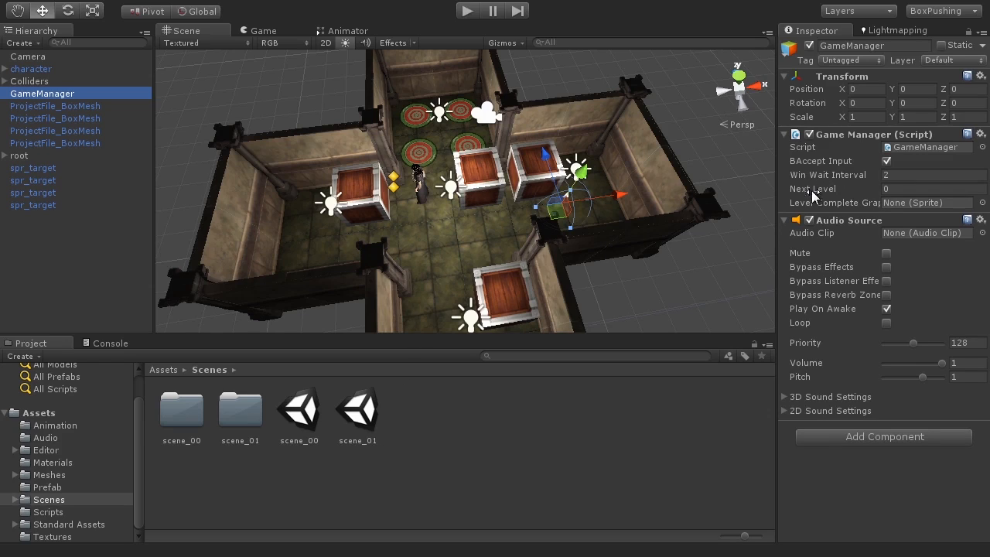
pyautogui.click(928, 189)
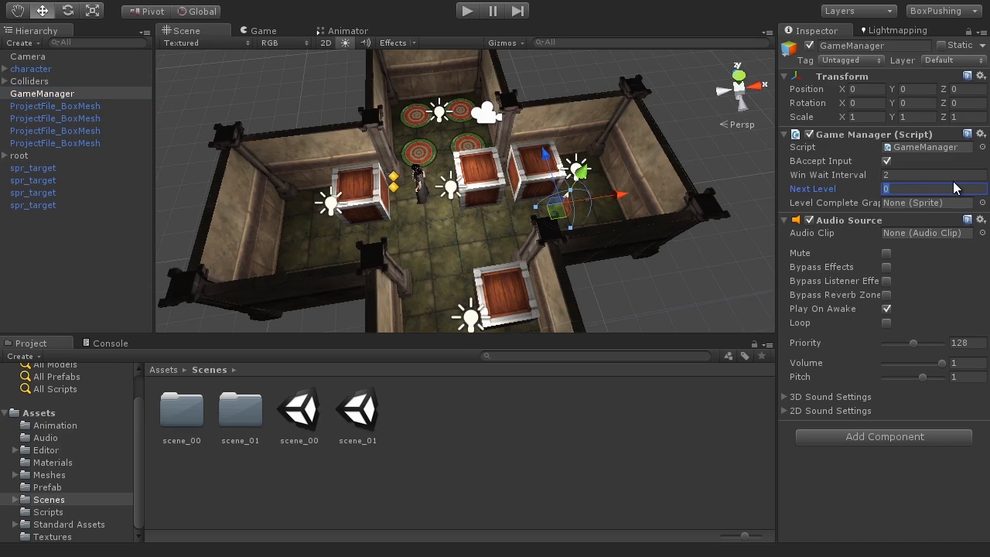
pyautogui.write('1')
pyautogui.moveTo(776, 188); pyautogui.dragTo(594, 187)
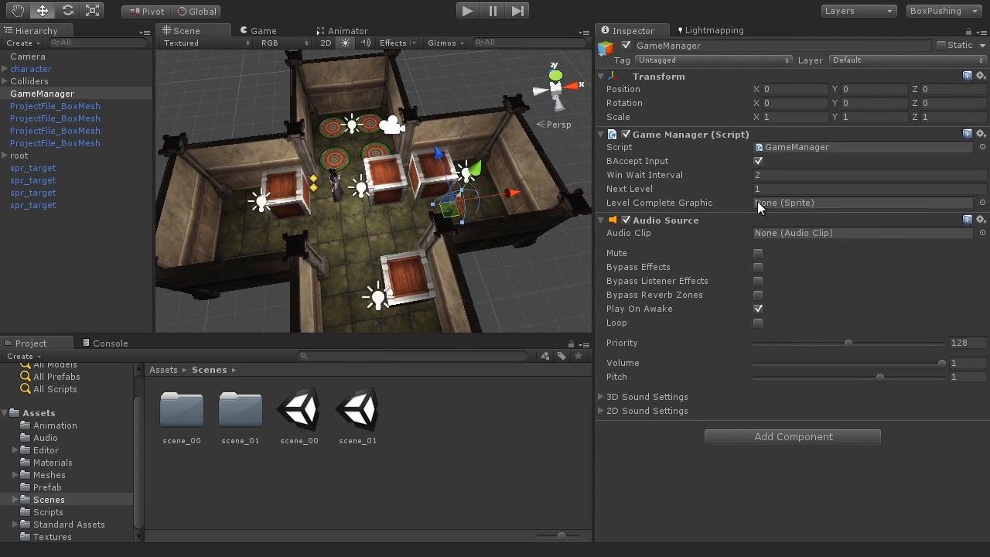
pyautogui.moveTo(592, 187); pyautogui.dragTo(746, 189)
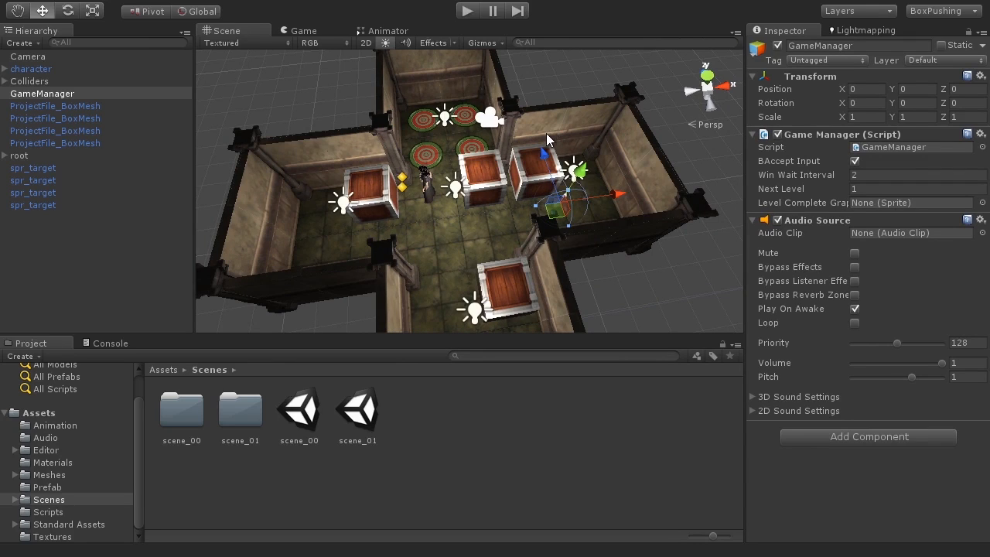
# Expand atlas_texture in Textures and assign spr_levelcomplete to GameManager's Level Complete Graphic.
pyautogui.click(54, 537)
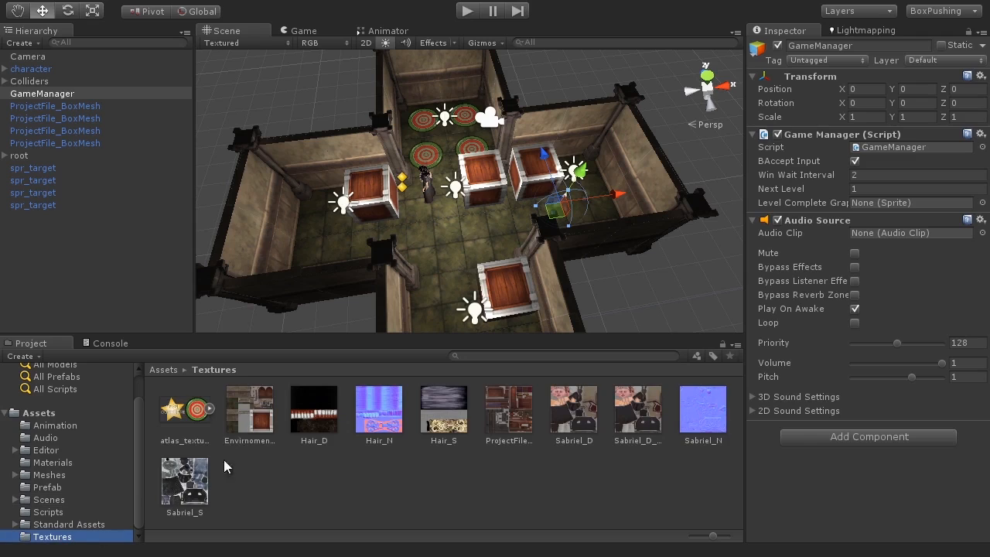
pyautogui.click(211, 409)
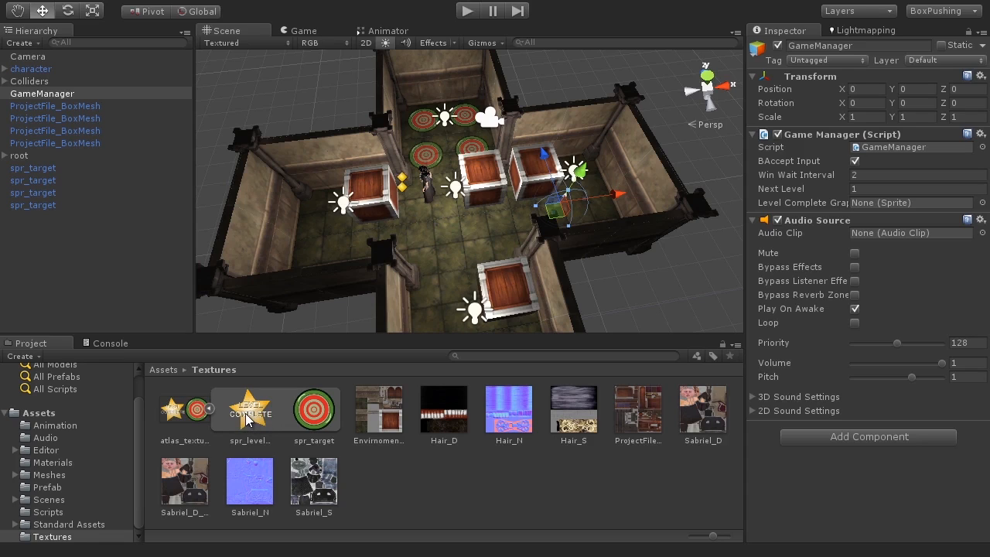
pyautogui.moveTo(246, 418); pyautogui.dragTo(891, 202)
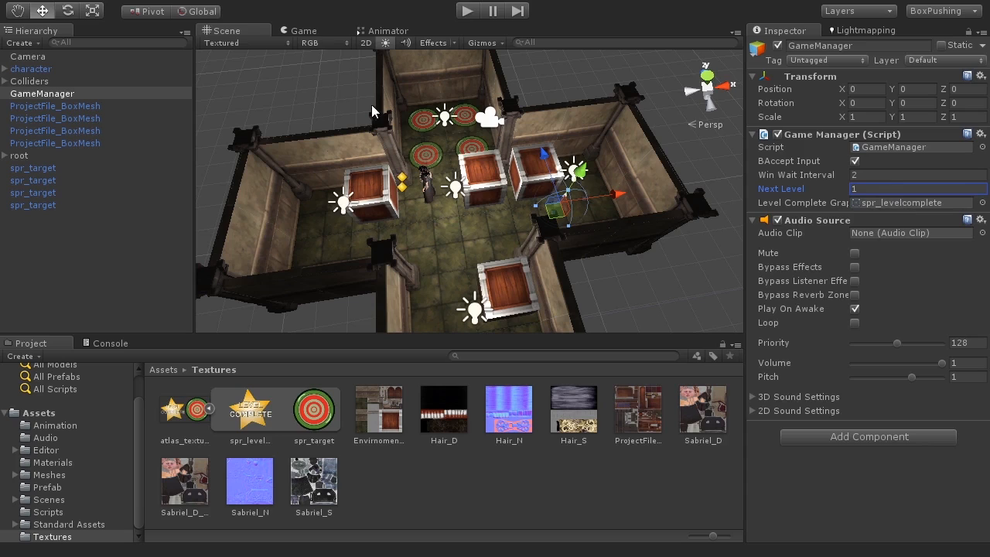
pyautogui.click(209, 409)
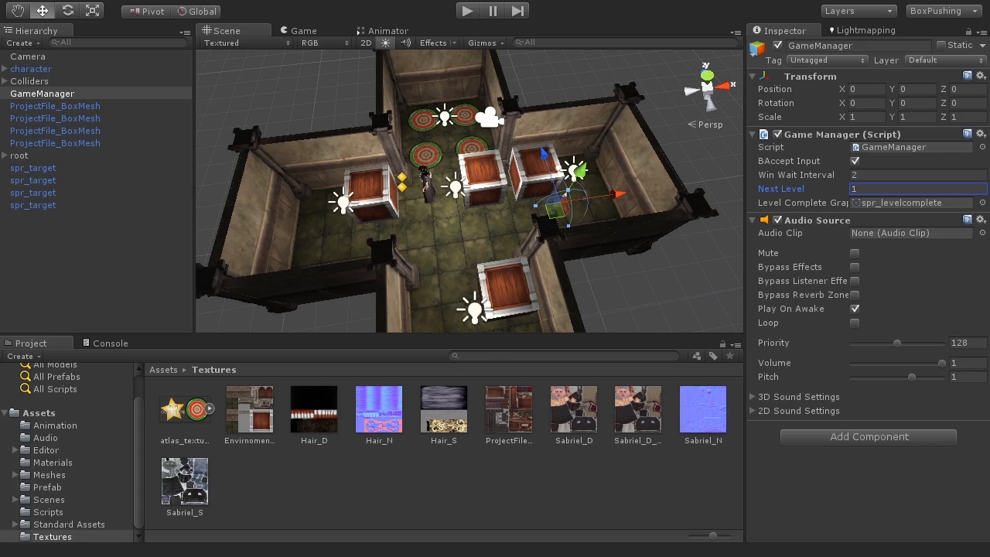
# Return to GameManager.cs in MonoDevelop and review the class and LevelCompleted setter.
pyautogui.hotkey('alt', 'Tab')
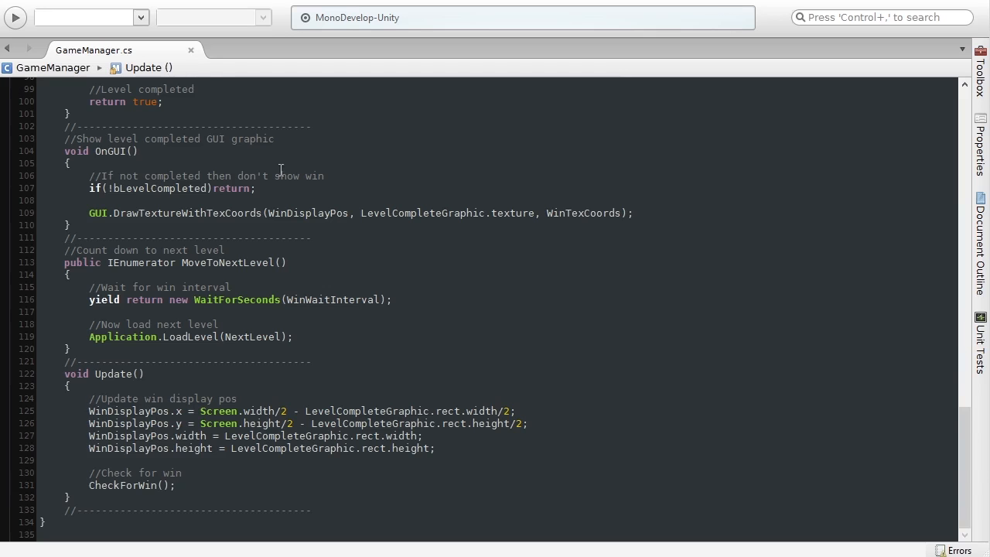
pyautogui.scroll(20, 175, 278)
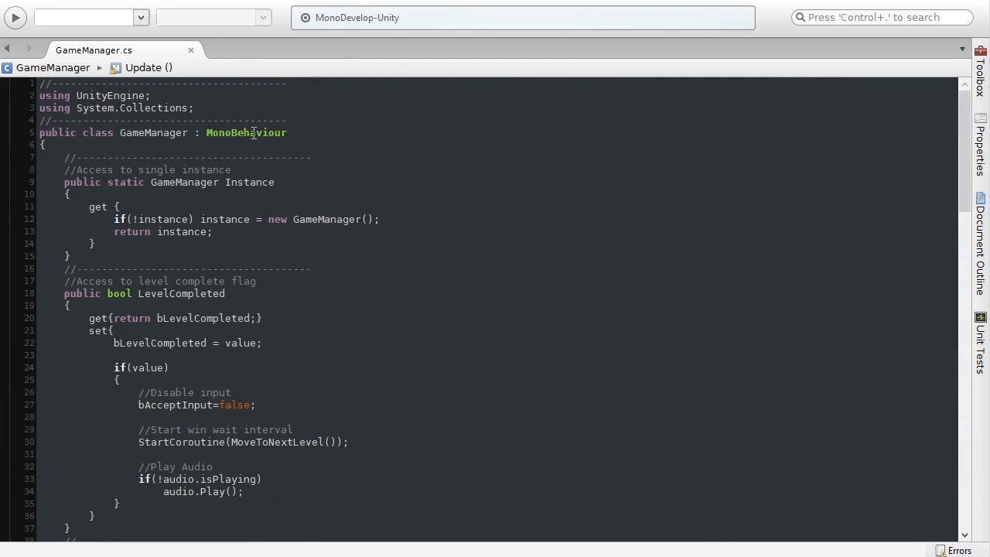
pyautogui.click(309, 132)
pyautogui.click(263, 367)
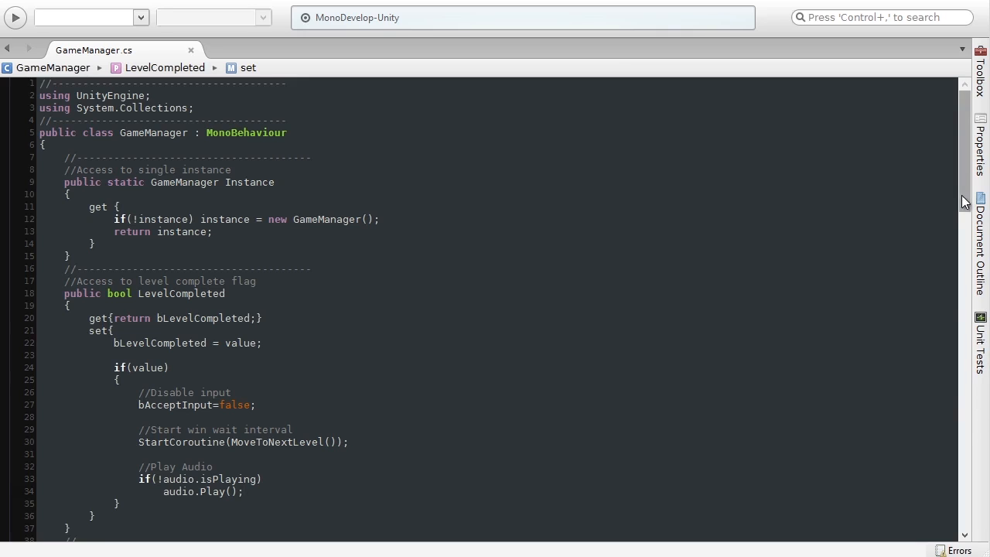
pyautogui.scroll(-2, 966, 212)
pyautogui.moveTo(972, 218); pyautogui.dragTo(966, 314)
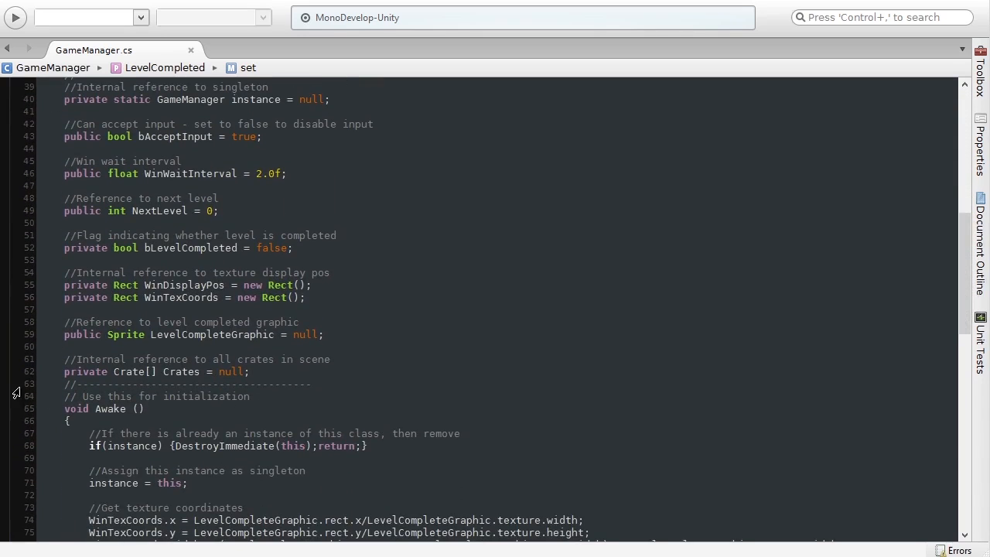
# Select the 'private Crate[] Crates = null;' declaration on line 62.
pyautogui.moveTo(64, 371); pyautogui.dragTo(258, 371)
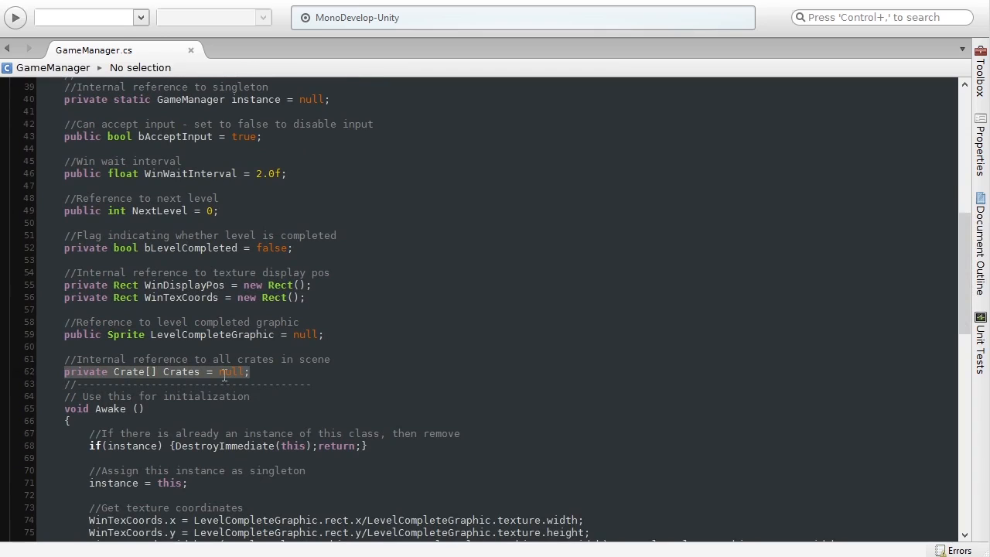
pyautogui.click(150, 372)
pyautogui.moveTo(113, 372); pyautogui.dragTo(157, 372)
pyautogui.click(129, 374)
pyautogui.click(156, 372)
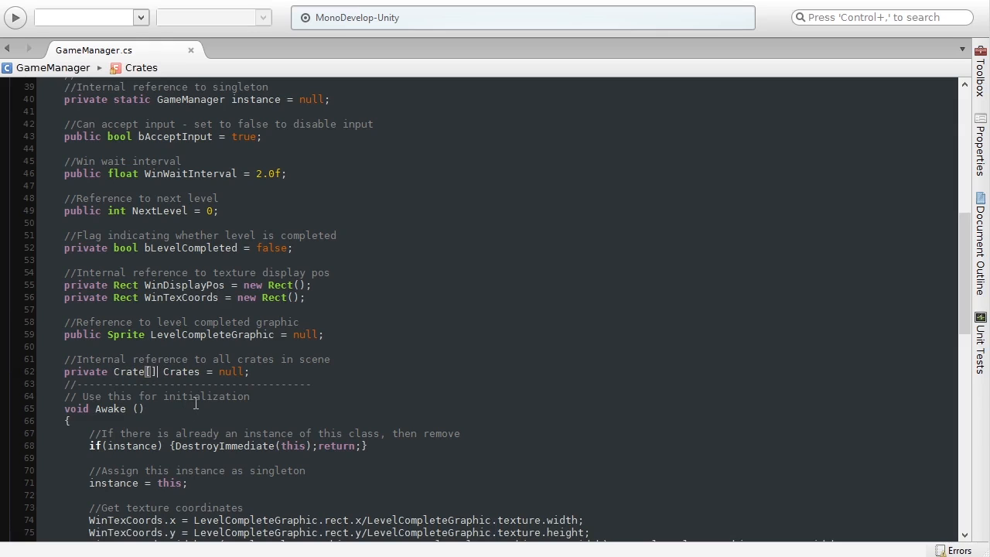
pyautogui.moveTo(64, 372); pyautogui.dragTo(276, 372)
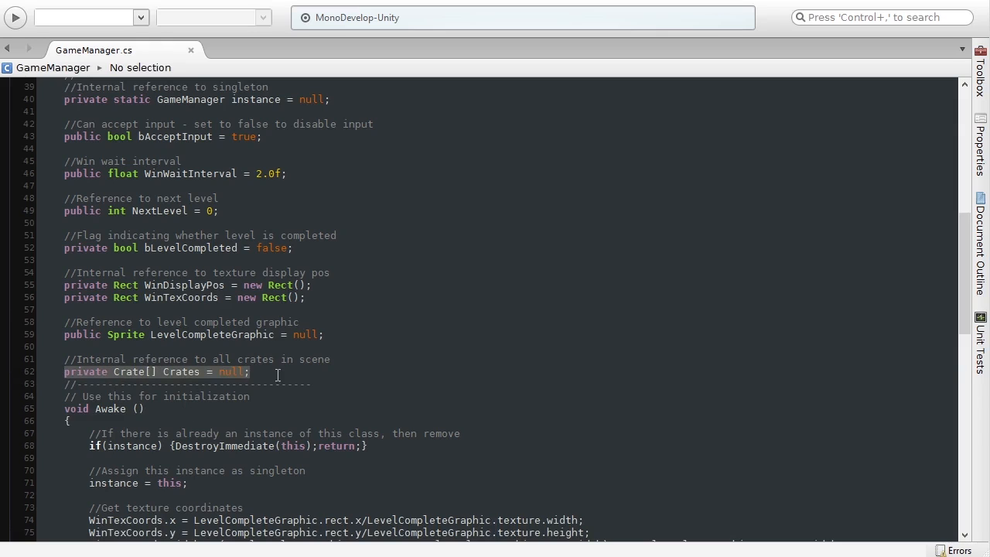
pyautogui.scroll(-3, 243, 412)
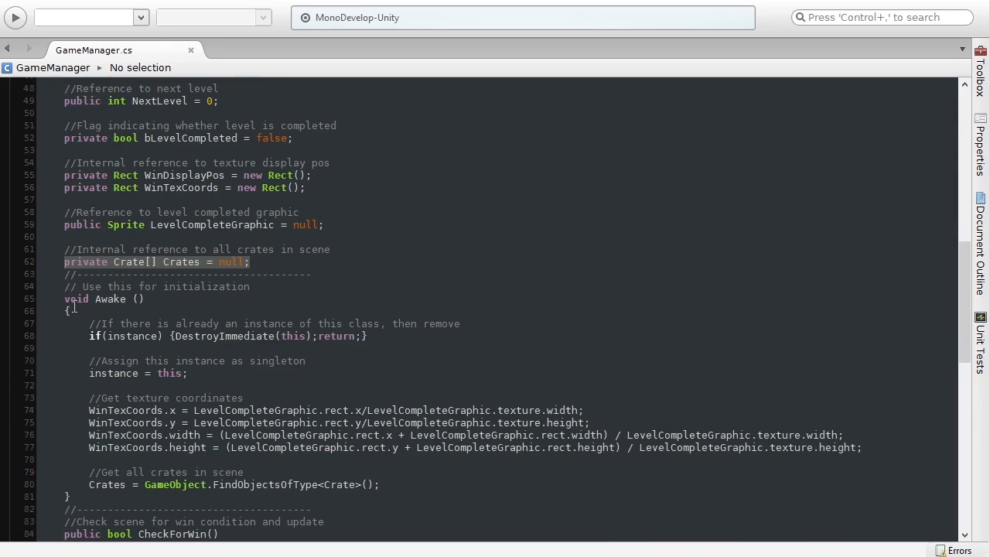
pyautogui.moveTo(65, 299); pyautogui.dragTo(145, 300)
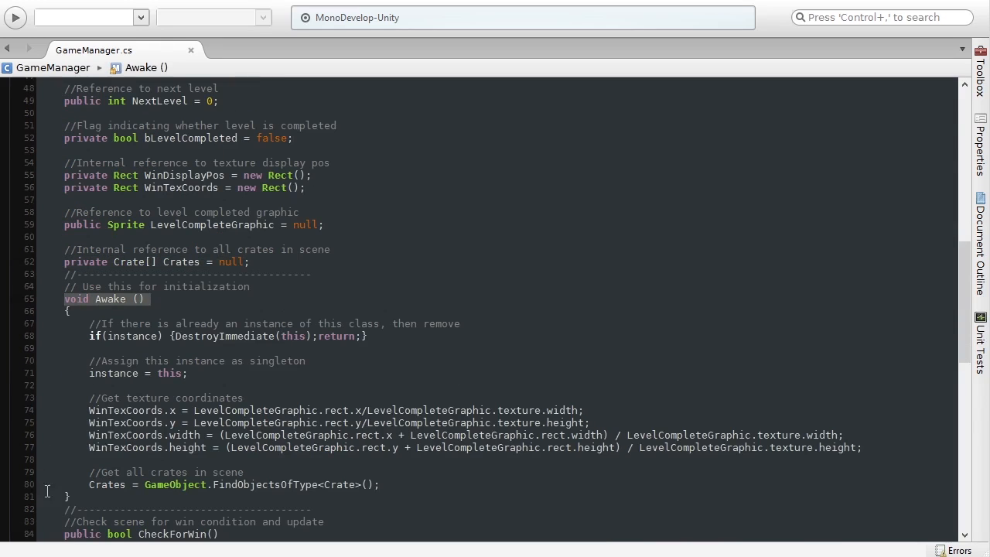
pyautogui.doubleClick(179, 484)
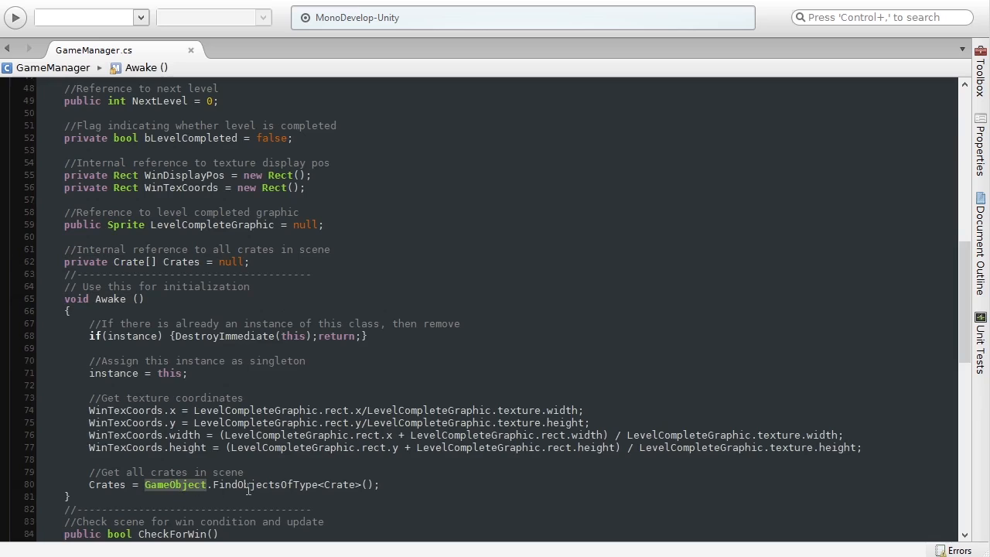
pyautogui.doubleClick(249, 486)
pyautogui.doubleClick(338, 484)
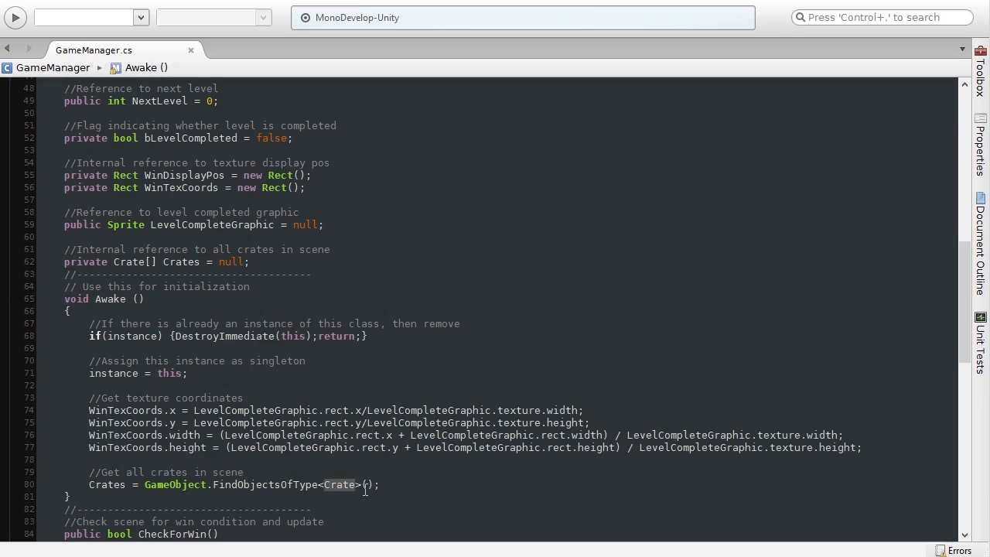
pyautogui.moveTo(380, 484); pyautogui.dragTo(145, 484)
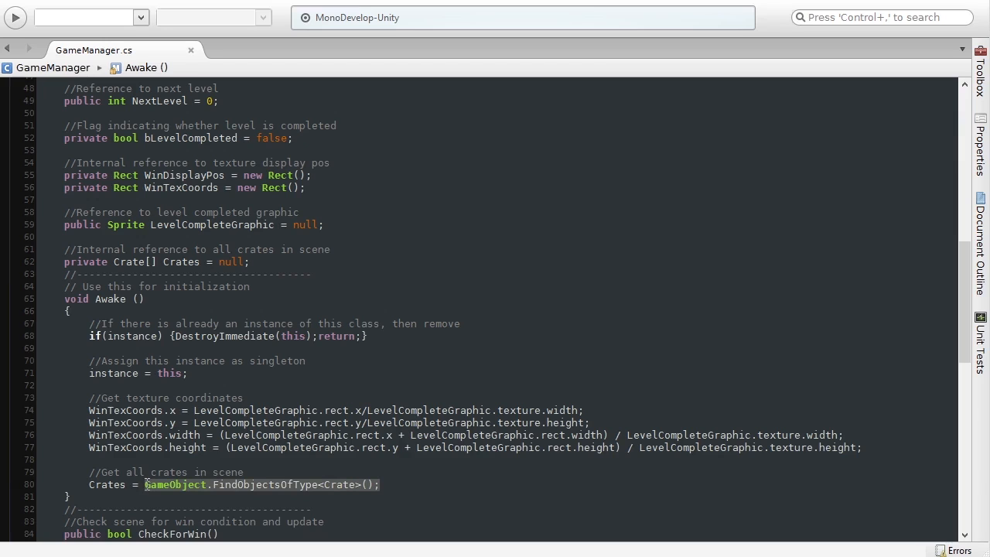
pyautogui.doubleClick(110, 485)
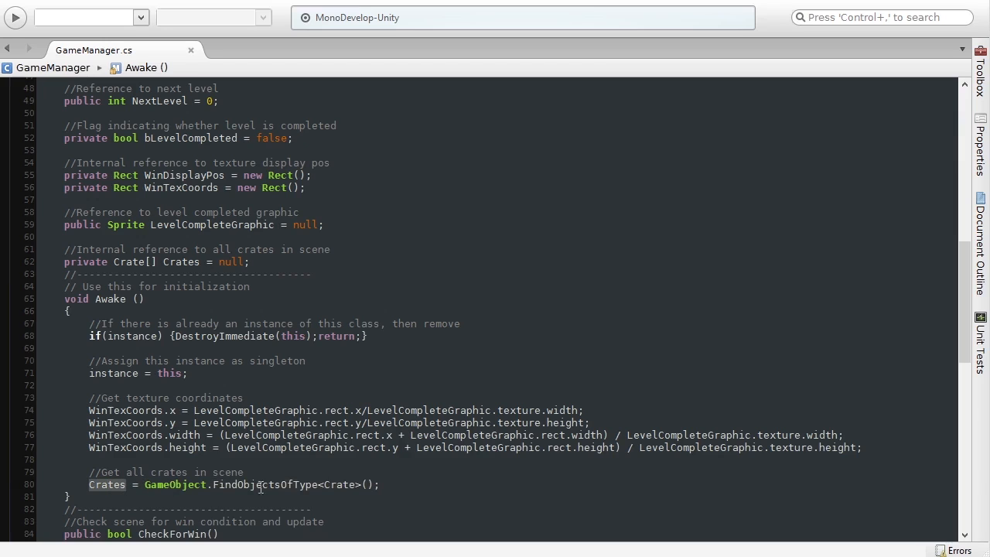
pyautogui.click(405, 484)
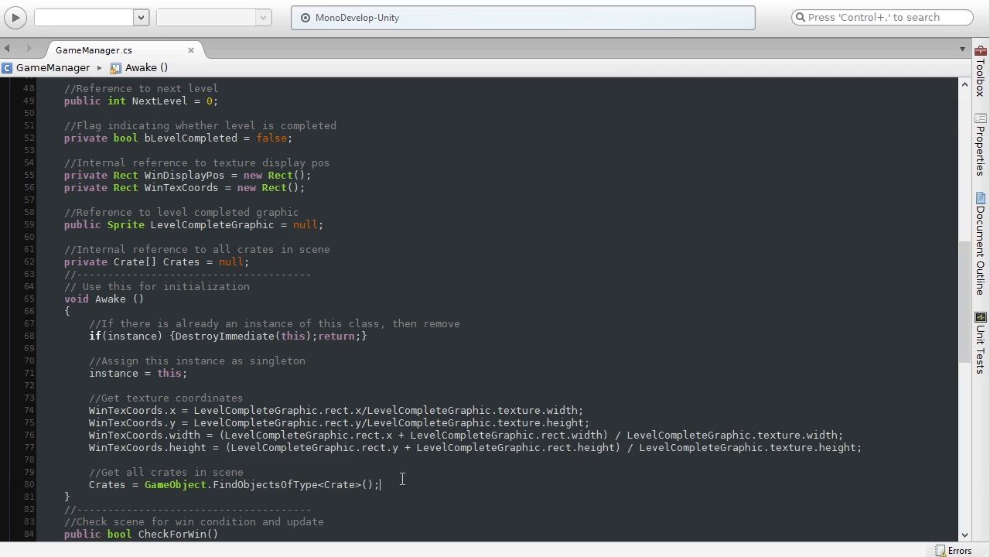
pyautogui.scroll(-3, 254, 469)
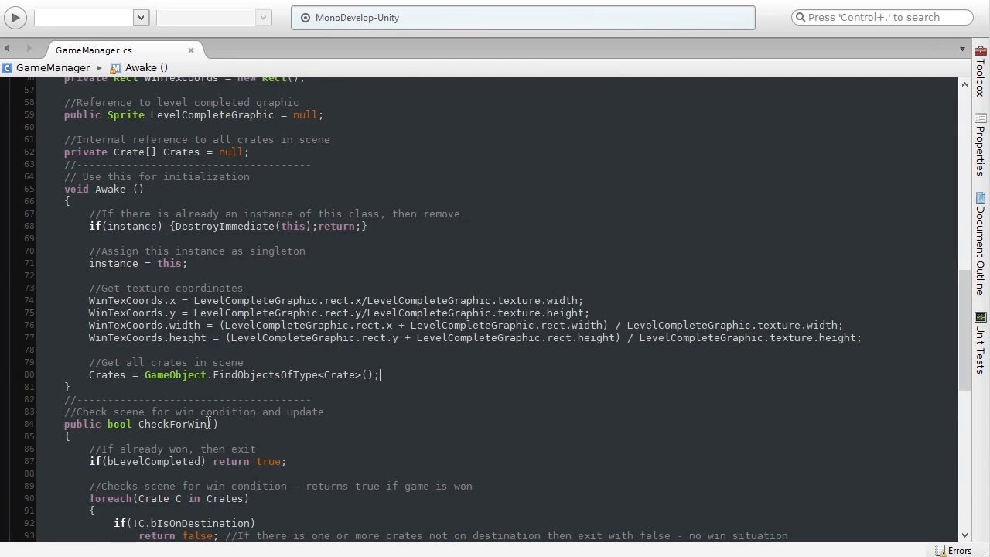
pyautogui.click(40, 424)
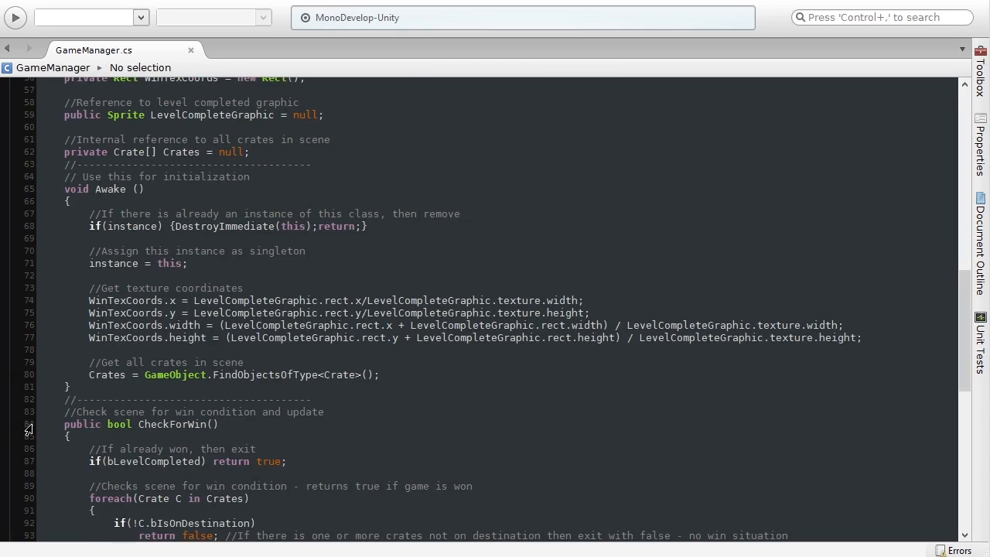
pyautogui.scroll(-4, 94, 428)
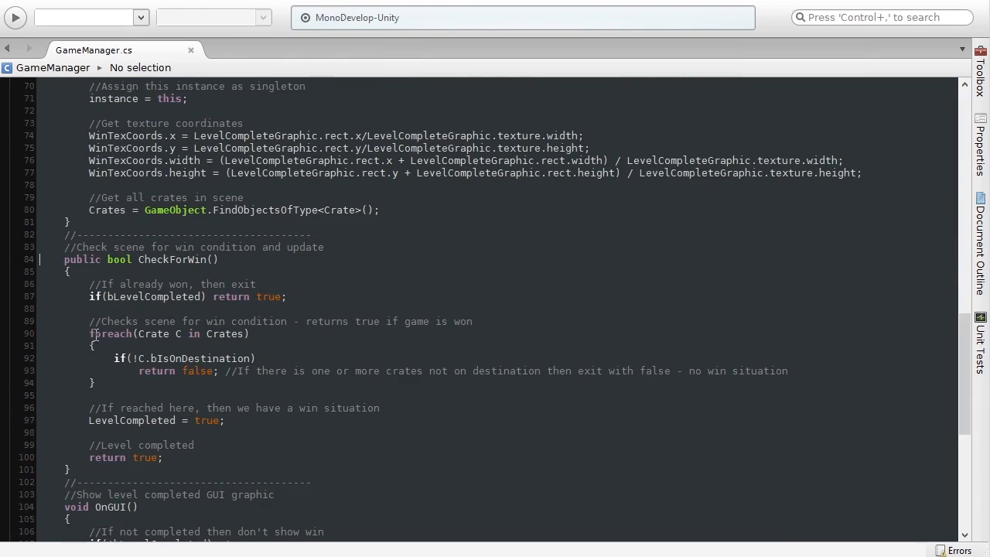
pyautogui.moveTo(89, 334); pyautogui.dragTo(282, 333)
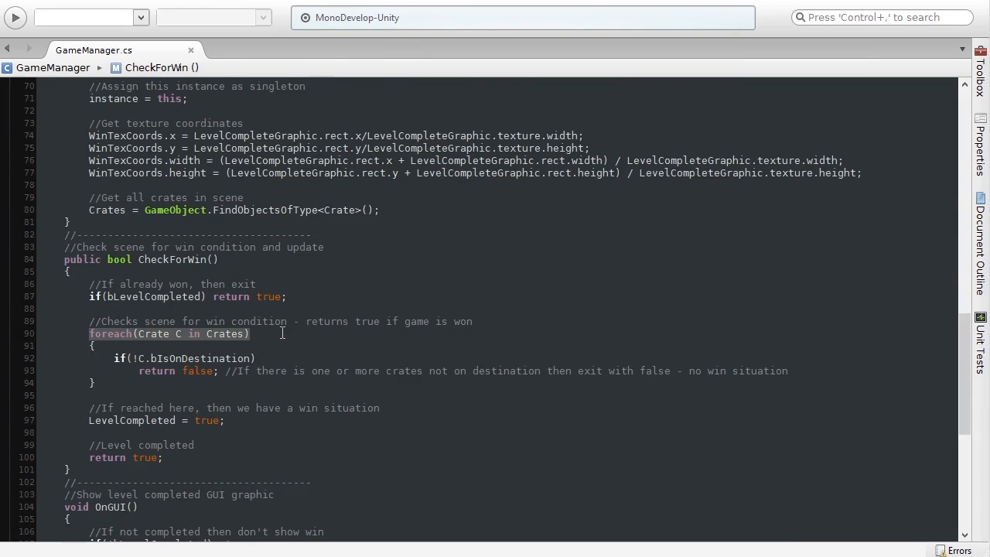
pyautogui.doubleClick(180, 358)
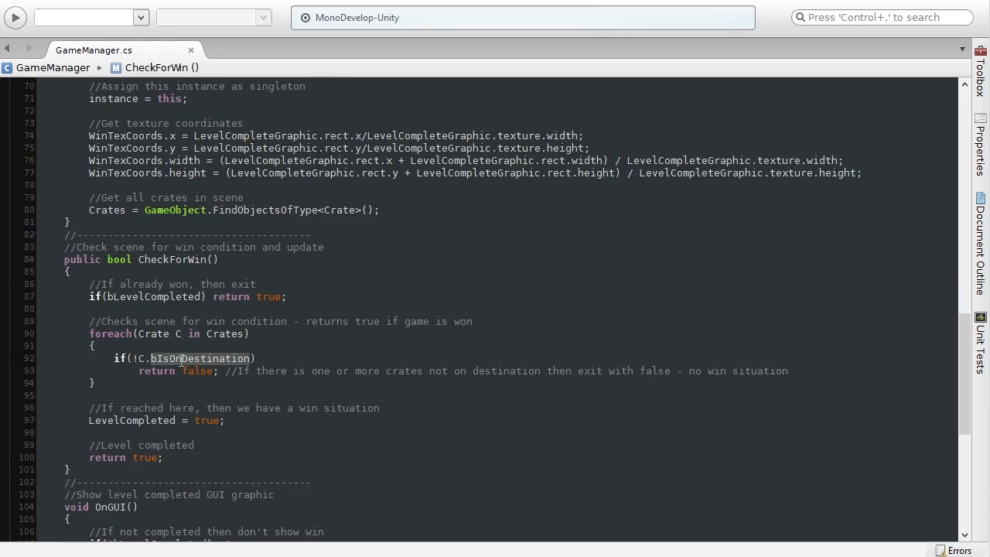
pyautogui.click(265, 357)
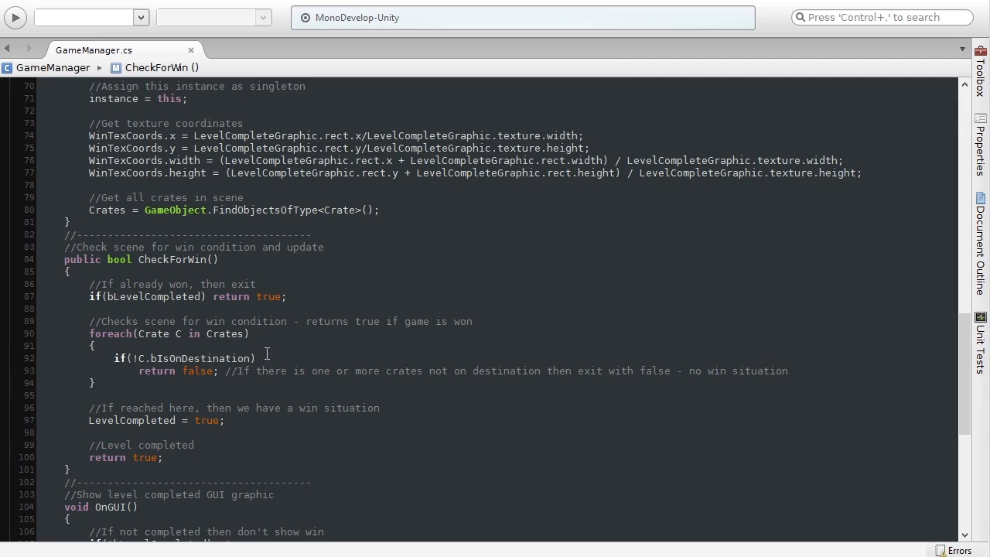
pyautogui.moveTo(133, 358); pyautogui.dragTo(252, 359)
pyautogui.press('Left')
pyautogui.moveTo(139, 372); pyautogui.dragTo(215, 371)
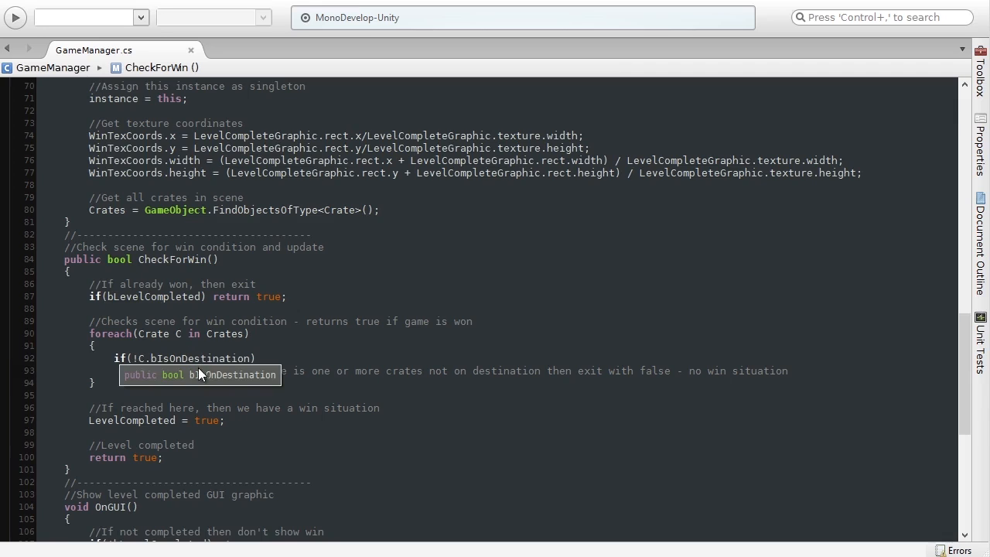
pyautogui.moveTo(87, 422); pyautogui.dragTo(239, 424)
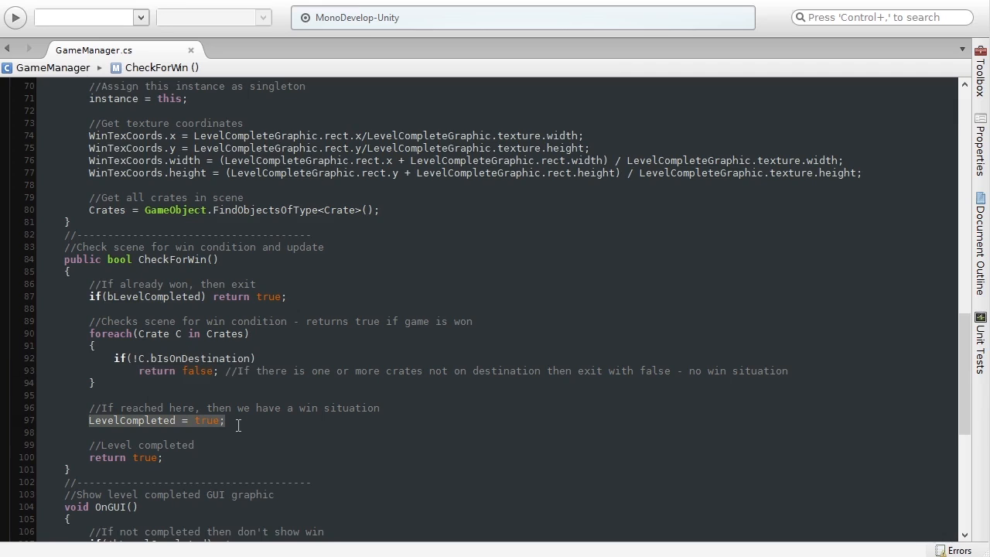
pyautogui.moveTo(89, 458); pyautogui.dragTo(180, 460)
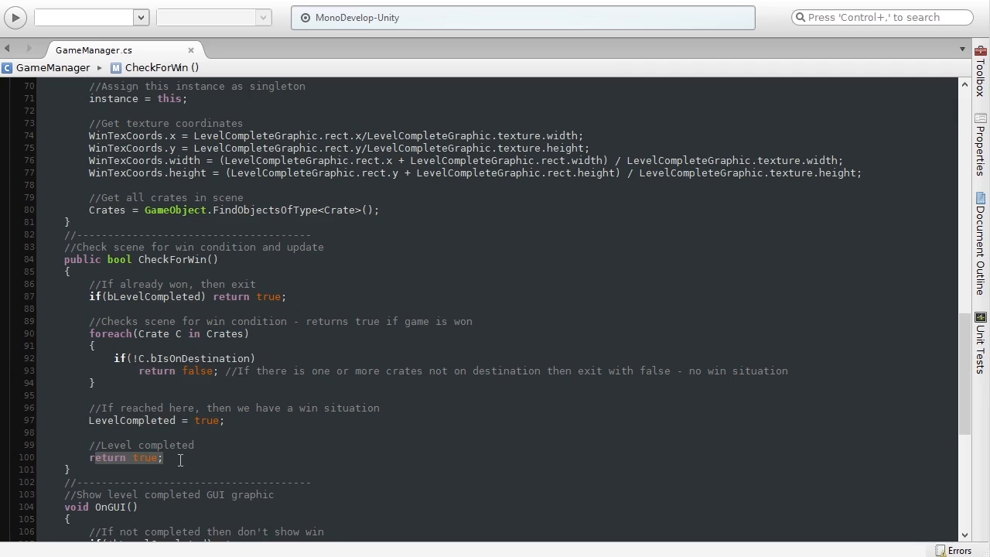
pyautogui.doubleClick(159, 260)
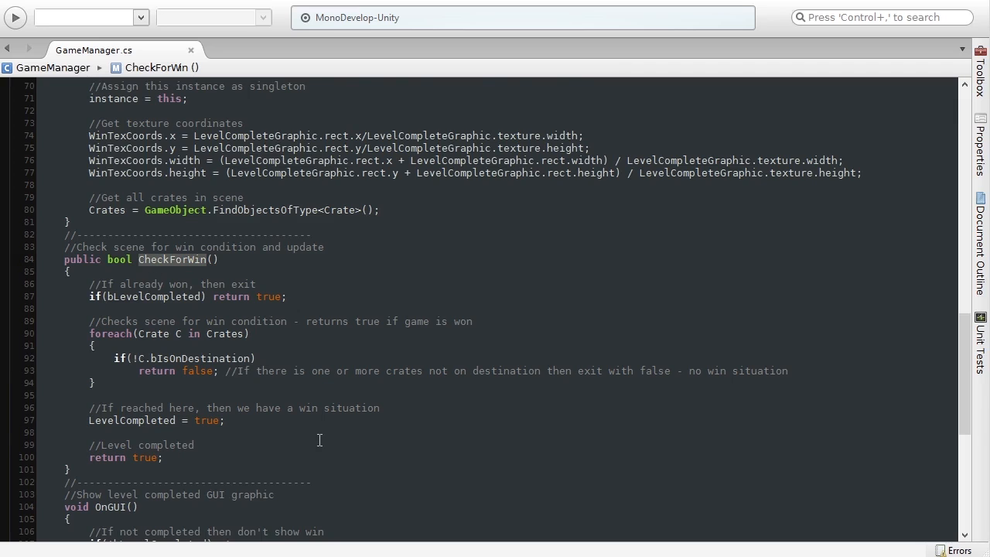
pyautogui.scroll(-1, 320, 440)
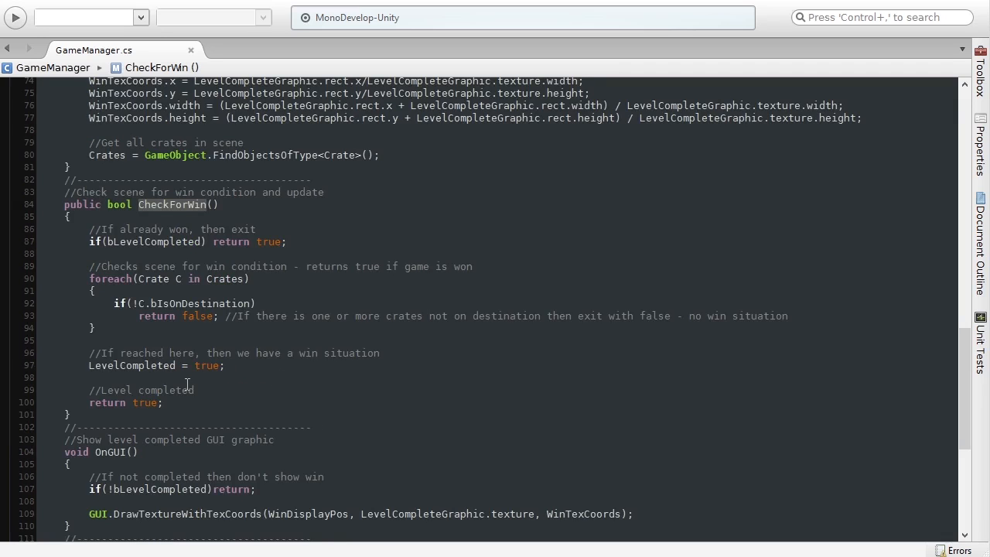
pyautogui.scroll(-8, 187, 384)
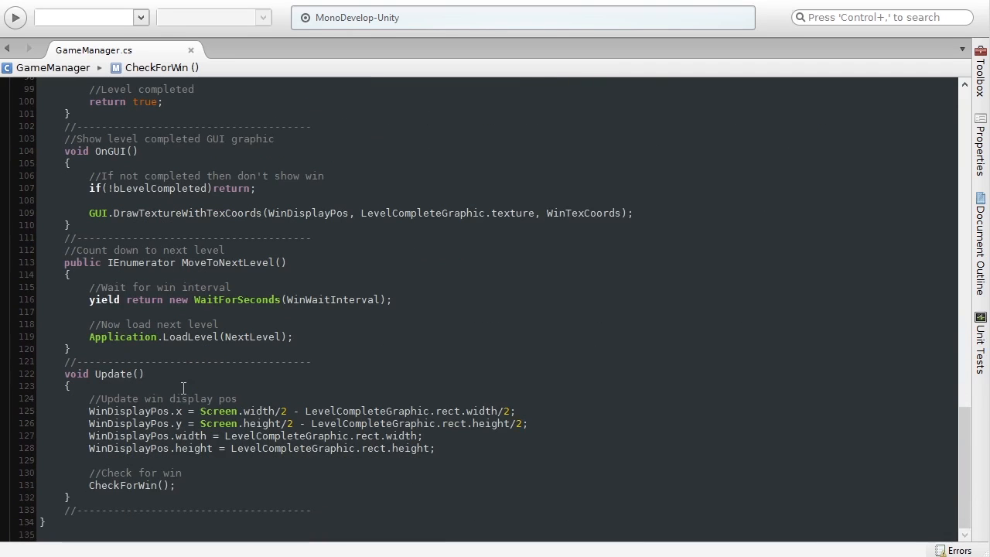
pyautogui.moveTo(65, 375); pyautogui.dragTo(163, 379)
pyautogui.click(163, 376)
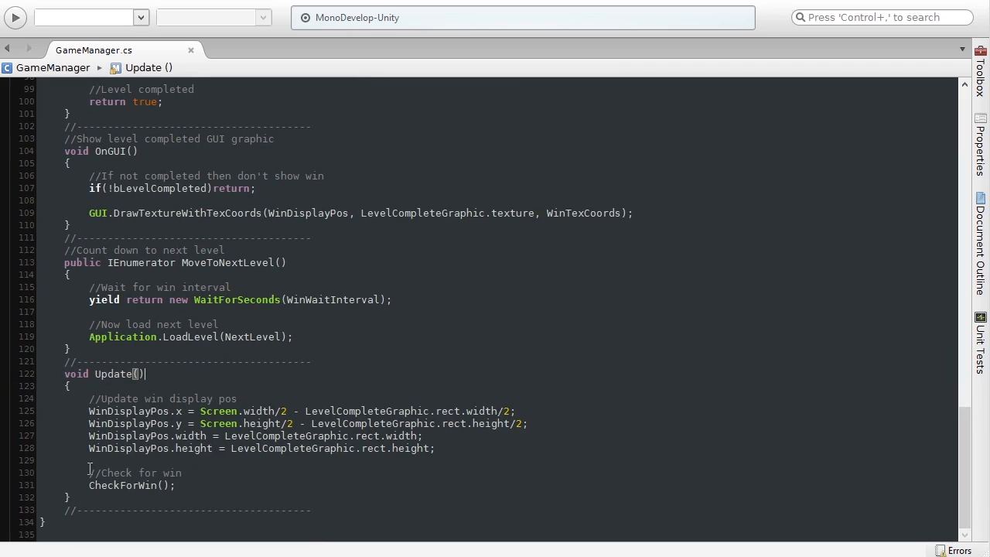
pyautogui.moveTo(88, 485); pyautogui.dragTo(192, 482)
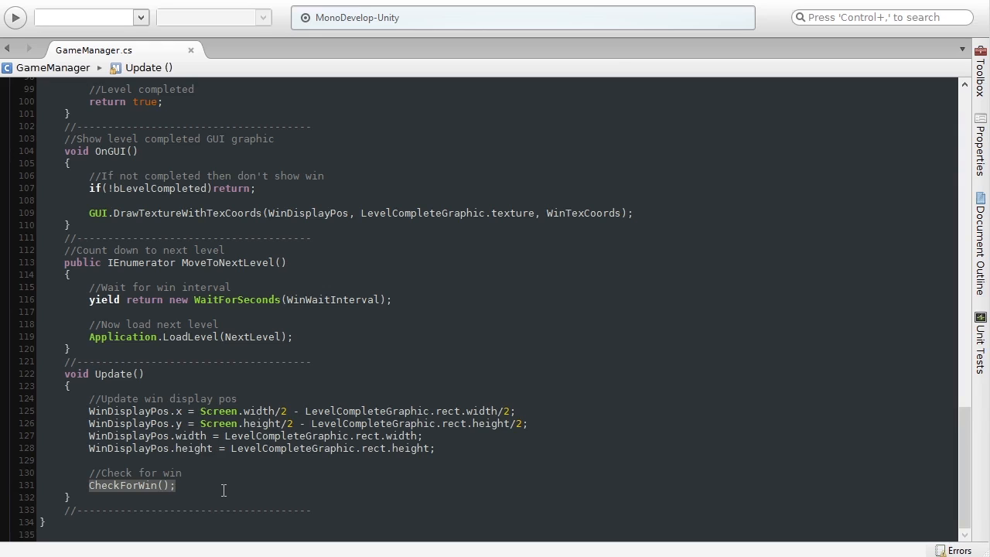
pyautogui.click(224, 489)
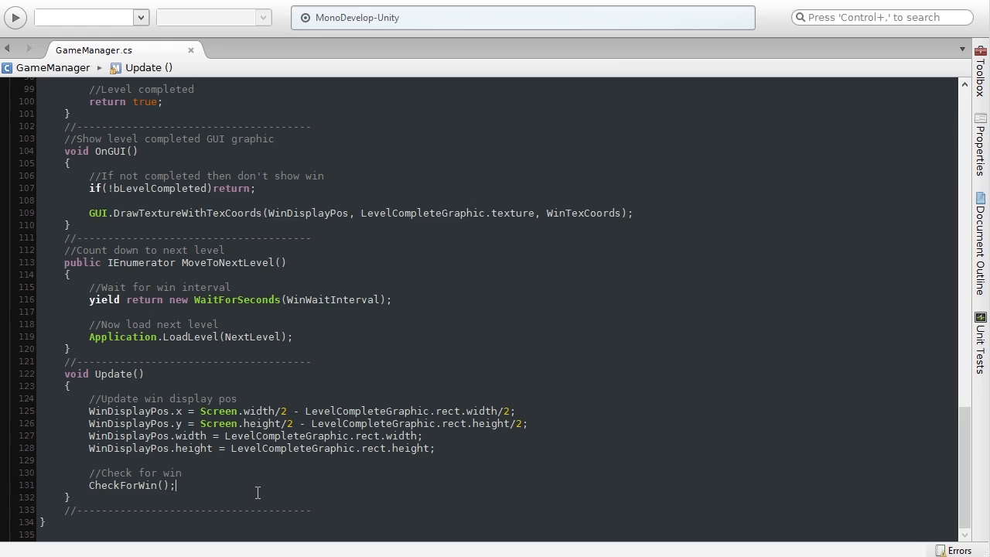
pyautogui.scroll(5, 257, 493)
pyautogui.click(90, 230)
pyautogui.moveTo(89, 231)
pyautogui.mouseDown()
pyautogui.moveTo(231, 230)
pyautogui.moveTo(86, 229)
pyautogui.mouseUp()
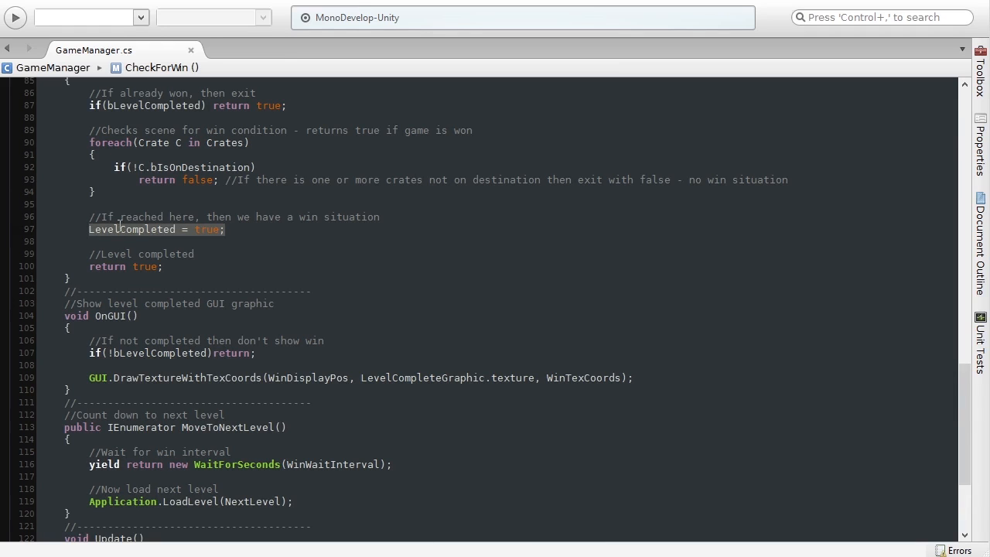
pyautogui.click(116, 227)
pyautogui.moveTo(92, 231); pyautogui.dragTo(177, 230)
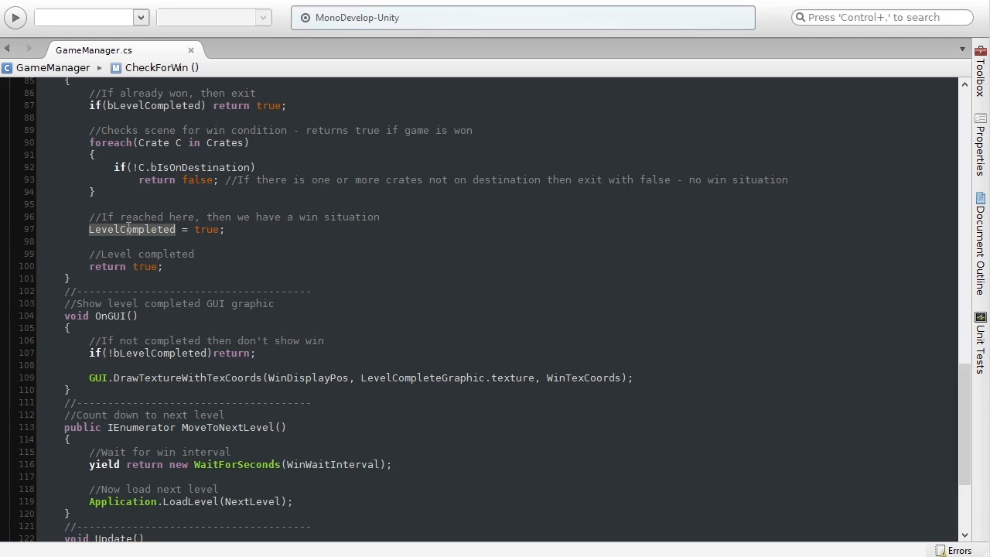
pyautogui.moveTo(128, 227)
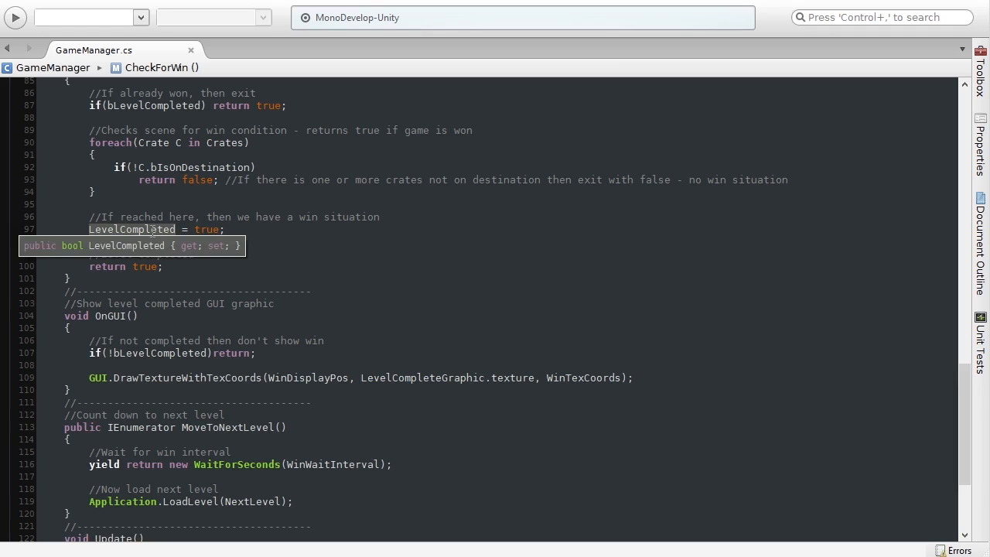
pyautogui.scroll(4, 231, 464)
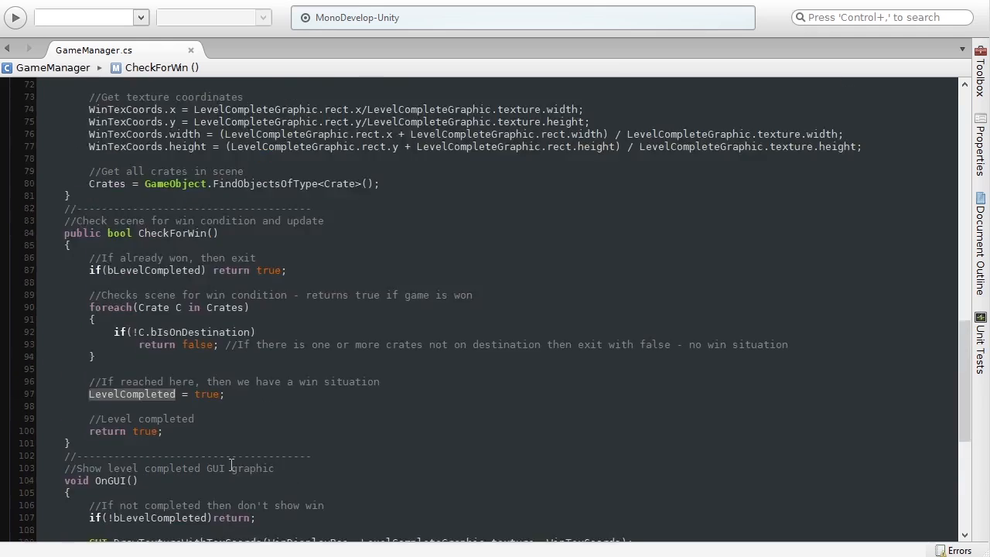
pyautogui.scroll(20, 231, 467)
pyautogui.scroll(-2, 229, 464)
pyautogui.moveTo(65, 238); pyautogui.dragTo(226, 238)
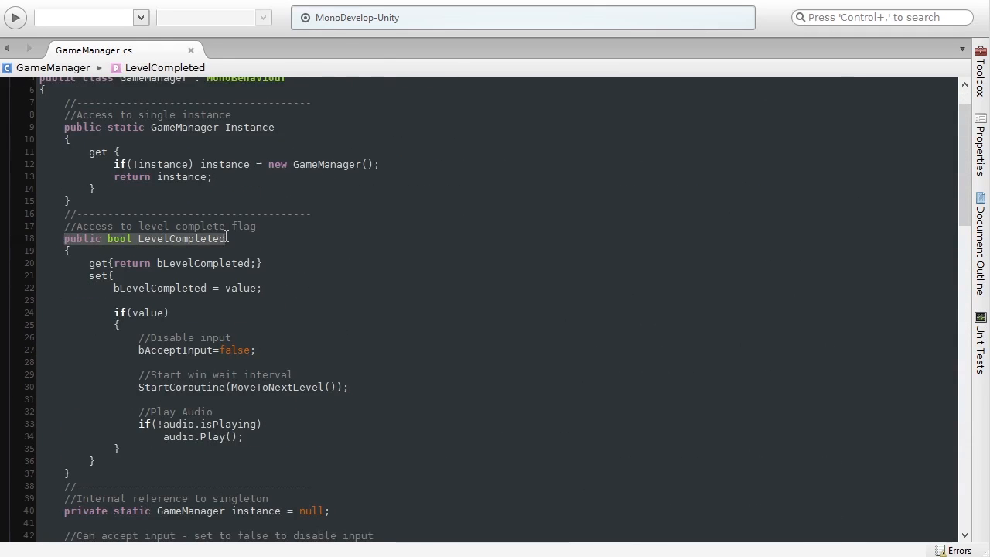
pyautogui.click(194, 238)
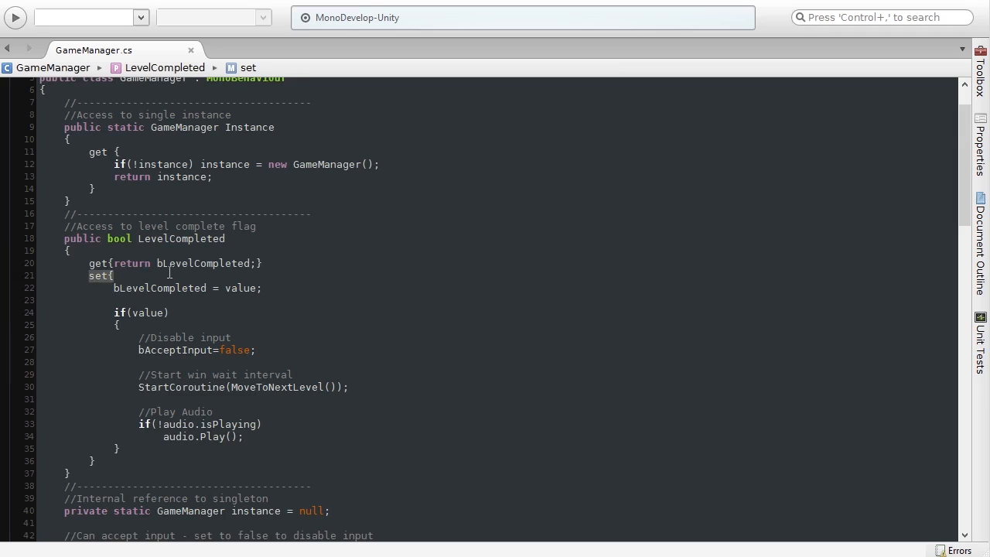
pyautogui.click(147, 304)
pyautogui.moveTo(113, 288); pyautogui.dragTo(279, 287)
pyautogui.moveTo(137, 386); pyautogui.dragTo(349, 387)
pyautogui.click(232, 387)
pyautogui.moveTo(232, 386); pyautogui.dragTo(341, 384)
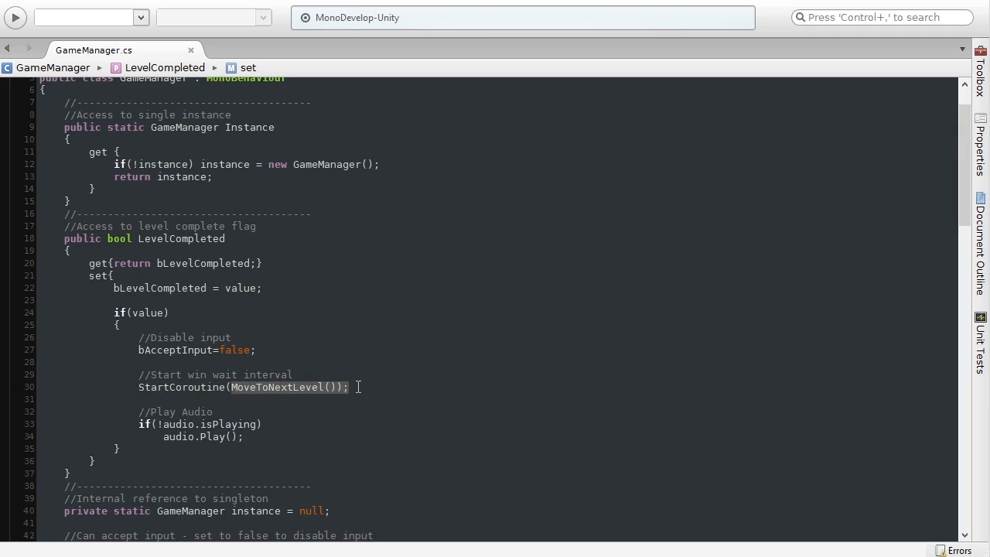
pyautogui.click(358, 387)
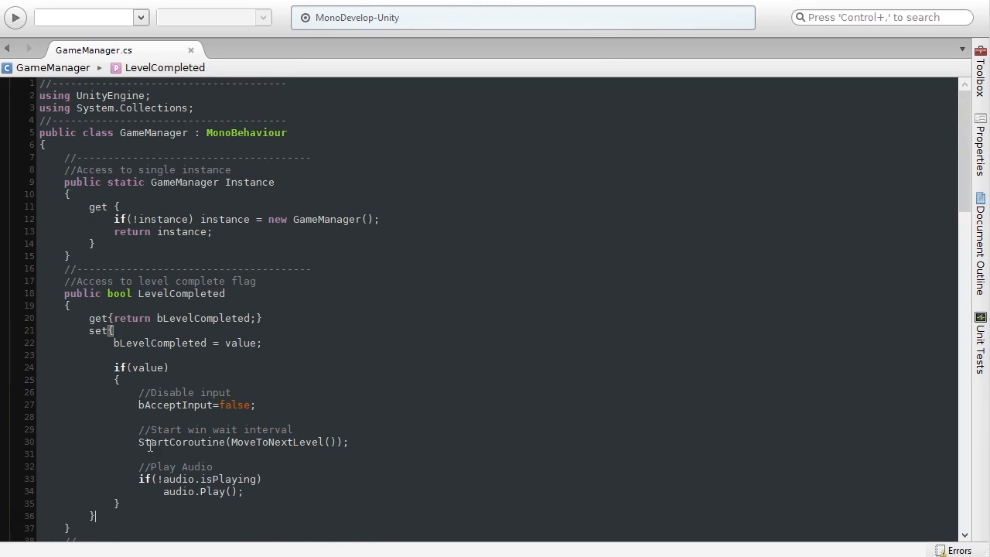
pyautogui.click(380, 450)
pyautogui.scroll(-3, 319, 461)
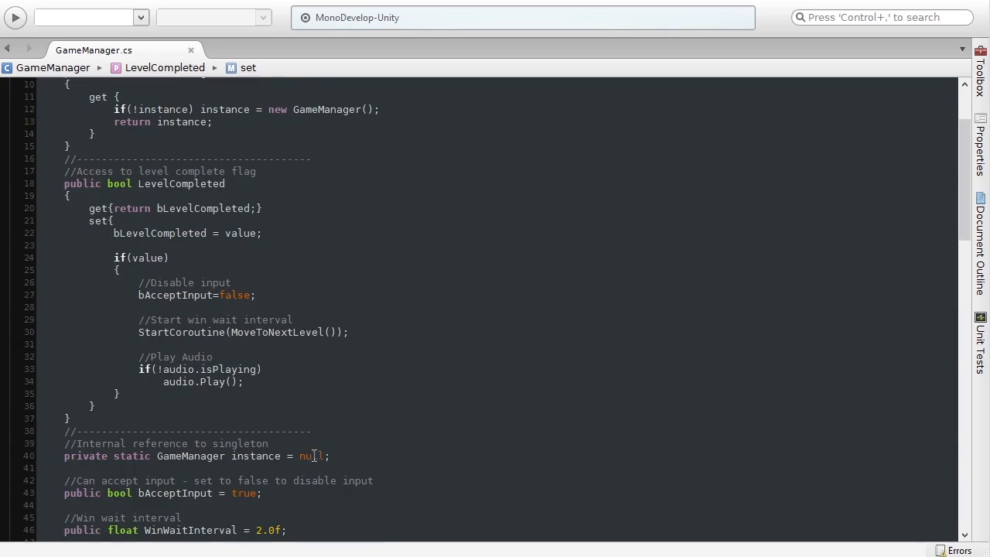
pyautogui.moveTo(134, 332); pyautogui.dragTo(363, 340)
pyautogui.moveTo(230, 332); pyautogui.dragTo(343, 336)
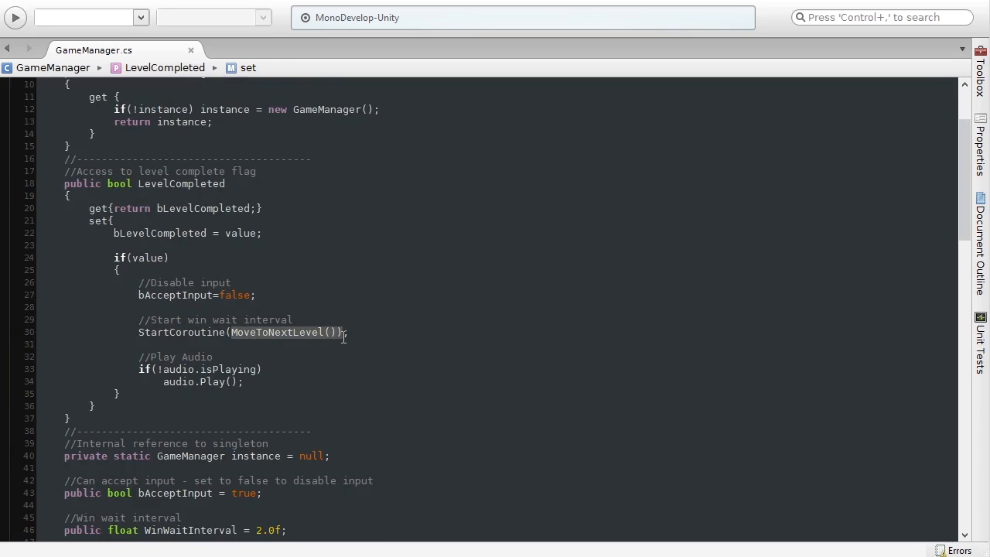
pyautogui.click(348, 335)
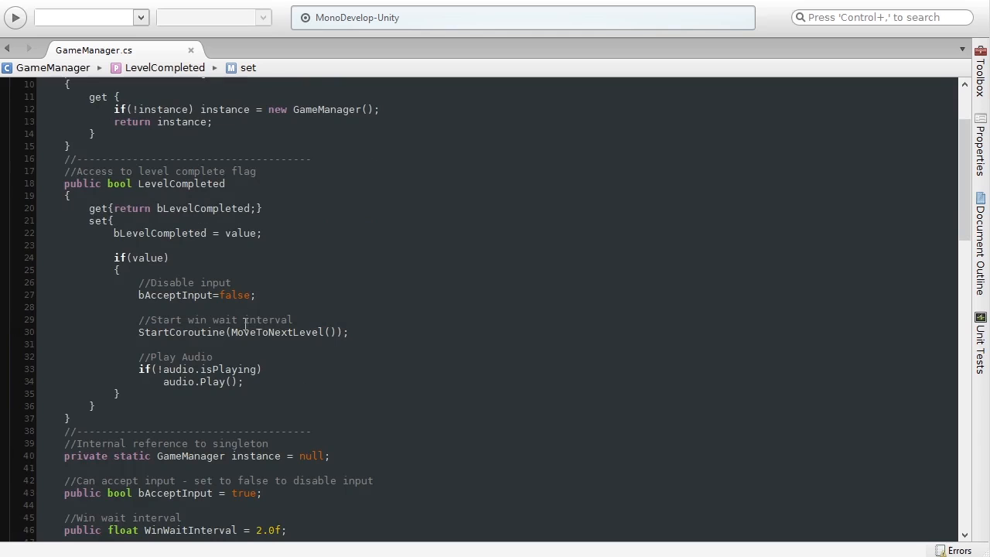
pyautogui.scroll(-18, 333, 340)
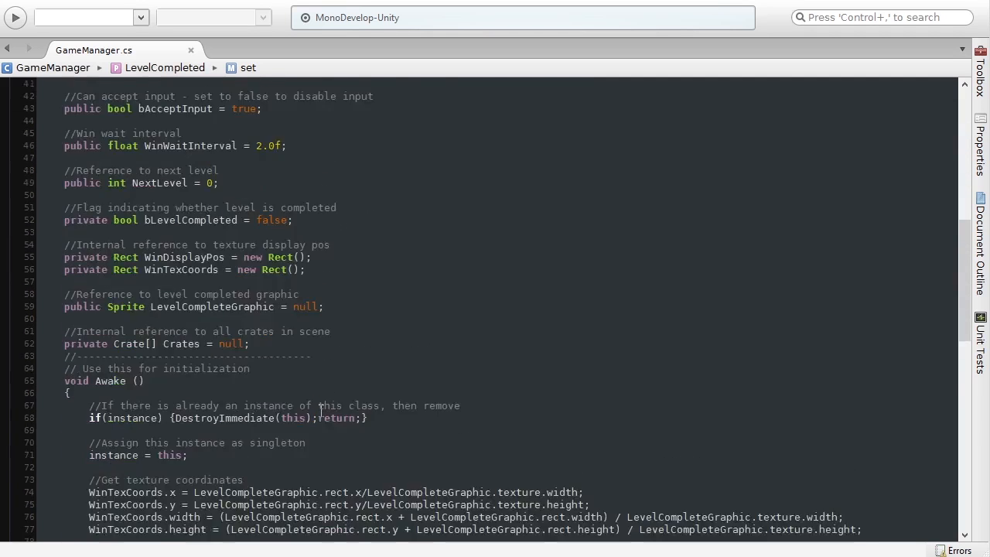
pyautogui.scroll(-12, 319, 413)
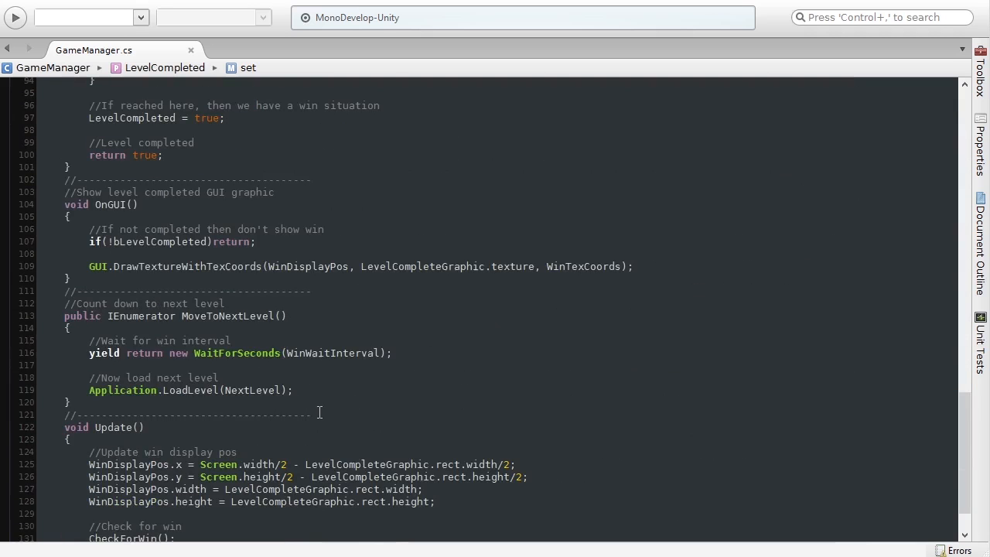
pyautogui.scroll(2, 319, 413)
pyautogui.moveTo(182, 317); pyautogui.dragTo(288, 318)
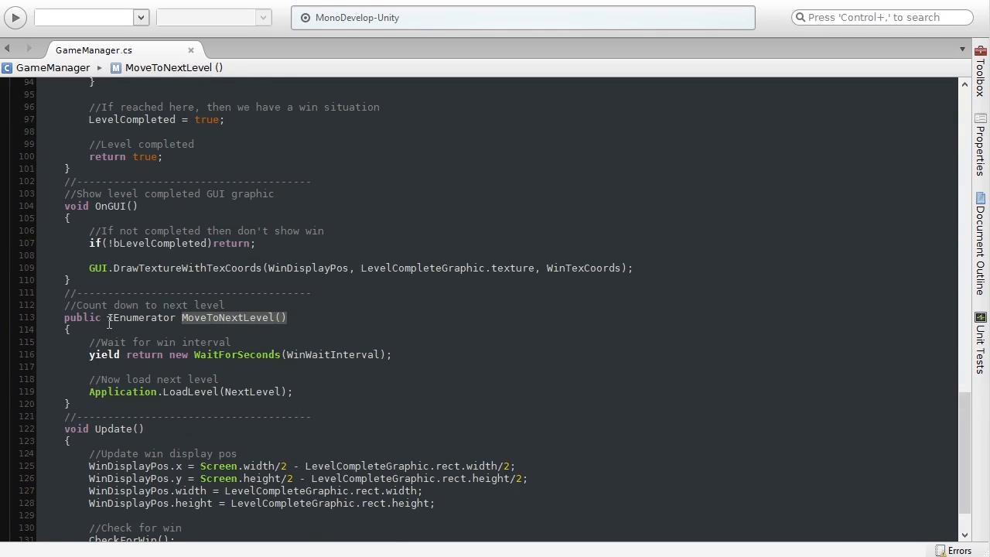
pyautogui.doubleClick(139, 318)
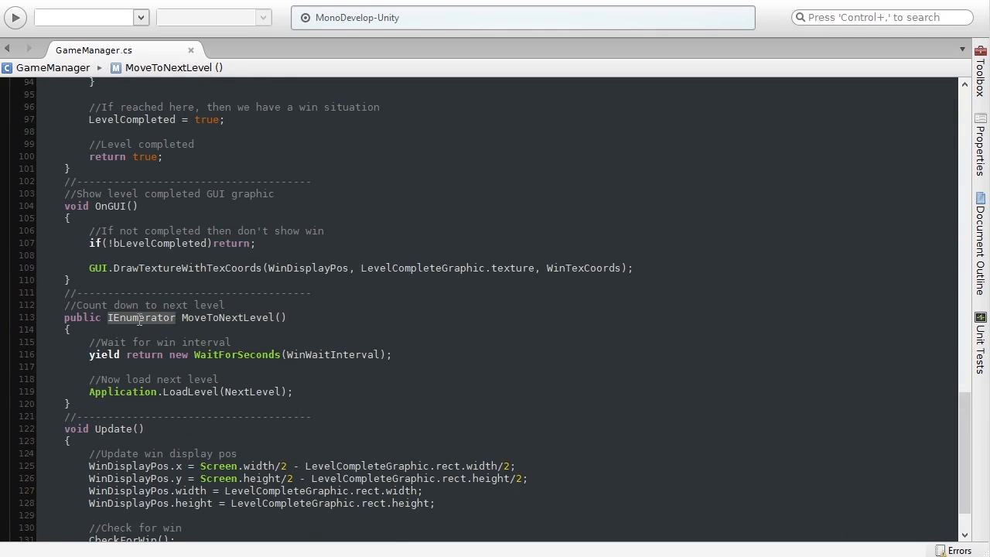
pyautogui.click(309, 320)
pyautogui.click(306, 366)
pyautogui.moveTo(89, 354); pyautogui.dragTo(401, 354)
pyautogui.click(401, 354)
pyautogui.doubleClick(309, 354)
pyautogui.moveTo(91, 394); pyautogui.dragTo(157, 396)
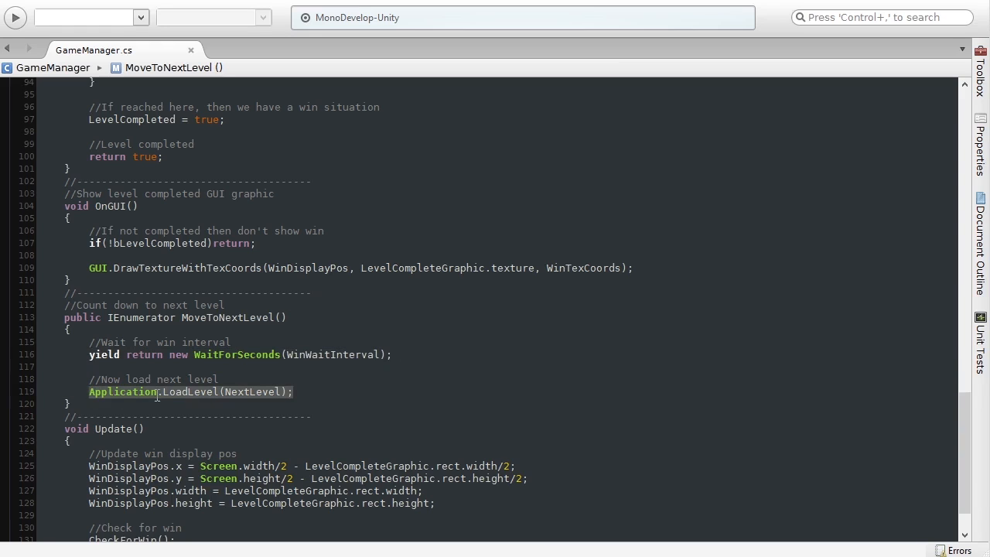
pyautogui.click(90, 393)
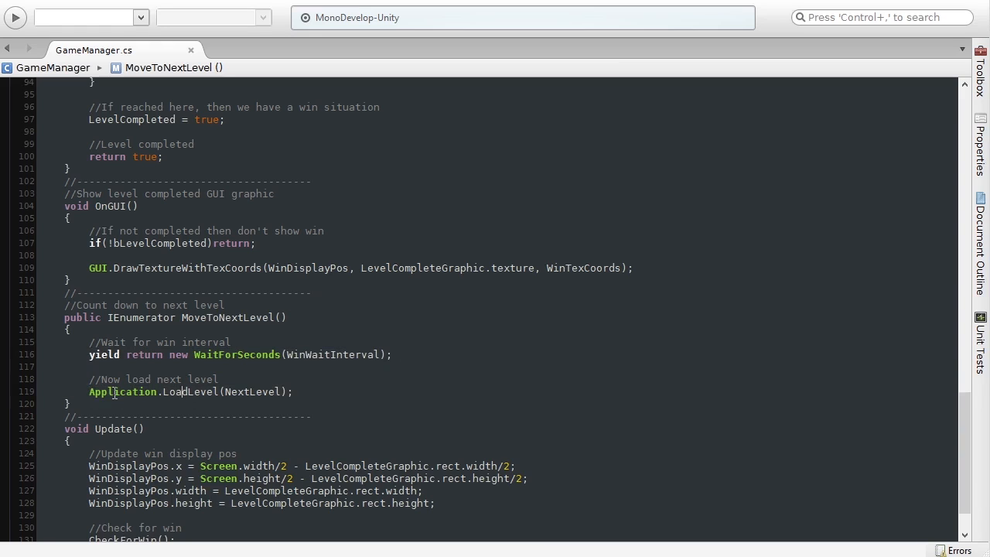
pyautogui.moveTo(91, 393); pyautogui.dragTo(219, 391)
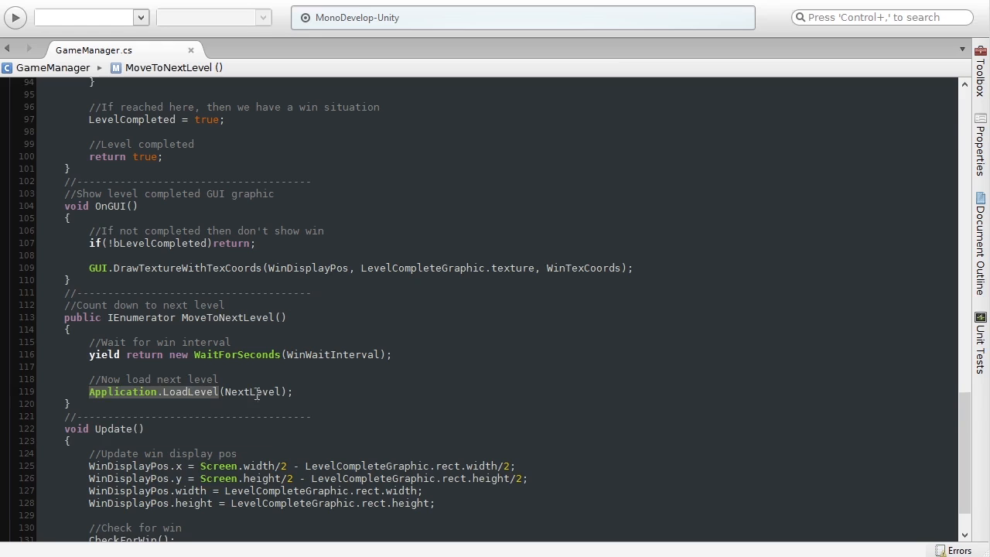
pyautogui.click(318, 389)
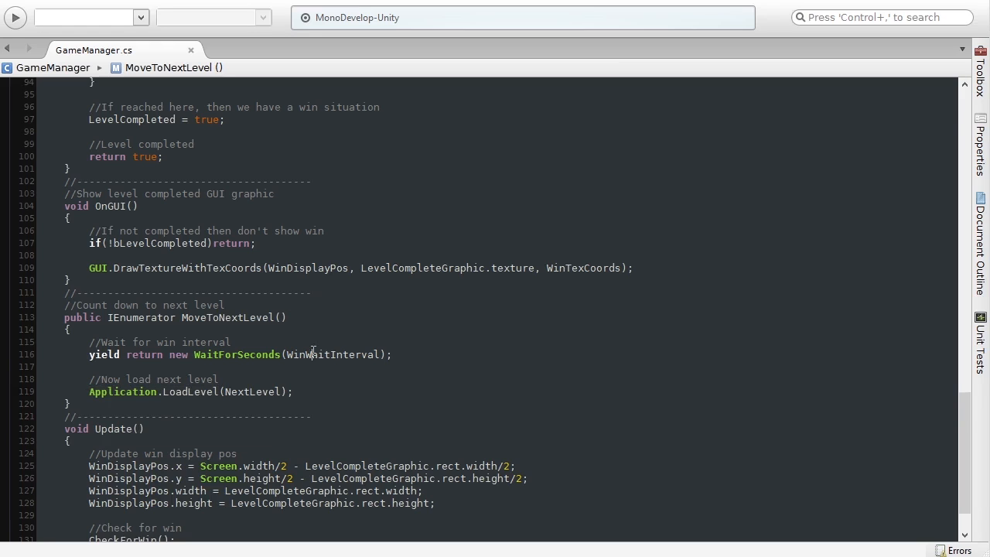
pyautogui.doubleClick(312, 354)
pyautogui.click(390, 354)
pyautogui.moveTo(350, 355)
pyautogui.scroll(2, 170, 348)
pyautogui.moveTo(62, 261); pyautogui.dragTo(140, 260)
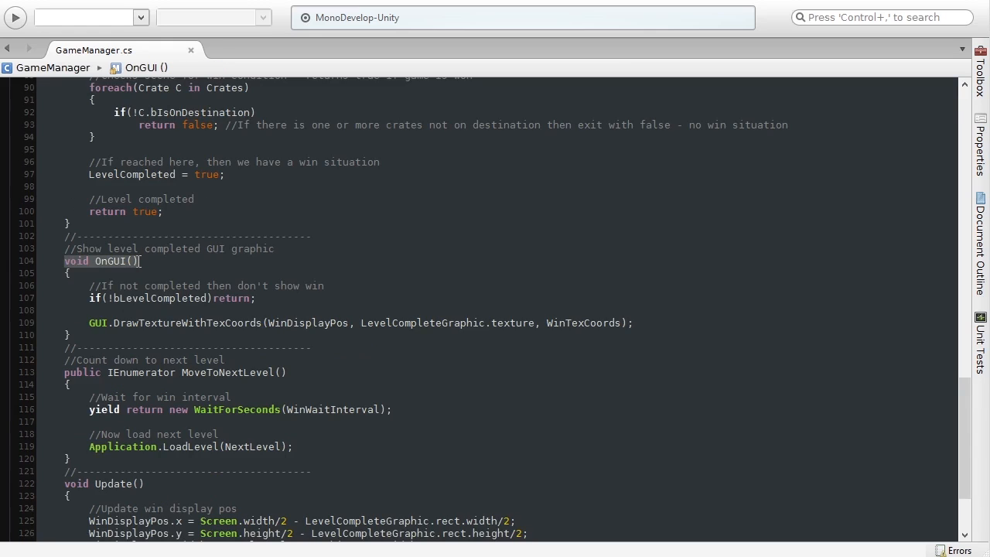
pyautogui.click(98, 325)
pyautogui.moveTo(114, 324); pyautogui.dragTo(265, 324)
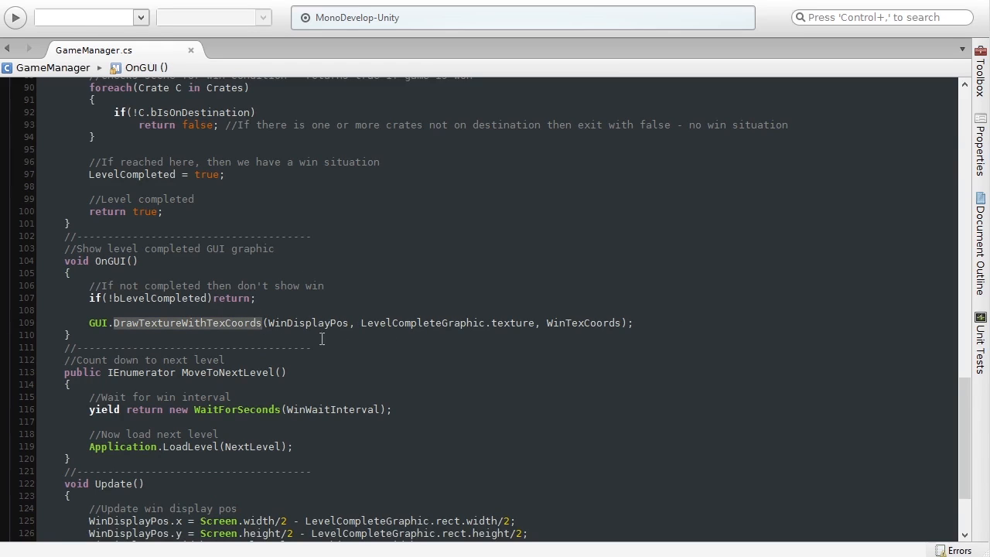
pyautogui.click(640, 323)
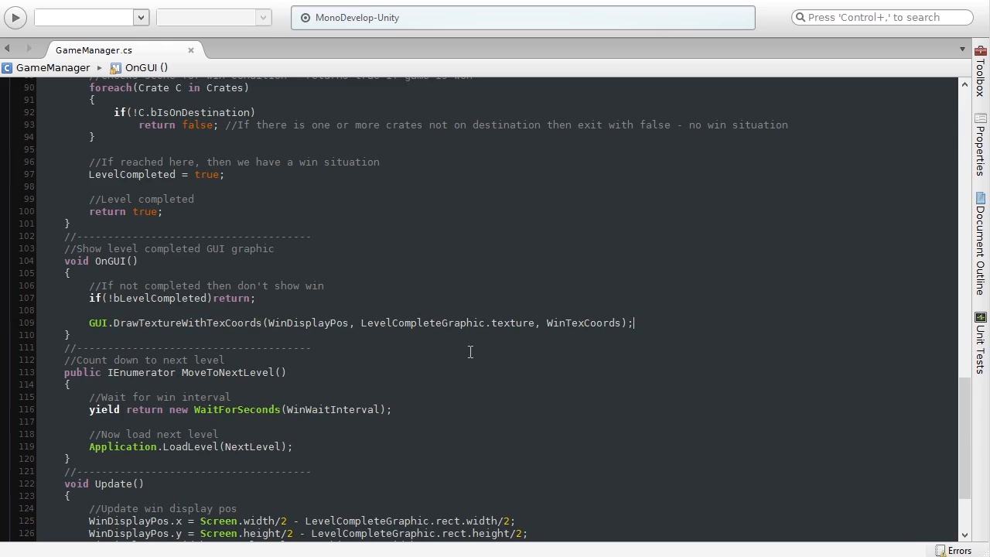
pyautogui.scroll(4, 249, 402)
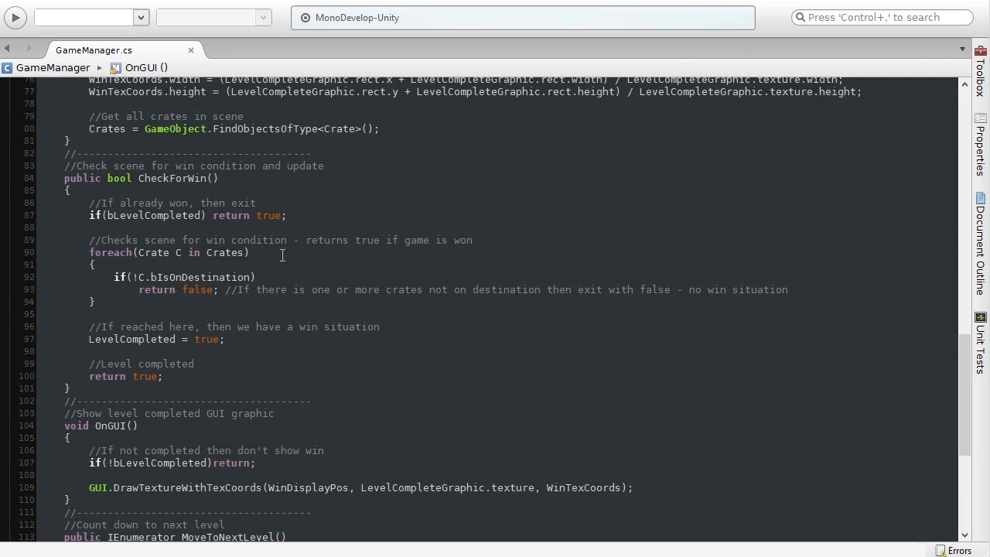
pyautogui.scroll(12, 351, 369)
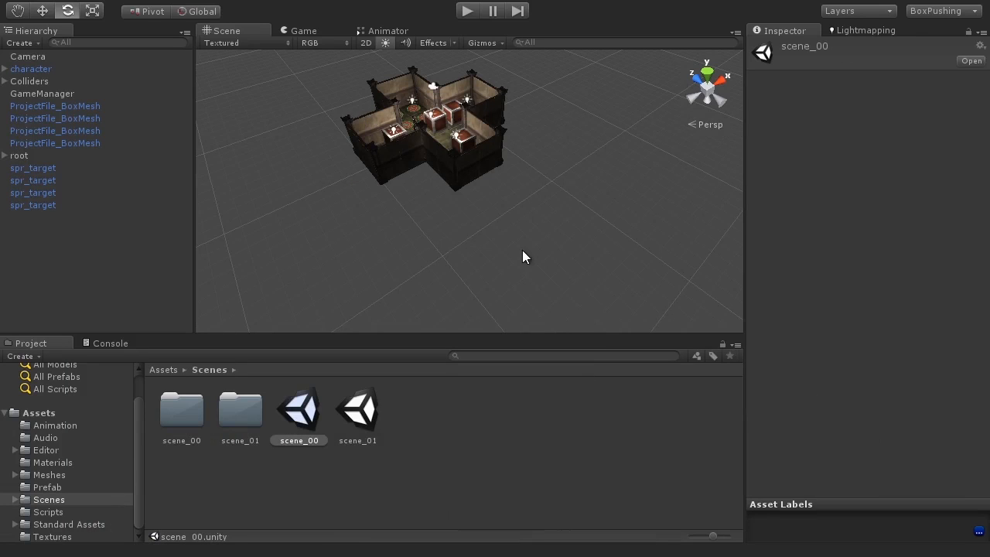
# Enter Play mode and walk the character to push the first crates into place.
pyautogui.click(457, 198)
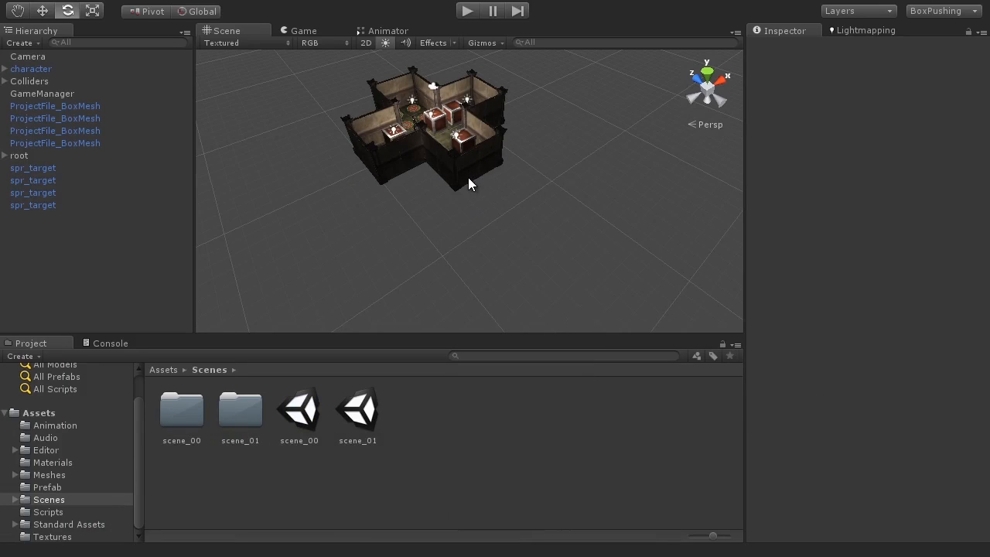
pyautogui.click(465, 14)
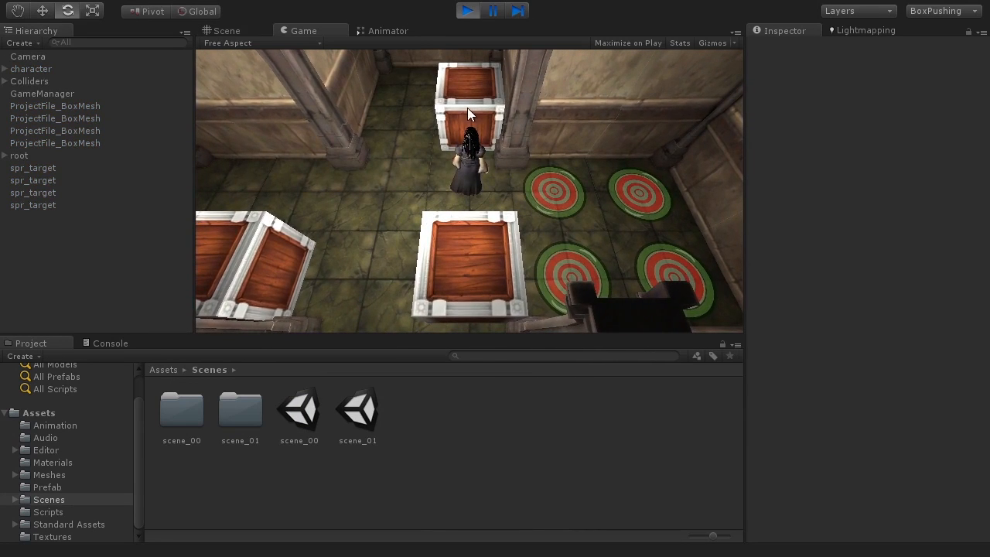
pyautogui.press('a')
pyautogui.press('a')
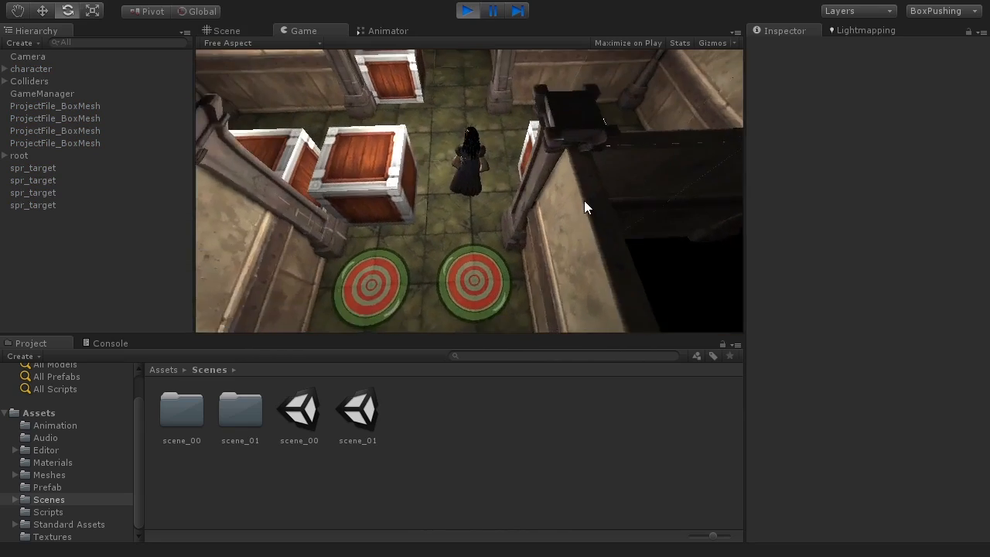
pyautogui.press('w')
pyautogui.press('d')
pyautogui.press('w')
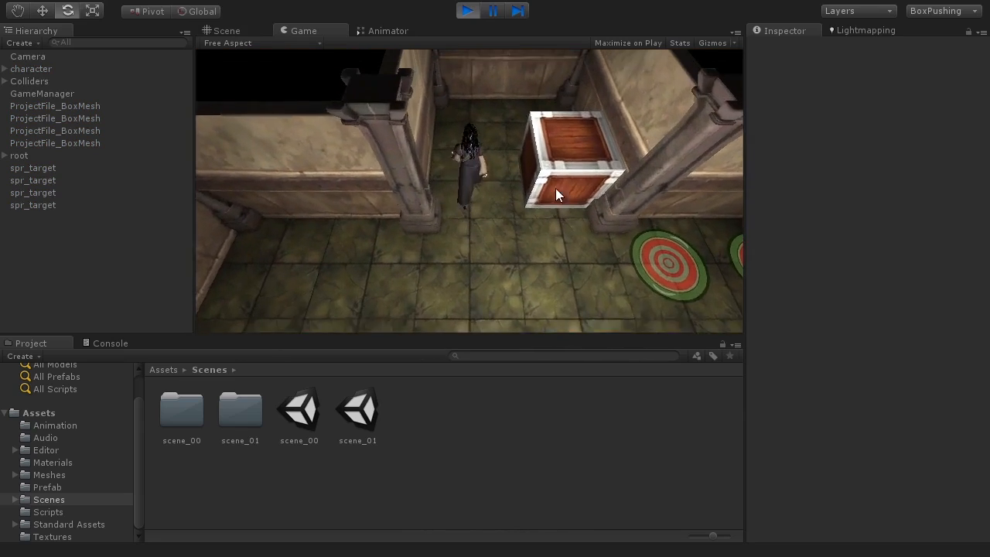
pyautogui.press('d')
pyautogui.press('w')
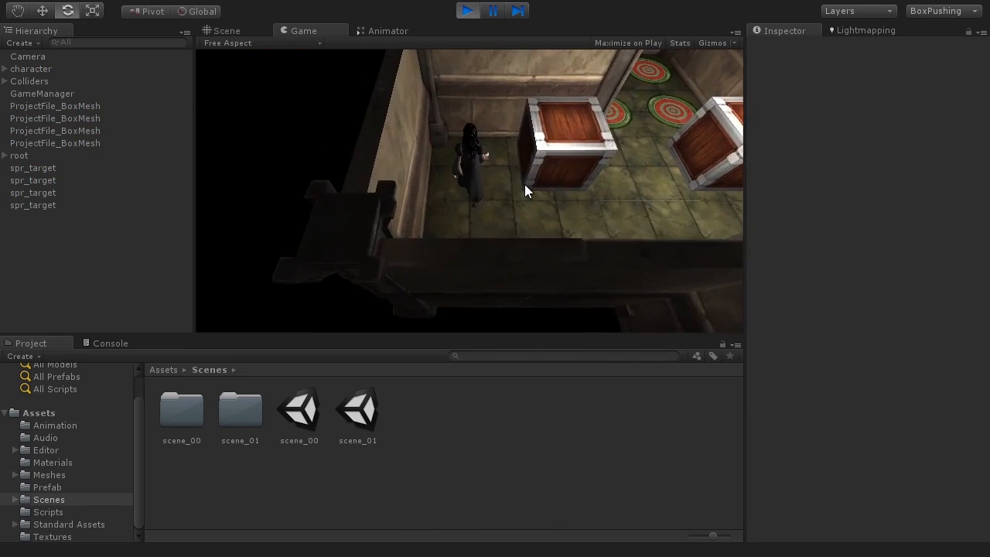
pyautogui.press('d')
pyautogui.press('w')
pyautogui.press('d')
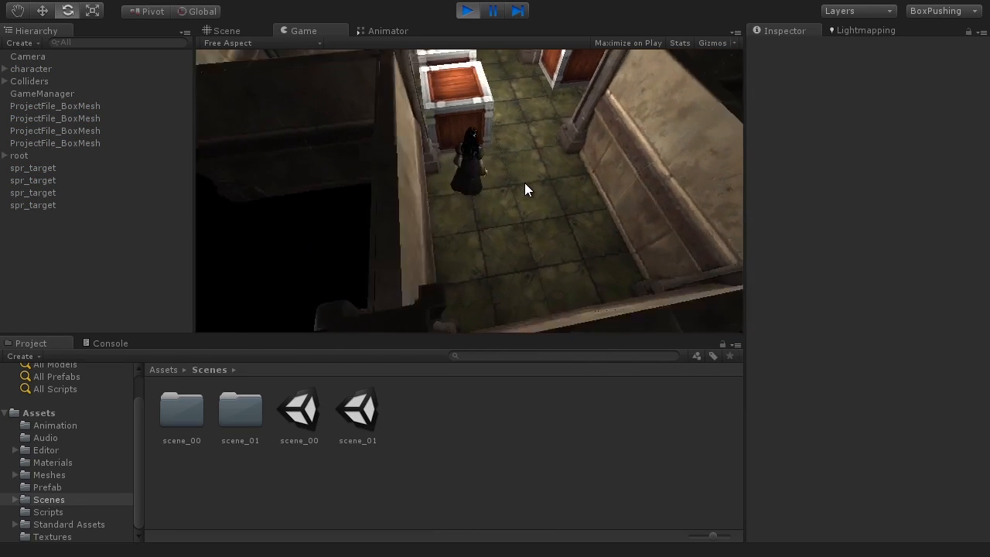
pyautogui.press('w')
pyautogui.press('a')
pyautogui.press('w')
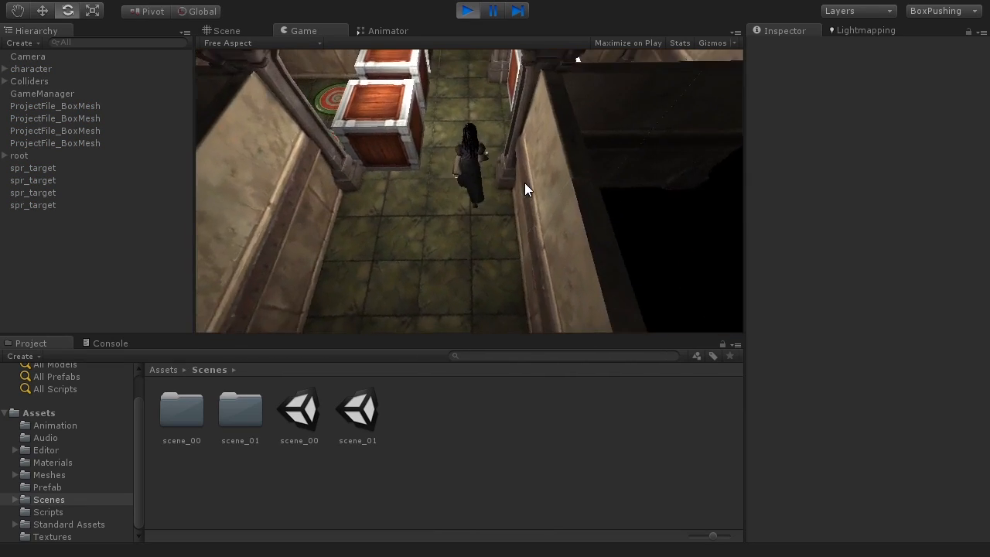
pyautogui.press('a')
pyautogui.press('w')
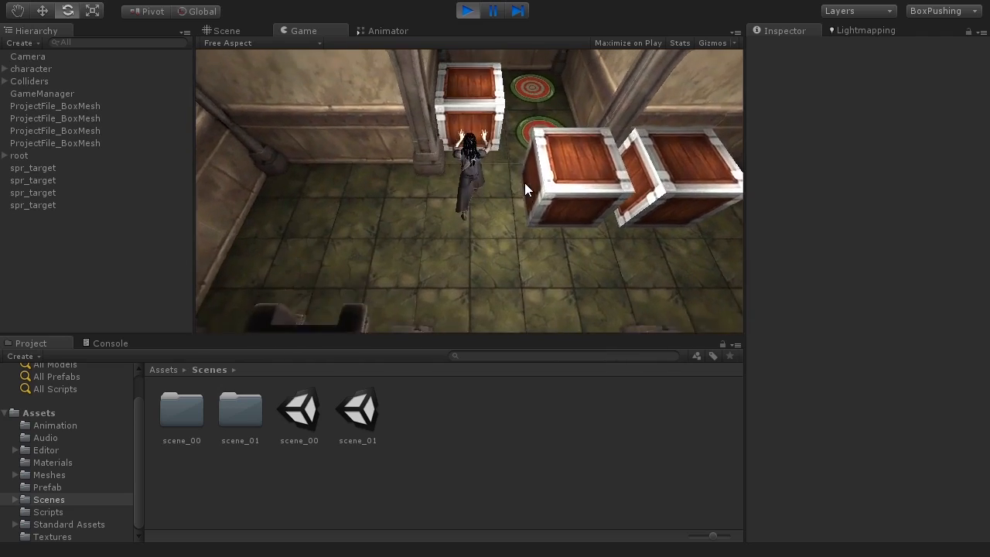
pyautogui.press('d')
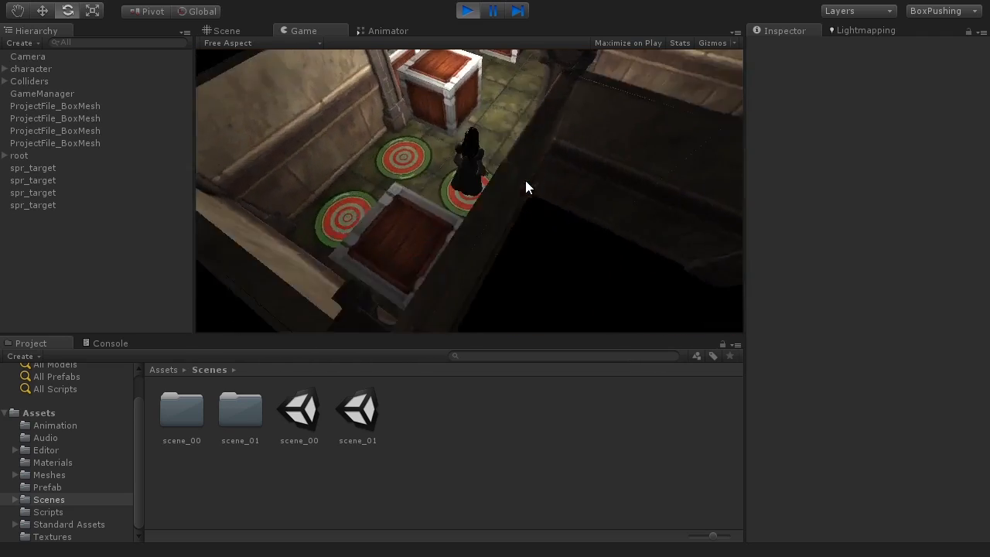
pyautogui.press('w')
# Steer the character between crates and push another crate toward the targets.
pyautogui.press('a')
pyautogui.press('w')
pyautogui.press('a')
pyautogui.press('w')
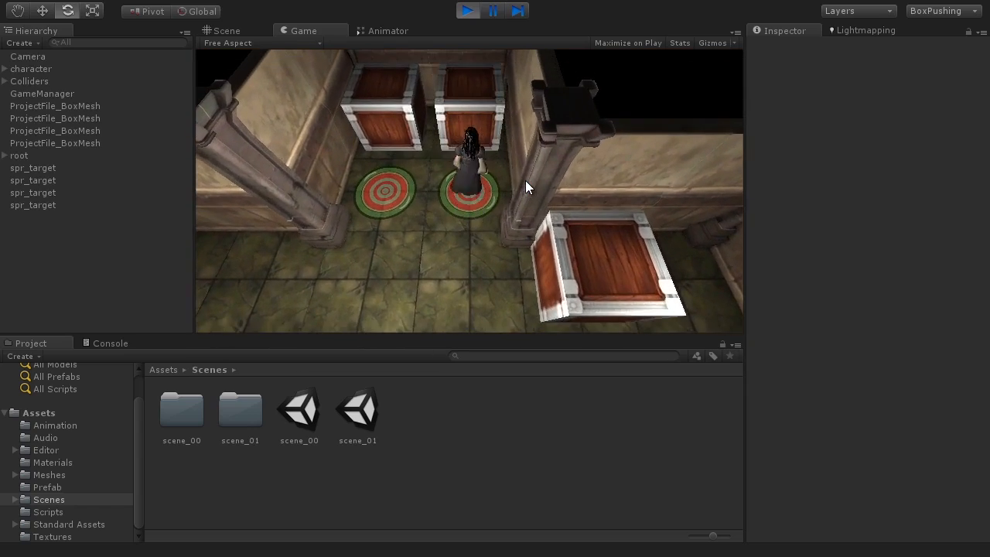
pyautogui.press('a')
pyautogui.press('a')
pyautogui.press('w')
pyautogui.press('d')
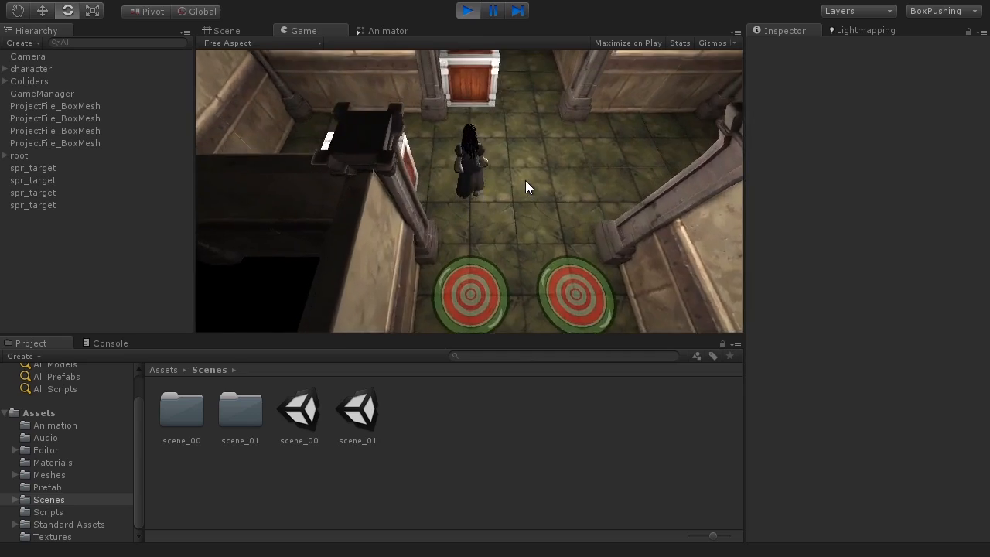
pyautogui.press('w')
pyautogui.press('a')
pyautogui.press('w')
pyautogui.press('a')
pyautogui.press('w')
pyautogui.press('a')
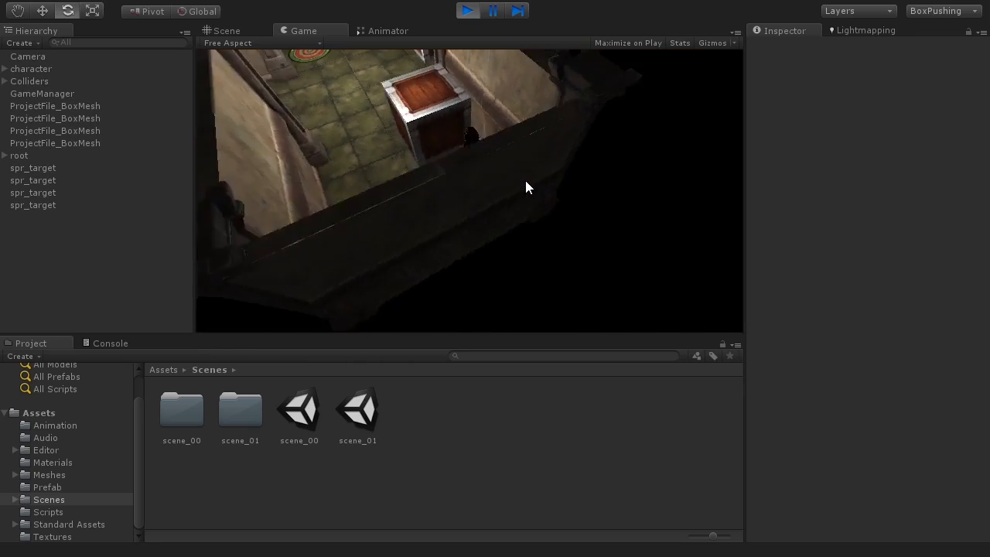
pyautogui.press('w')
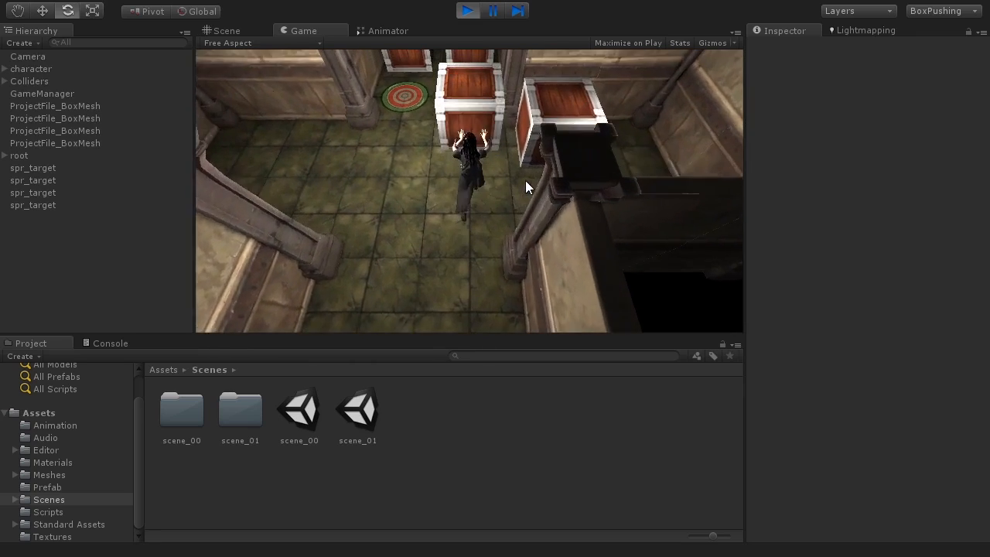
# Push the remaining crates along the corridor, finishing with the last crate on its target.
pyautogui.press('d')
pyautogui.press('d')
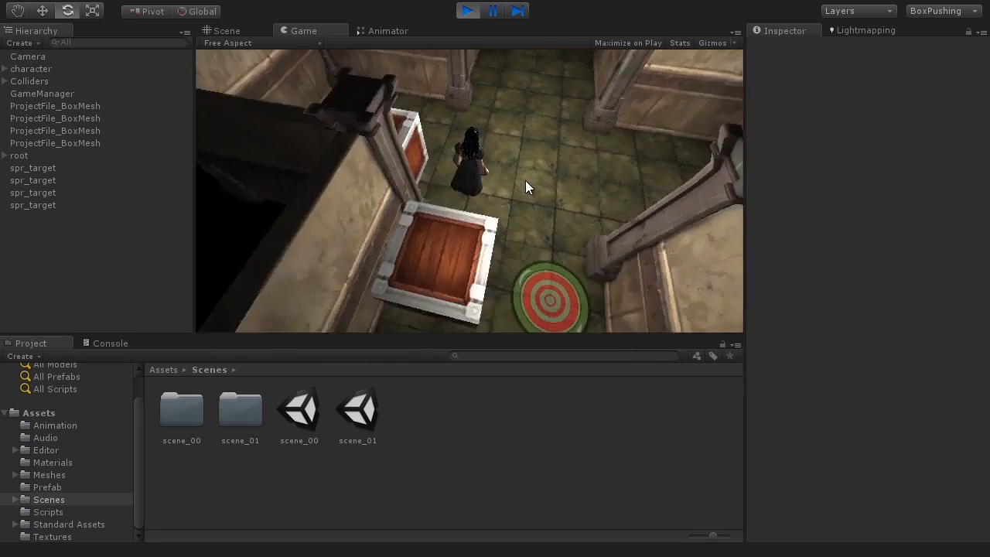
pyautogui.press('w')
pyautogui.press('a')
pyautogui.press('w')
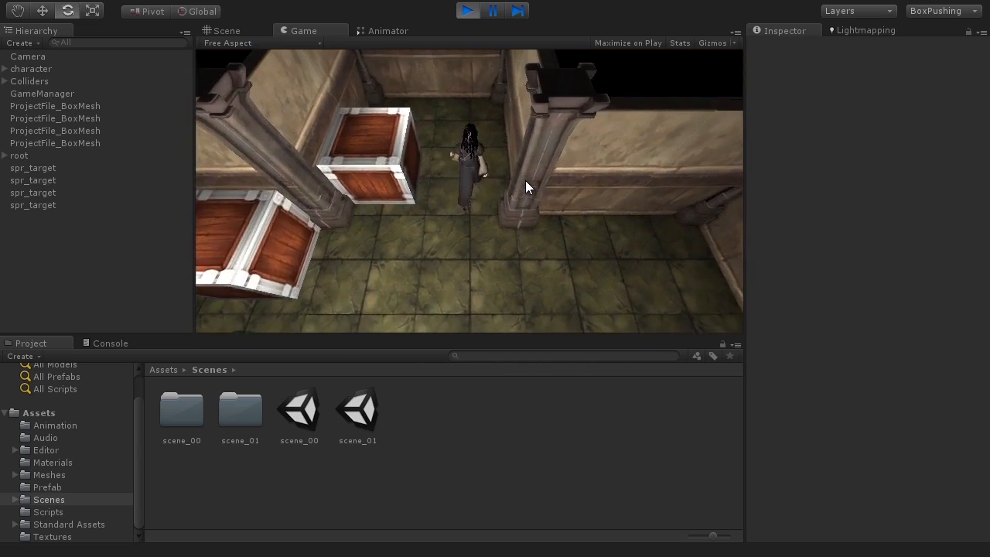
pyautogui.press('a')
pyautogui.press('w')
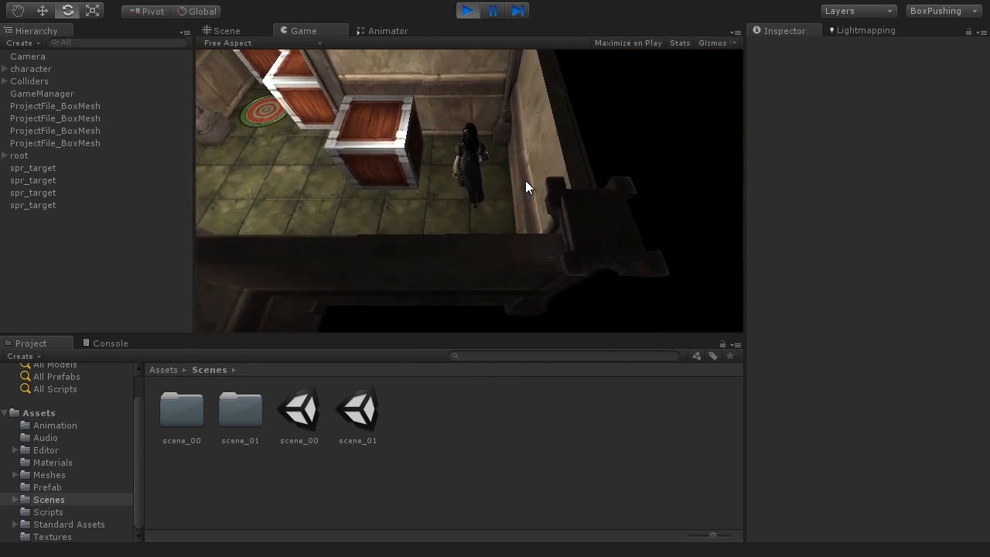
pyautogui.press('a')
pyautogui.press('w')
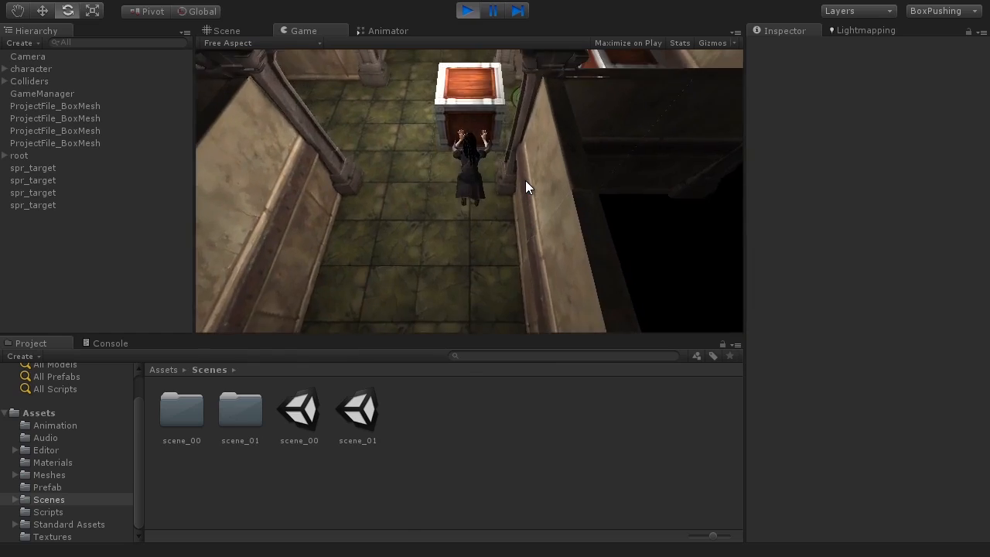
pyautogui.press('a')
pyautogui.press('w')
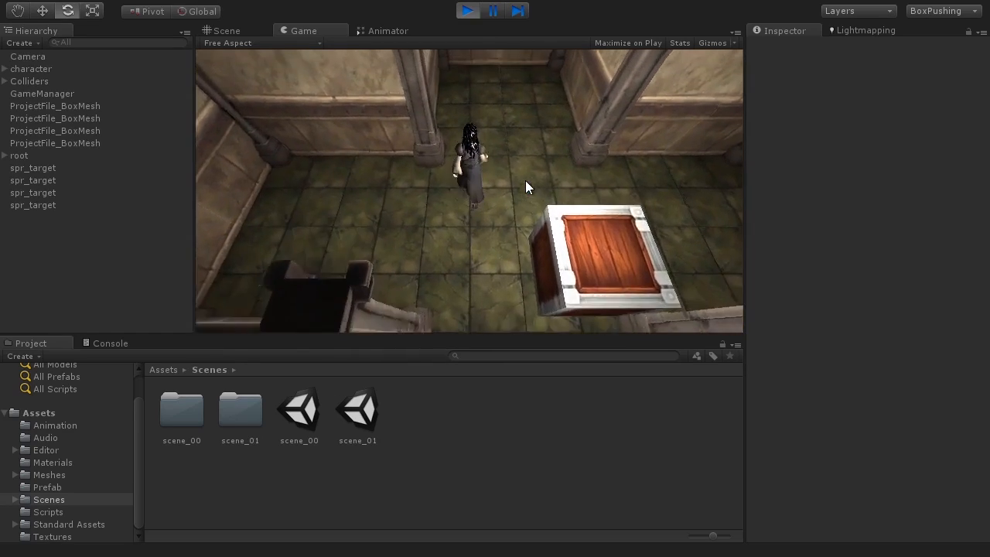
pyautogui.press('d')
pyautogui.press('w')
pyautogui.press('d')
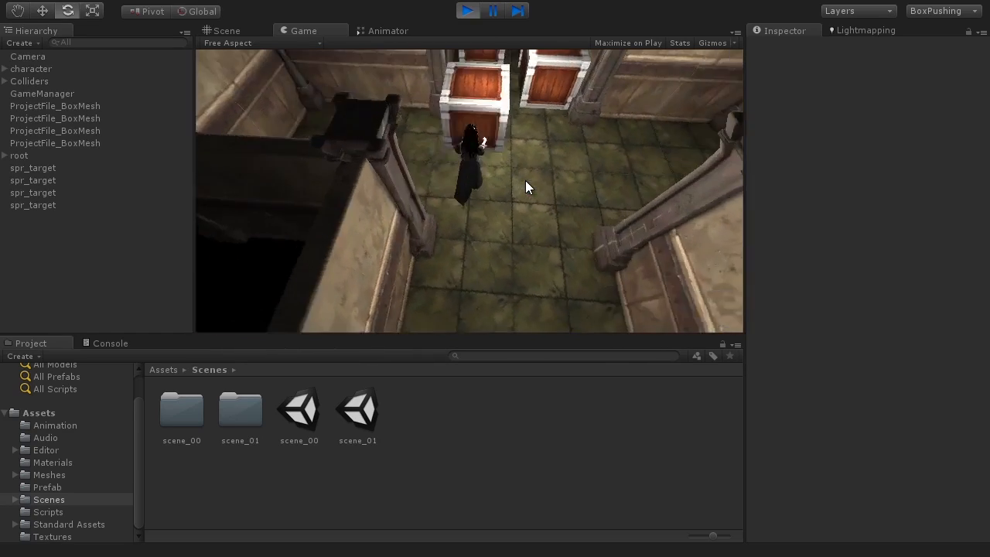
pyautogui.press('w')
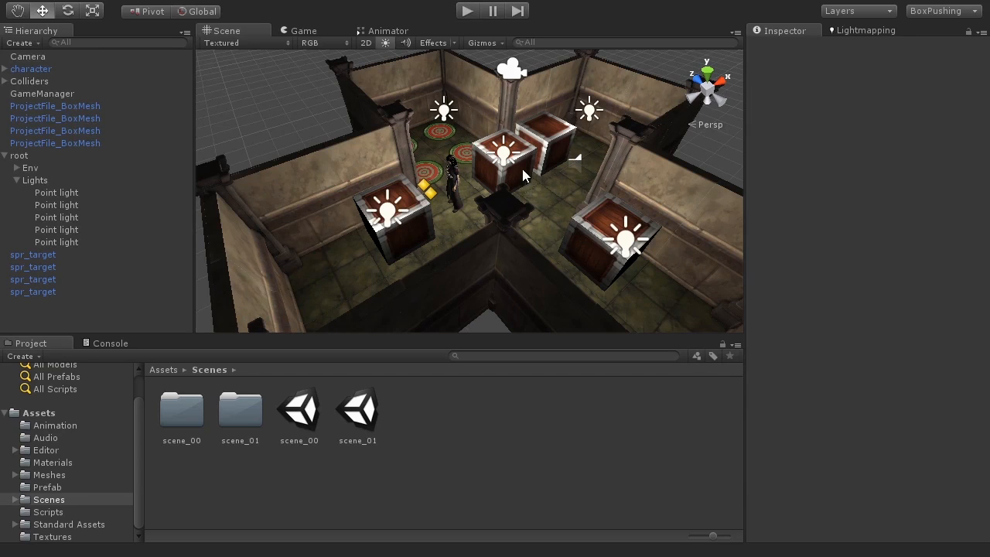
pyautogui.scroll(6, 496, 186)
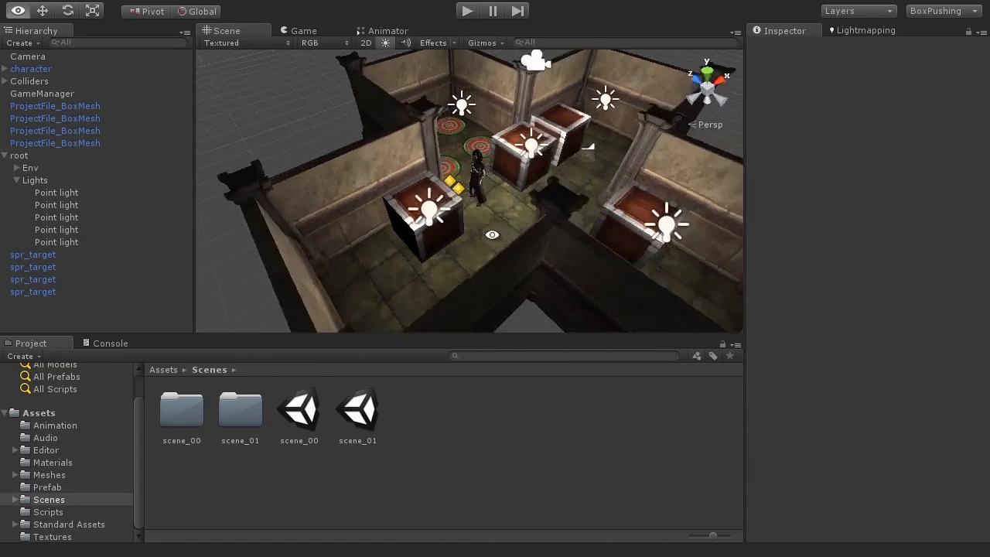
pyautogui.scroll(3, 497, 218)
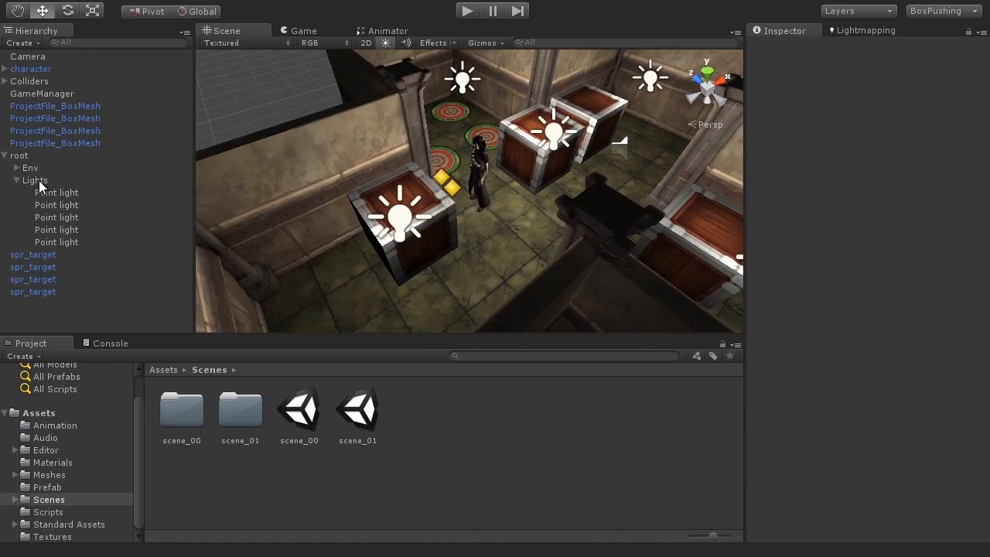
pyautogui.click(35, 180)
pyautogui.press('f')
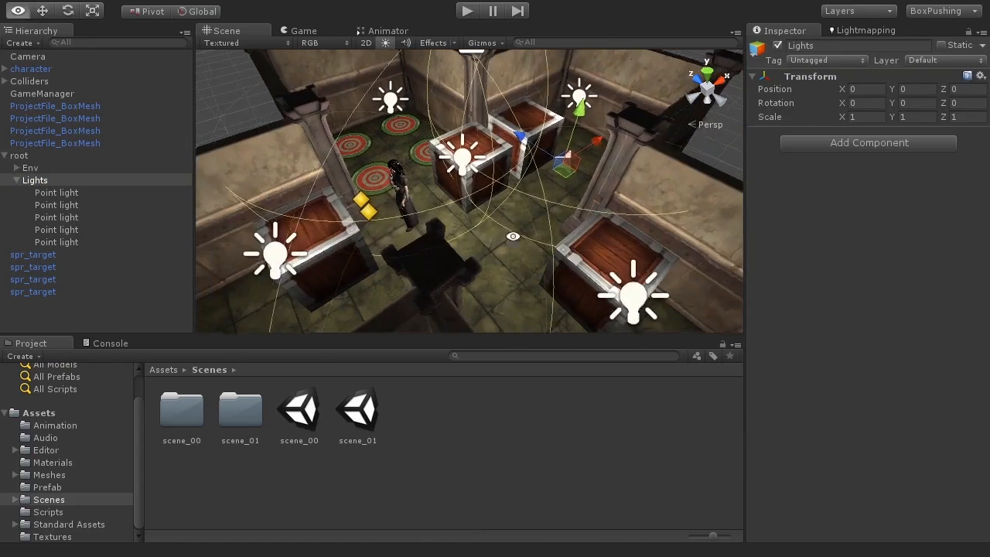
pyautogui.keyDown('alt'); pyautogui.moveTo(513, 236); pyautogui.dragTo(549, 239); pyautogui.keyUp('alt')
pyautogui.moveTo(569, 140); pyautogui.dragTo(782, 0)
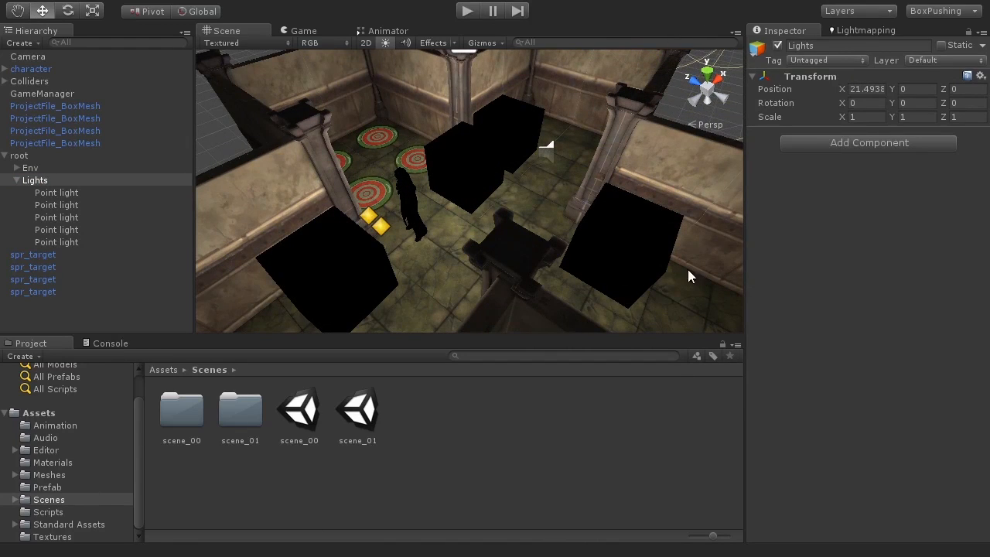
pyautogui.scroll(-5, 425, 252)
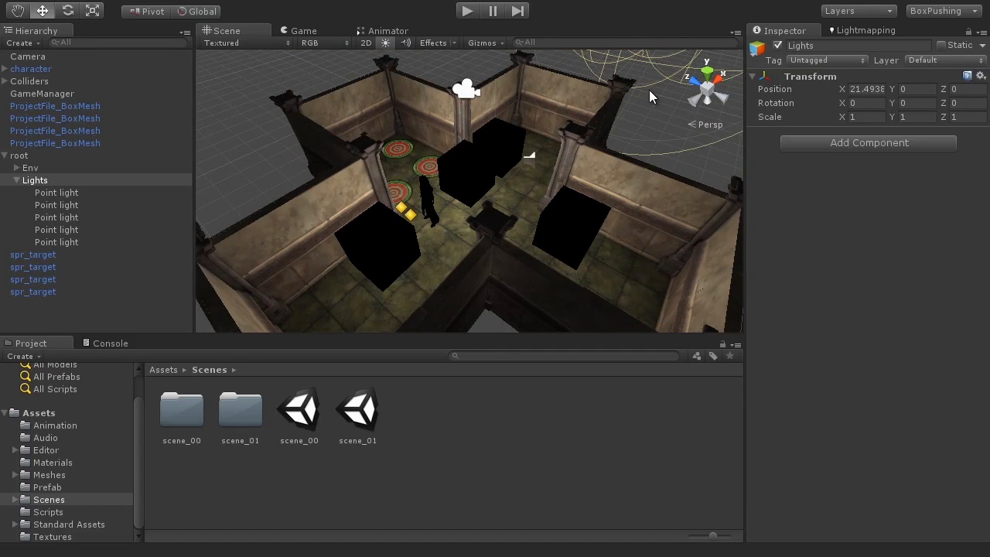
pyautogui.hotkey('ctrl', 'z')
pyautogui.keyDown('alt'); pyautogui.moveTo(429, 256); pyautogui.dragTo(548, 187); pyautogui.keyUp('alt')
pyautogui.scroll(5, 395, 276)
pyautogui.keyDown('alt'); pyautogui.moveTo(397, 276); pyautogui.dragTo(455, 247); pyautogui.keyUp('alt')
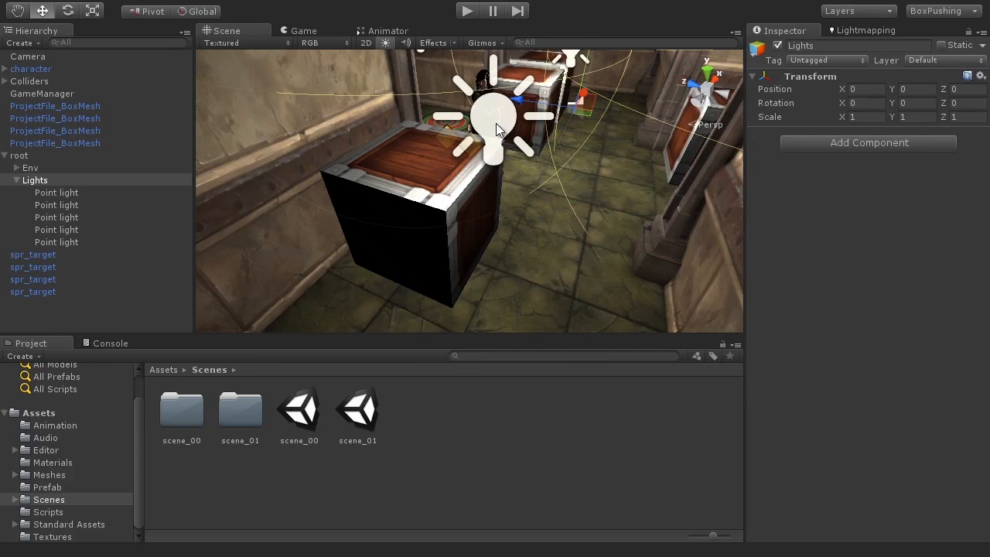
pyautogui.keyDown('alt'); pyautogui.moveTo(490, 133); pyautogui.dragTo(569, 204); pyautogui.keyUp('alt')
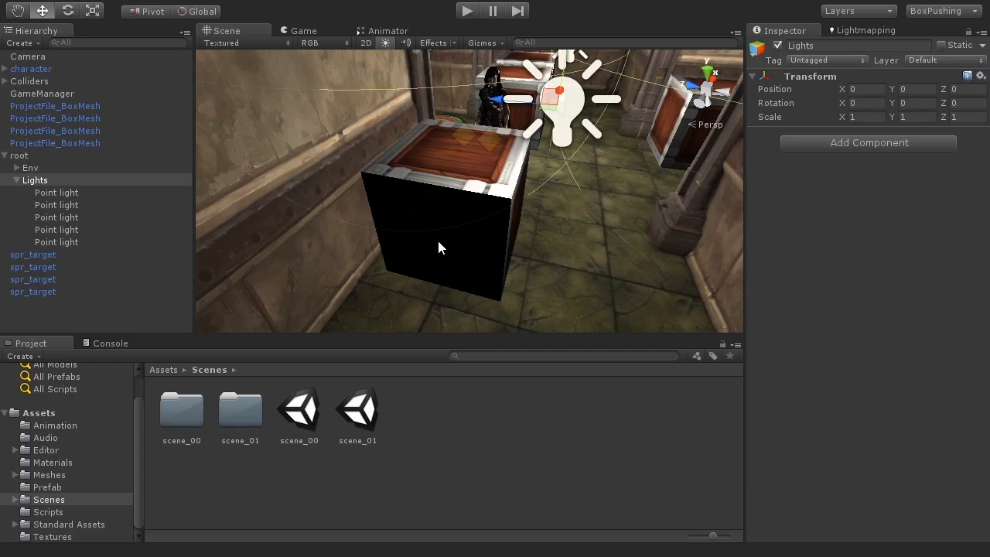
pyautogui.scroll(-5, 436, 208)
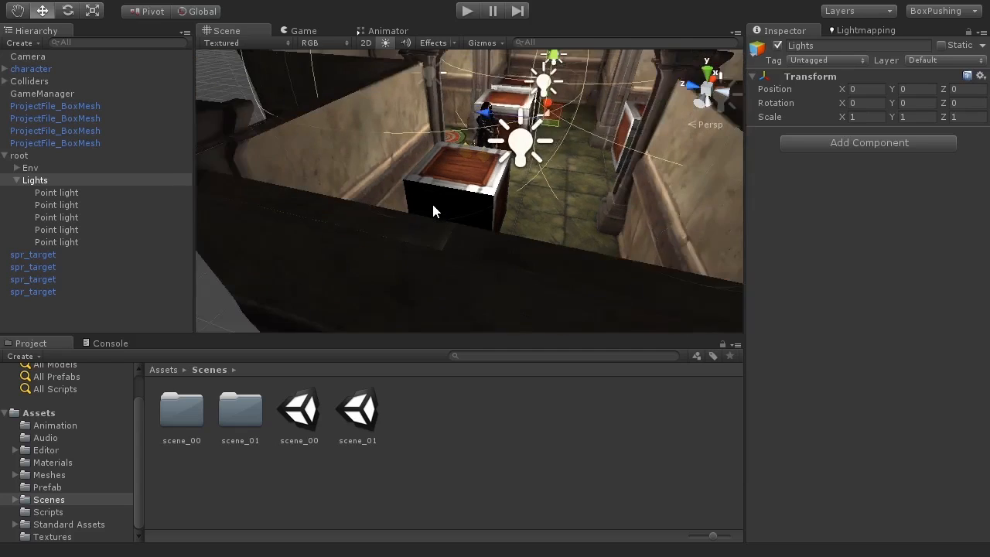
pyautogui.scroll(4, 431, 203)
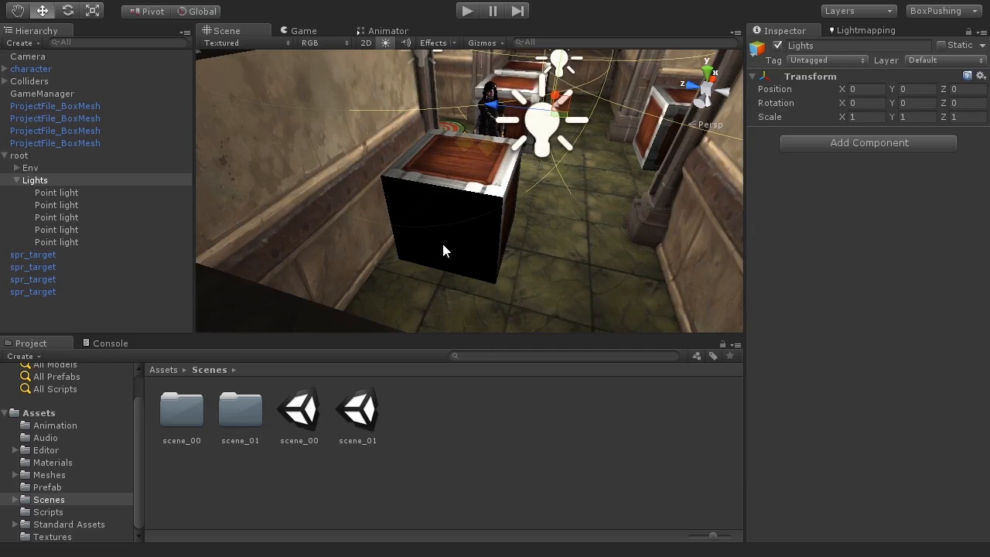
pyautogui.keyDown('alt'); pyautogui.moveTo(524, 275); pyautogui.dragTo(437, 263); pyautogui.keyUp('alt')
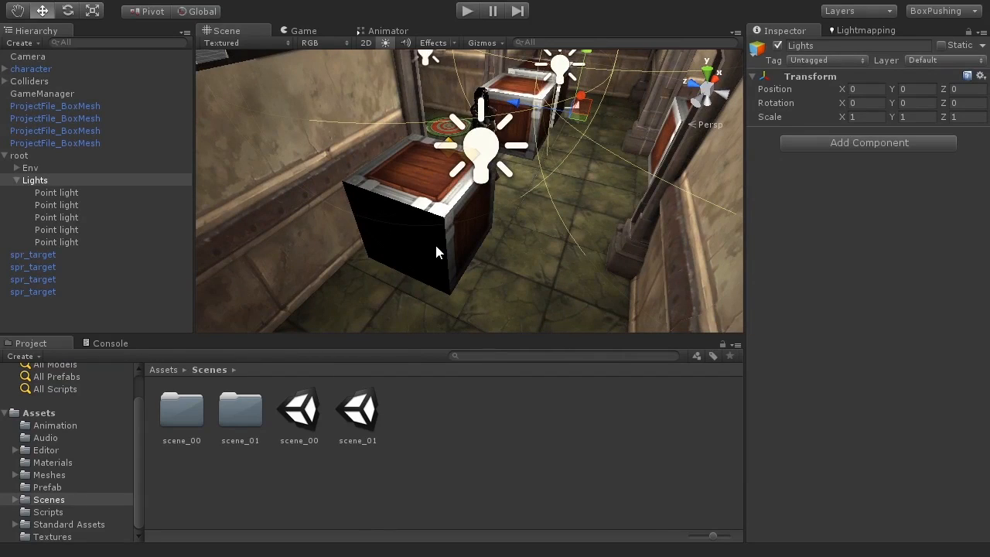
# In Render Settings, try lighter grey Ambient Light, then leave it black (0, 0, 0).
pyautogui.click(55, 2)
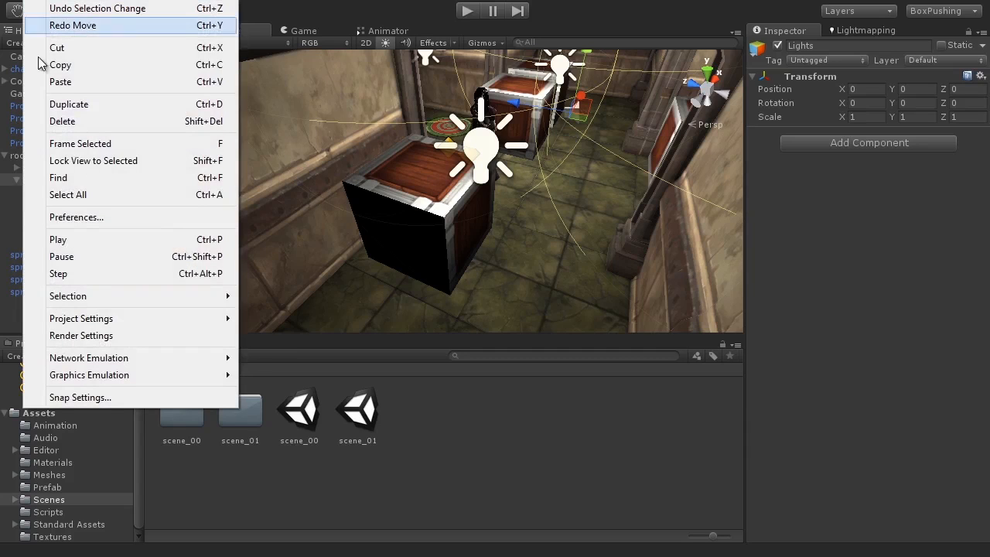
pyautogui.click(80, 338)
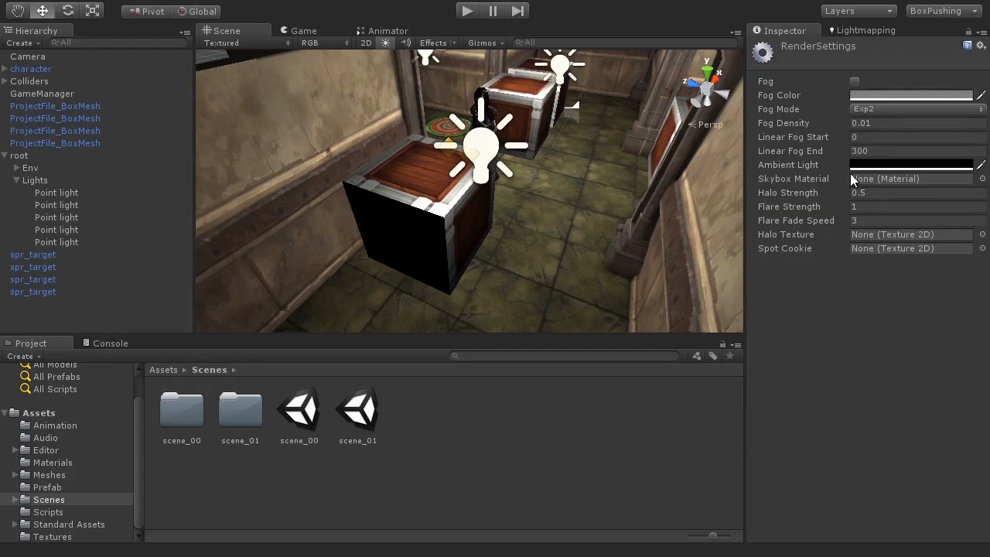
pyautogui.click(868, 165)
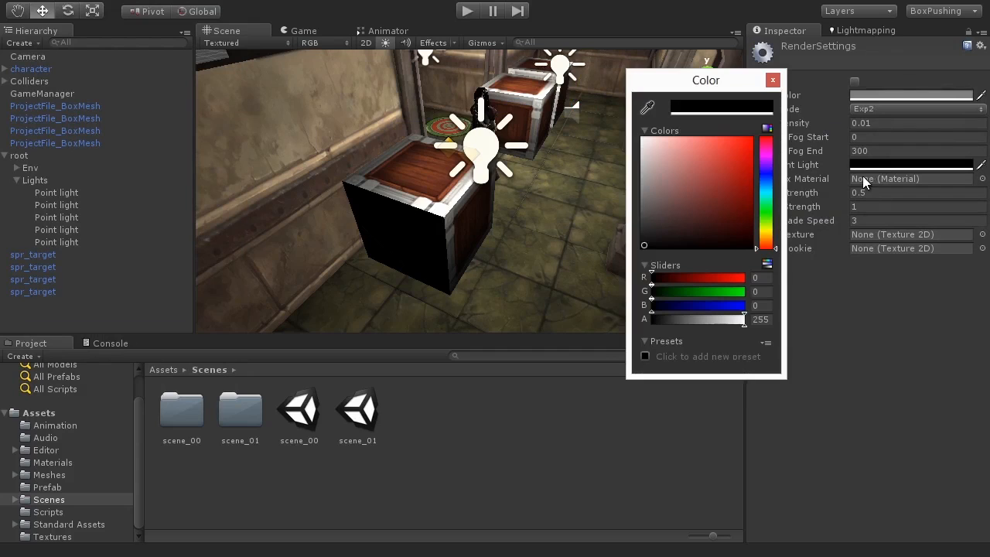
pyautogui.moveTo(654, 236)
pyautogui.mouseDown()
pyautogui.moveTo(632, 196)
pyautogui.moveTo(632, 230)
pyautogui.moveTo(619, 185)
pyautogui.moveTo(404, 165)
pyautogui.mouseUp()
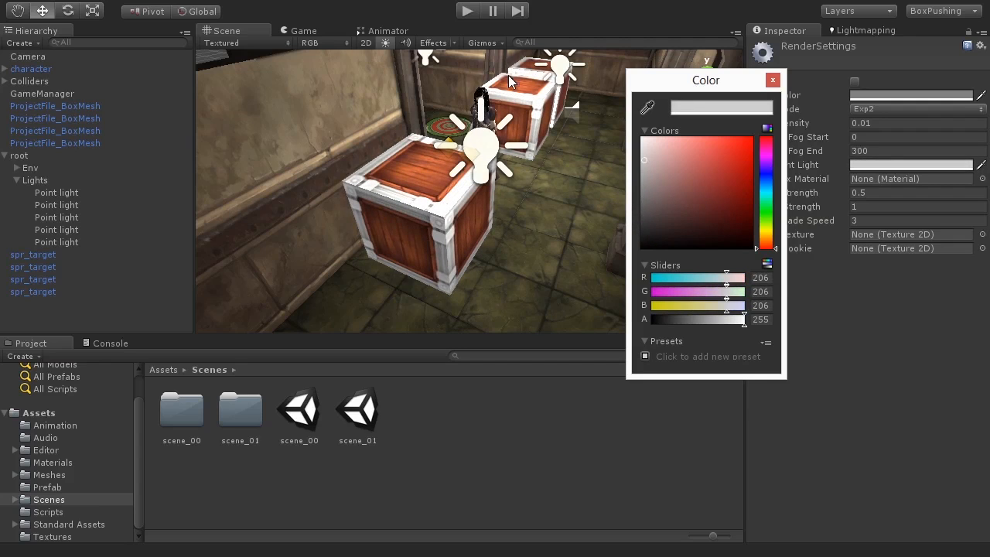
pyautogui.moveTo(654, 223)
pyautogui.mouseDown()
pyautogui.moveTo(639, 146)
pyautogui.moveTo(632, 139)
pyautogui.moveTo(614, 222)
pyautogui.moveTo(573, 141)
pyautogui.moveTo(675, 176)
pyautogui.moveTo(679, 218)
pyautogui.moveTo(628, 272)
pyautogui.mouseUp()
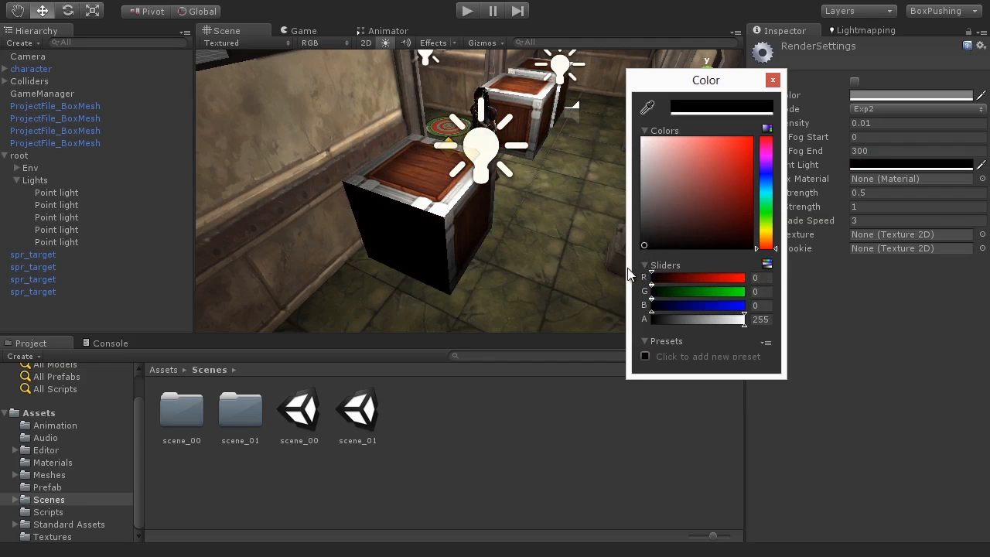
pyautogui.click(772, 81)
pyautogui.keyDown('alt'); pyautogui.moveTo(700, 135); pyautogui.dragTo(290, 256); pyautogui.keyUp('alt')
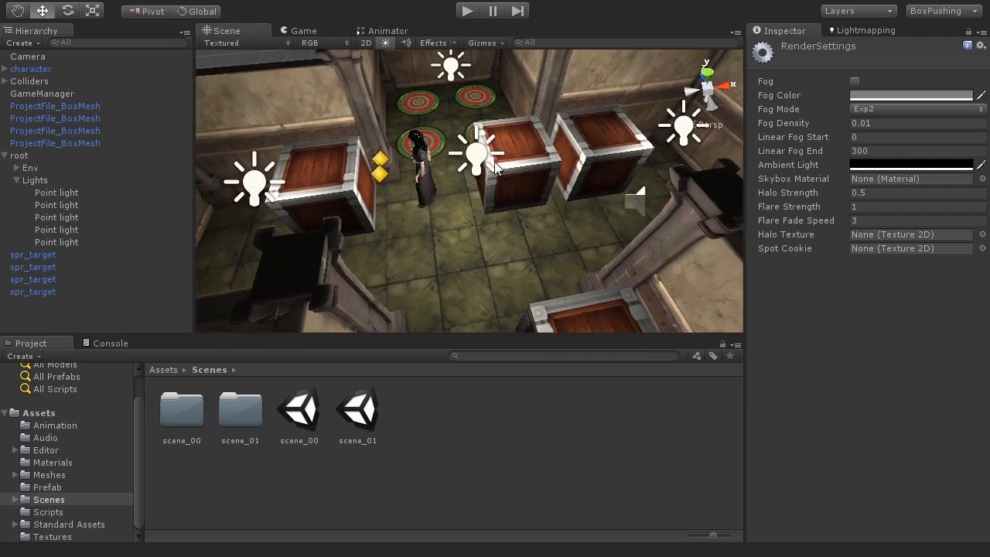
pyautogui.keyDown('alt'); pyautogui.moveTo(610, 213); pyautogui.dragTo(595, 192); pyautogui.keyUp('alt')
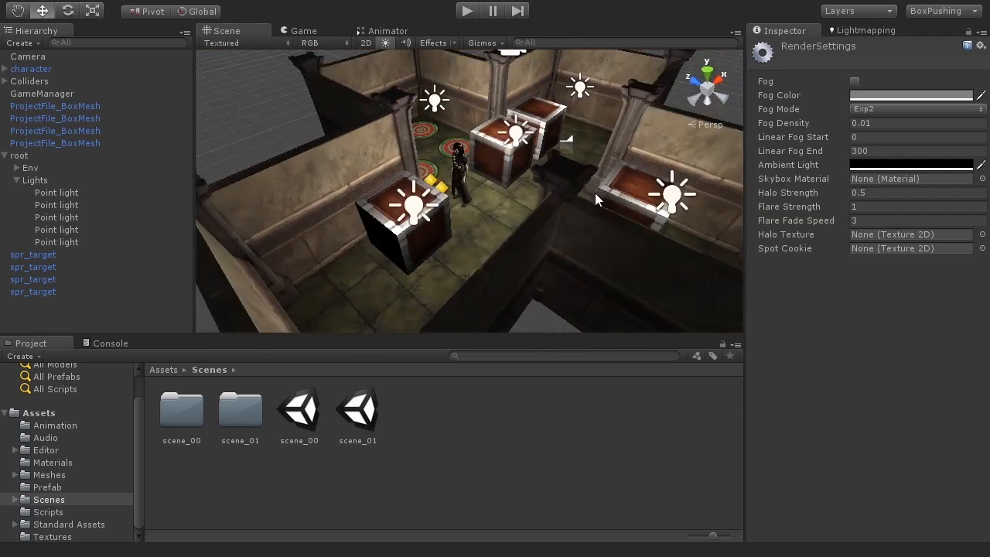
# Clear the selection and orbit and zoom around the point-lit room to inspect the lighting.
pyautogui.click(288, 124)
pyautogui.keyDown('alt'); pyautogui.moveTo(541, 166); pyautogui.dragTo(492, 221); pyautogui.keyUp('alt')
pyautogui.scroll(5, 498, 216)
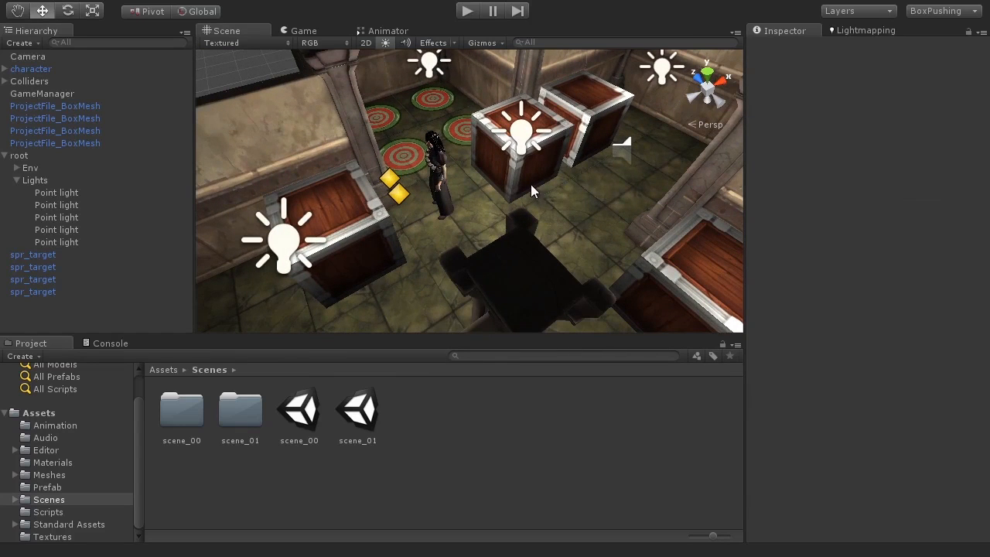
pyautogui.keyDown('alt'); pyautogui.moveTo(530, 184); pyautogui.dragTo(502, 133); pyautogui.keyUp('alt')
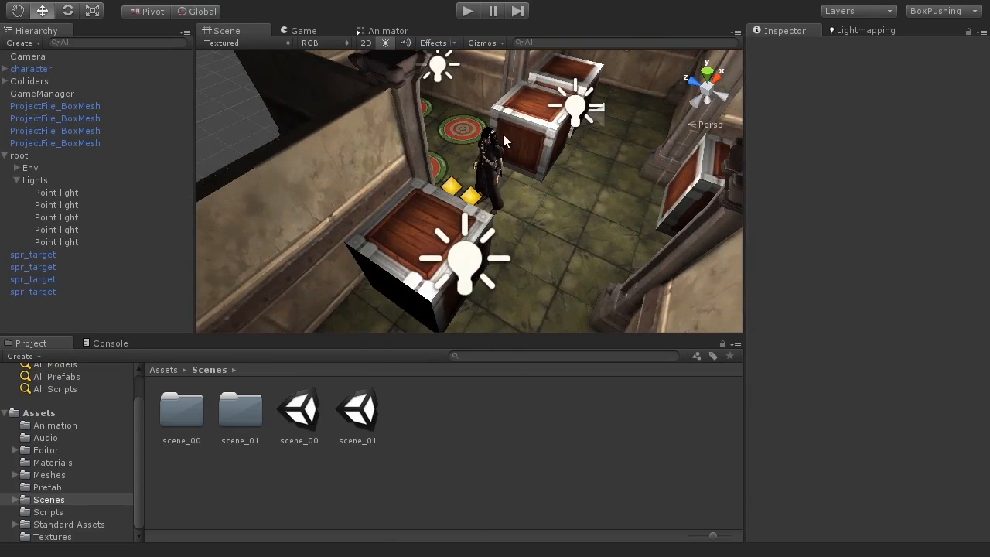
pyautogui.keyDown('alt'); pyautogui.moveTo(599, 220); pyautogui.dragTo(498, 203); pyautogui.keyUp('alt')
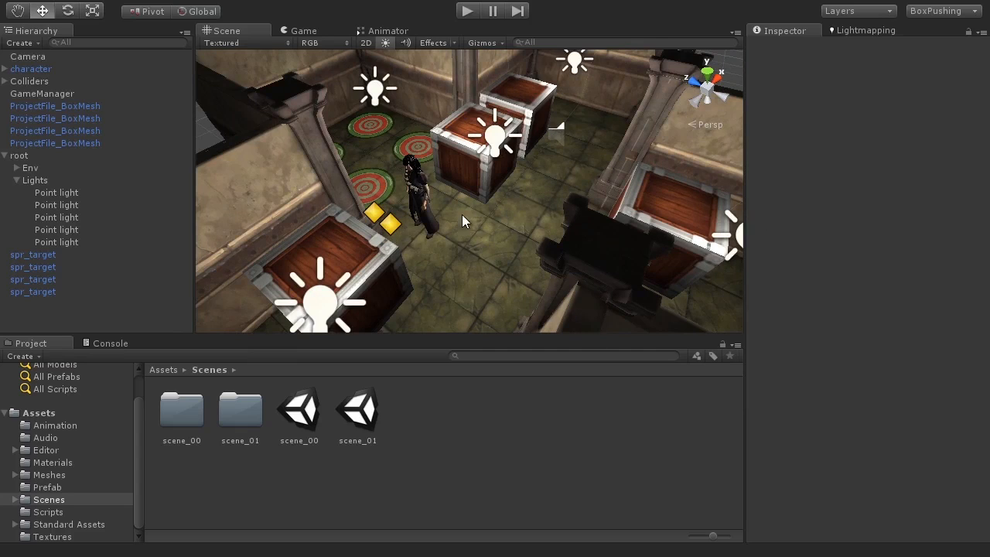
pyautogui.keyDown('alt'); pyautogui.moveTo(462, 214); pyautogui.dragTo(570, 336); pyautogui.keyUp('alt')
pyautogui.scroll(-4, 469, 191)
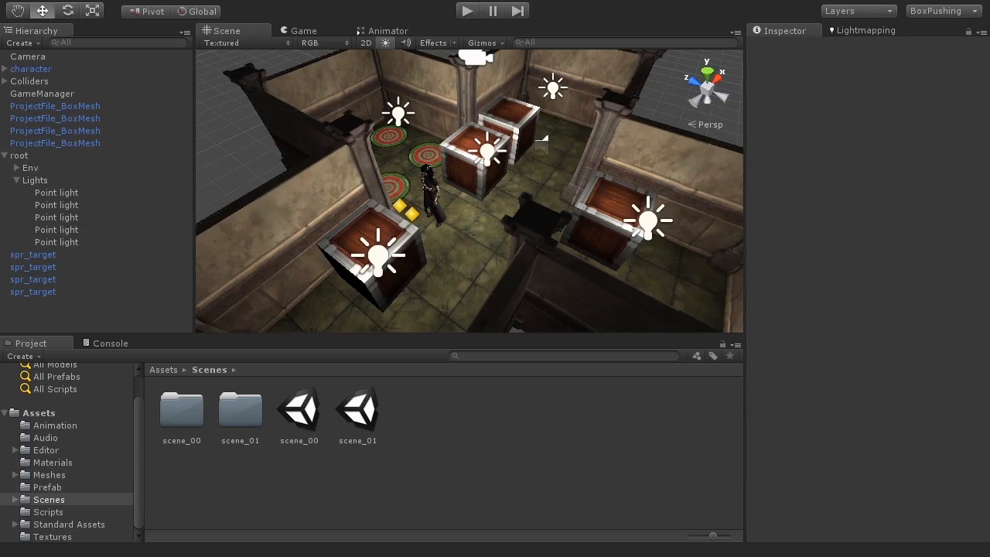
# Collapse the root group in the Hierarchy and deselect it.
pyautogui.click(2, 158)
pyautogui.click(5, 155)
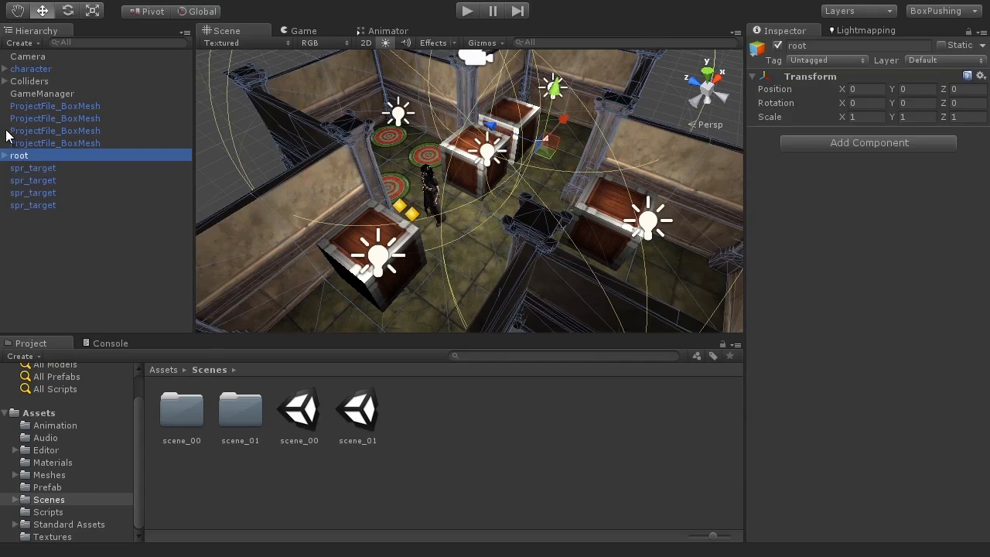
pyautogui.click(85, 218)
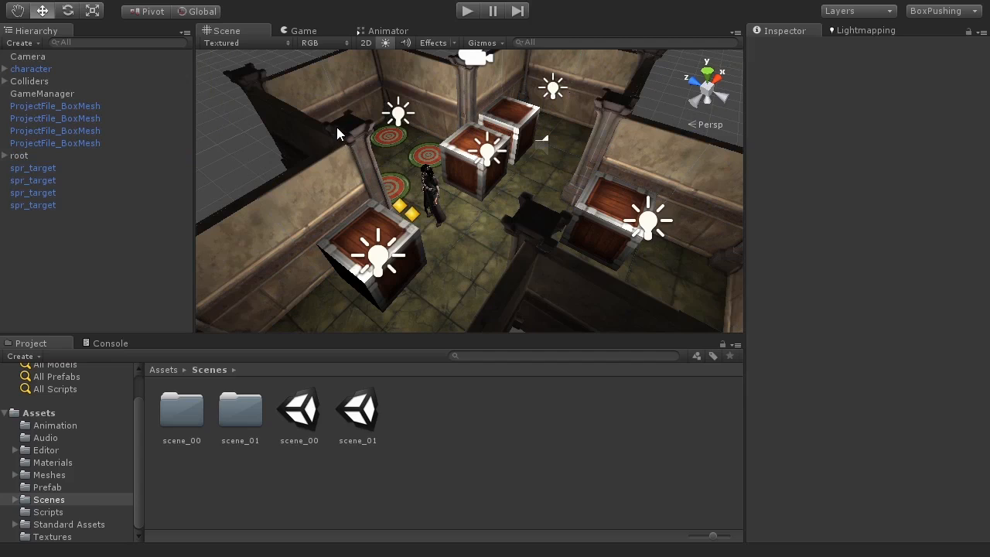
# Create a new empty game object named LightProbes.
pyautogui.click(123, 0)
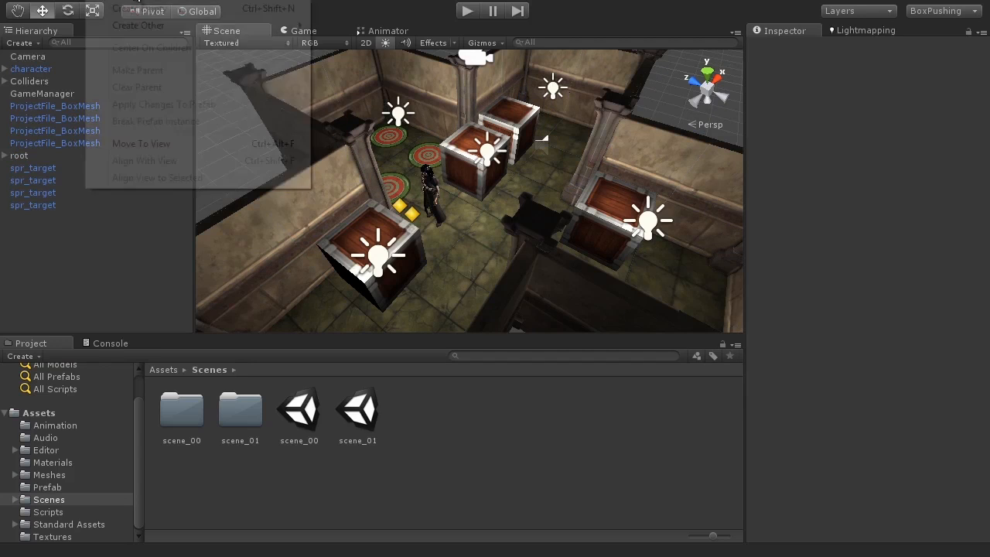
pyautogui.click(133, 9)
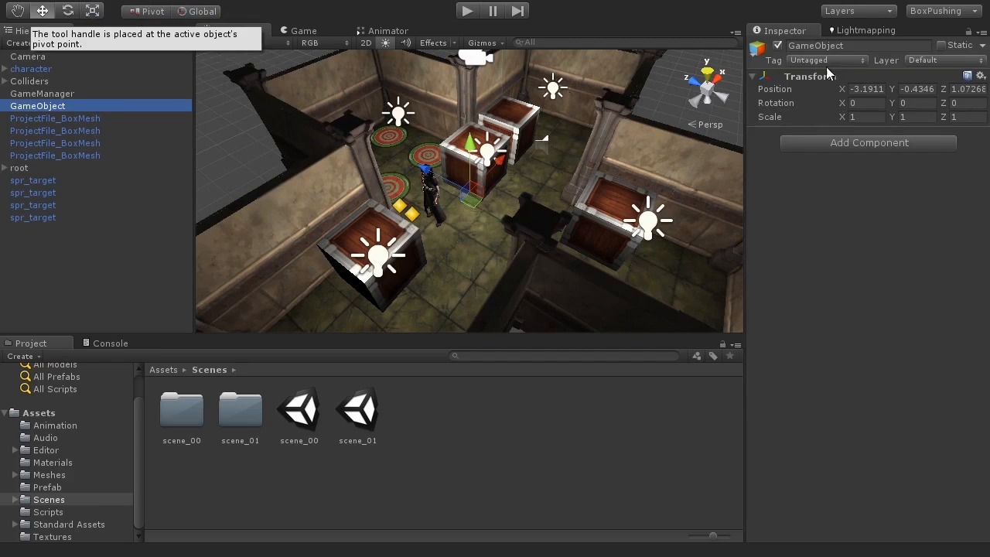
pyautogui.click(868, 46)
pyautogui.write('LightProbes')
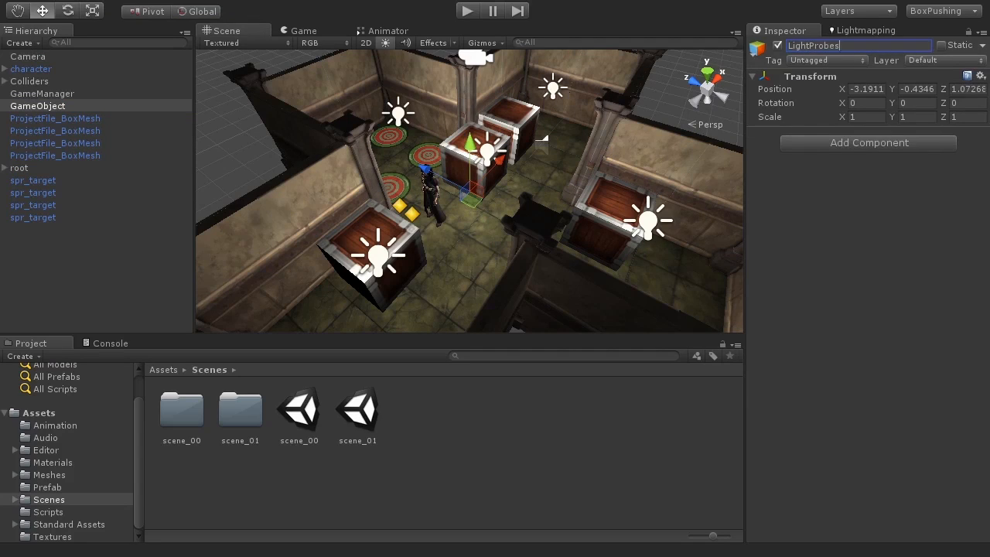
pyautogui.press('Return')
# Reset the LightProbes transform to position 0, 0, 0 and orbit to see the whole room.
pyautogui.click(979, 76)
pyautogui.click(980, 91)
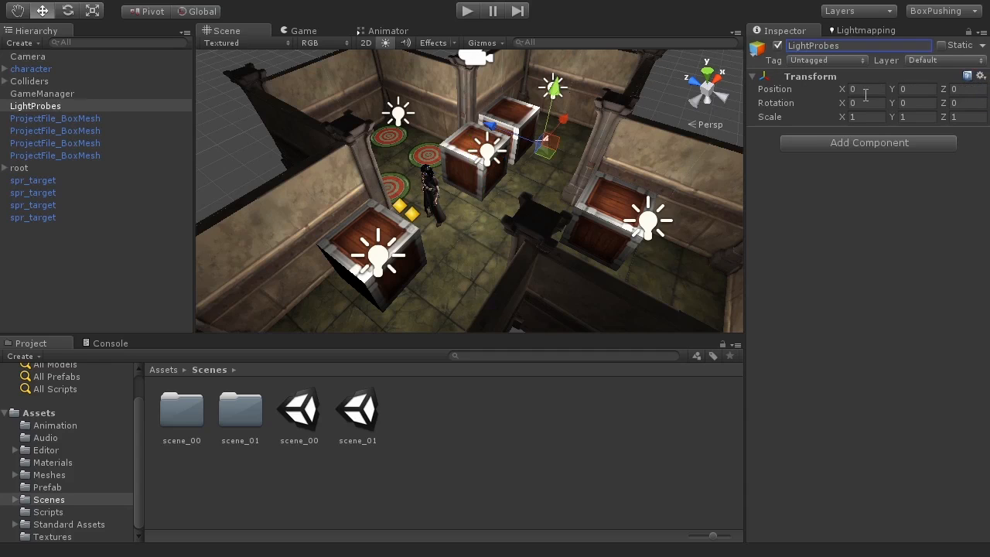
pyautogui.keyDown('alt'); pyautogui.moveTo(592, 186); pyautogui.dragTo(514, 181); pyautogui.keyUp('alt')
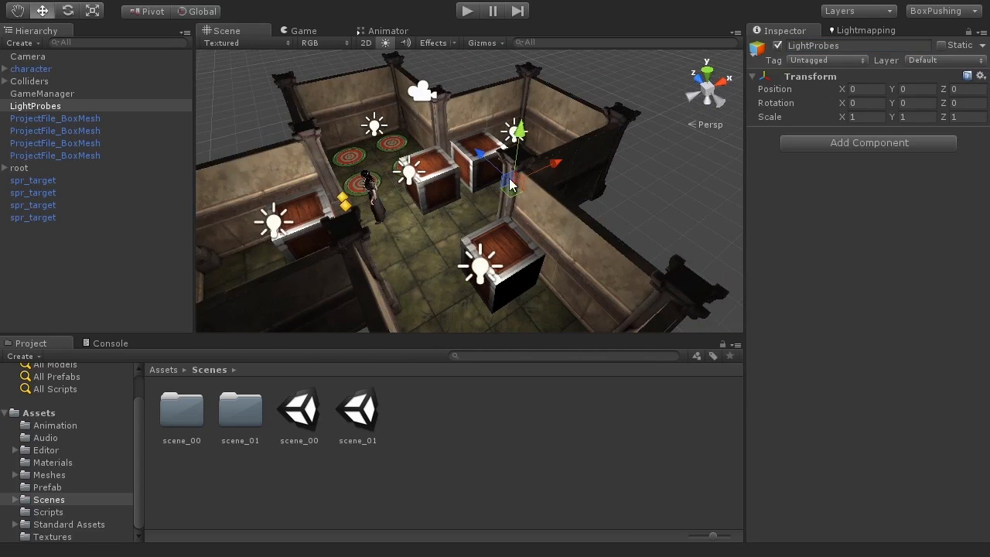
pyautogui.keyDown('alt'); pyautogui.moveTo(560, 230); pyautogui.dragTo(716, 276); pyautogui.keyUp('alt')
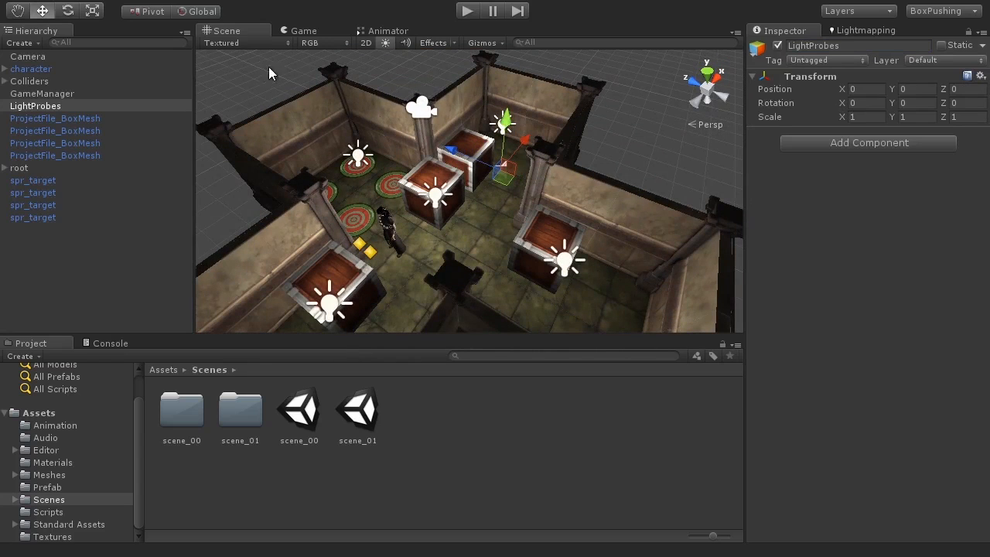
# Add a Light Probe Group component to LightProbes from the Rendering components, then orbit around the crates.
pyautogui.click(184, 1)
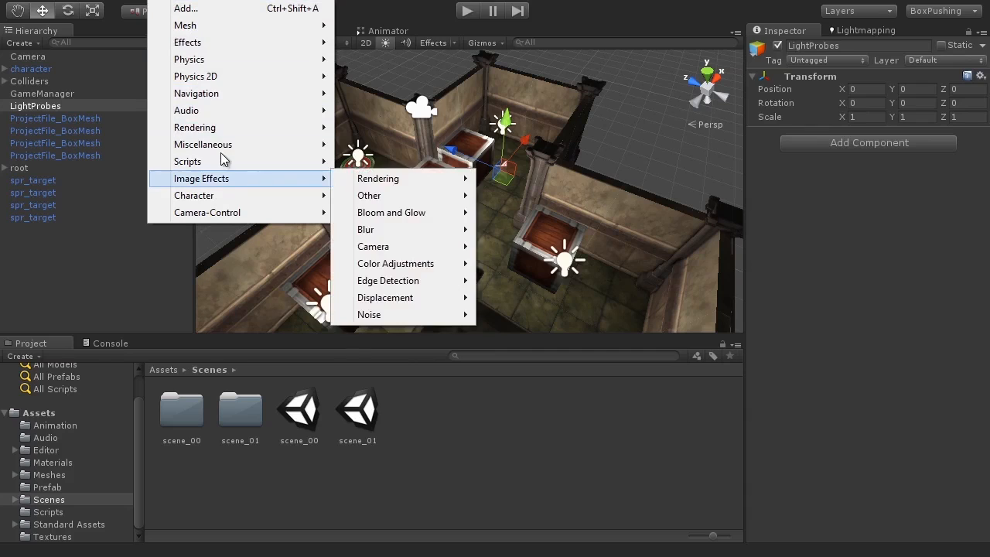
pyautogui.moveTo(220, 132)
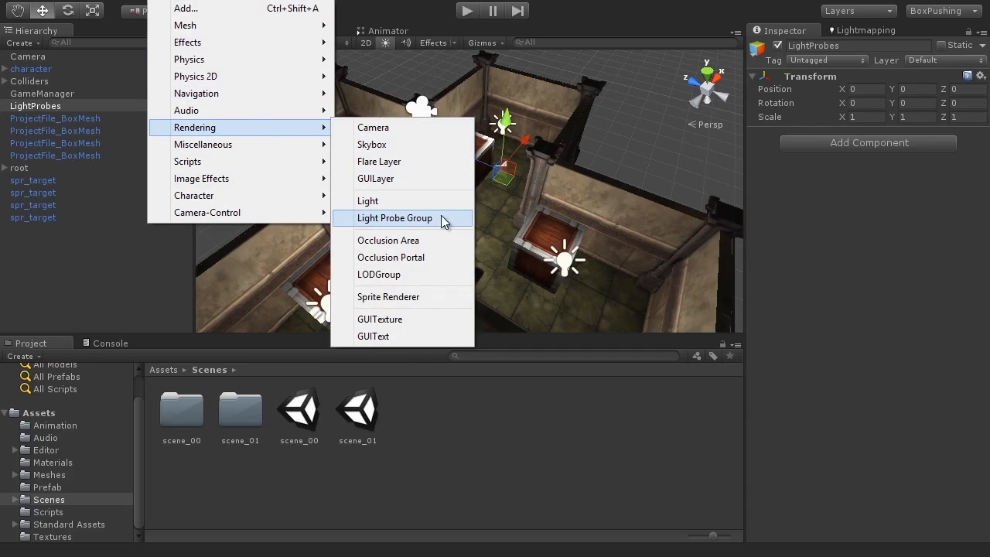
pyautogui.click(402, 219)
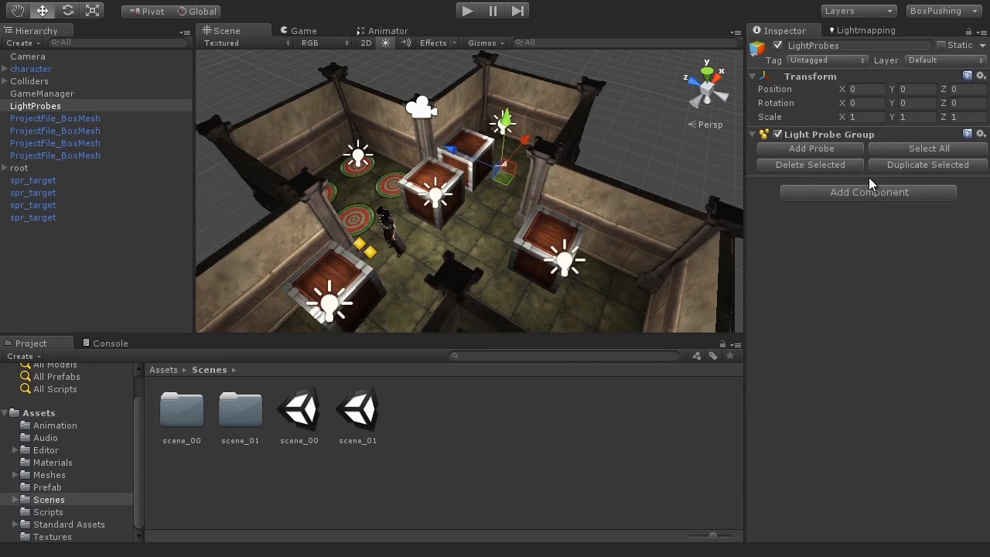
pyautogui.keyDown('alt'); pyautogui.moveTo(344, 240); pyautogui.dragTo(507, 152); pyautogui.keyUp('alt')
pyautogui.scroll(4, 458, 162)
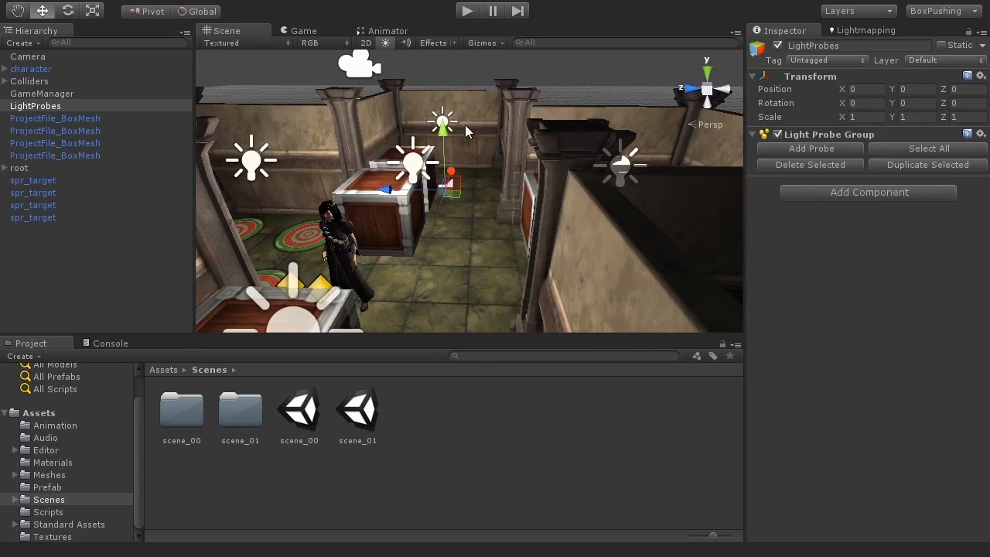
pyautogui.keyDown('alt'); pyautogui.moveTo(474, 138); pyautogui.dragTo(585, 215); pyautogui.keyUp('alt')
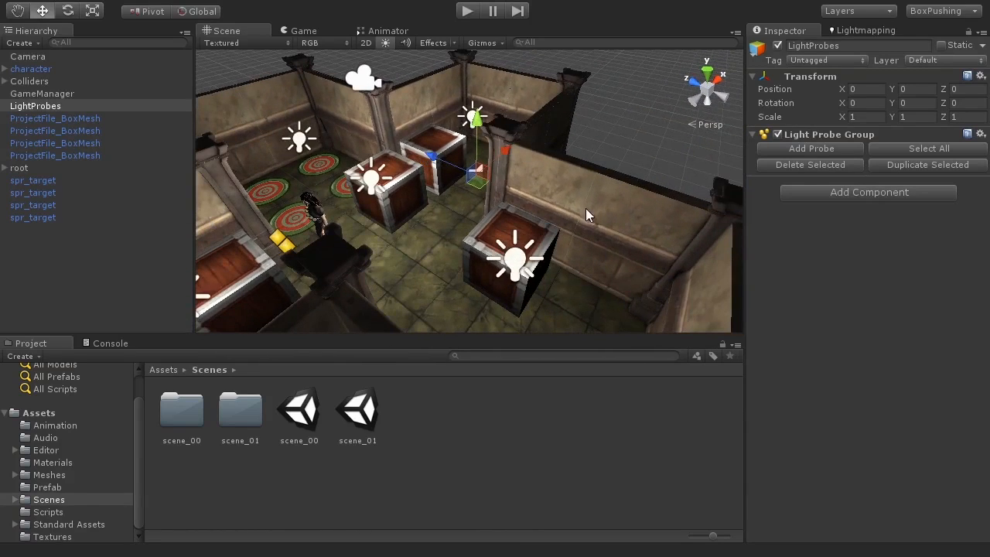
# Add a new probe to the Light Probe Group, frame it, and raise it upward.
pyautogui.click(815, 150)
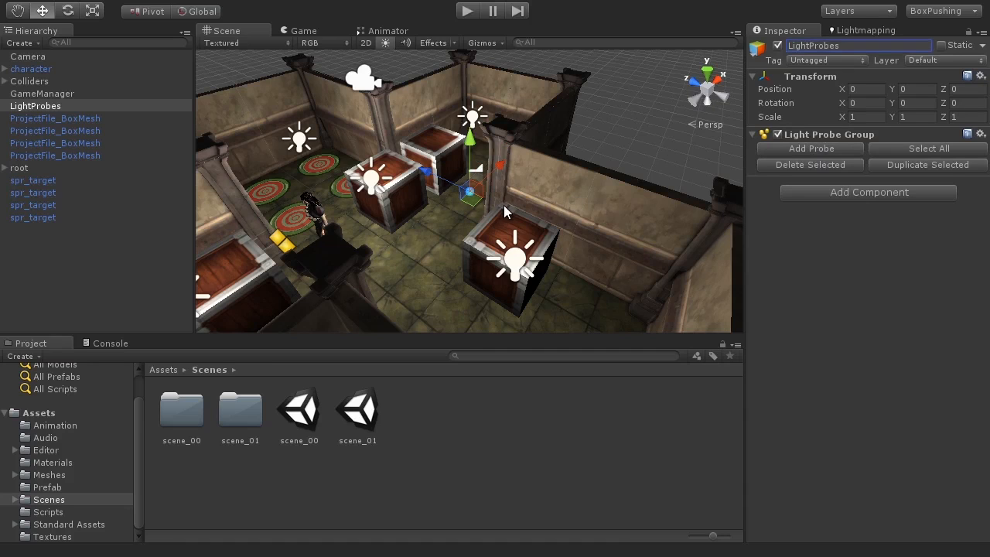
pyautogui.press('f')
pyautogui.moveTo(501, 205)
pyautogui.keyDown('alt'); pyautogui.mouseDown()
pyautogui.moveTo(464, 247)
pyautogui.moveTo(592, 146)
pyautogui.moveTo(502, 205)
pyautogui.mouseUp(); pyautogui.keyUp('alt')
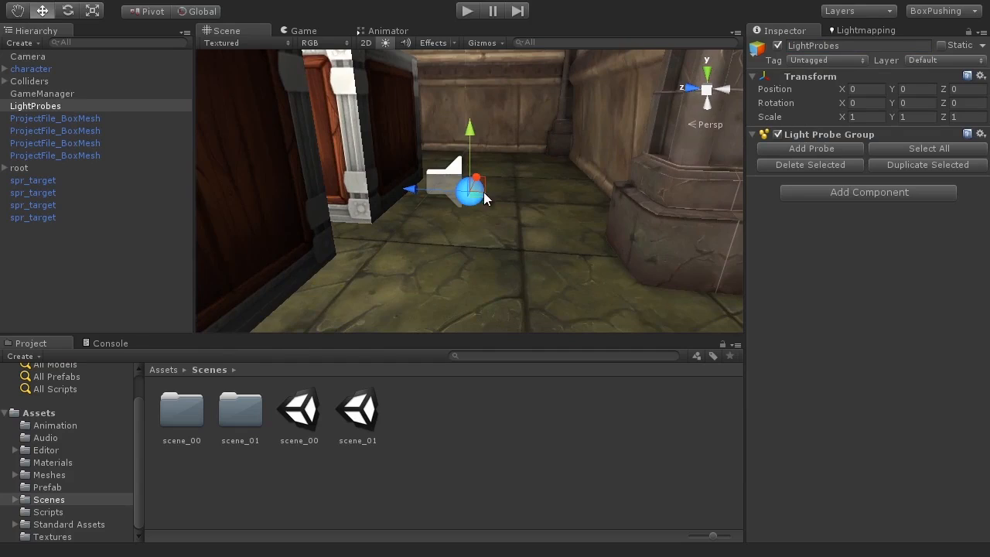
pyautogui.scroll(-6, 487, 205)
pyautogui.moveTo(469, 129); pyautogui.dragTo(463, 44)
pyautogui.keyDown('alt'); pyautogui.moveTo(554, 159); pyautogui.dragTo(505, 225); pyautogui.keyUp('alt')
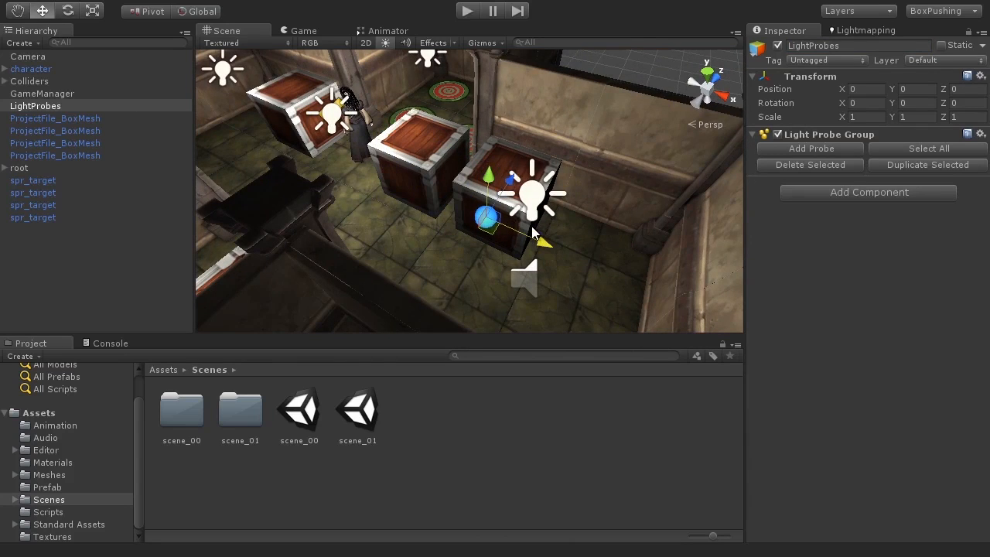
# Reselect the raised probe above the crate and check it from a lower angle.
pyautogui.scroll(-4, 514, 216)
pyautogui.click(627, 88)
pyautogui.keyDown('alt'); pyautogui.moveTo(544, 258); pyautogui.dragTo(451, 213); pyautogui.keyUp('alt')
pyautogui.click(449, 203)
pyautogui.keyDown('alt'); pyautogui.moveTo(479, 259); pyautogui.dragTo(620, 230); pyautogui.keyUp('alt')
pyautogui.scroll(3, 546, 213)
pyautogui.keyDown('alt'); pyautogui.moveTo(514, 241); pyautogui.dragTo(683, 208); pyautogui.keyUp('alt')
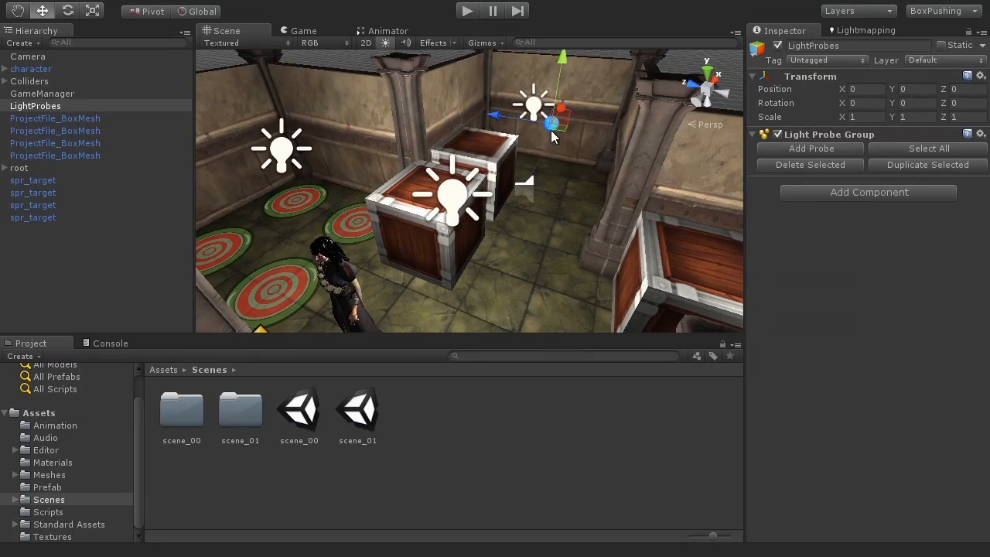
pyautogui.click(315, 31)
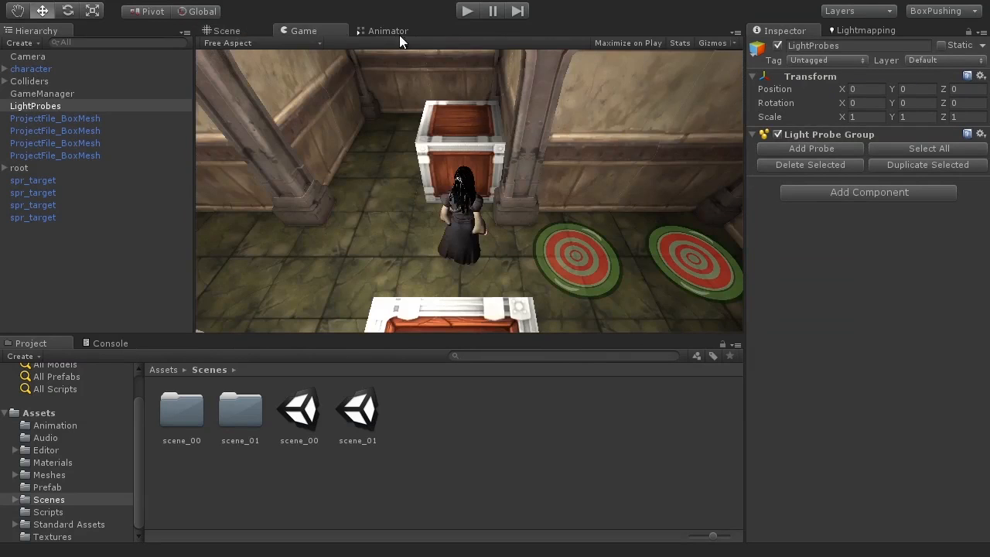
pyautogui.click(465, 12)
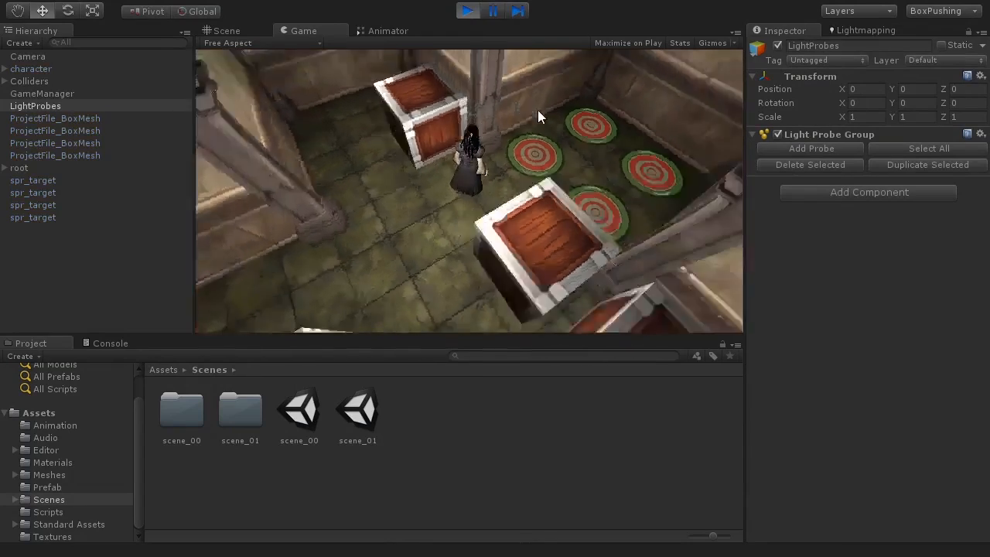
pyautogui.click(467, 11)
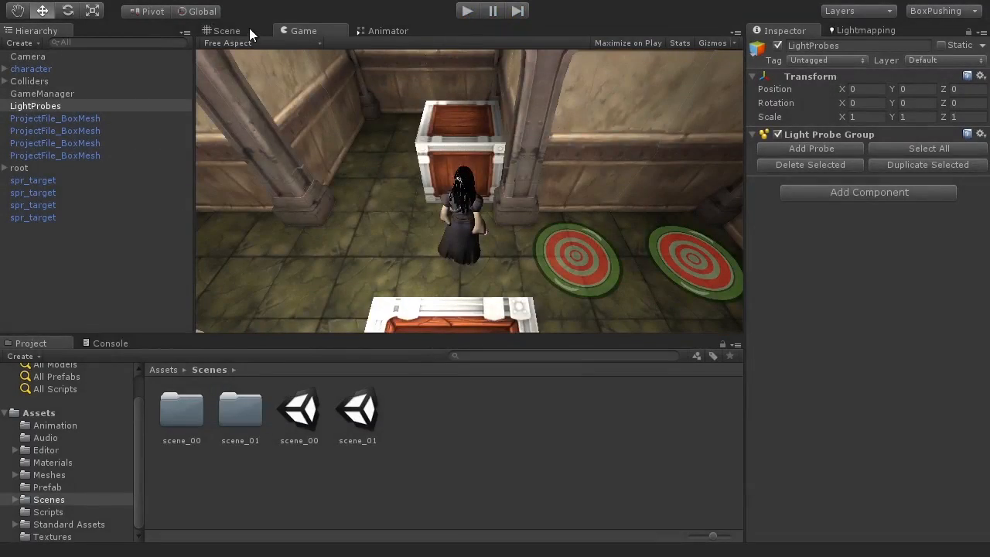
pyautogui.click(249, 30)
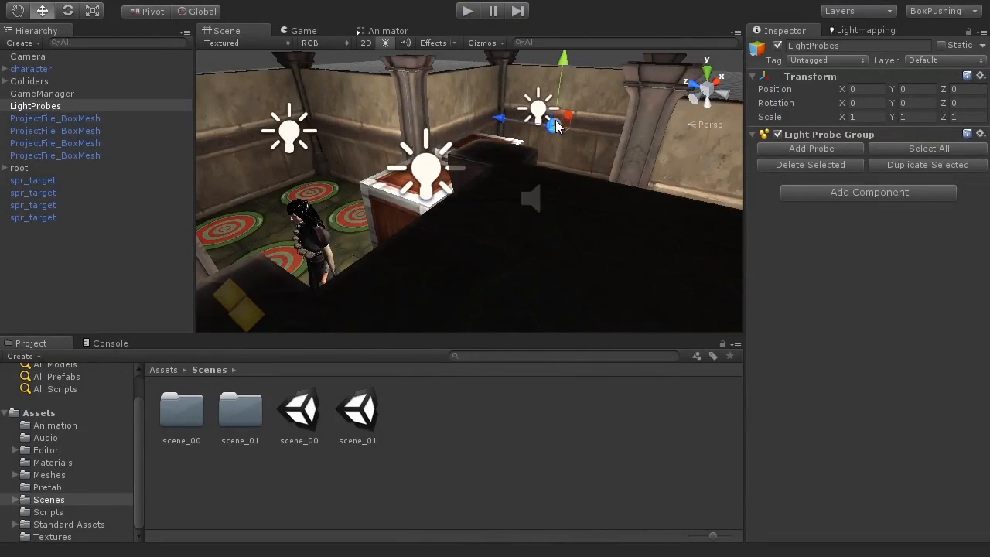
# Move the light probe to the right and shift the probes along the Z axis.
pyautogui.keyDown('alt'); pyautogui.moveTo(607, 163); pyautogui.dragTo(376, 157); pyautogui.keyUp('alt')
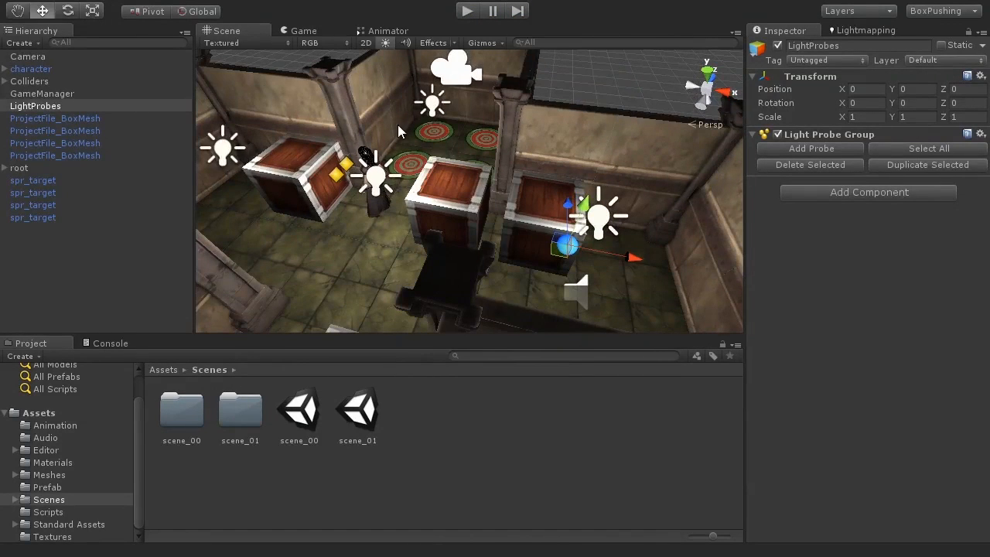
pyautogui.keyDown('alt'); pyautogui.moveTo(492, 232); pyautogui.dragTo(526, 217); pyautogui.keyUp('alt')
pyautogui.keyDown('alt'); pyautogui.moveTo(367, 218); pyautogui.dragTo(616, 191); pyautogui.keyUp('alt')
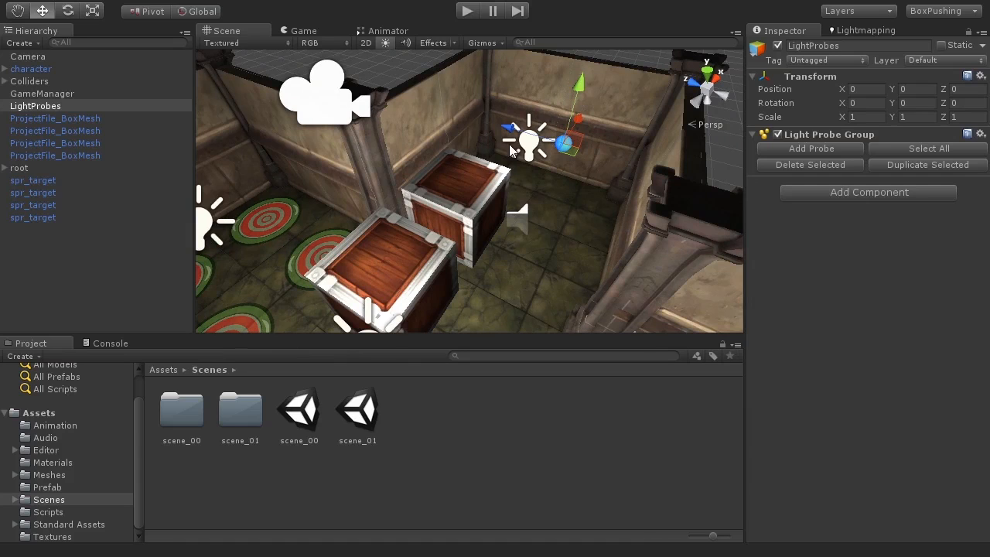
pyautogui.keyDown('alt'); pyautogui.moveTo(510, 149); pyautogui.dragTo(577, 213); pyautogui.keyUp('alt')
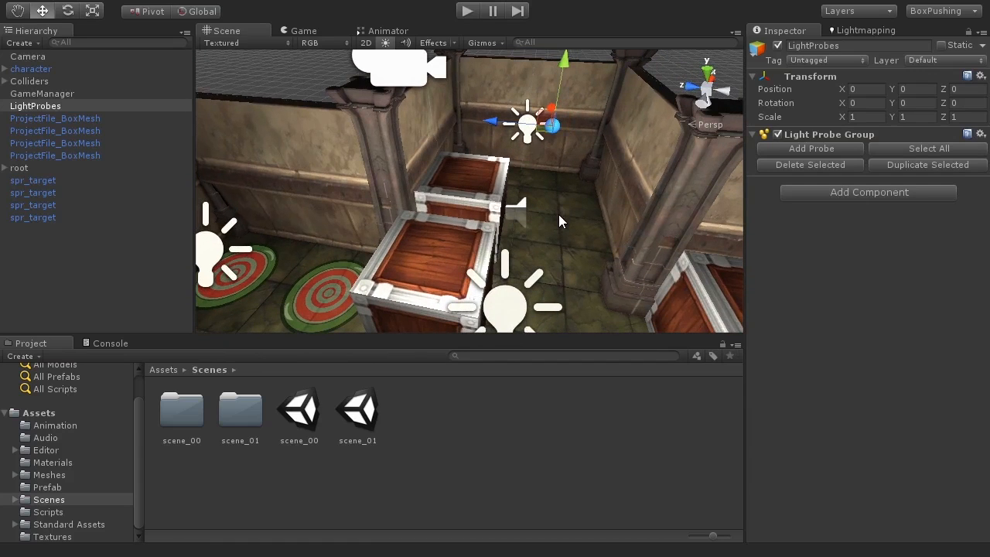
pyautogui.scroll(-6, 549, 219)
pyautogui.scroll(1, 549, 219)
pyautogui.keyDown('alt'); pyautogui.moveTo(592, 228); pyautogui.dragTo(568, 195); pyautogui.keyUp('alt')
pyautogui.scroll(3, 532, 227)
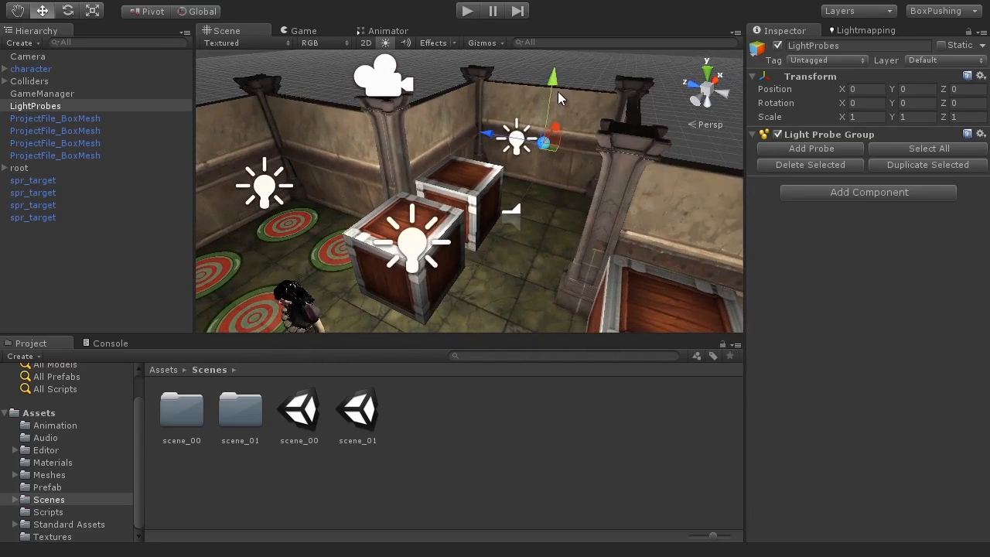
pyautogui.moveTo(498, 134); pyautogui.dragTo(482, 130)
pyautogui.keyDown('alt'); pyautogui.moveTo(673, 244); pyautogui.dragTo(580, 289); pyautogui.keyUp('alt')
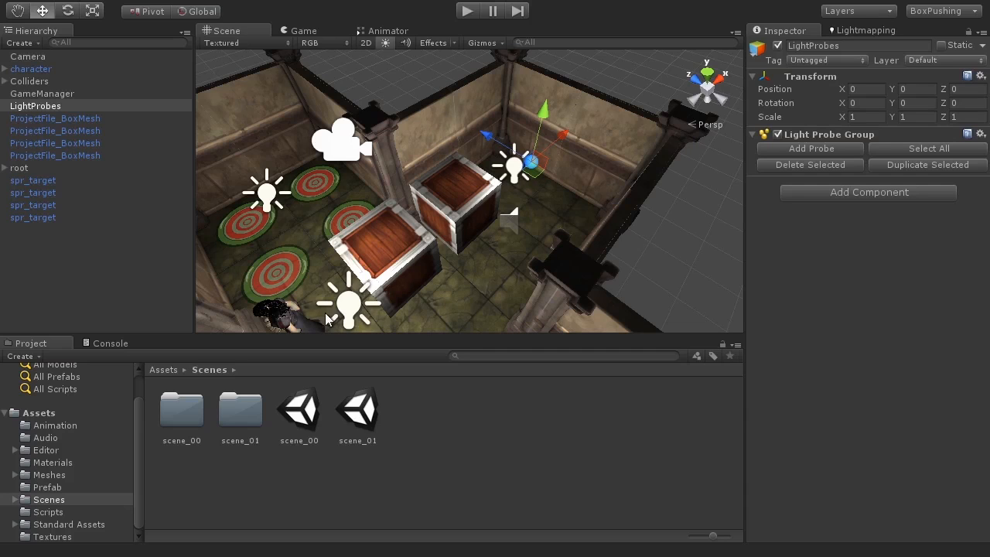
# Move a probe from the far wall onto a crate, lowering and nudging it sideways.
pyautogui.keyDown('alt'); pyautogui.moveTo(640, 270); pyautogui.dragTo(507, 286); pyautogui.keyUp('alt')
pyautogui.keyDown('alt'); pyautogui.moveTo(572, 184); pyautogui.dragTo(692, 254); pyautogui.keyUp('alt')
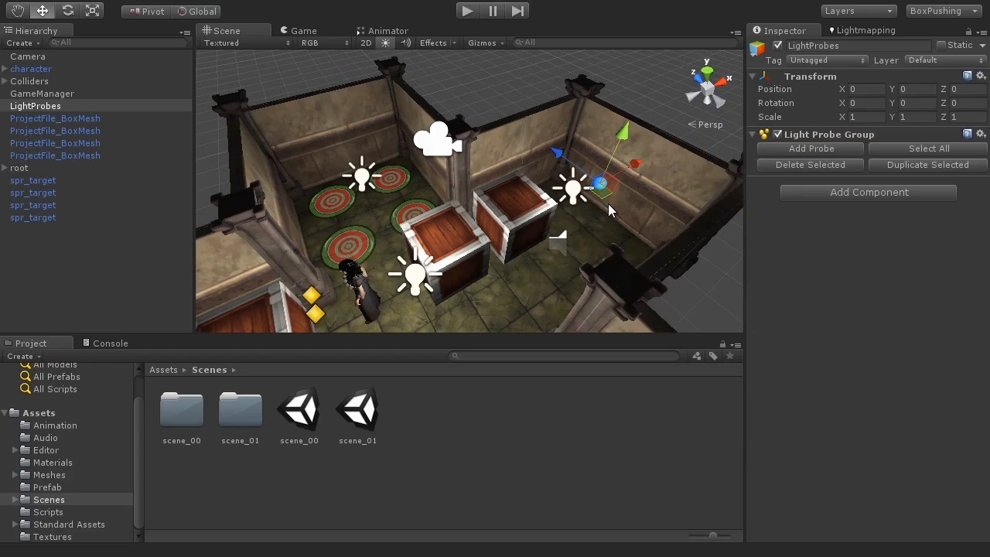
pyautogui.moveTo(634, 168); pyautogui.dragTo(475, 223)
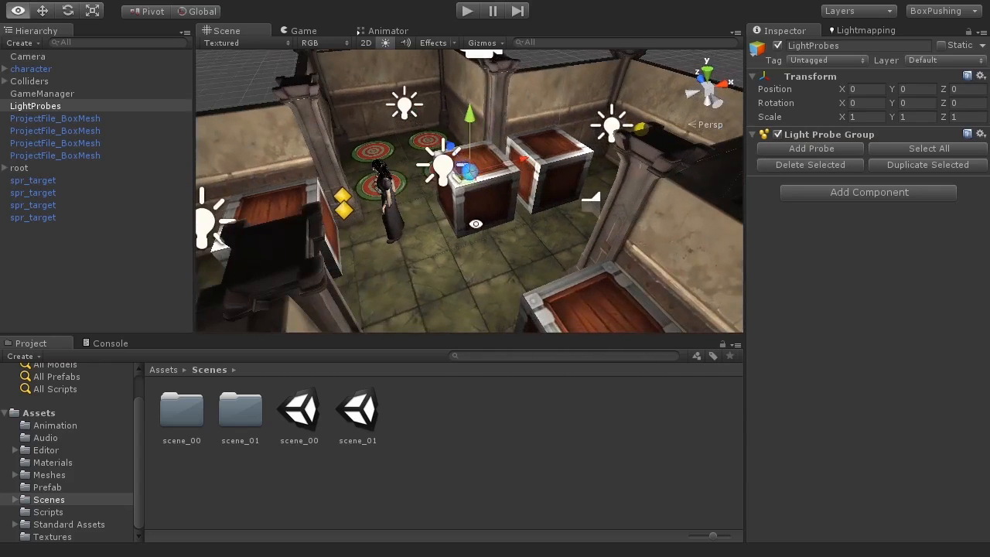
pyautogui.moveTo(469, 126); pyautogui.dragTo(469, 145)
pyautogui.moveTo(522, 184); pyautogui.dragTo(521, 214)
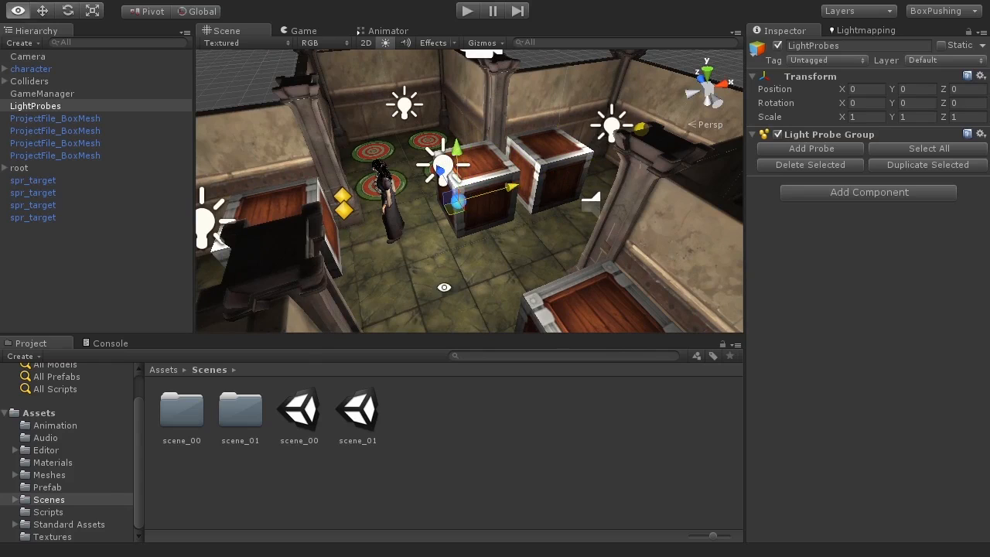
pyautogui.keyDown('alt'); pyautogui.moveTo(443, 286); pyautogui.dragTo(514, 186); pyautogui.keyUp('alt')
# Reposition the probe over the crate along its depth axis and to the right.
pyautogui.click(553, 192)
pyautogui.keyDown('alt'); pyautogui.moveTo(501, 187); pyautogui.dragTo(515, 216); pyautogui.keyUp('alt')
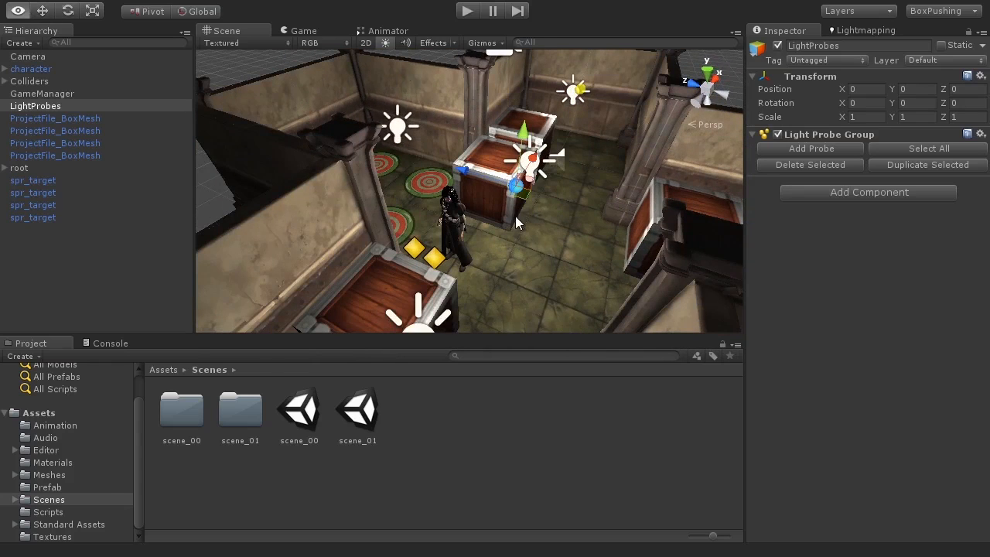
pyautogui.moveTo(470, 169); pyautogui.dragTo(635, 221)
pyautogui.keyDown('alt'); pyautogui.moveTo(622, 231); pyautogui.dragTo(491, 173, button='middle'); pyautogui.keyUp('alt')
pyautogui.keyDown('alt'); pyautogui.moveTo(491, 173); pyautogui.dragTo(599, 226); pyautogui.keyUp('alt')
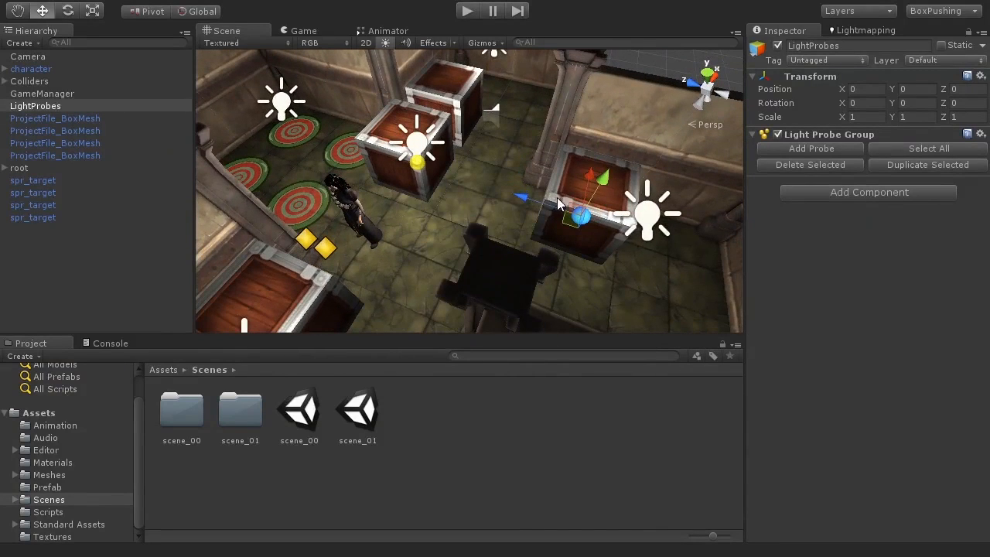
pyautogui.moveTo(534, 196); pyautogui.dragTo(492, 111)
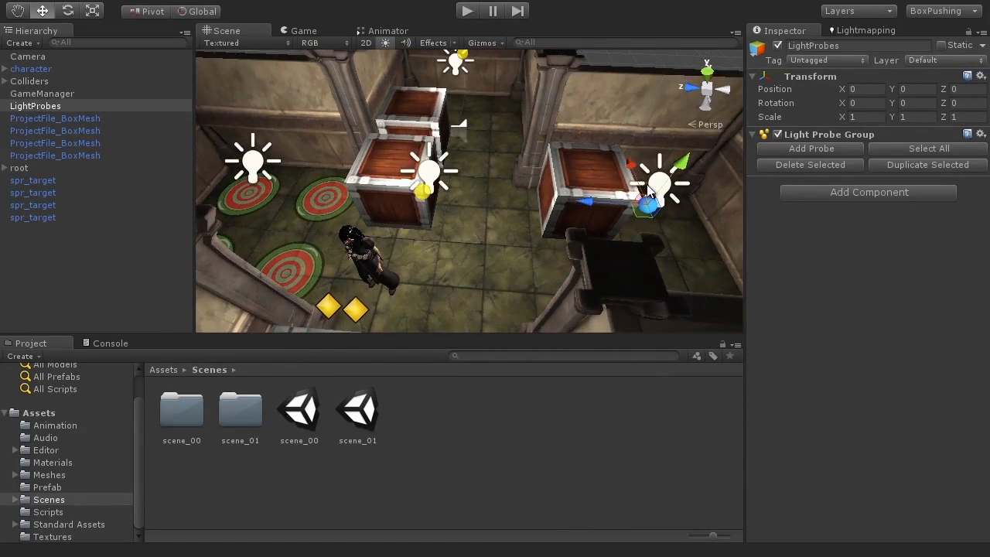
pyautogui.keyDown('alt'); pyautogui.moveTo(546, 219); pyautogui.dragTo(511, 201); pyautogui.keyUp('alt')
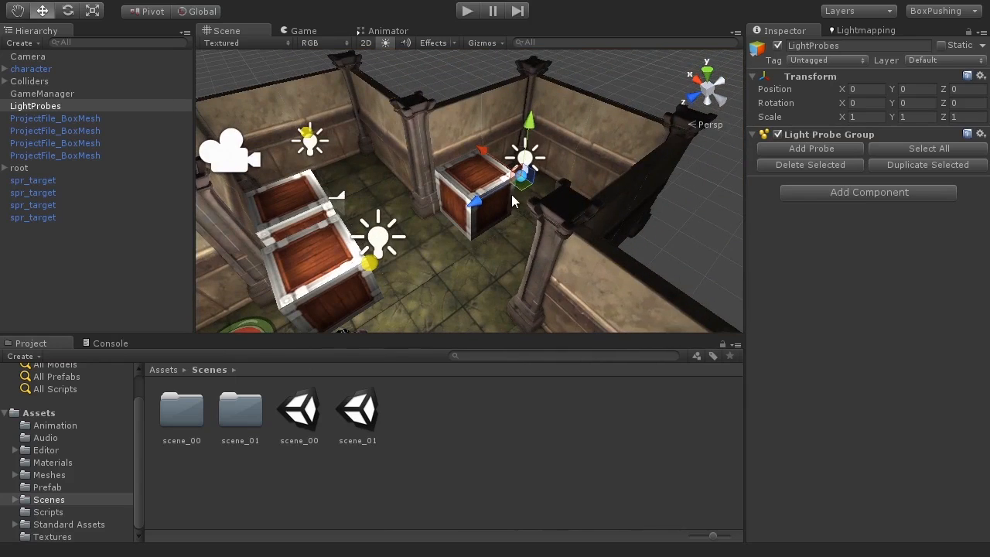
pyautogui.keyDown('alt'); pyautogui.moveTo(564, 206); pyautogui.dragTo(471, 228); pyautogui.keyUp('alt')
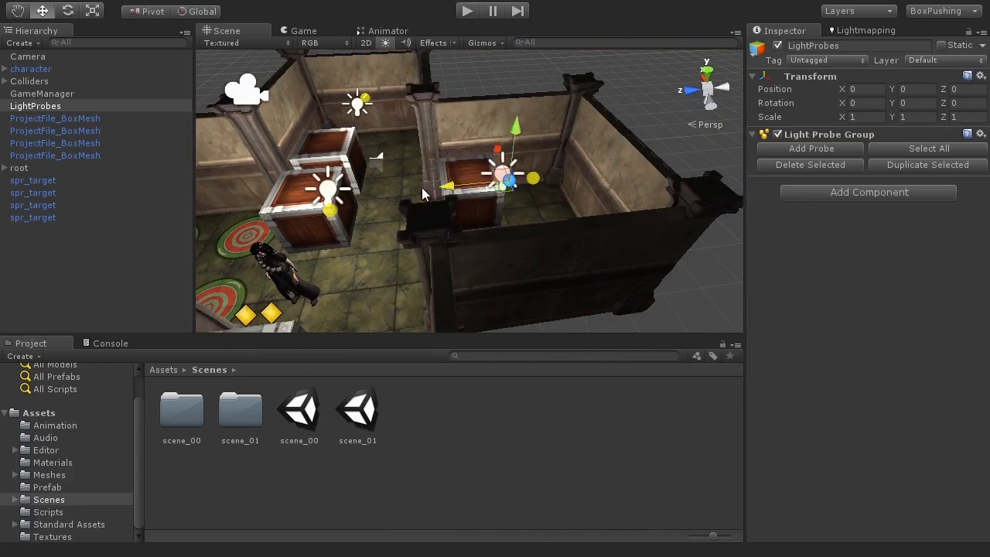
pyautogui.keyDown('alt'); pyautogui.moveTo(486, 192); pyautogui.dragTo(398, 303); pyautogui.keyUp('alt')
# Duplicate a selected light probe with Ctrl+D and slide the copy to the left.
pyautogui.click(437, 244)
pyautogui.hotkey('ctrl', 'd')
pyautogui.moveTo(481, 234); pyautogui.dragTo(428, 233)
pyautogui.keyDown('alt'); pyautogui.moveTo(489, 270); pyautogui.dragTo(372, 159); pyautogui.keyUp('alt')
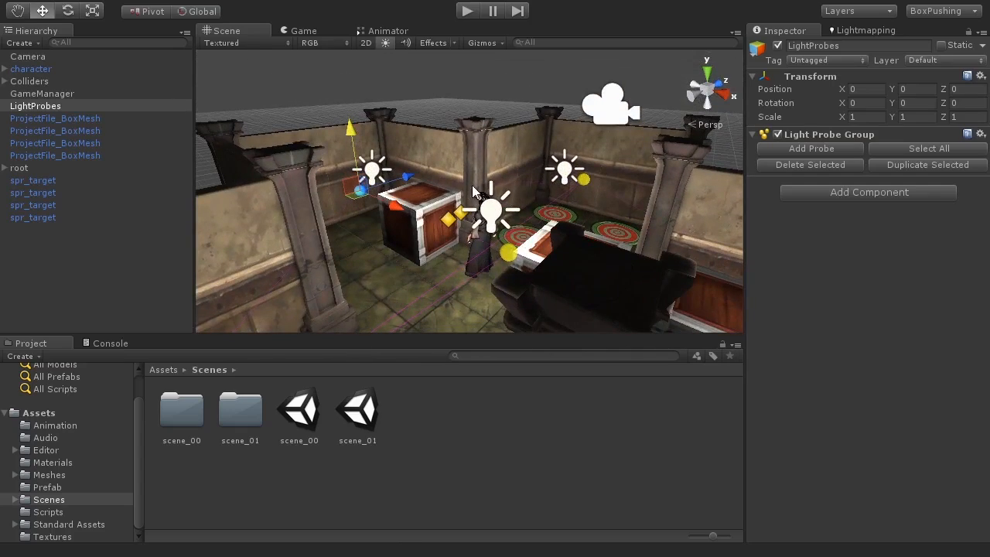
# Maximize the Scene view, inspect the crates and corridor from several angles, then restore the layout.
pyautogui.hotkey('shift', 'space')
pyautogui.keyDown('alt'); pyautogui.moveTo(477, 206); pyautogui.dragTo(564, 212); pyautogui.keyUp('alt')
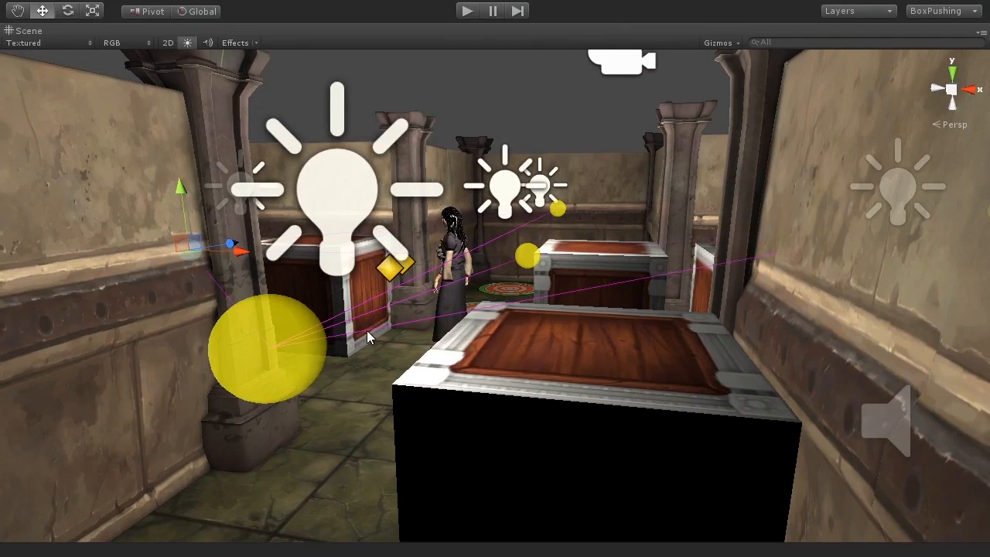
pyautogui.keyDown('alt'); pyautogui.moveTo(477, 291); pyautogui.dragTo(408, 387); pyautogui.keyUp('alt')
pyautogui.keyDown('alt'); pyautogui.moveTo(522, 341); pyautogui.dragTo(430, 397); pyautogui.keyUp('alt')
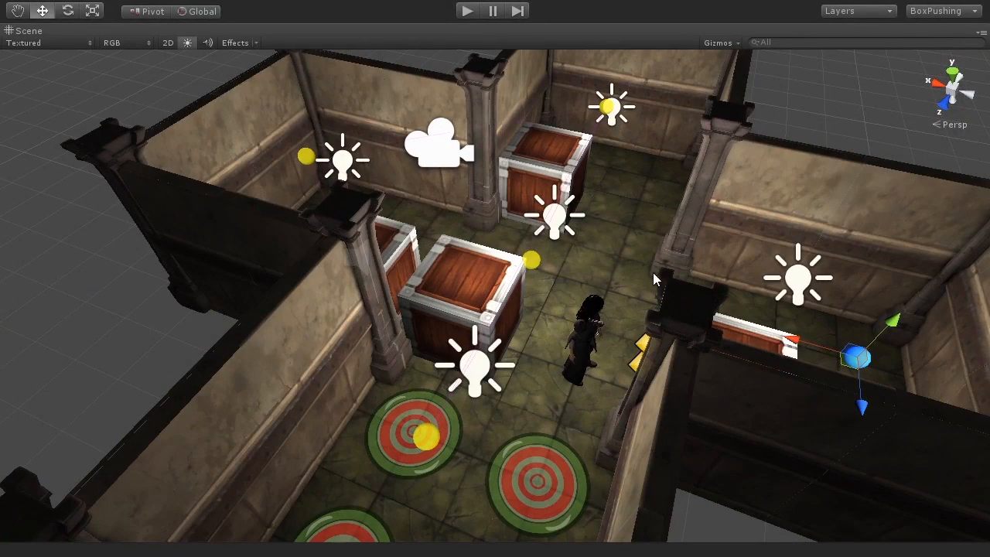
pyautogui.keyDown('alt'); pyautogui.moveTo(656, 290); pyautogui.dragTo(608, 257); pyautogui.keyUp('alt')
pyautogui.keyDown('alt'); pyautogui.moveTo(435, 254); pyautogui.dragTo(505, 305); pyautogui.keyUp('alt')
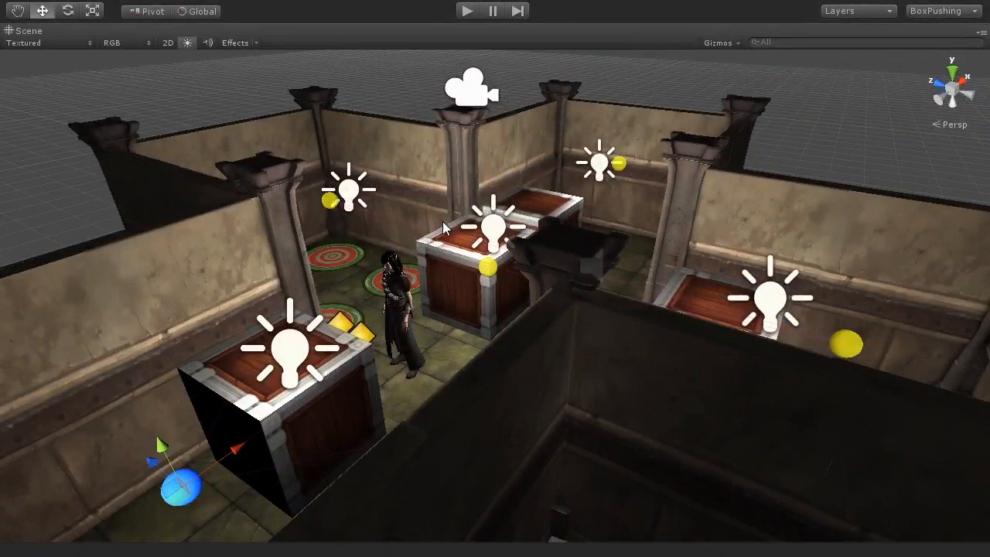
pyautogui.keyDown('alt'); pyautogui.moveTo(716, 330); pyautogui.dragTo(501, 302); pyautogui.keyUp('alt')
pyautogui.keyDown('alt'); pyautogui.moveTo(464, 261); pyautogui.dragTo(524, 297); pyautogui.keyUp('alt')
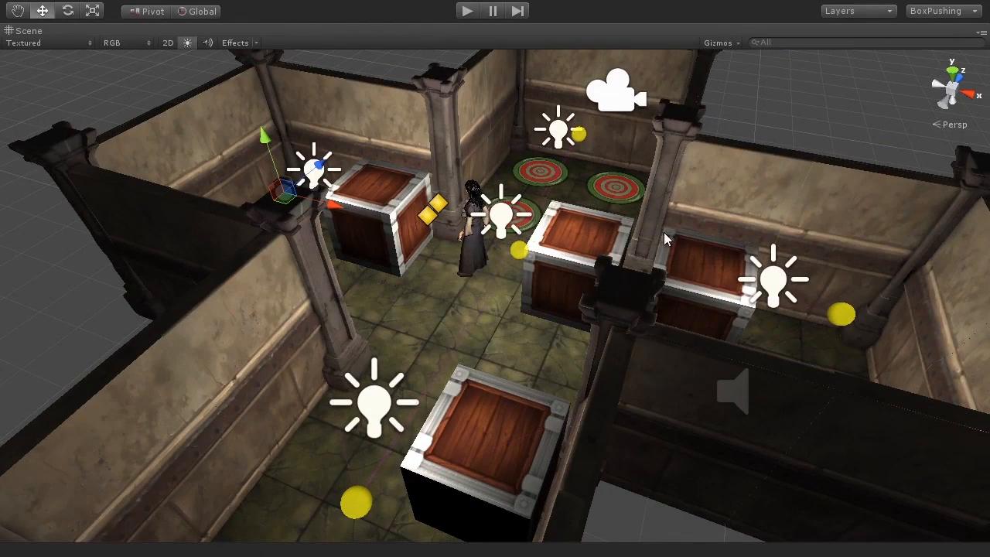
pyautogui.hotkey('shift', 'space')
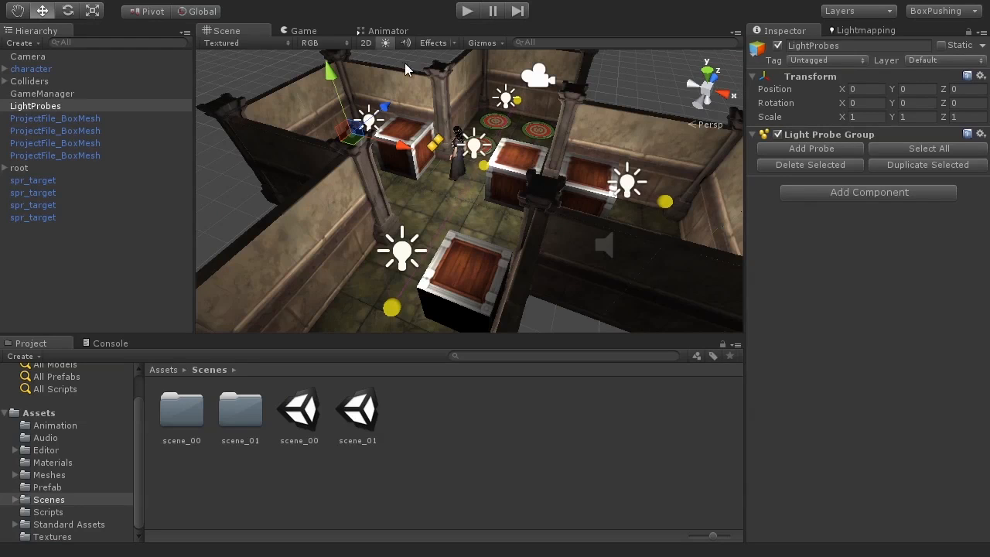
# Bring up the Lightmapping window, keep the Bake Probes mode, and start the probe bake.
pyautogui.click(249, 3)
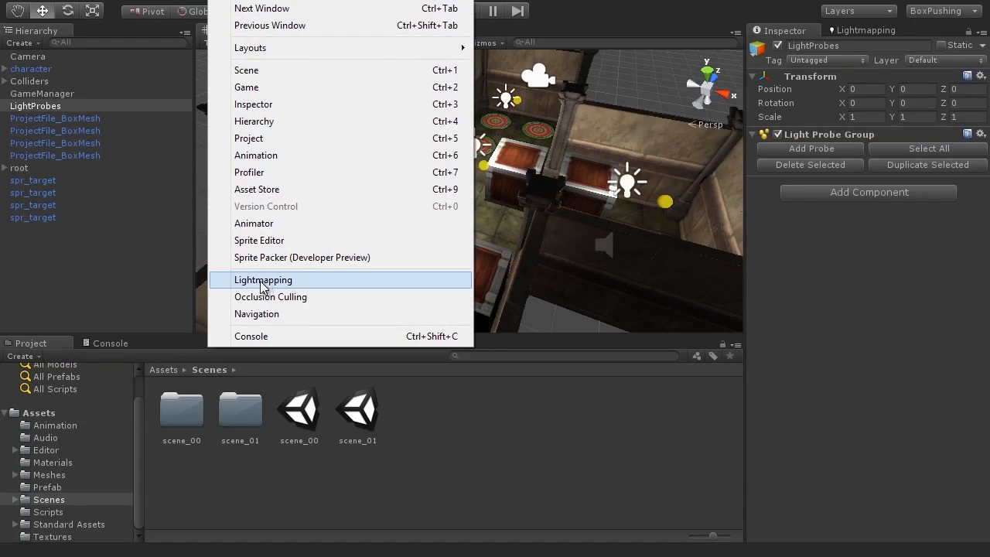
pyautogui.click(731, 312)
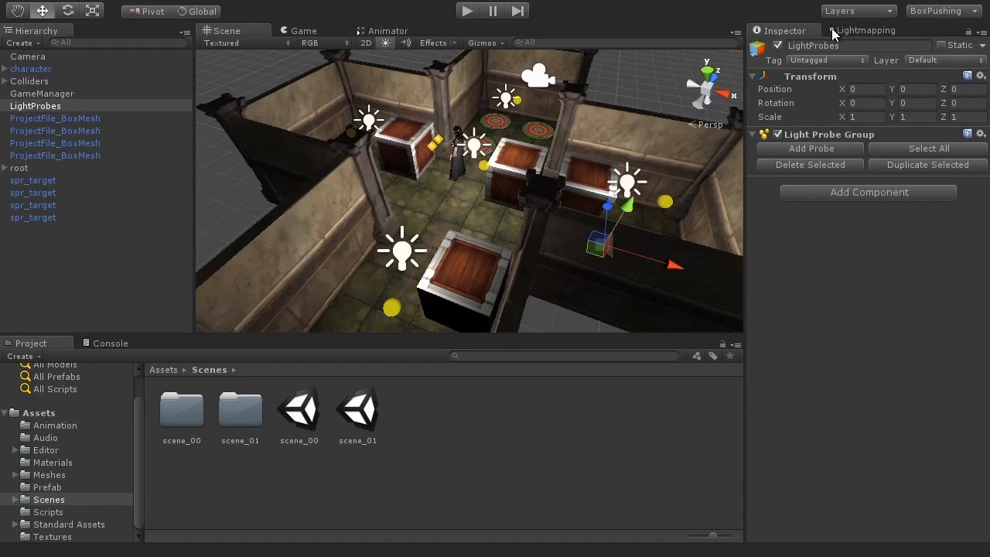
pyautogui.click(853, 31)
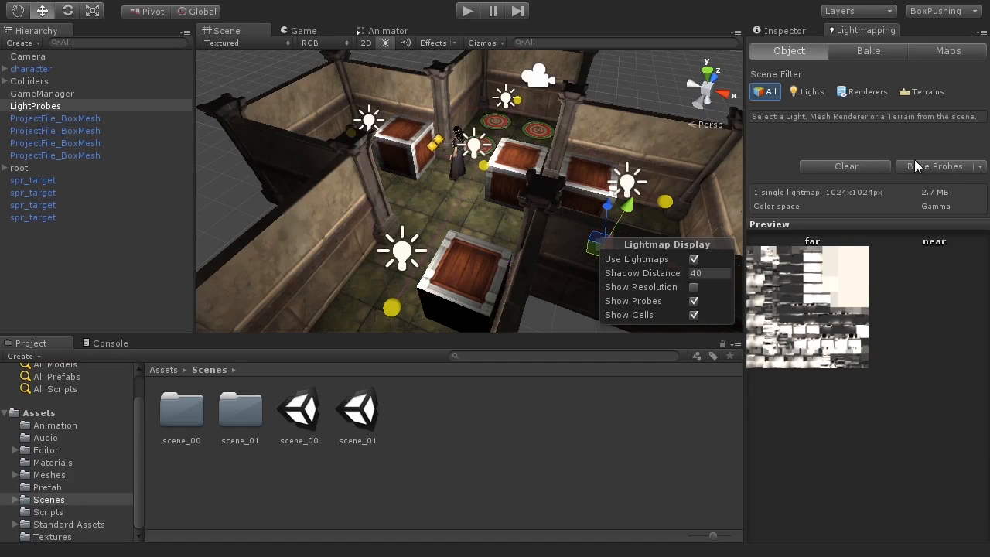
pyautogui.click(980, 167)
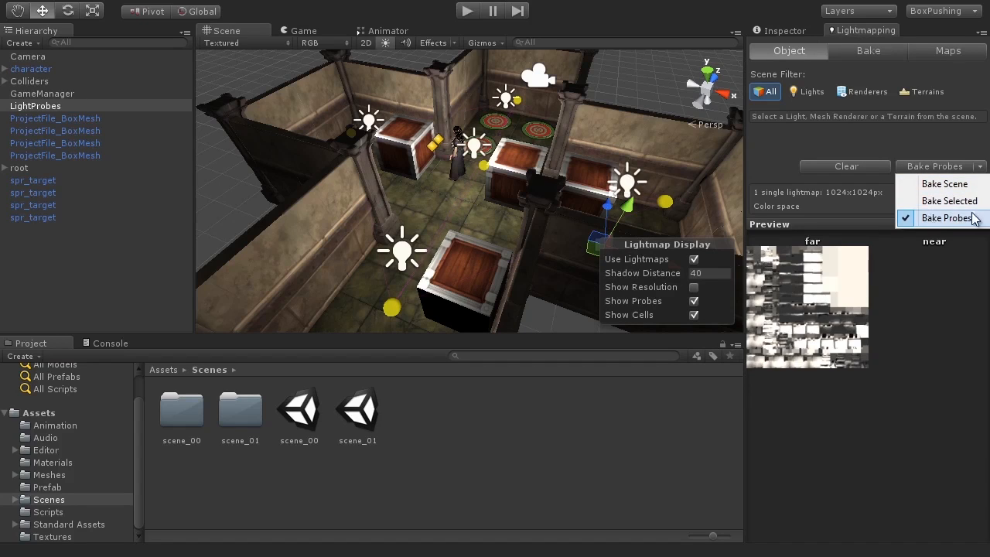
pyautogui.click(893, 157)
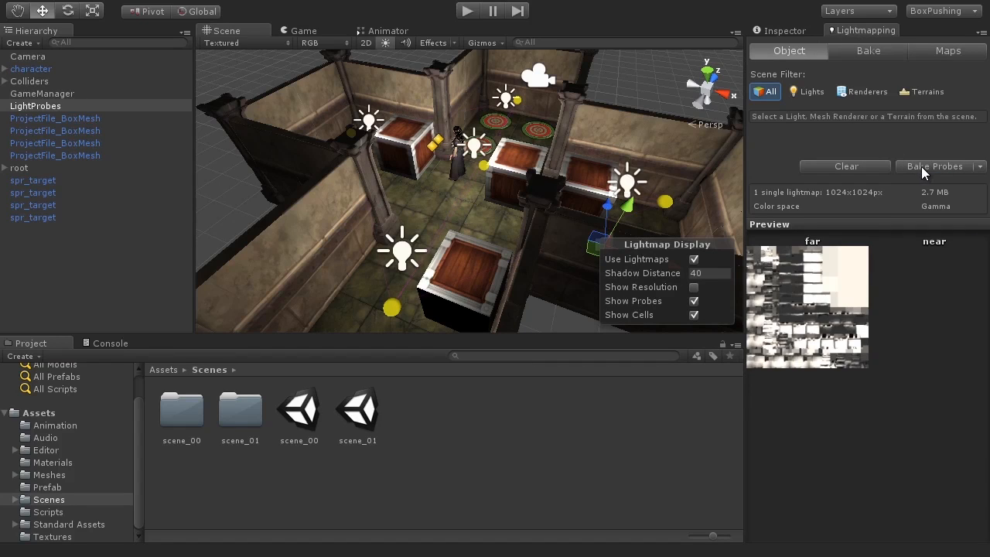
pyautogui.click(921, 167)
# After the 00:09 bake, zoom in beside the crates and select the front crate with the Move tool.
pyautogui.keyDown('alt'); pyautogui.moveTo(391, 205); pyautogui.dragTo(573, 189); pyautogui.keyUp('alt')
pyautogui.scroll(1, 448, 183)
pyautogui.moveTo(474, 192); pyautogui.dragTo(508, 189, button='middle')
pyautogui.keyDown('alt'); pyautogui.moveTo(508, 190); pyautogui.dragTo(557, 233); pyautogui.keyUp('alt')
pyautogui.scroll(3, 543, 200)
pyautogui.keyDown('alt'); pyautogui.moveTo(446, 242); pyautogui.dragTo(555, 218); pyautogui.keyUp('alt')
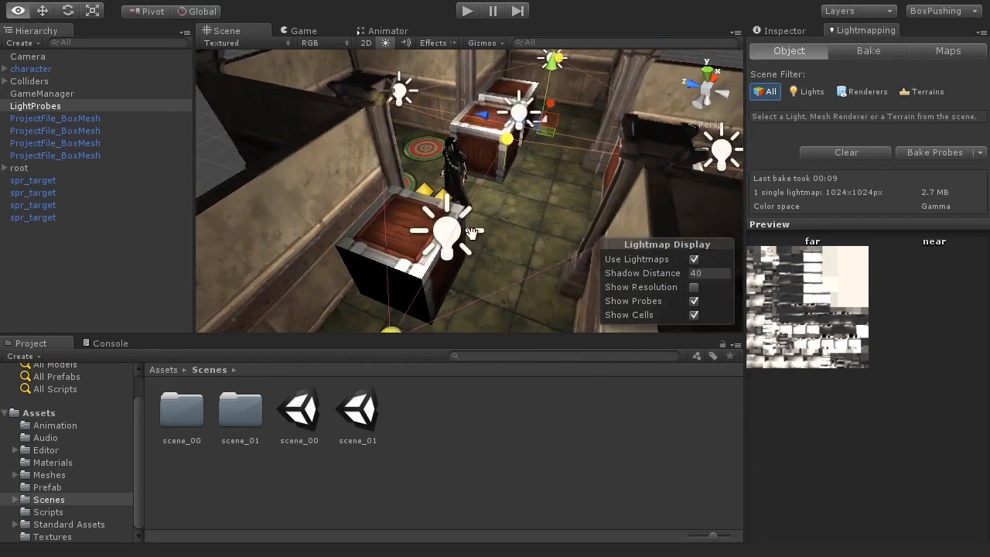
pyautogui.scroll(4, 471, 232)
pyautogui.scroll(3, 464, 248)
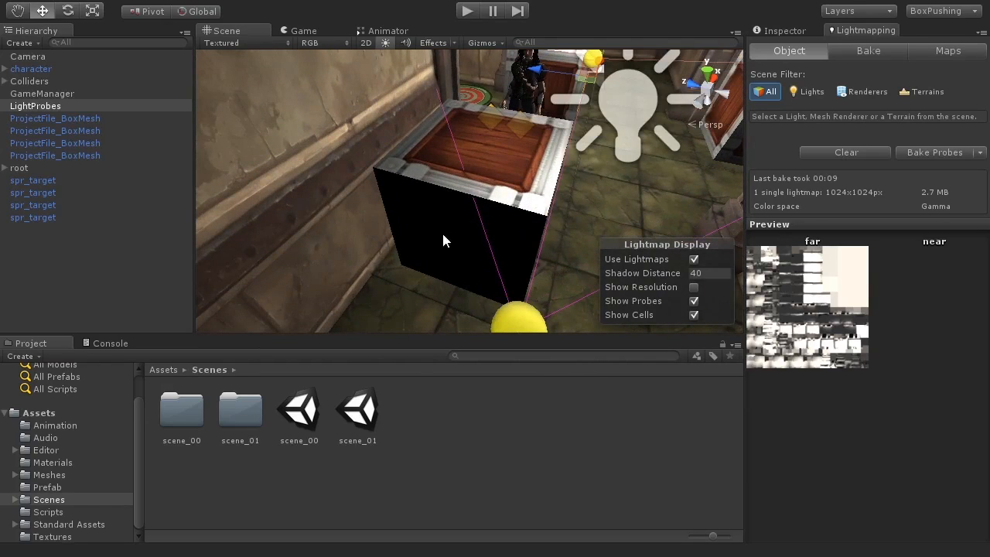
pyautogui.keyDown('alt'); pyautogui.moveTo(546, 215); pyautogui.dragTo(529, 193); pyautogui.keyUp('alt')
pyautogui.press('w')
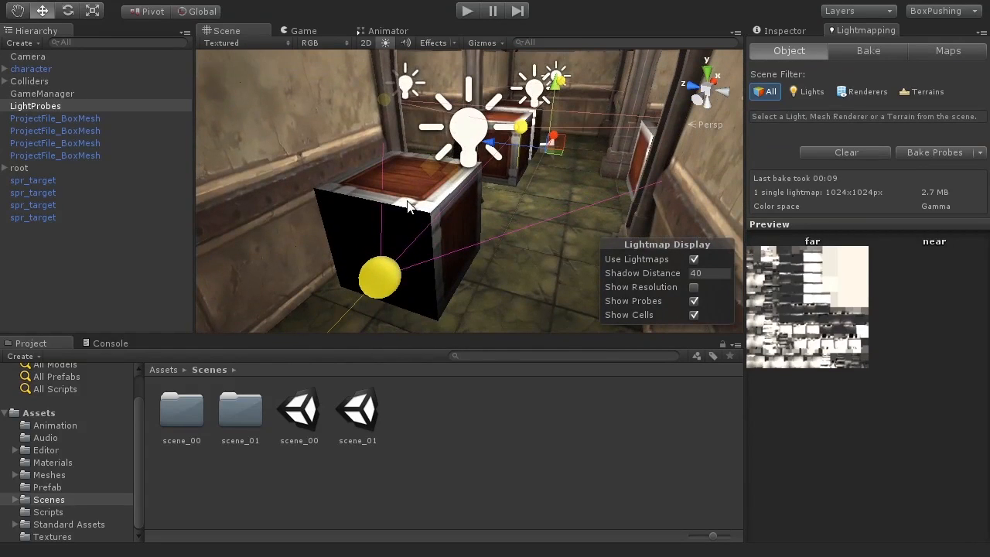
pyautogui.click(360, 217)
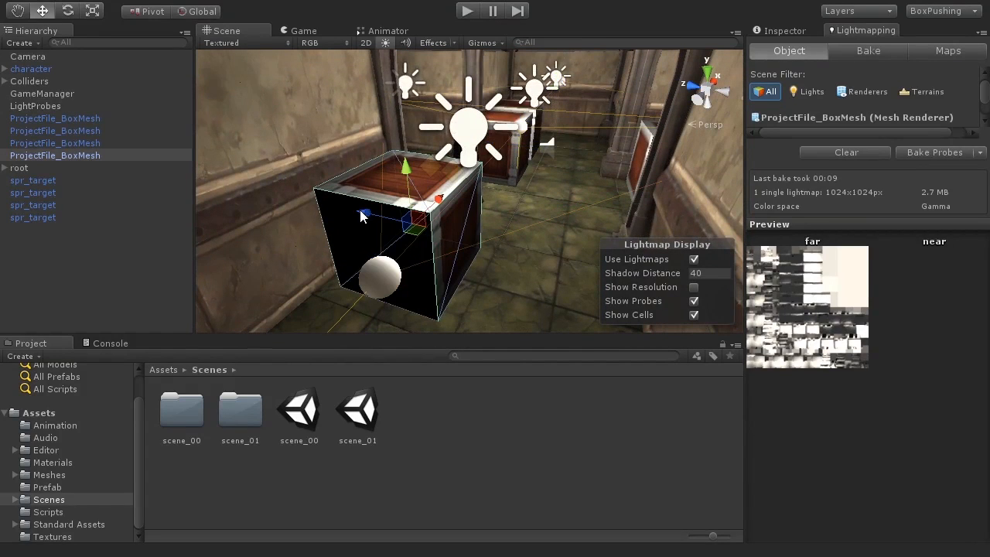
# Enable Use Light Probes on all three crate Mesh Renderers, then expand and select character.
pyautogui.click(787, 31)
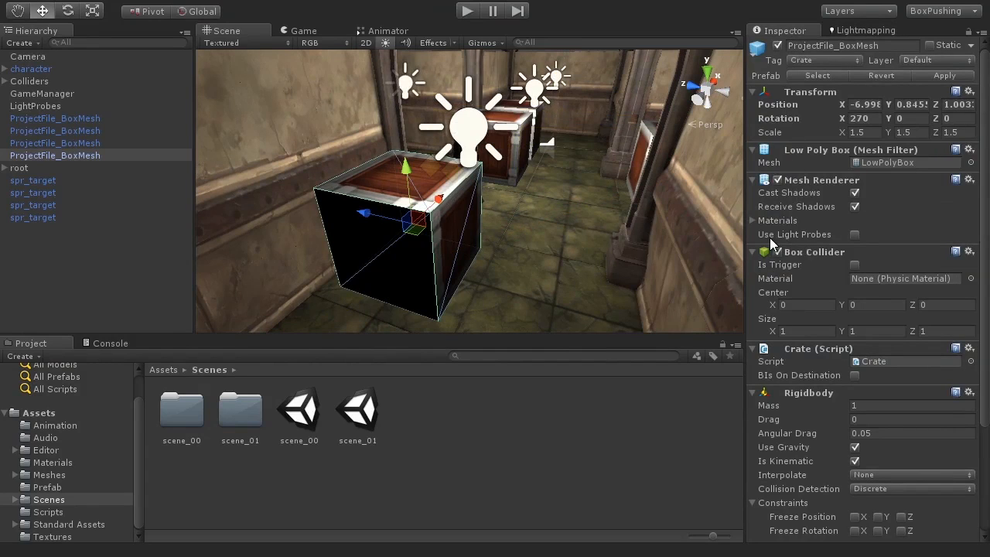
pyautogui.click(854, 235)
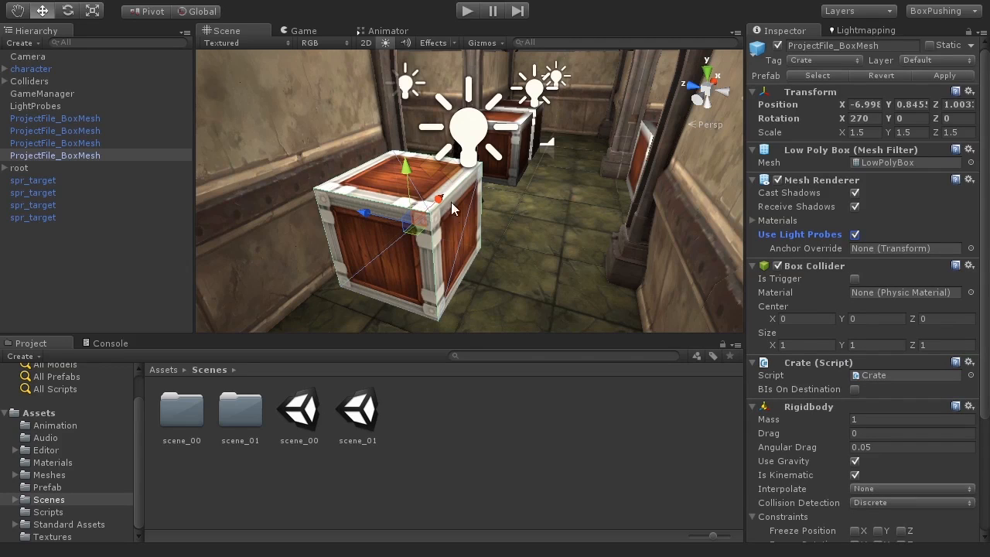
pyautogui.click(120, 144)
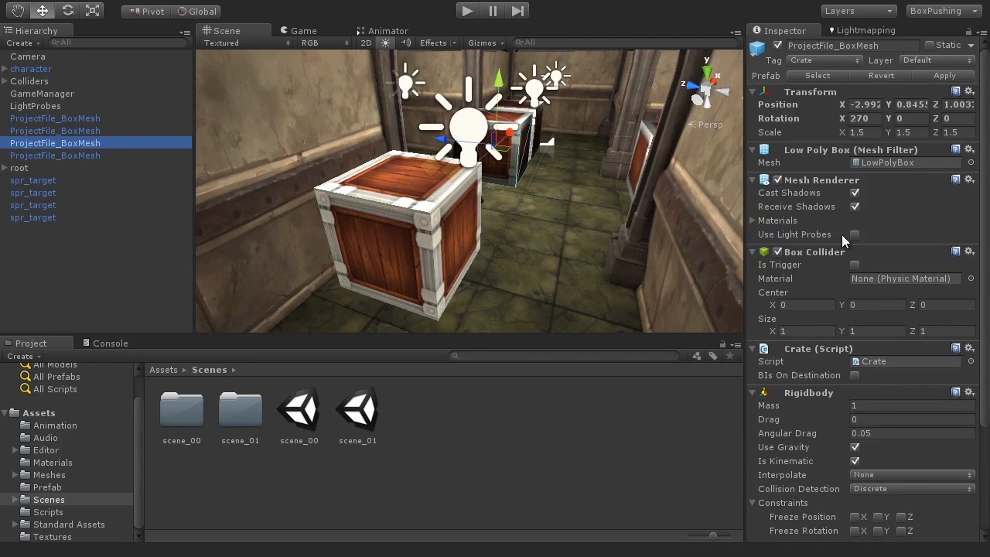
pyautogui.click(143, 130)
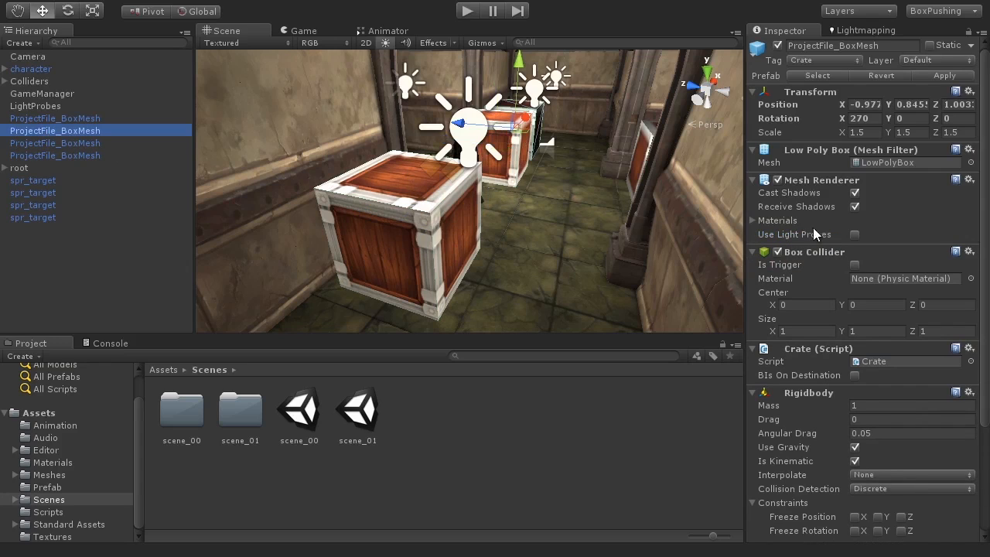
pyautogui.click(855, 234)
pyautogui.click(77, 118)
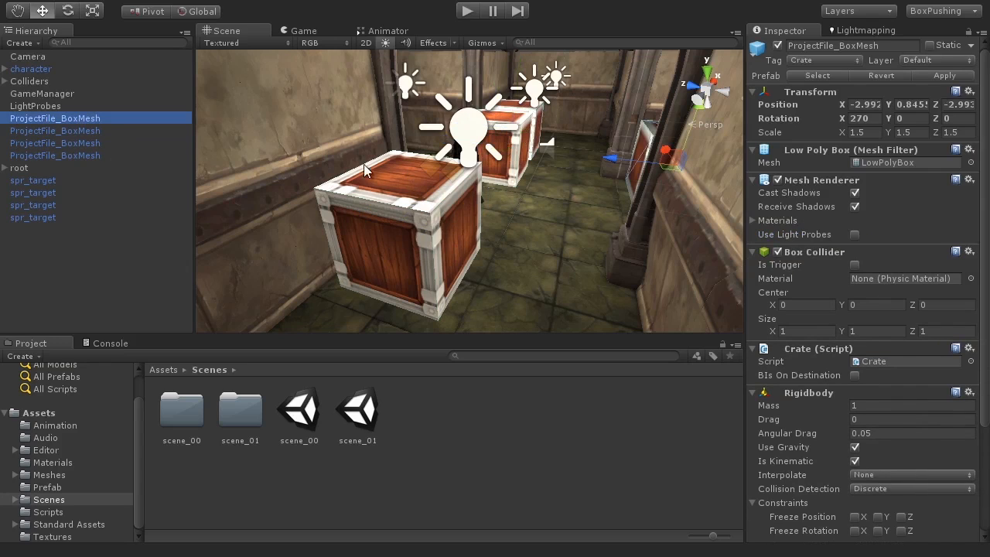
pyautogui.click(855, 234)
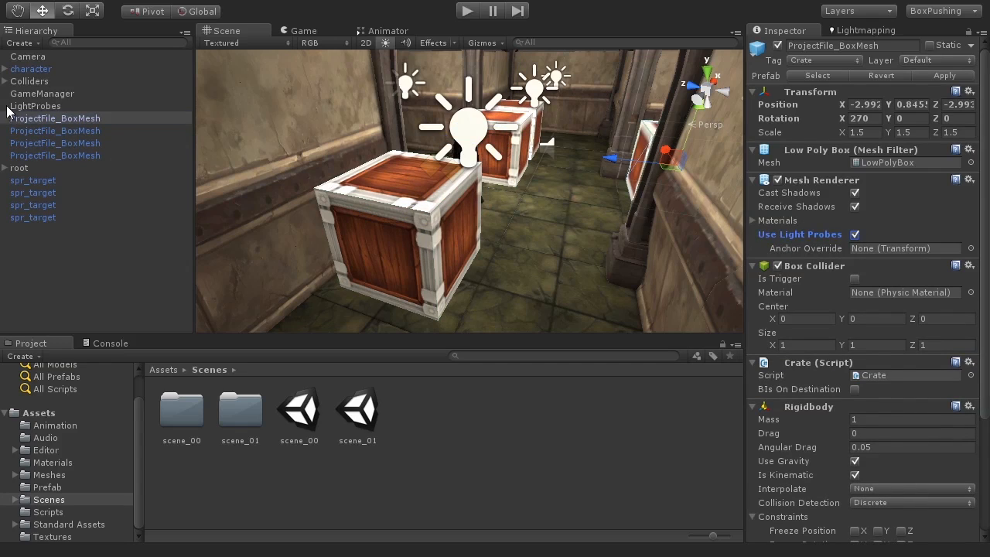
pyautogui.click(4, 69)
pyautogui.click(23, 69)
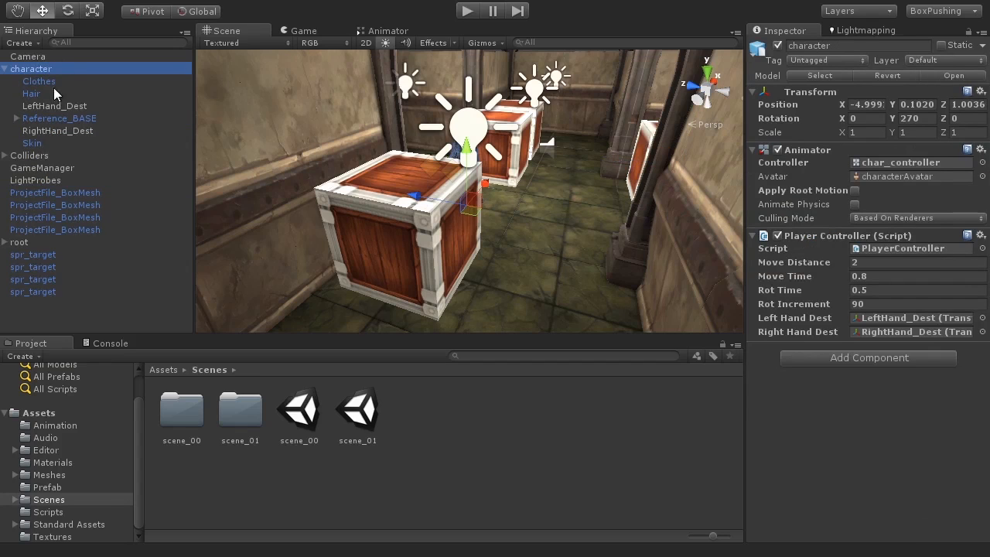
# Enable Use Light Probes on the character's Clothes and Skin Skinned Mesh Renderers.
pyautogui.keyDown('alt'); pyautogui.moveTo(478, 169); pyautogui.dragTo(313, 249); pyautogui.keyUp('alt')
pyautogui.click(45, 144)
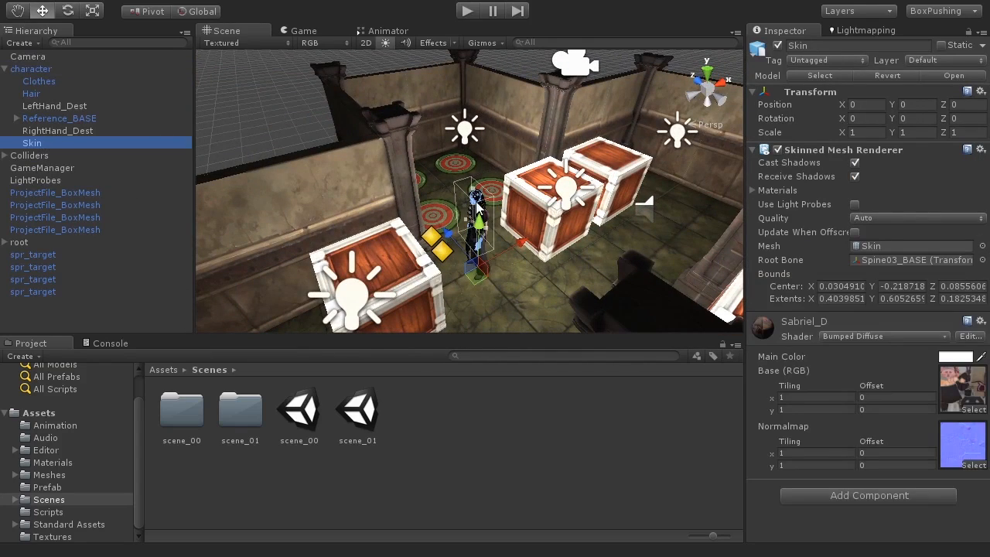
pyautogui.keyDown('alt'); pyautogui.moveTo(478, 269); pyautogui.dragTo(458, 235); pyautogui.keyUp('alt')
pyautogui.scroll(10, 503, 260)
pyautogui.scroll(-5, 456, 234)
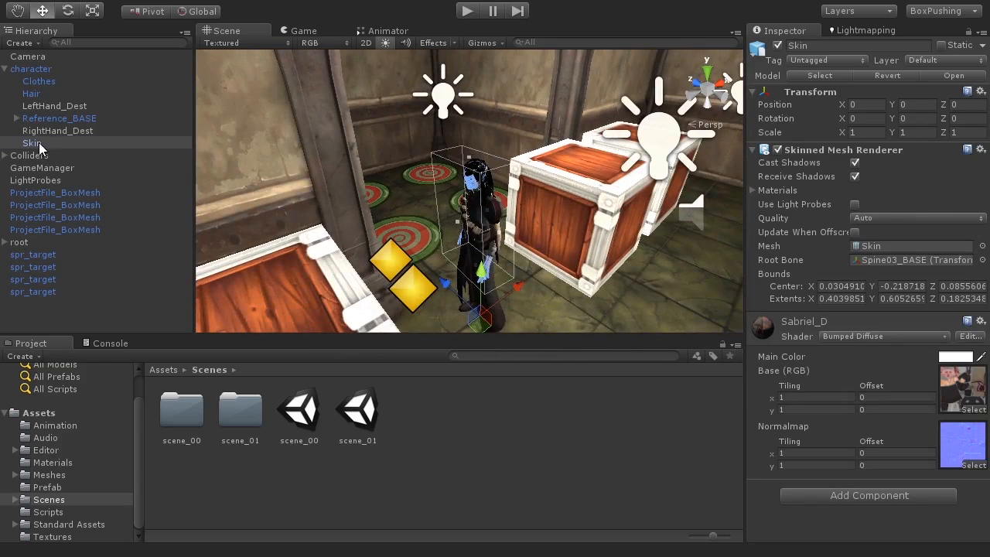
pyautogui.click(45, 82)
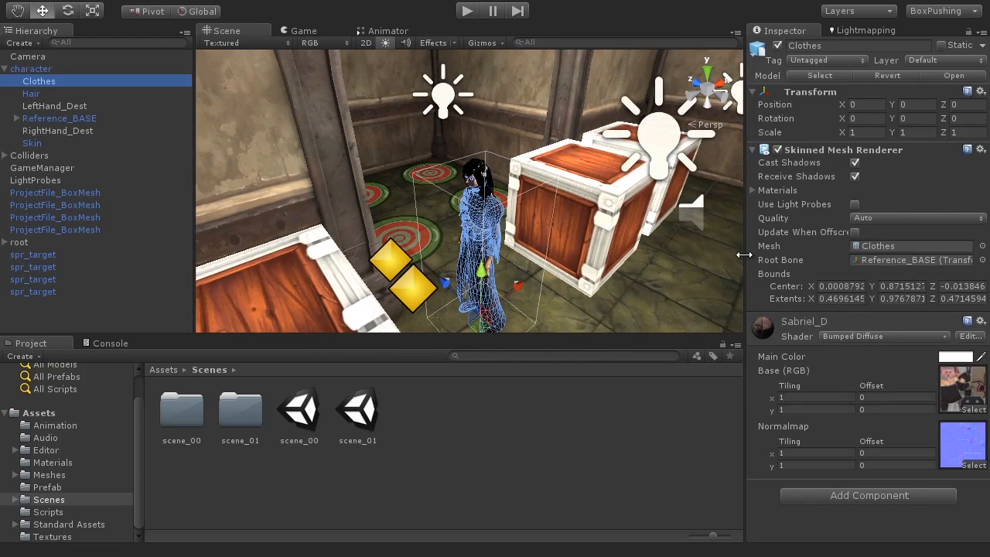
pyautogui.click(854, 204)
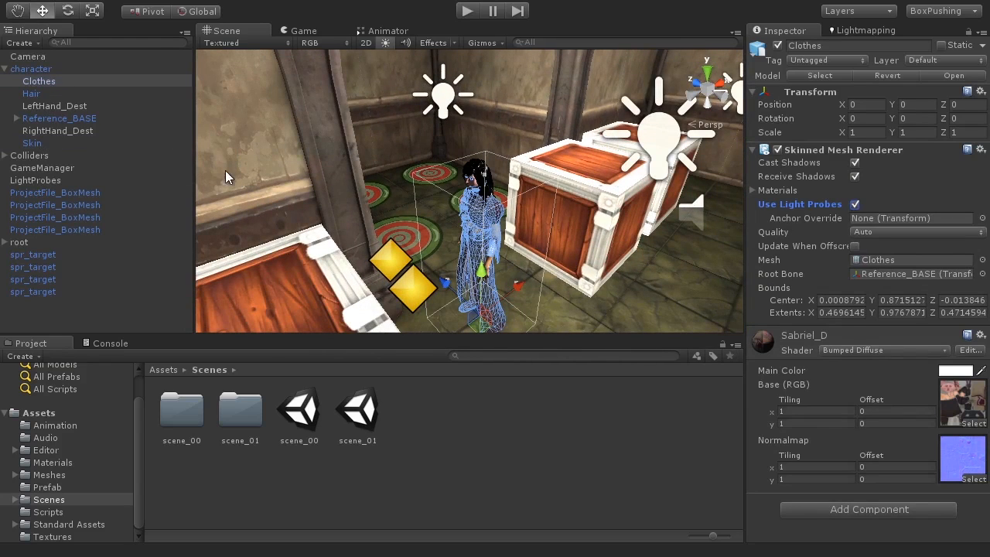
pyautogui.click(35, 144)
pyautogui.click(854, 204)
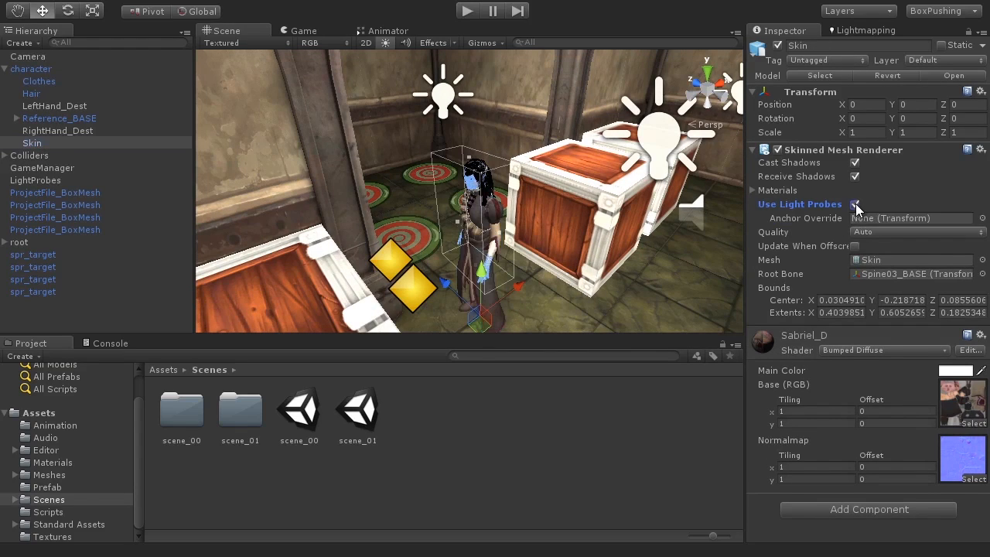
# Deselect everything and enter Play mode to check the lighting.
pyautogui.scroll(-8, 306, 136)
pyautogui.click(314, 122)
pyautogui.scroll(7, 389, 177)
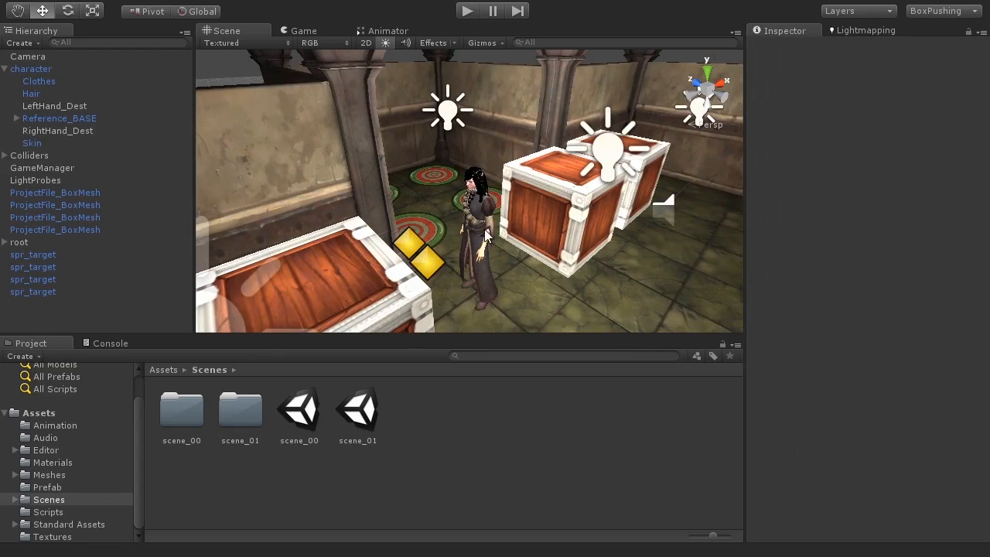
pyautogui.click(467, 11)
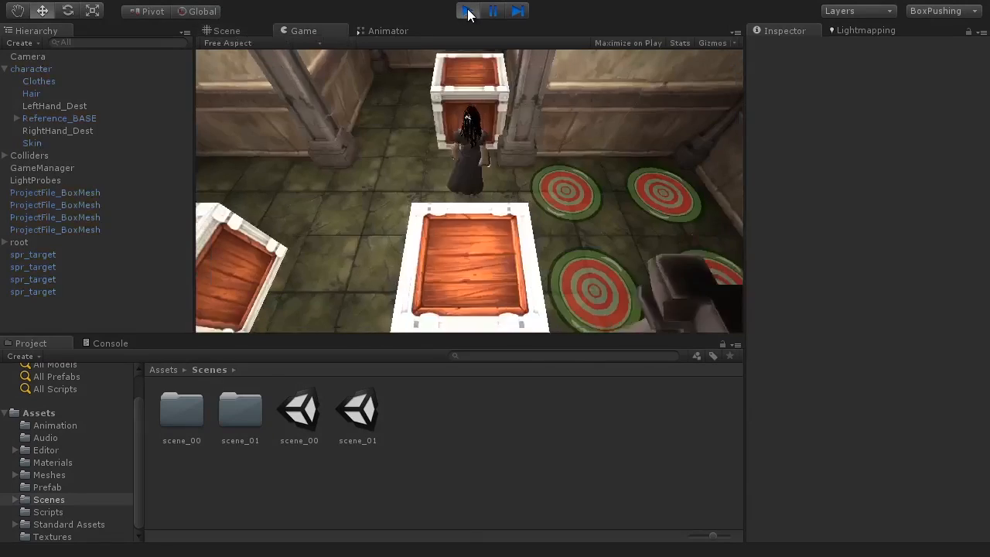
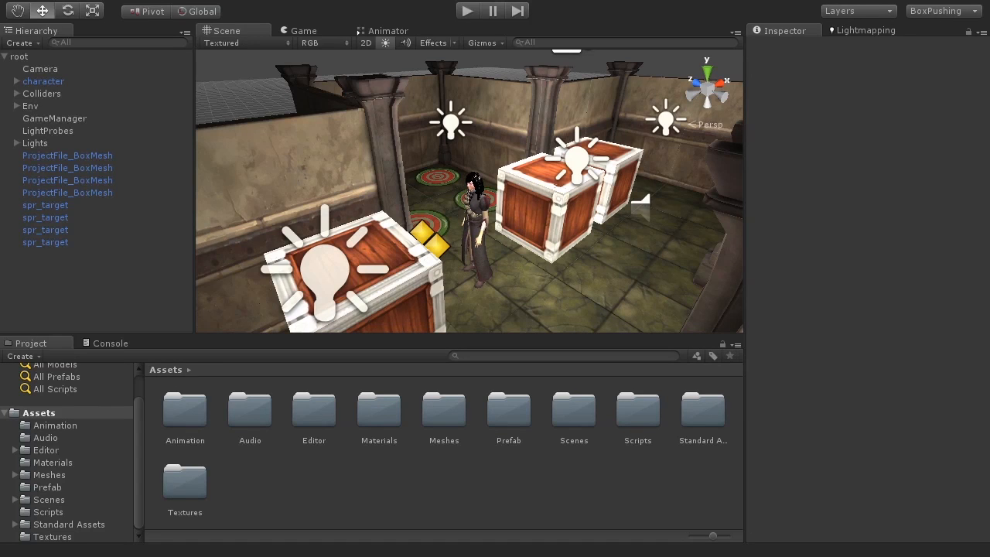
# Test-play the scene, then open Assets/Audio and preview magic_crystal_interface_47_48k.
pyautogui.click(464, 12)
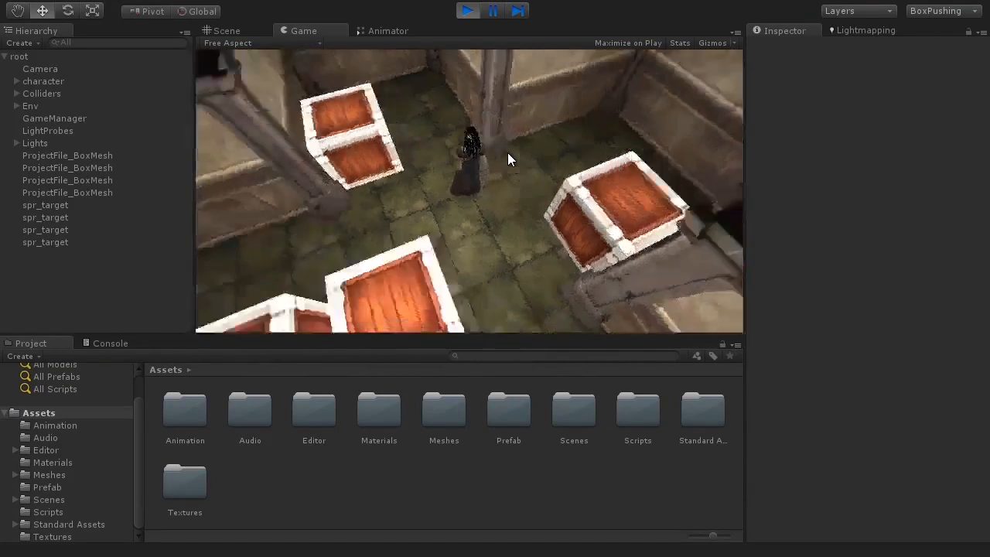
pyautogui.click(465, 11)
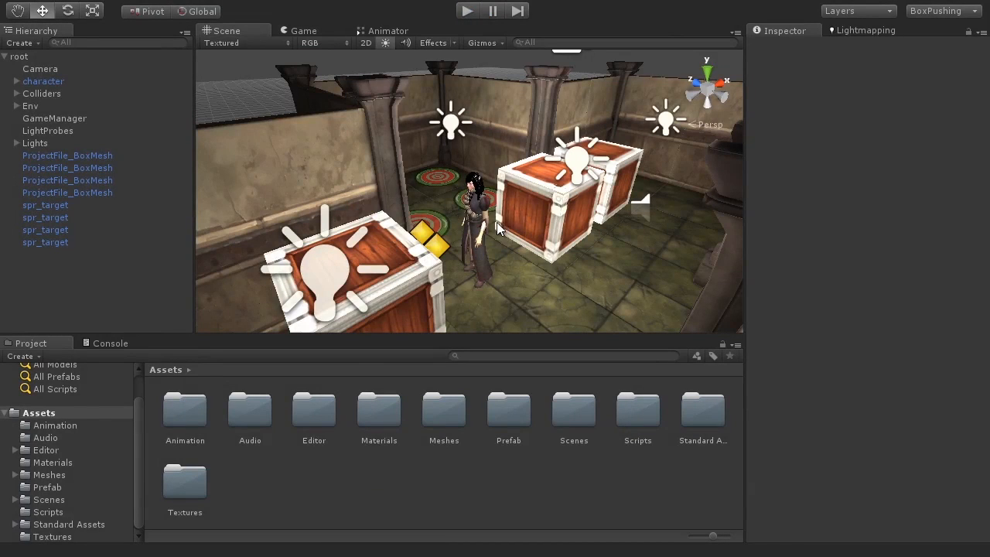
pyautogui.click(39, 439)
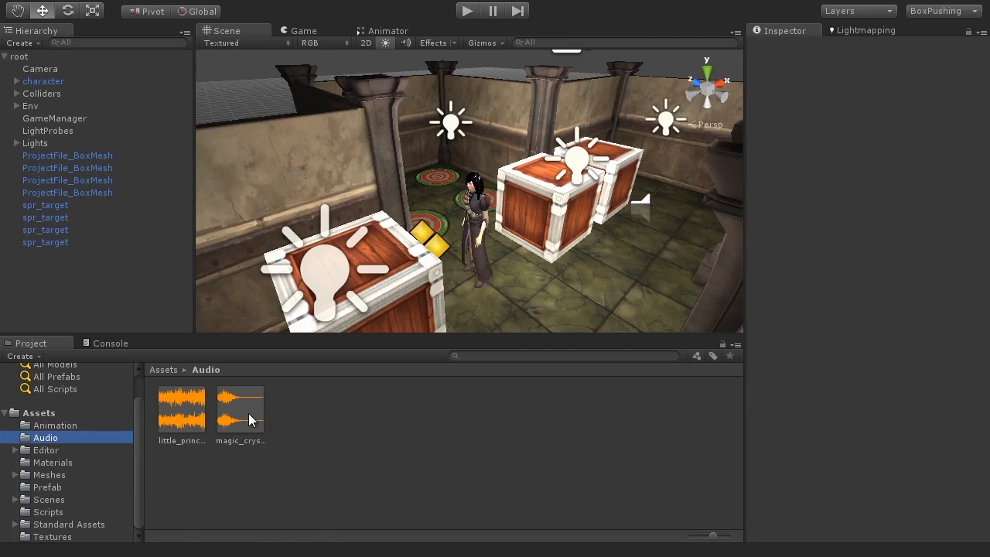
pyautogui.click(248, 413)
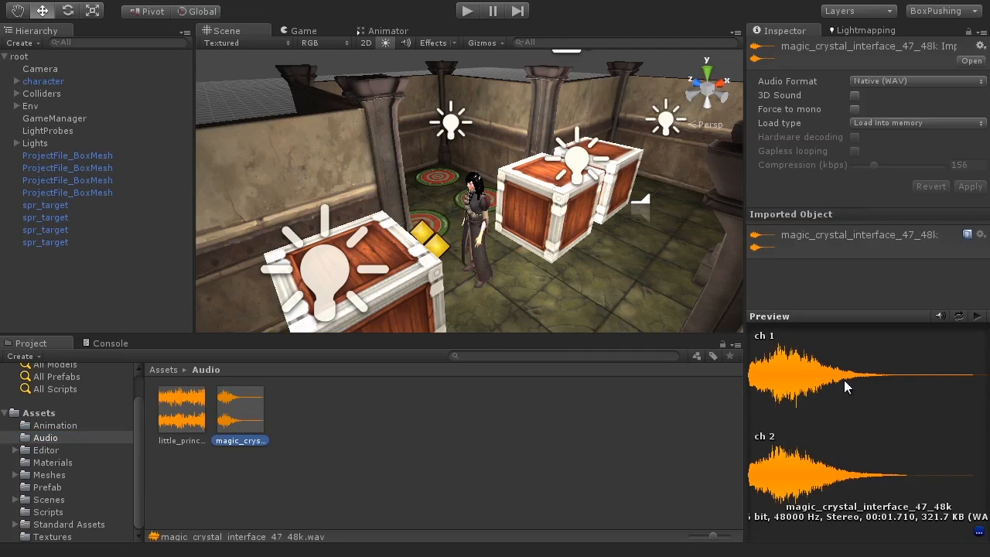
pyautogui.click(978, 318)
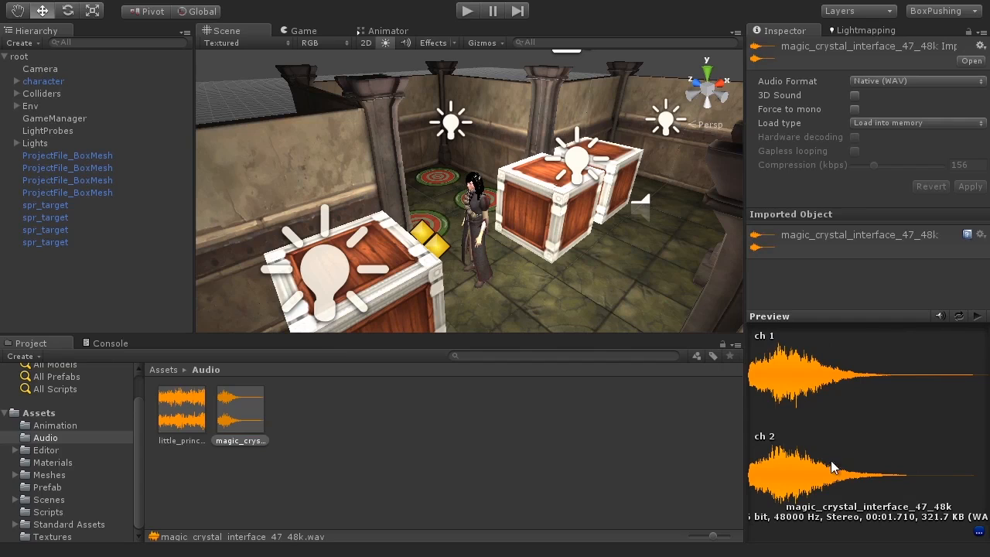
# Preview the little_prince_full_loop_48k music loop, then deselect the clip.
pyautogui.click(189, 440)
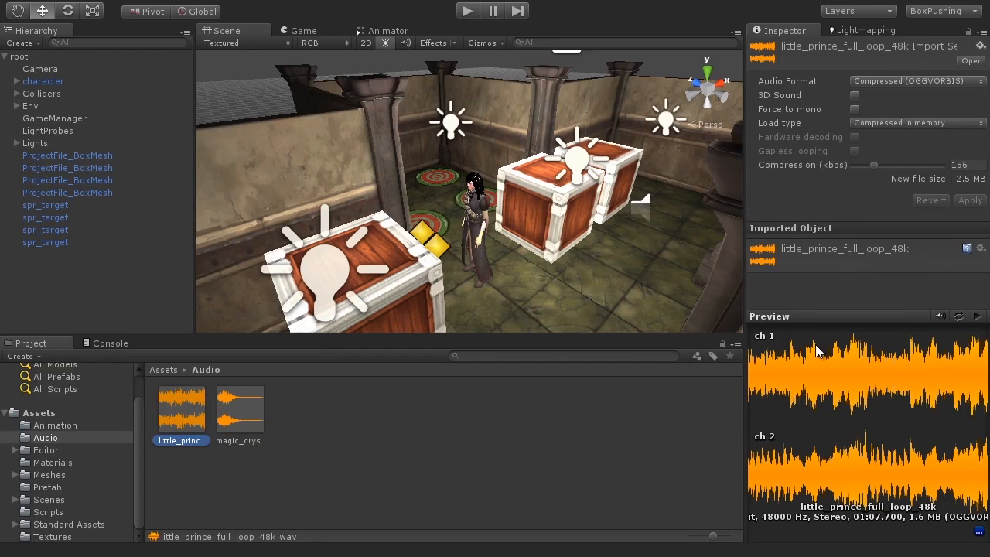
pyautogui.click(977, 316)
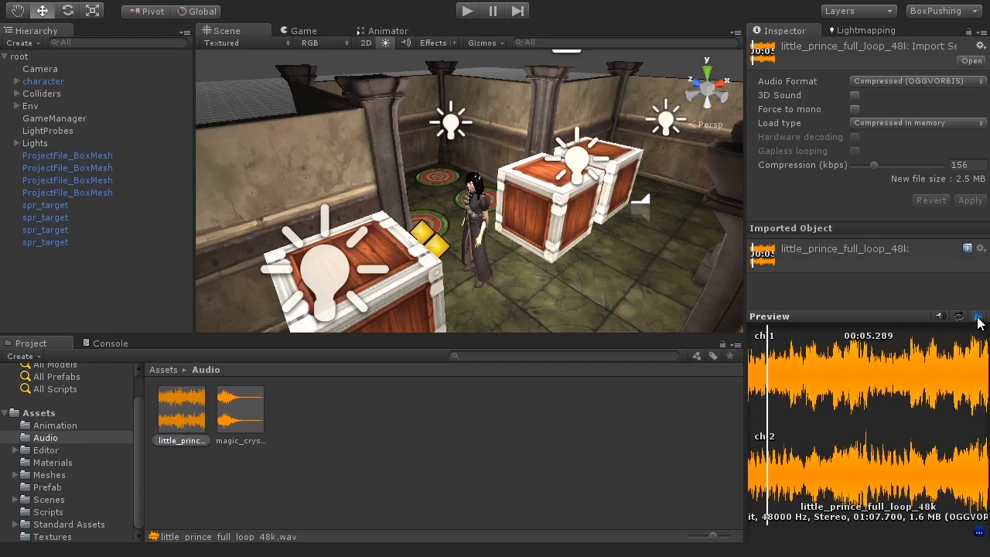
pyautogui.click(976, 317)
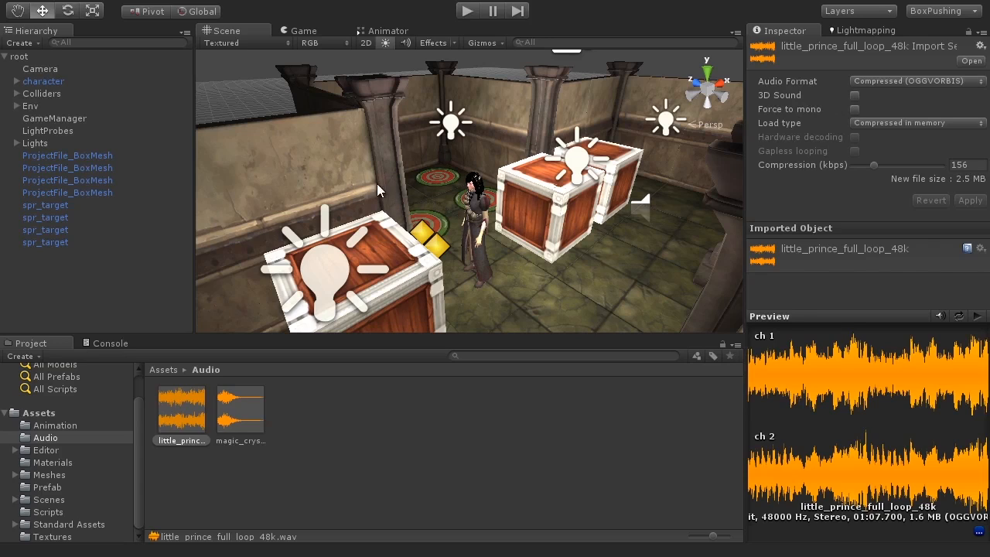
pyautogui.click(236, 100)
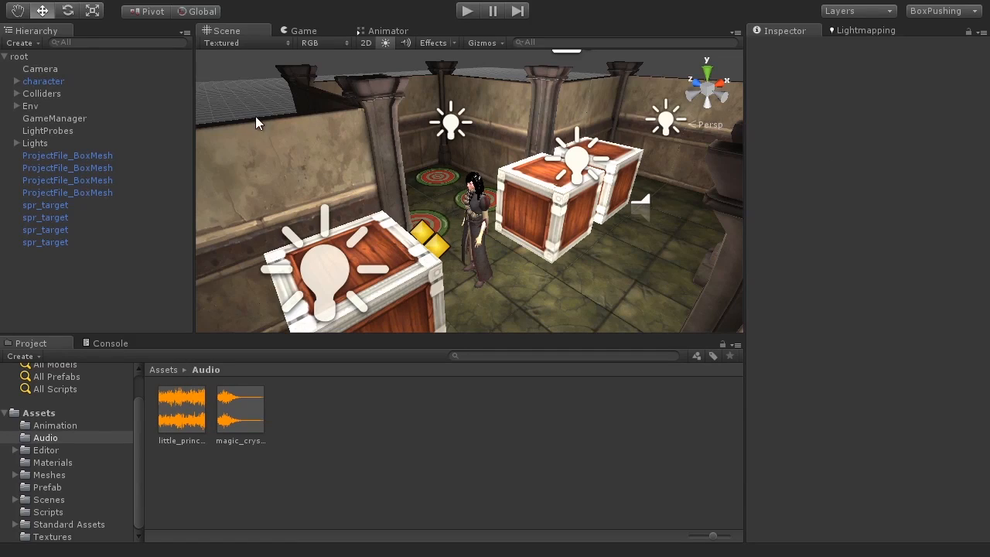
# Give the root object an Audio Source playing little_prince_full_loop_48k.
pyautogui.click(46, 55)
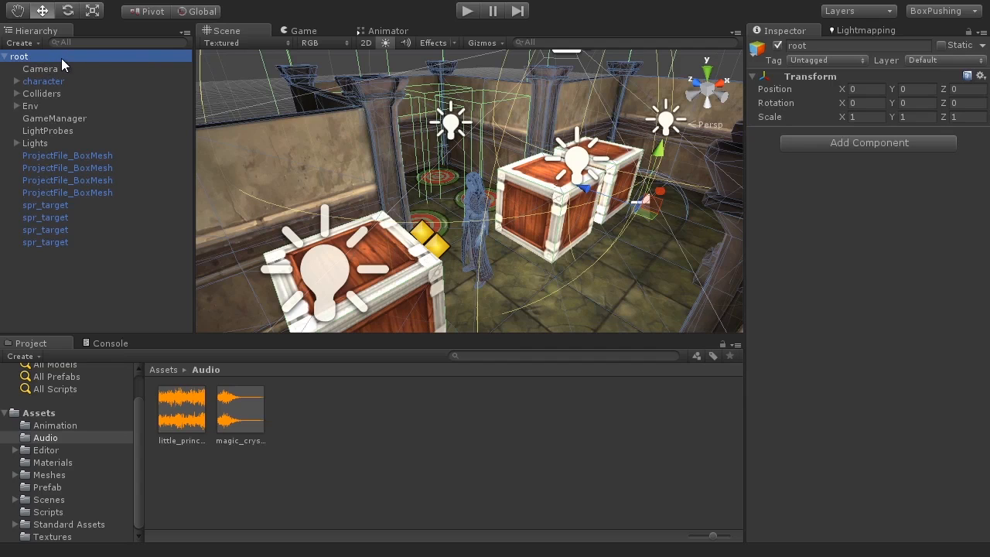
pyautogui.click(178, 1)
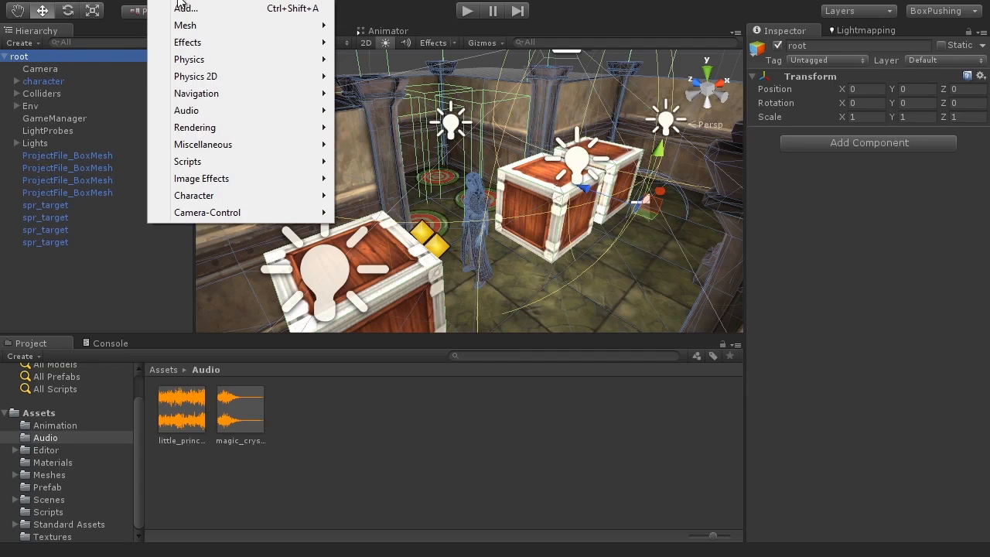
pyautogui.moveTo(193, 113)
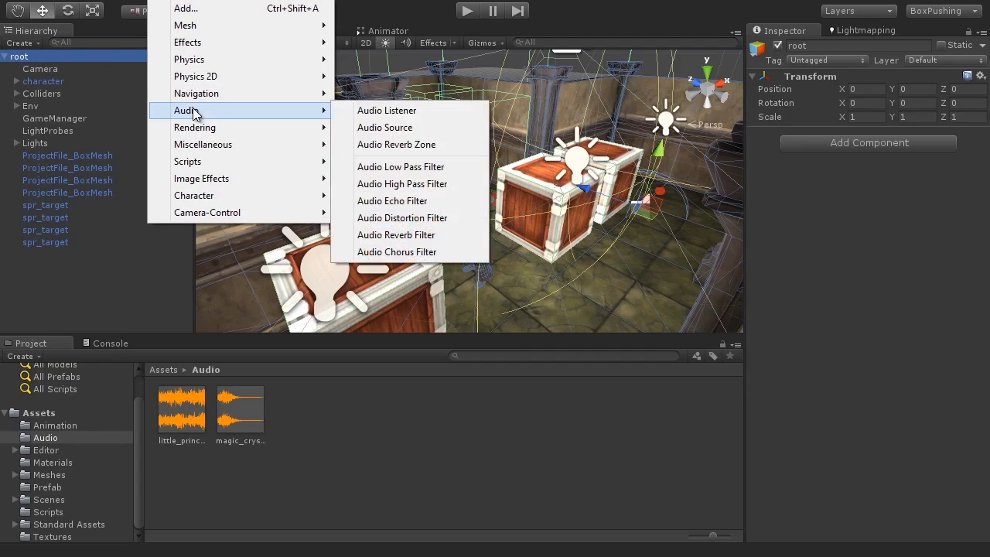
pyautogui.click(389, 130)
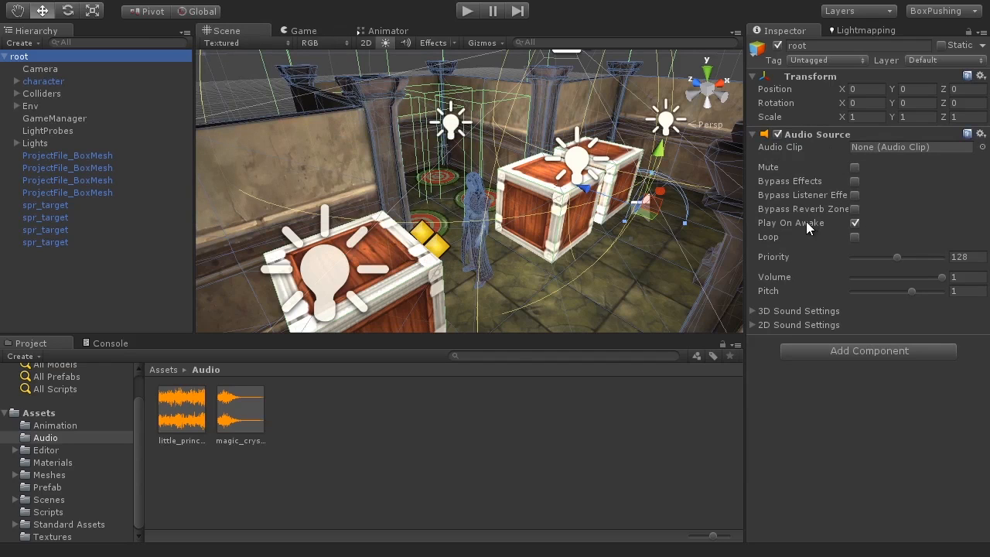
pyautogui.click(178, 418)
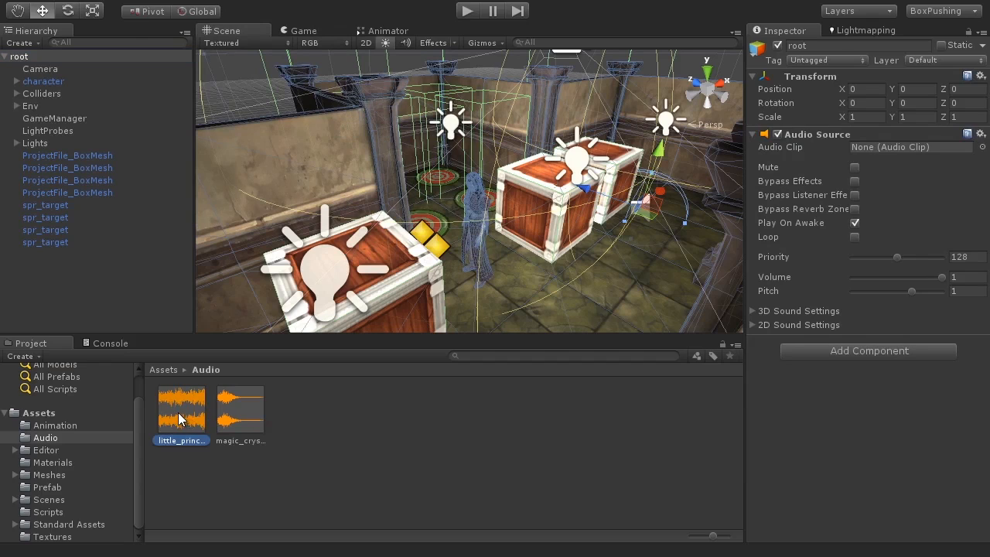
pyautogui.moveTo(183, 405); pyautogui.dragTo(895, 147)
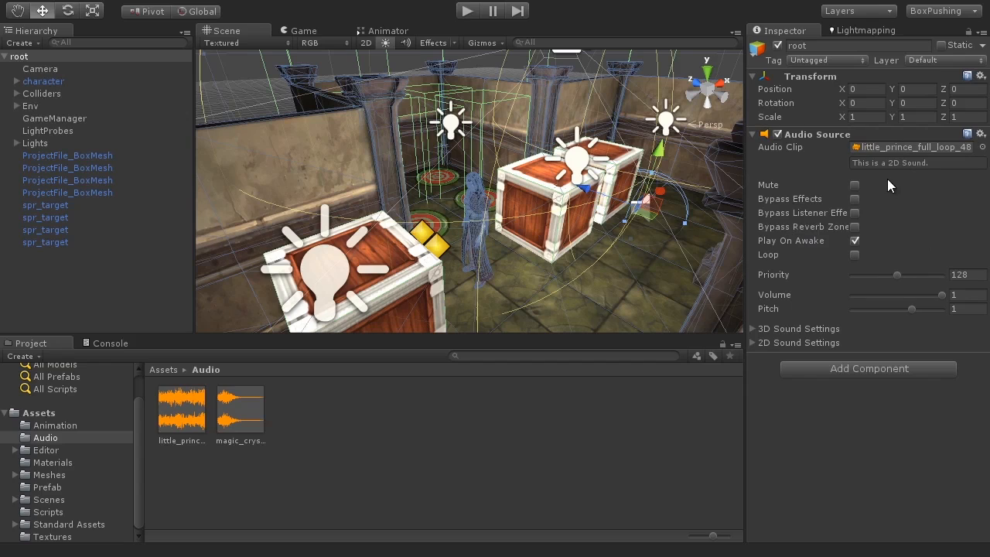
# Loop the music, then test-play by walking the character with the arrow keys.
pyautogui.click(854, 255)
pyautogui.click(472, 13)
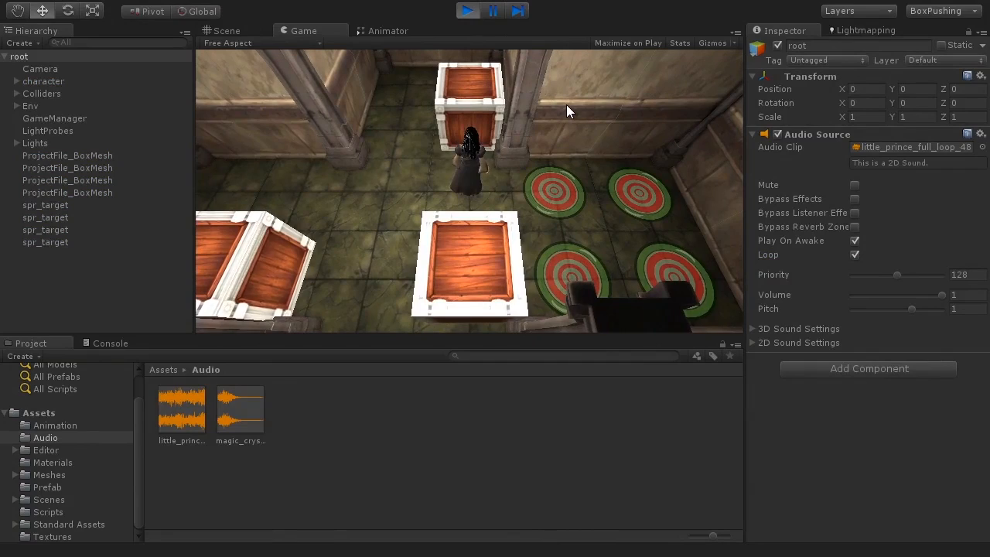
pyautogui.press('Left')
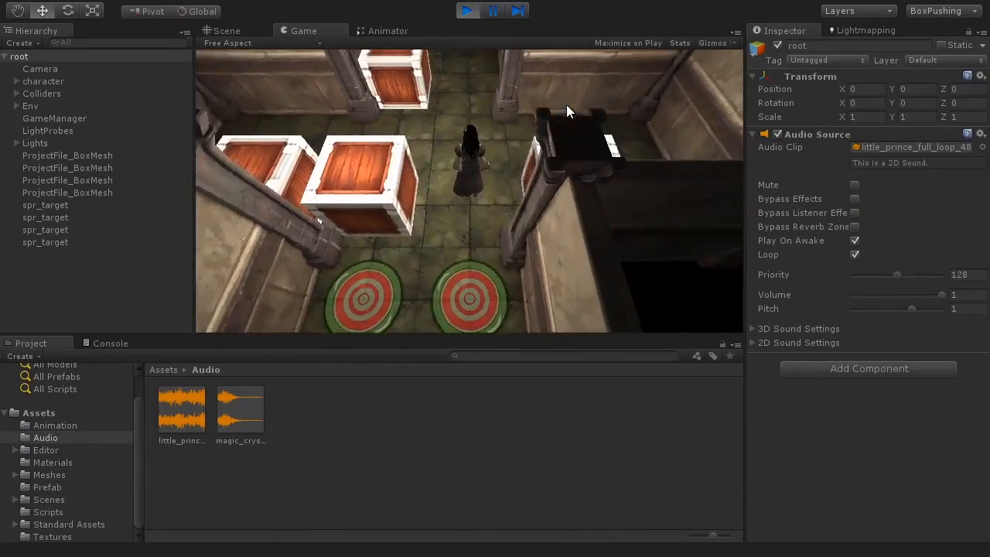
pyautogui.press('Left')
pyautogui.press('Up')
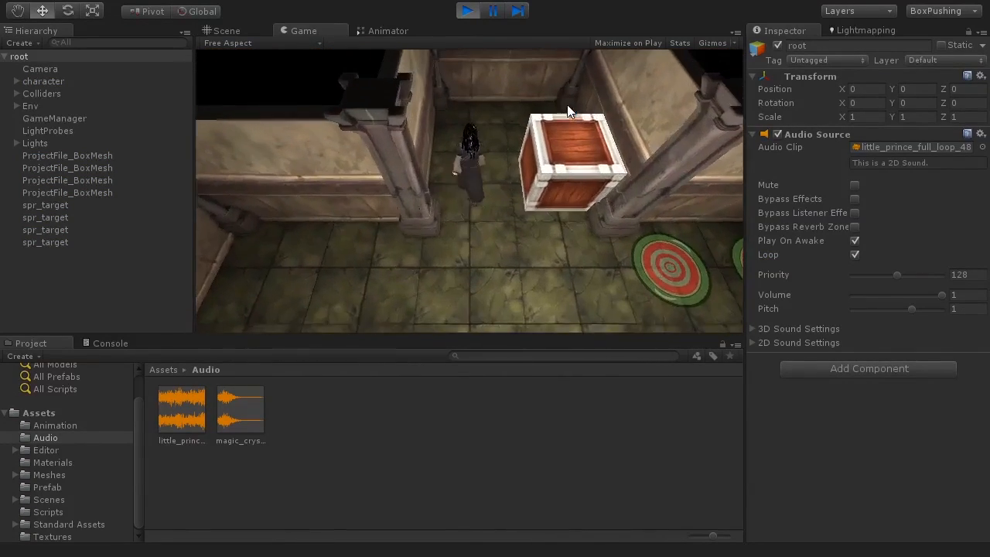
pyautogui.press('Right')
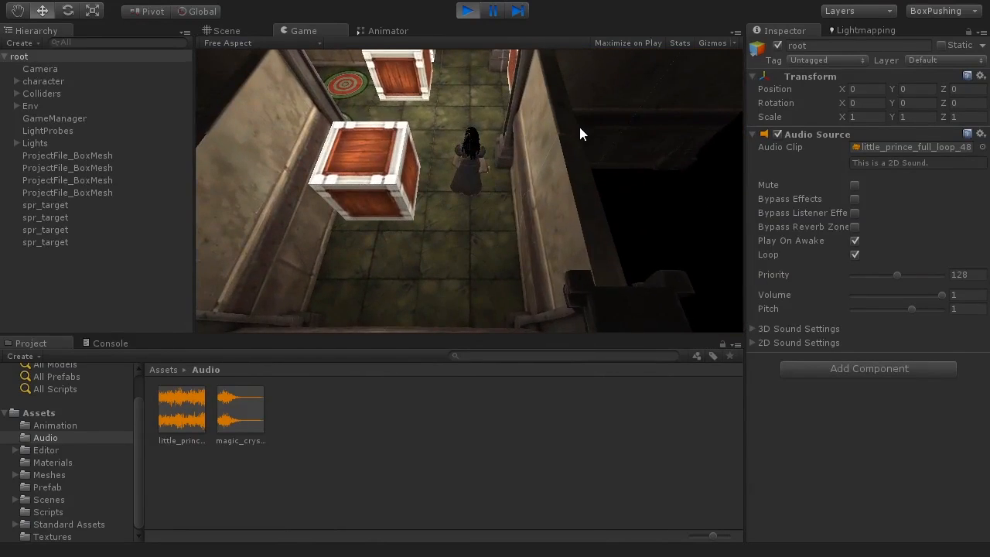
pyautogui.press('Up')
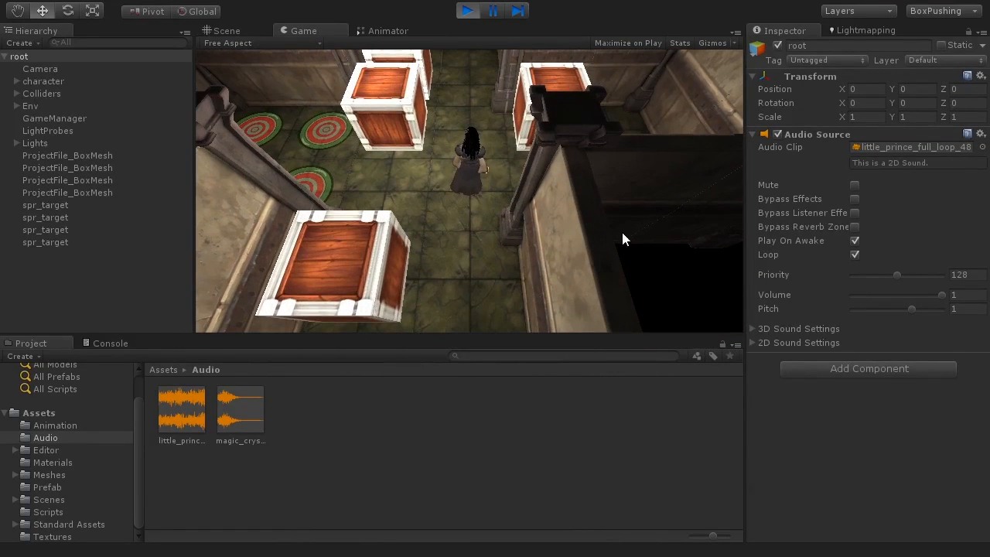
pyautogui.click(467, 11)
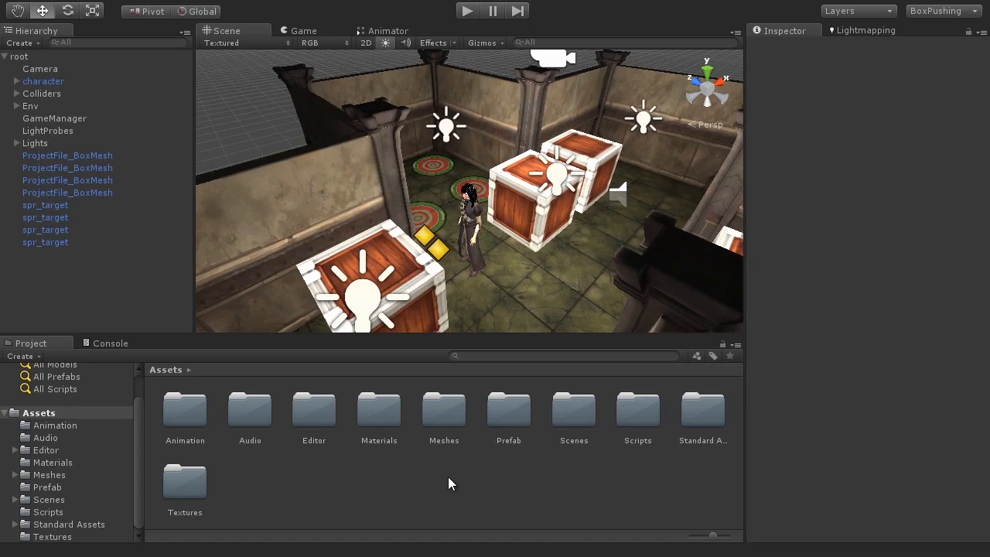
# Skip the Import Package menu, then open Assets/Meshes and select Props.
pyautogui.click(65, 0)
pyautogui.moveTo(112, 102)
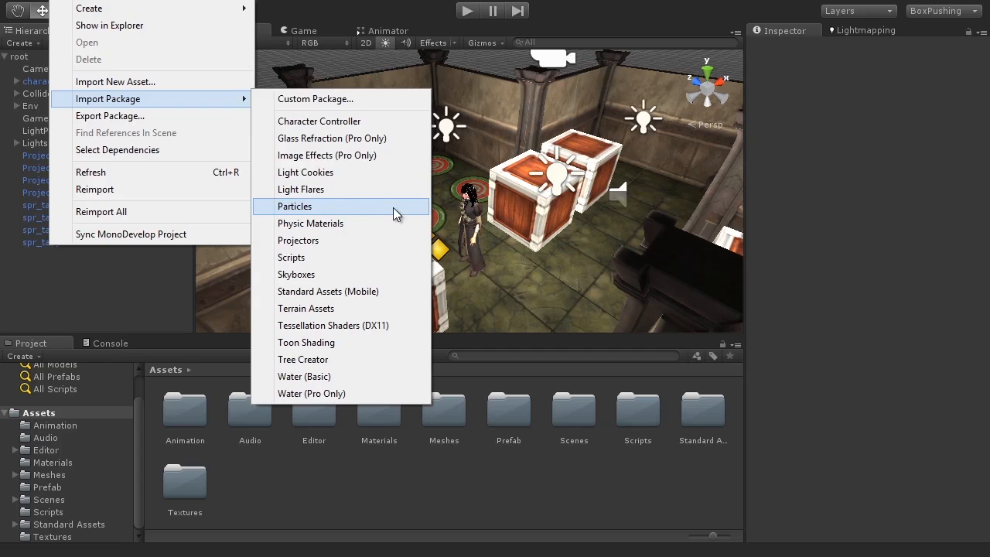
pyautogui.click(801, 264)
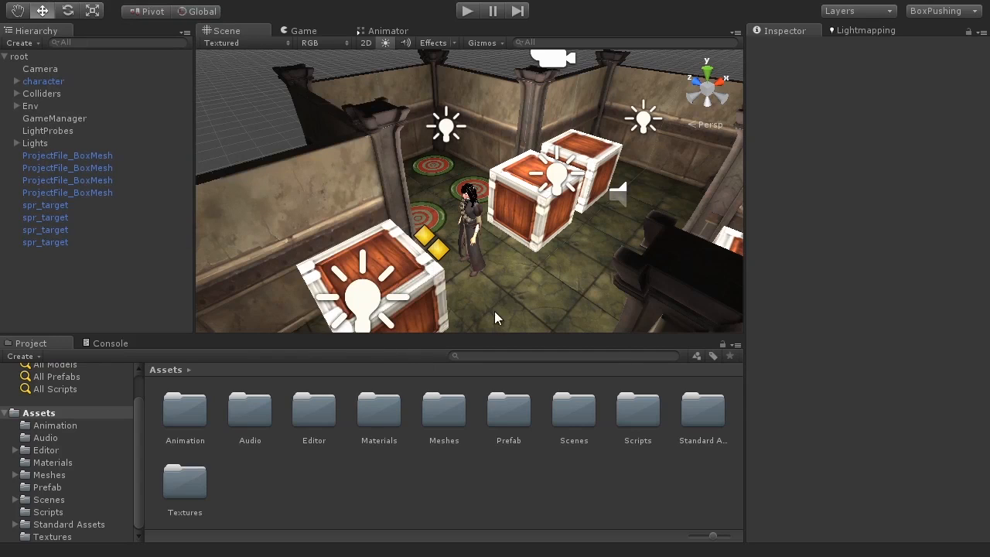
pyautogui.click(39, 476)
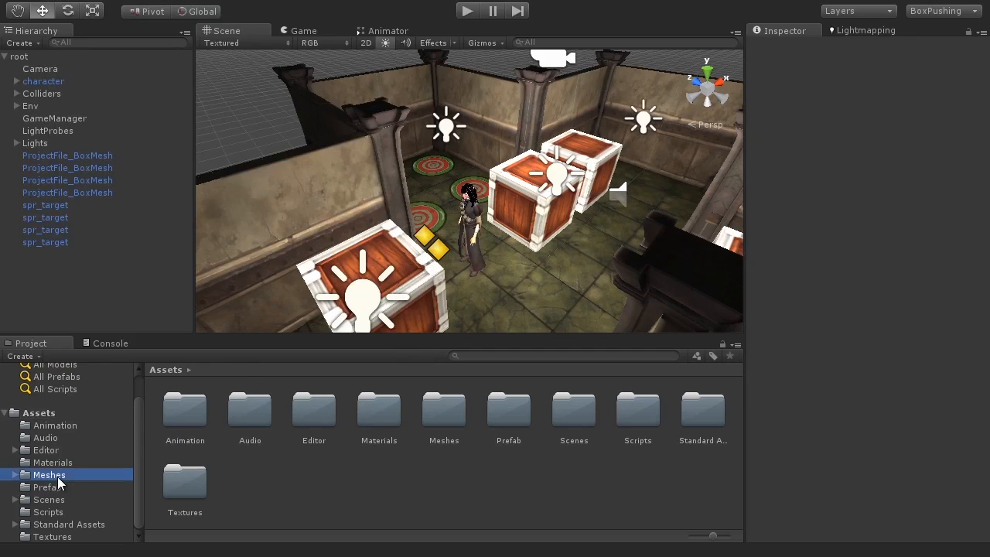
pyautogui.click(297, 414)
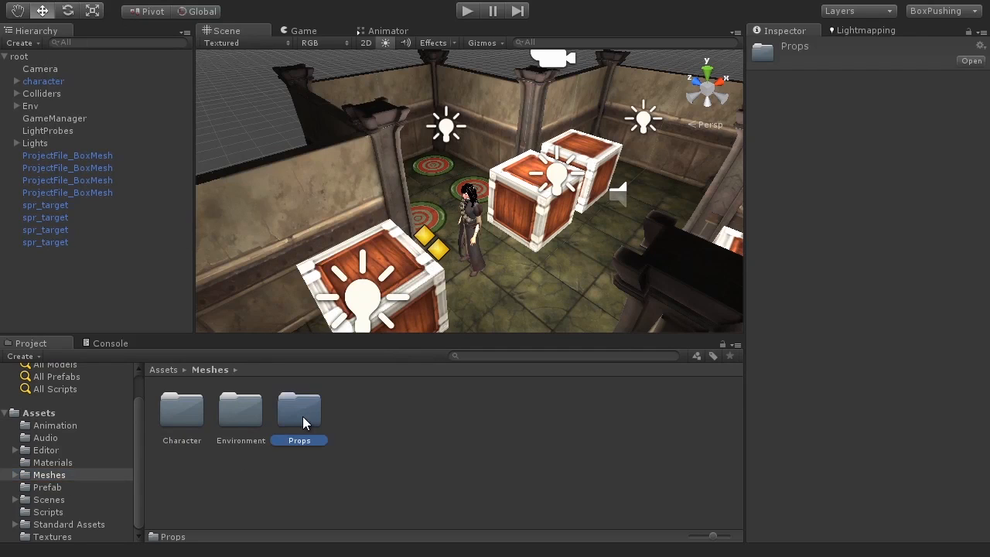
# Drag ProjectFile_WallTorch from Props into the scene and move it to X 1.3478.
pyautogui.doubleClick(302, 416)
pyautogui.click(474, 412)
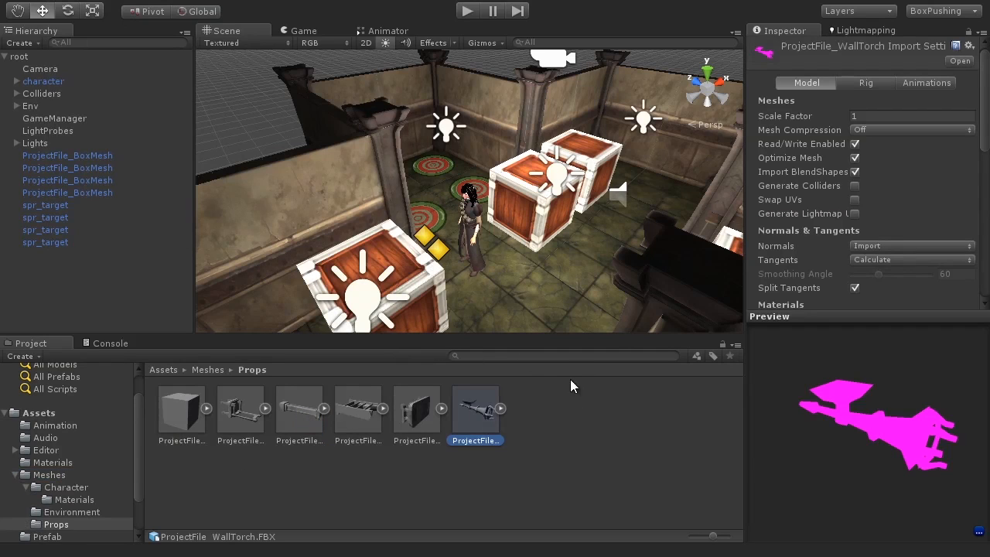
pyautogui.moveTo(919, 468); pyautogui.dragTo(832, 378)
pyautogui.moveTo(478, 412); pyautogui.dragTo(643, 170)
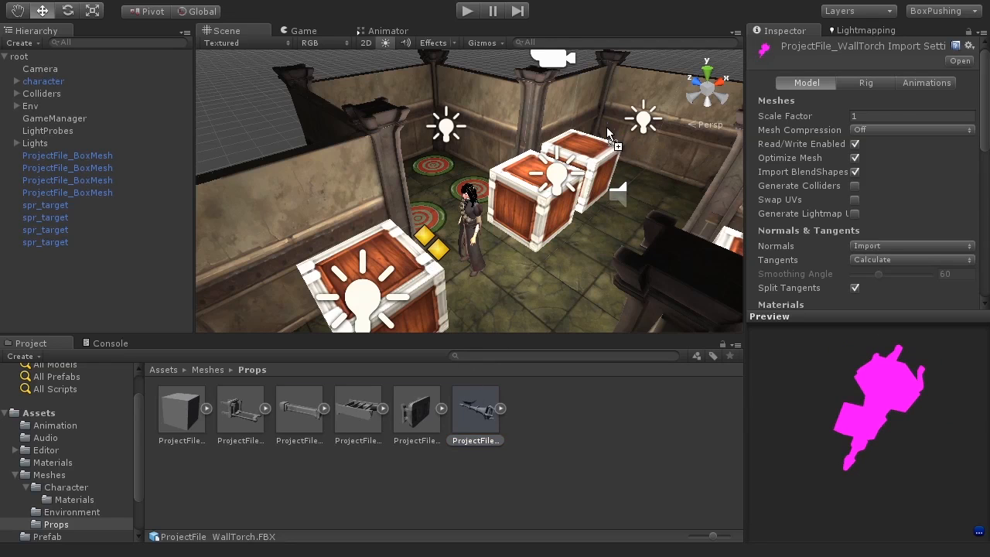
pyautogui.moveTo(606, 127); pyautogui.dragTo(606, 127)
pyautogui.press('f')
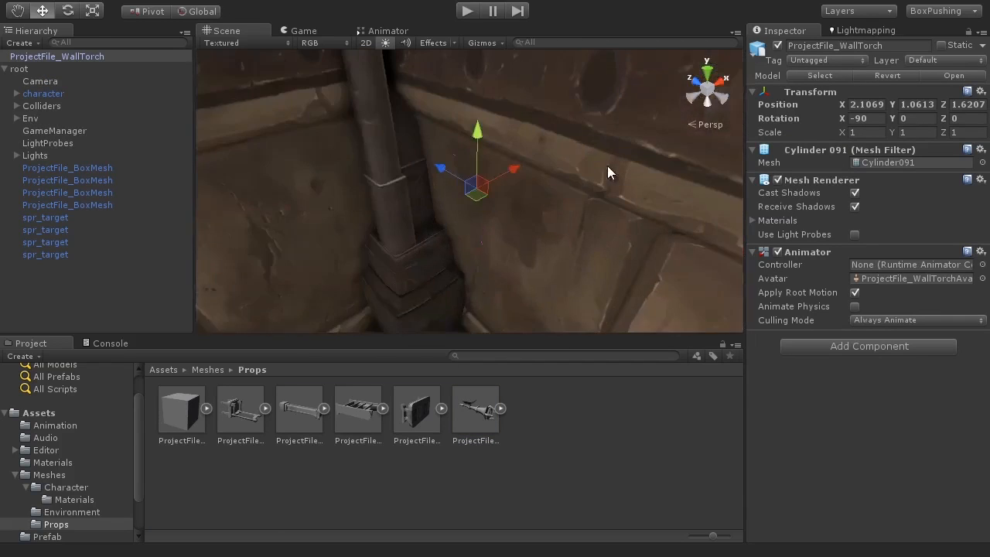
pyautogui.keyDown('alt'); pyautogui.moveTo(580, 235); pyautogui.dragTo(572, 177); pyautogui.keyUp('alt')
pyautogui.scroll(-3, 493, 165)
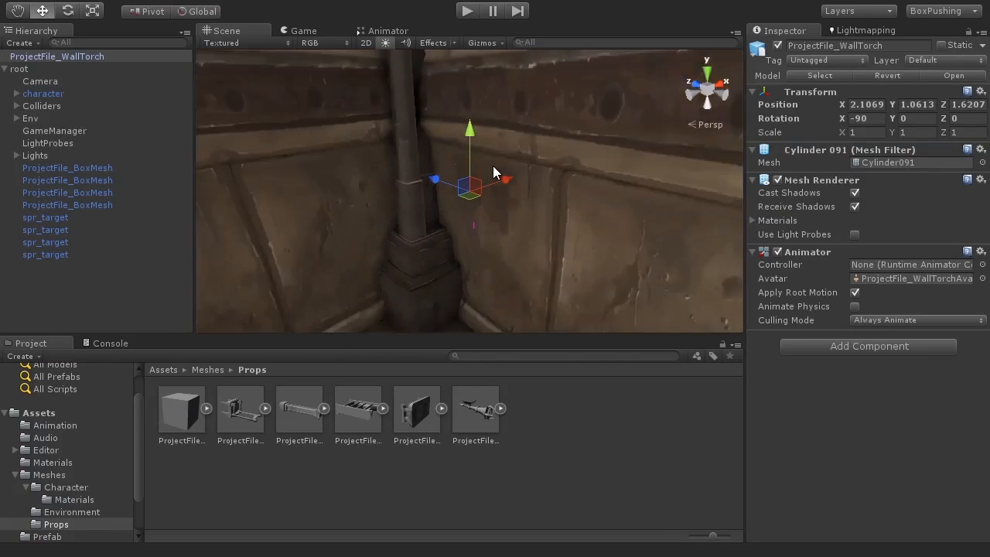
pyautogui.scroll(-3, 493, 165)
pyautogui.moveTo(490, 178); pyautogui.dragTo(467, 225)
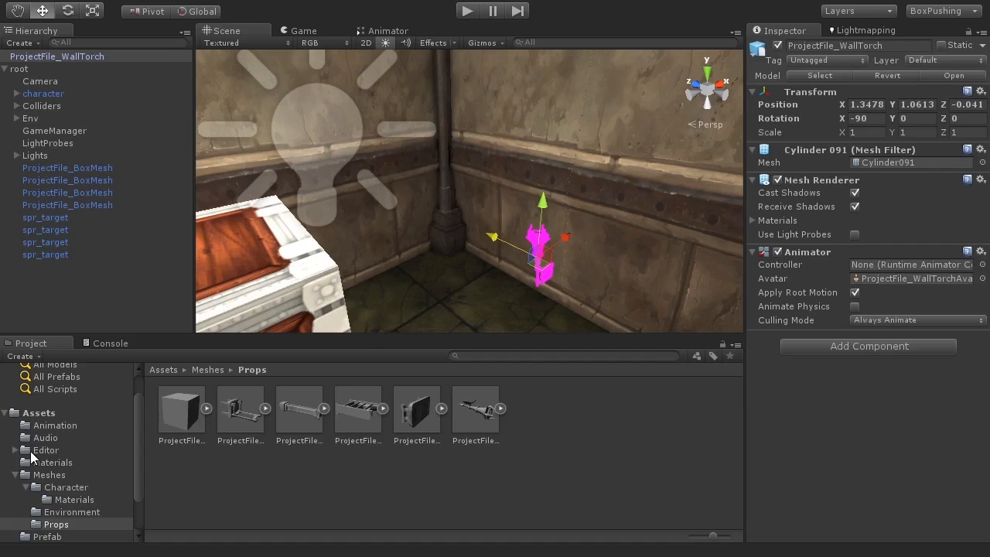
# Apply the PropMat material from the Materials folder to the wall torch.
pyautogui.click(54, 462)
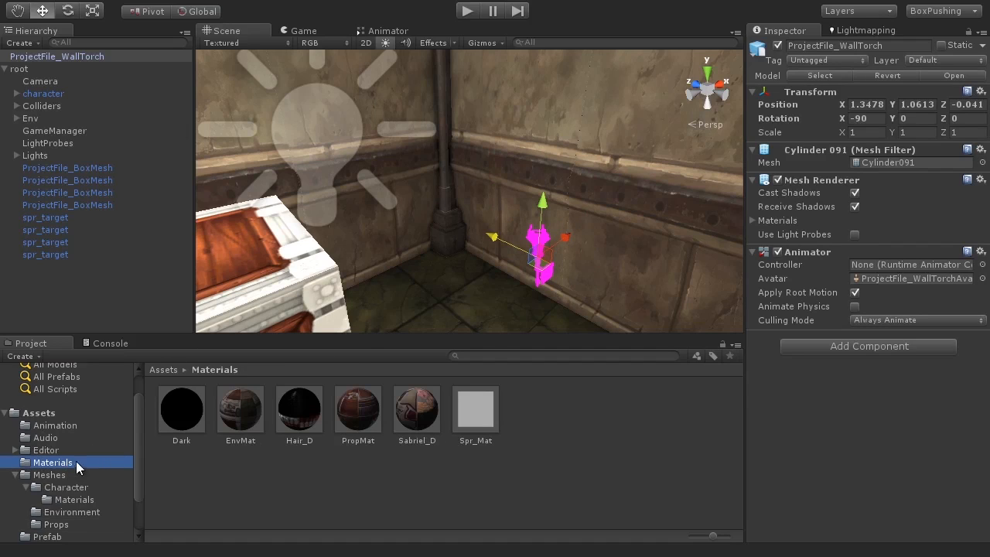
pyautogui.moveTo(353, 417); pyautogui.dragTo(541, 241)
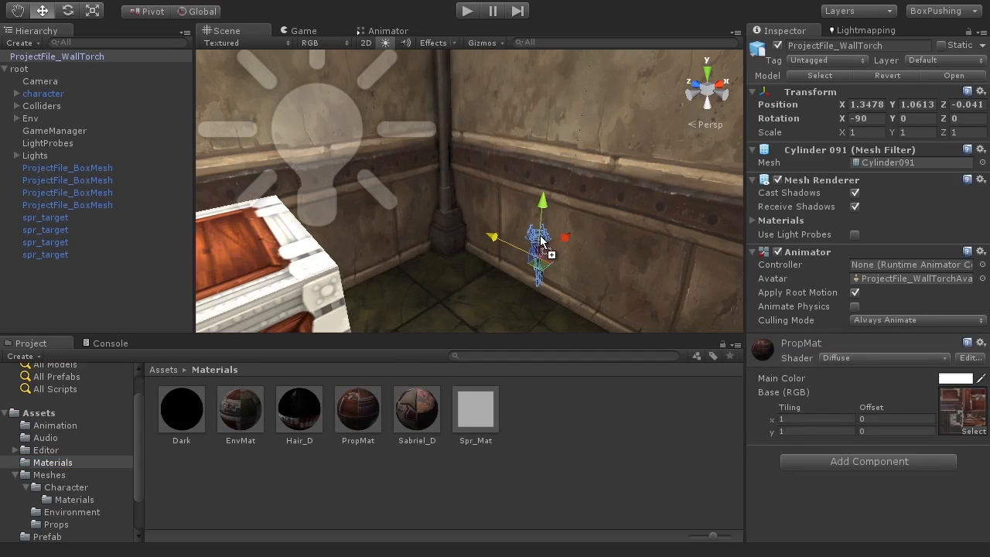
pyautogui.press('f')
pyautogui.keyDown('alt'); pyautogui.moveTo(468, 265); pyautogui.dragTo(657, 250); pyautogui.keyUp('alt')
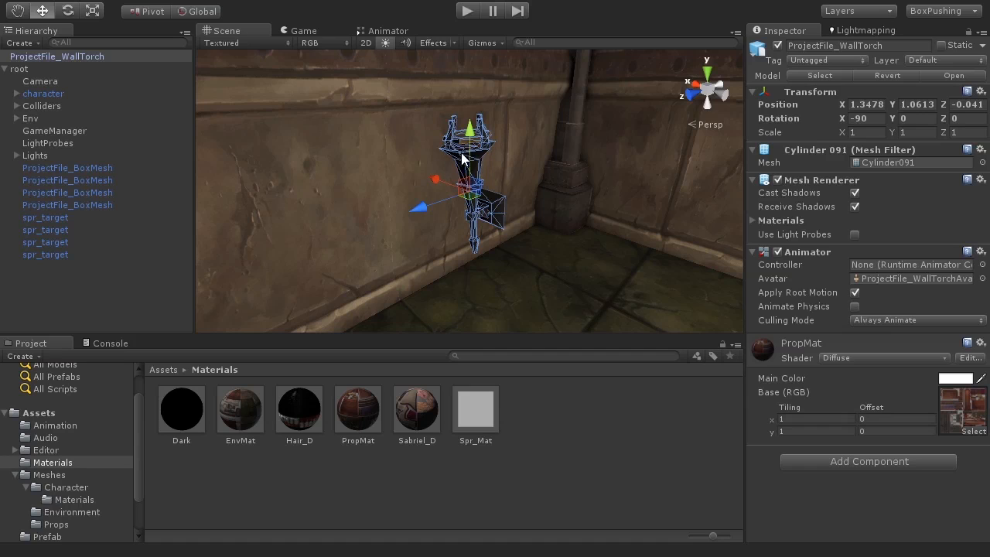
# Enable Use Light Probes on the torch and slide it along Z toward the wall.
pyautogui.click(855, 235)
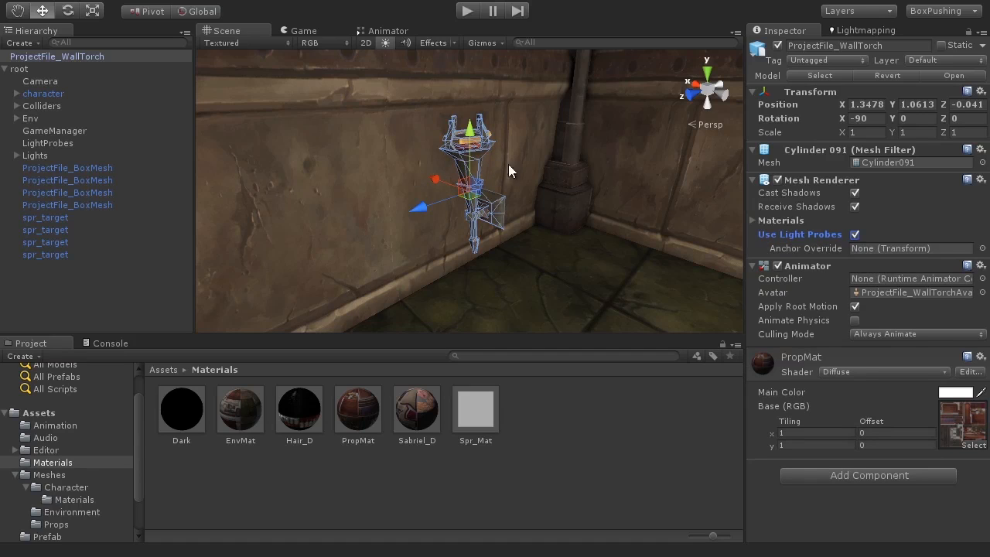
pyautogui.keyDown('alt'); pyautogui.moveTo(479, 246); pyautogui.dragTo(379, 246); pyautogui.keyUp('alt')
pyautogui.moveTo(384, 207); pyautogui.dragTo(590, 192)
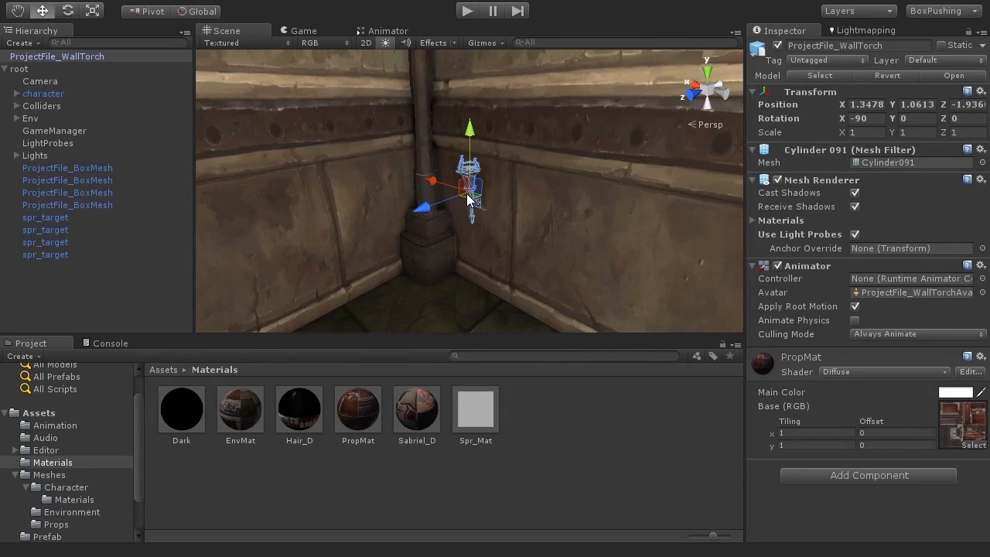
pyautogui.scroll(-2, 471, 195)
pyautogui.scroll(-3, 471, 193)
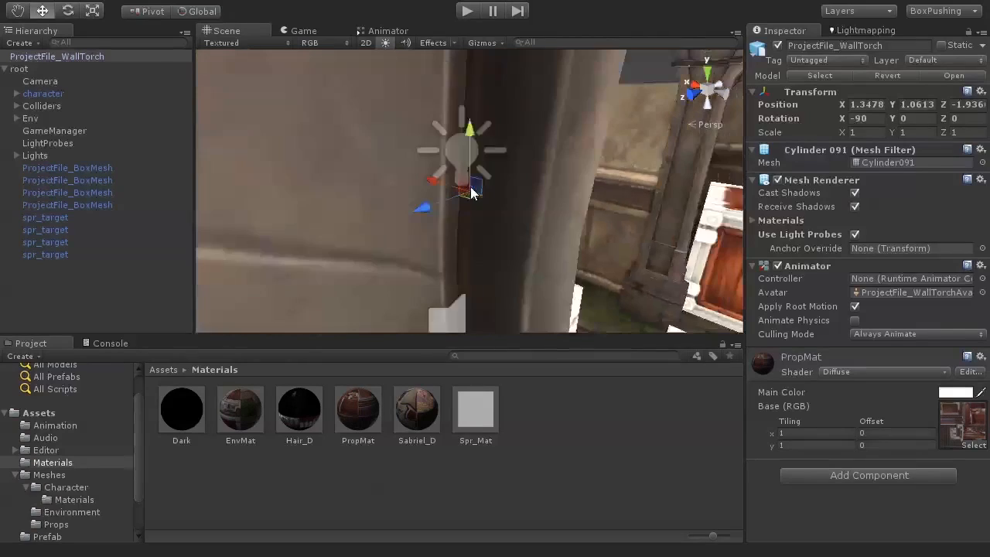
pyautogui.keyDown('alt'); pyautogui.moveTo(597, 227); pyautogui.dragTo(548, 240); pyautogui.keyUp('alt')
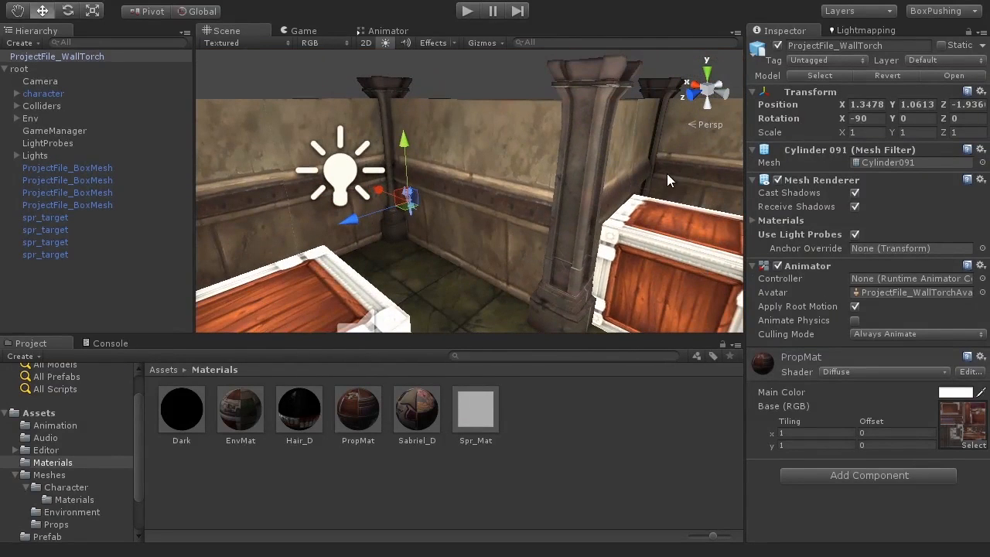
pyautogui.scroll(5, 421, 238)
pyautogui.moveTo(441, 217); pyautogui.dragTo(534, 194, button='middle')
pyautogui.scroll(3, 476, 213)
pyautogui.moveTo(346, 204); pyautogui.dragTo(340, 206)
# Raise the torch onto the flat wall at -0.472, 2.5085, -1.854, then deselect it.
pyautogui.moveTo(360, 141); pyautogui.dragTo(342, 47)
pyautogui.scroll(-6, 361, 149)
pyautogui.keyDown('alt'); pyautogui.moveTo(525, 237); pyautogui.dragTo(510, 242); pyautogui.keyUp('alt')
pyautogui.moveTo(400, 147); pyautogui.dragTo(520, 162)
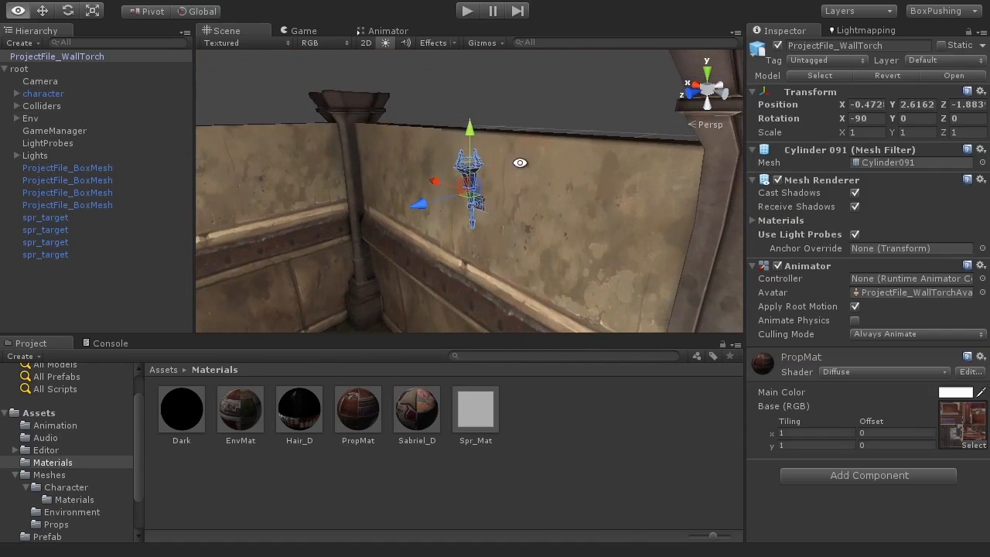
pyautogui.moveTo(471, 122); pyautogui.dragTo(468, 137)
pyautogui.scroll(2, 524, 244)
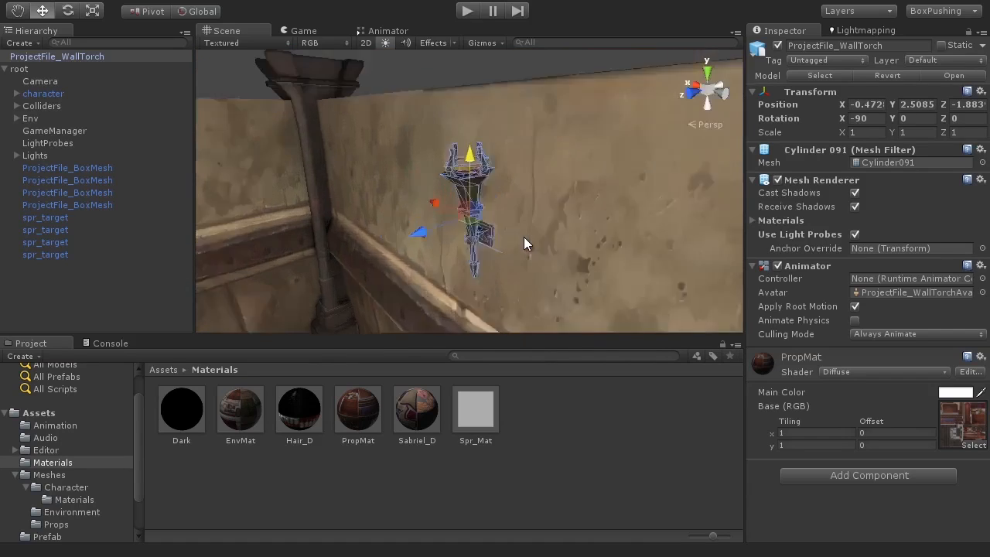
pyautogui.scroll(3, 523, 237)
pyautogui.scroll(-2, 522, 236)
pyautogui.moveTo(436, 249); pyautogui.dragTo(530, 276)
pyautogui.scroll(-3, 441, 256)
pyautogui.click(485, 78)
pyautogui.scroll(-3, 450, 242)
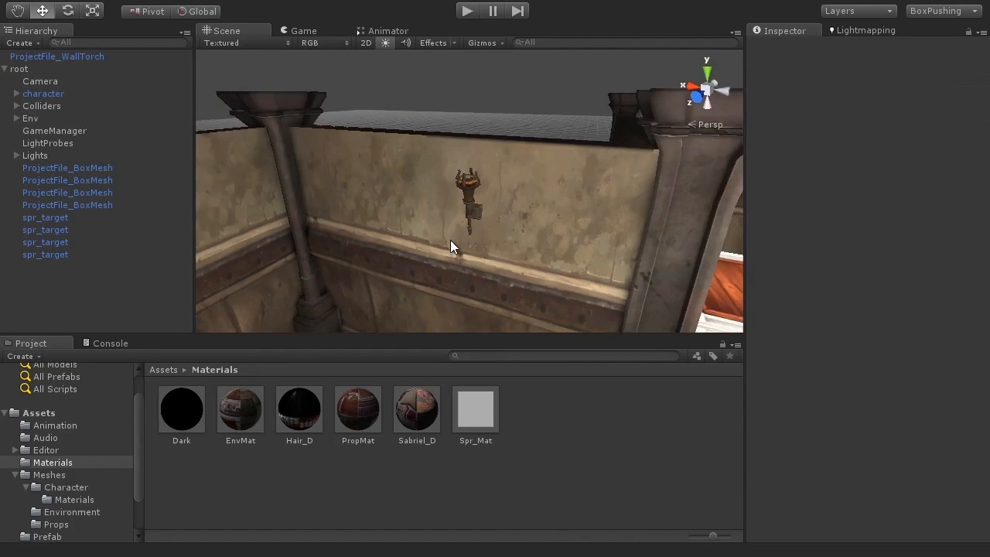
pyautogui.keyDown('alt'); pyautogui.moveTo(534, 238); pyautogui.dragTo(285, 103); pyautogui.keyUp('alt')
pyautogui.scroll(5, 411, 221)
# Create a Particle System, frame it, and parent it under ProjectFile_WallTorch.
pyautogui.click(131, 2)
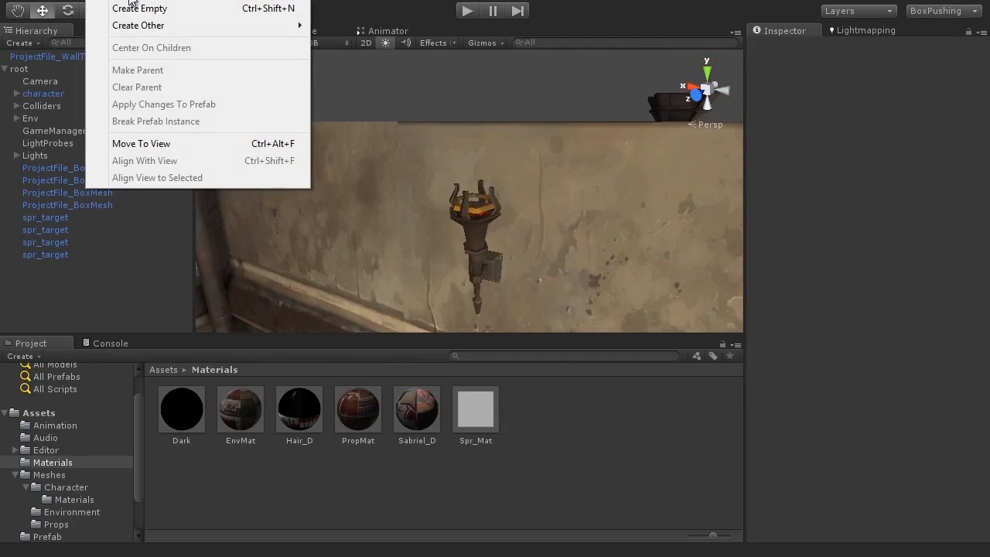
pyautogui.moveTo(137, 24)
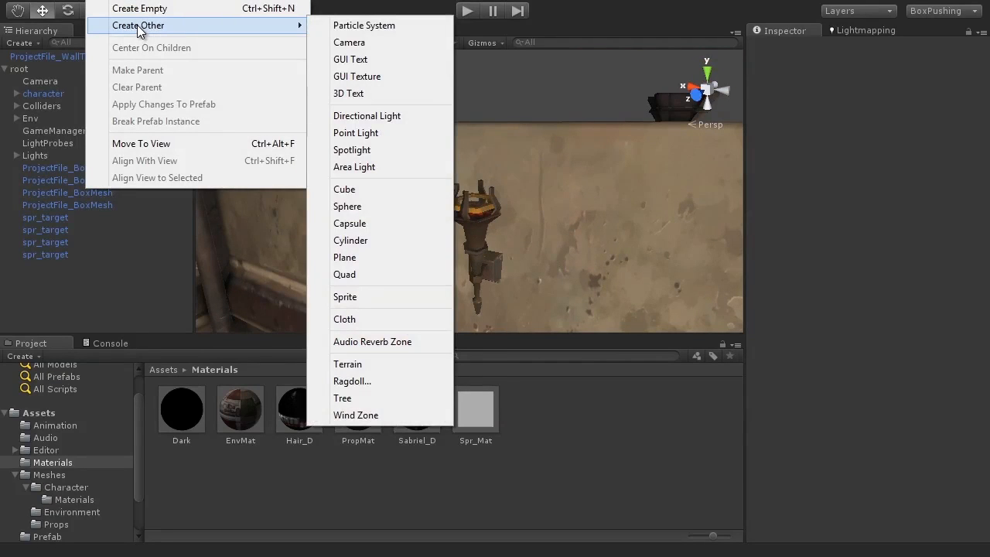
pyautogui.click(389, 29)
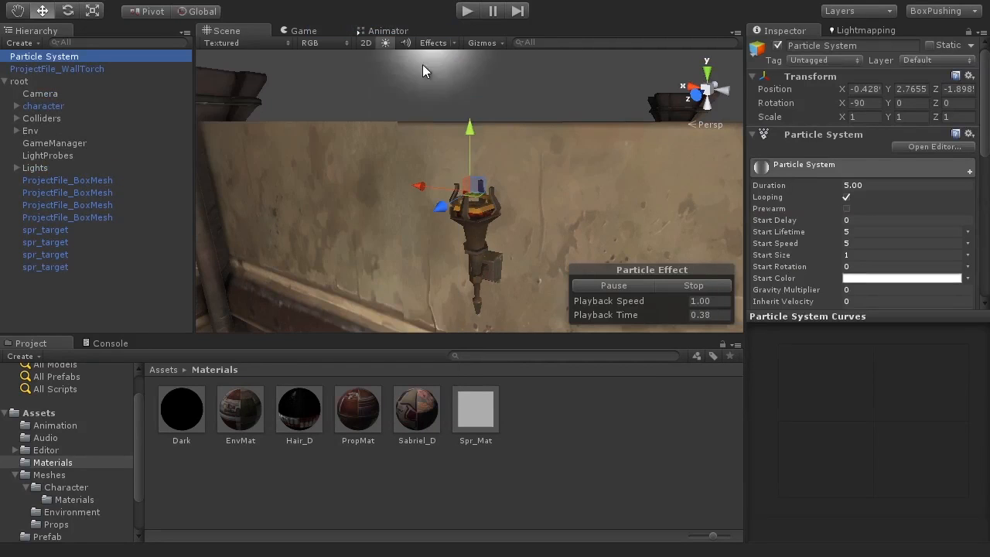
pyautogui.keyDown('alt'); pyautogui.moveTo(487, 196); pyautogui.dragTo(537, 75); pyautogui.keyUp('alt')
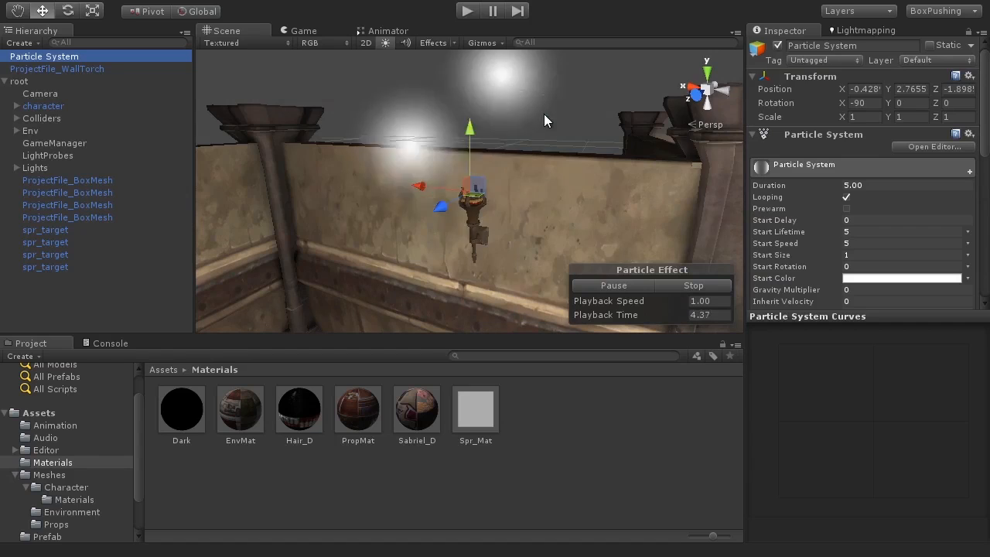
pyautogui.press('f')
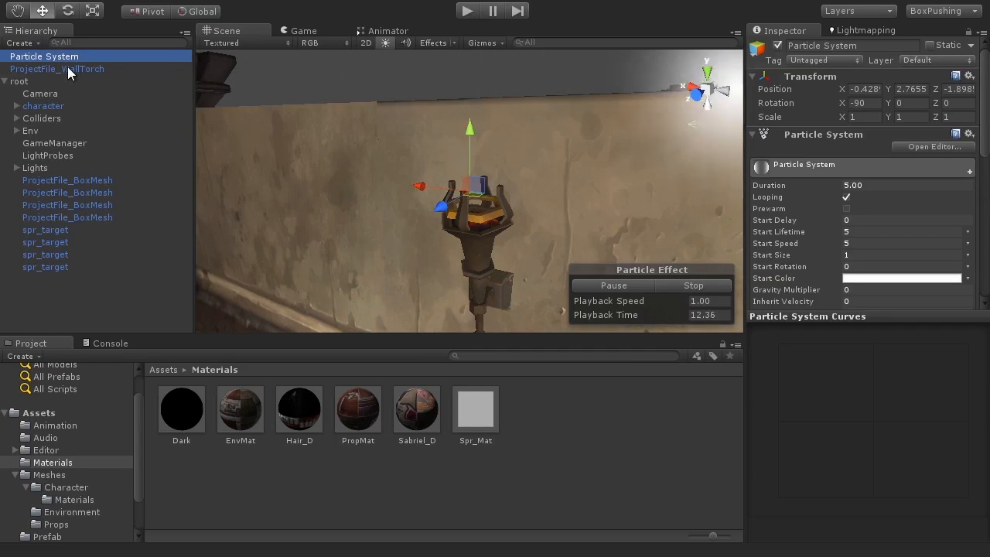
pyautogui.moveTo(54, 60); pyautogui.dragTo(99, 71)
# Move the child particle system so it sits centred on the torch head.
pyautogui.click(4, 56)
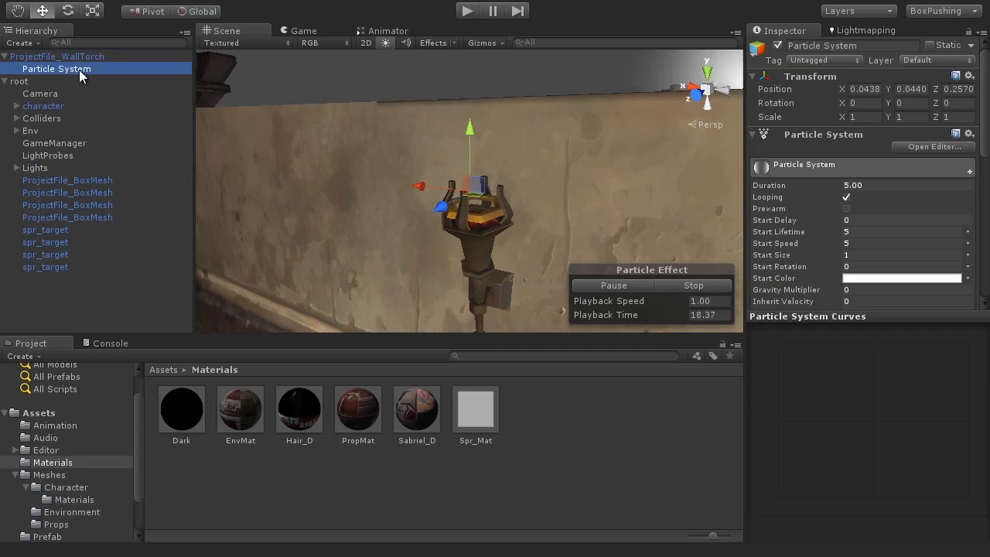
pyautogui.keyDown('alt'); pyautogui.moveTo(517, 161); pyautogui.dragTo(544, 258); pyautogui.keyUp('alt')
pyautogui.scroll(5, 527, 256)
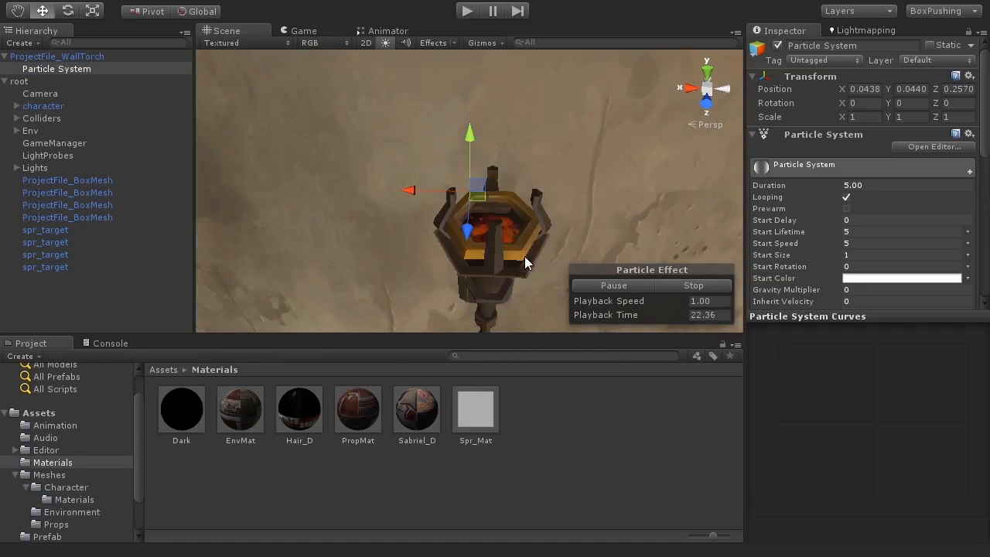
pyautogui.keyDown('alt'); pyautogui.moveTo(427, 236); pyautogui.dragTo(515, 274); pyautogui.keyUp('alt')
pyautogui.moveTo(426, 199); pyautogui.dragTo(528, 237)
pyautogui.keyDown('alt'); pyautogui.moveTo(542, 178); pyautogui.dragTo(363, 188); pyautogui.keyUp('alt')
pyautogui.keyDown('alt'); pyautogui.moveTo(442, 251); pyautogui.dragTo(270, 232); pyautogui.keyUp('alt')
pyautogui.moveTo(373, 237); pyautogui.dragTo(390, 230)
# View the torch and its particles from a distance, then reselect the Particle System.
pyautogui.keyDown('alt'); pyautogui.moveTo(524, 235); pyautogui.dragTo(809, 101); pyautogui.keyUp('alt')
pyautogui.scroll(-10, 560, 221)
pyautogui.keyDown('alt'); pyautogui.moveTo(398, 230); pyautogui.dragTo(486, 272); pyautogui.keyUp('alt')
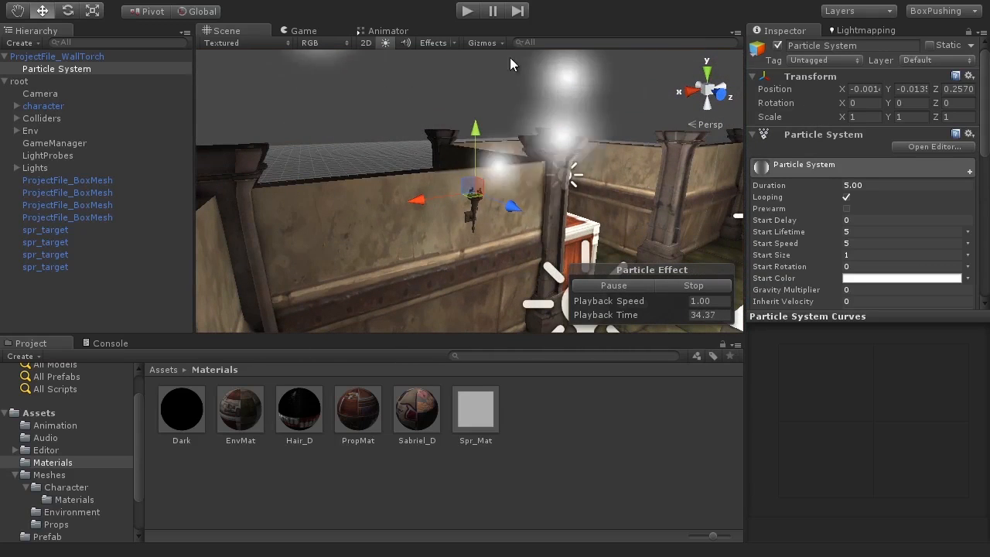
pyautogui.click(286, 100)
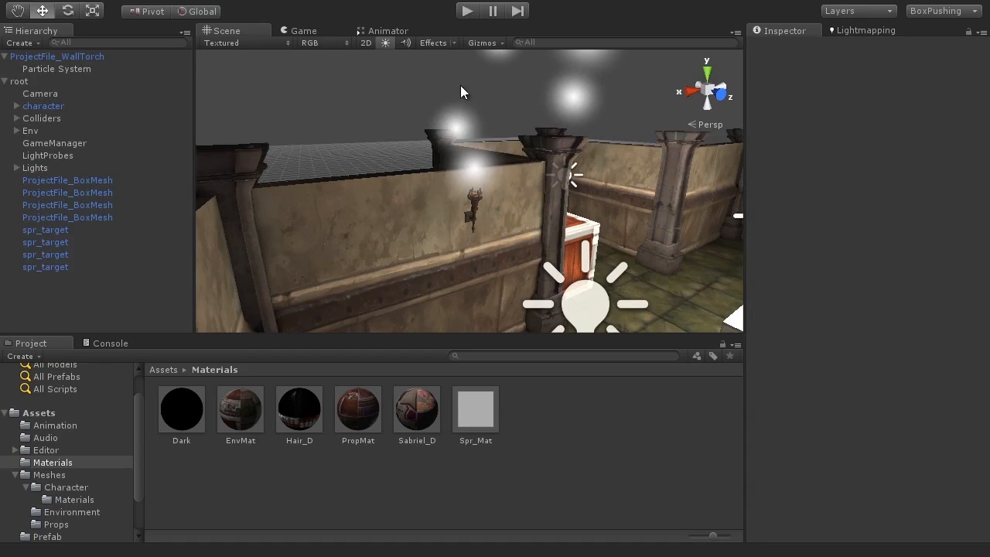
pyautogui.click(86, 70)
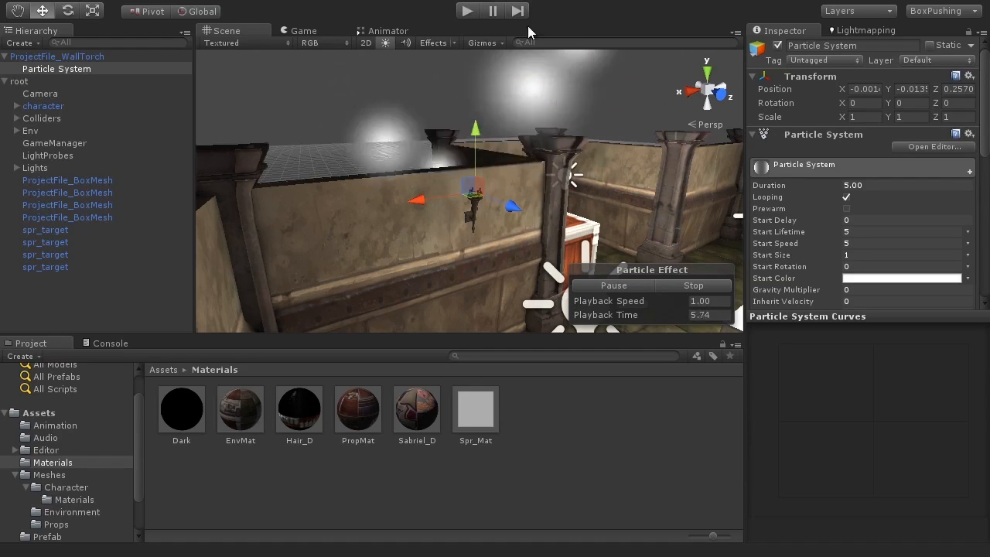
pyautogui.keyDown('alt'); pyautogui.moveTo(507, 149); pyautogui.dragTo(532, 160); pyautogui.keyUp('alt')
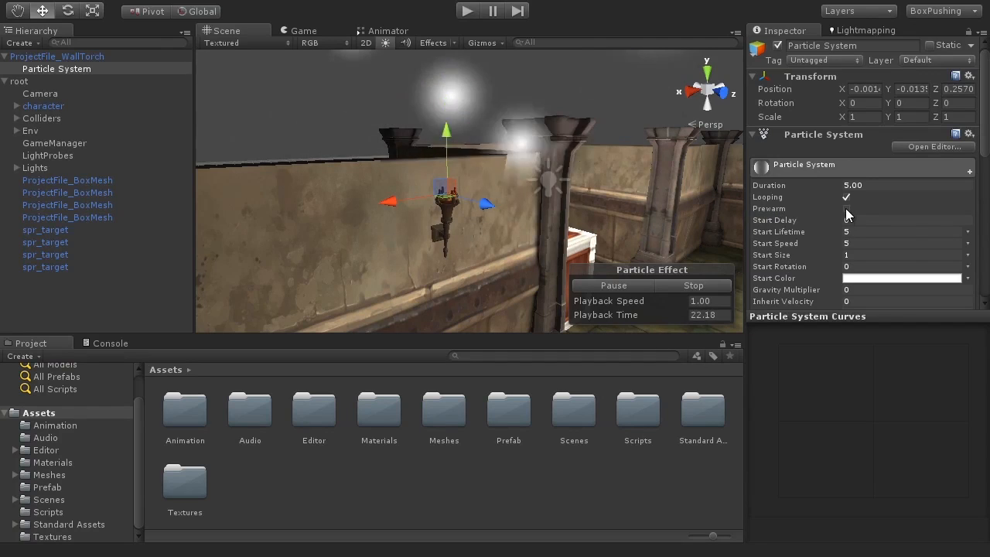
# Compare Prewarm on and off with Stop and Simulate, leaving Prewarm enabled.
pyautogui.click(845, 208)
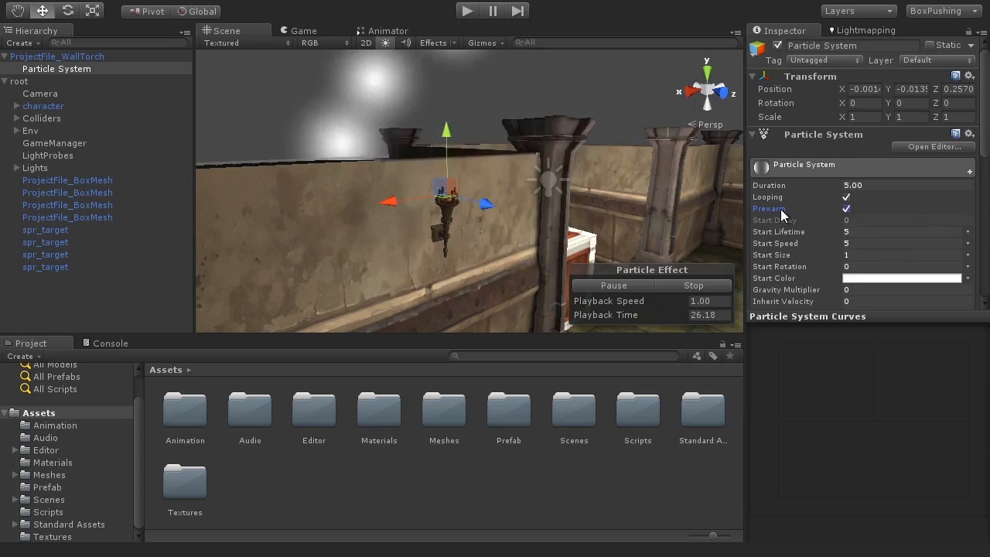
pyautogui.click(846, 209)
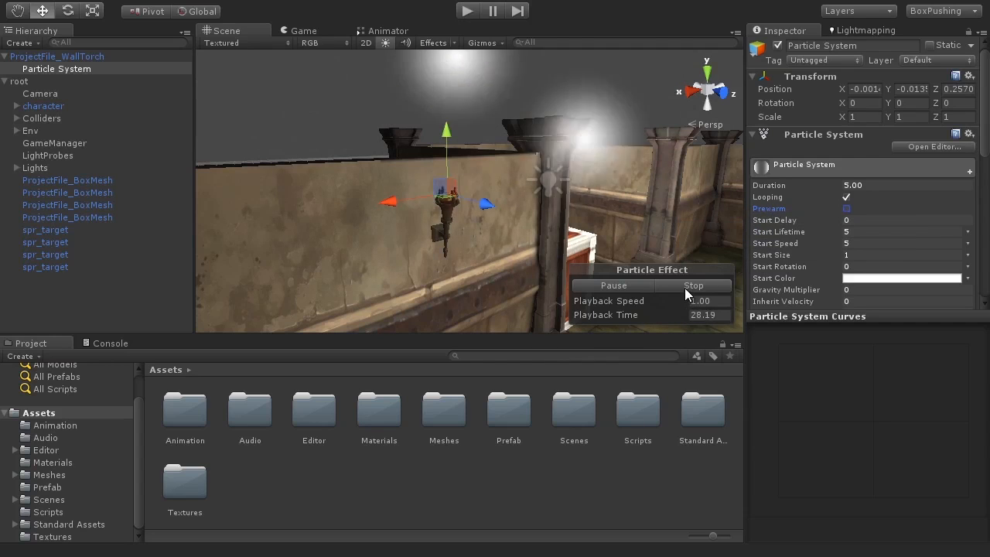
pyautogui.click(684, 287)
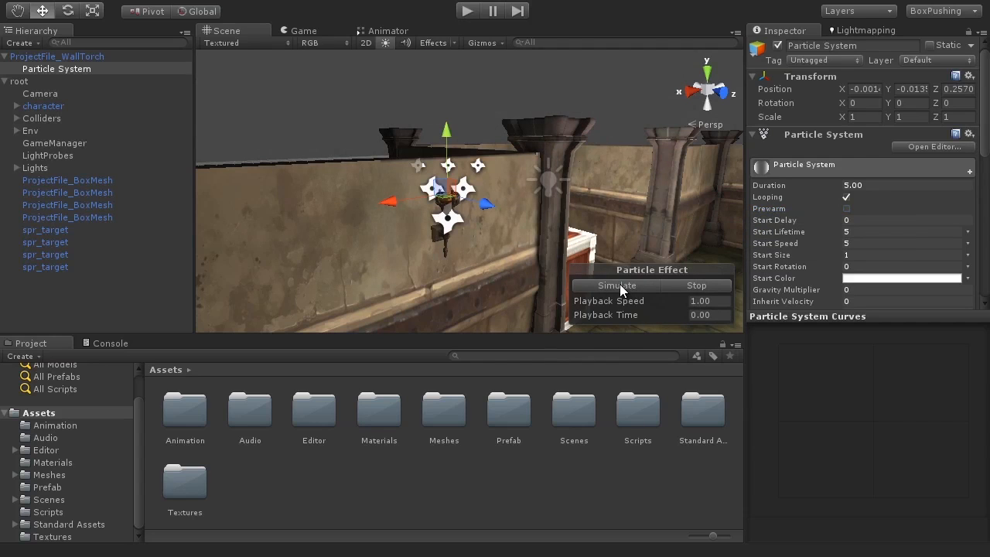
pyautogui.click(620, 284)
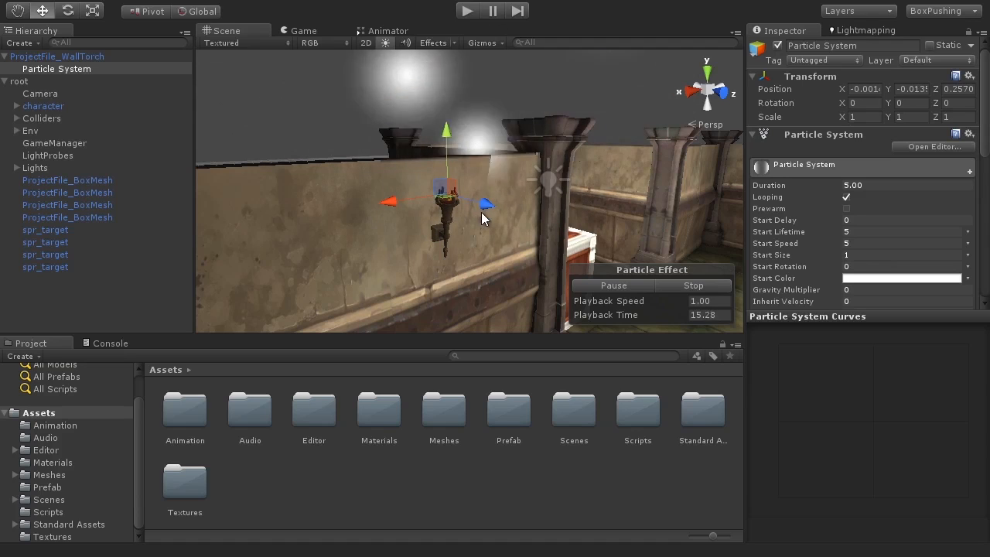
pyautogui.click(846, 208)
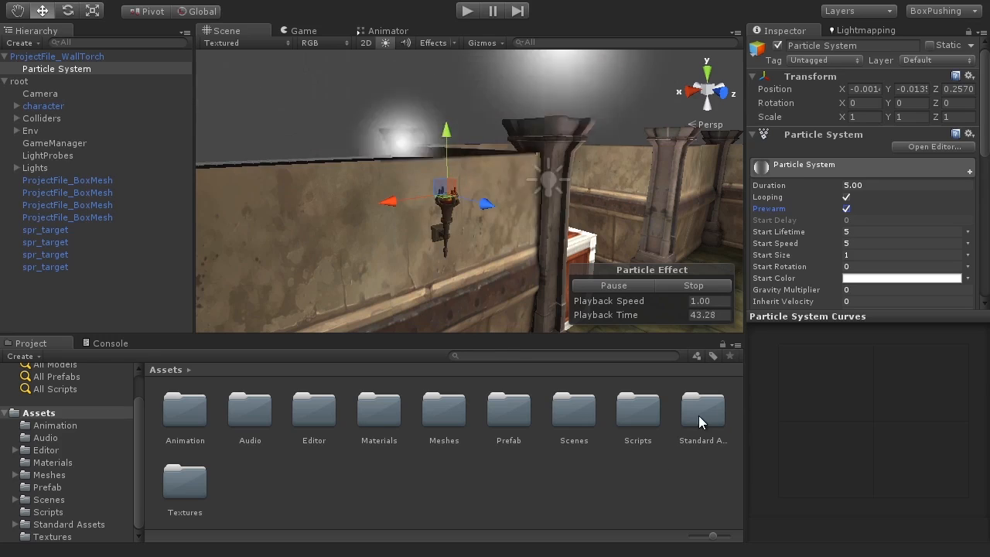
# Browse into Standard Assets > Particles > Sources > Textures to reveal fire3, flameE and smoke textures.
pyautogui.click(28, 523)
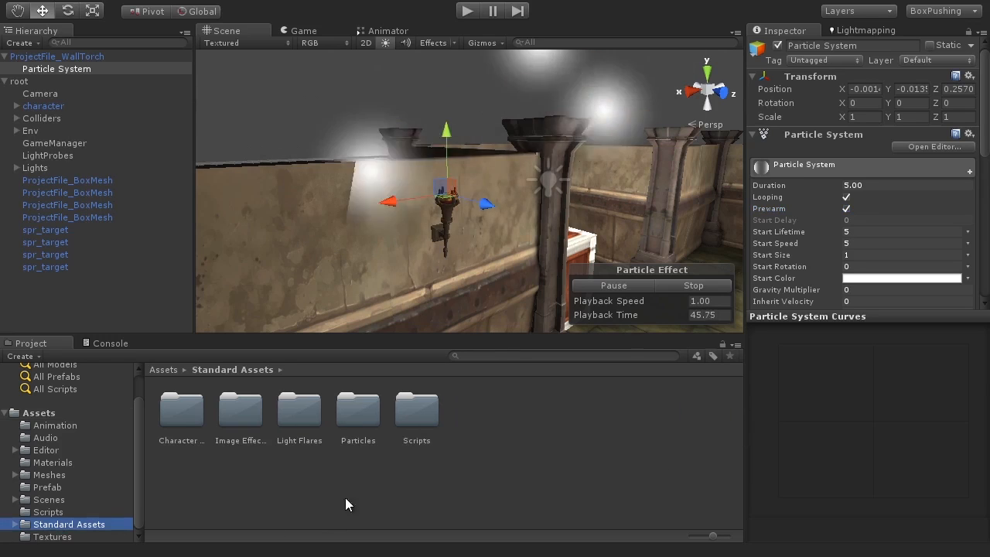
pyautogui.doubleClick(356, 413)
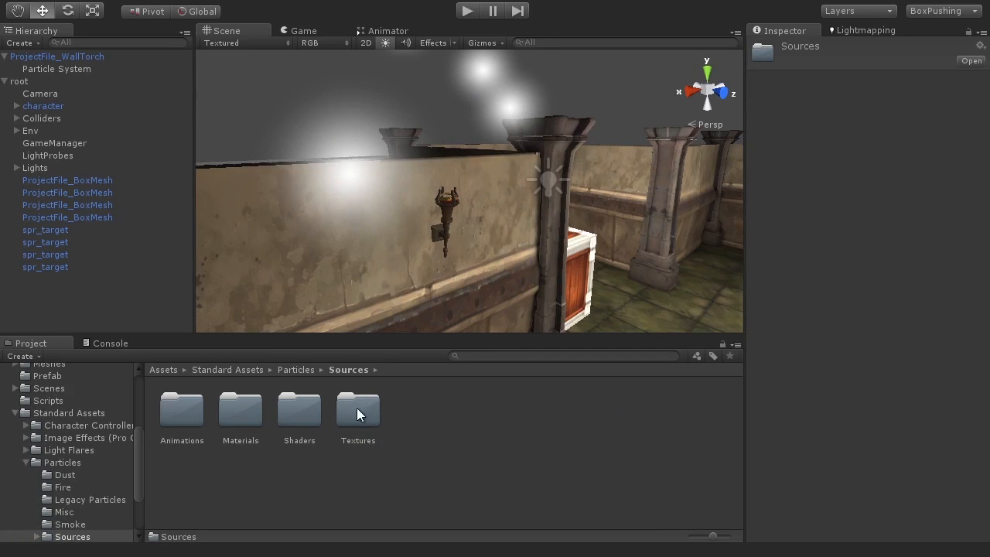
pyautogui.doubleClick(358, 411)
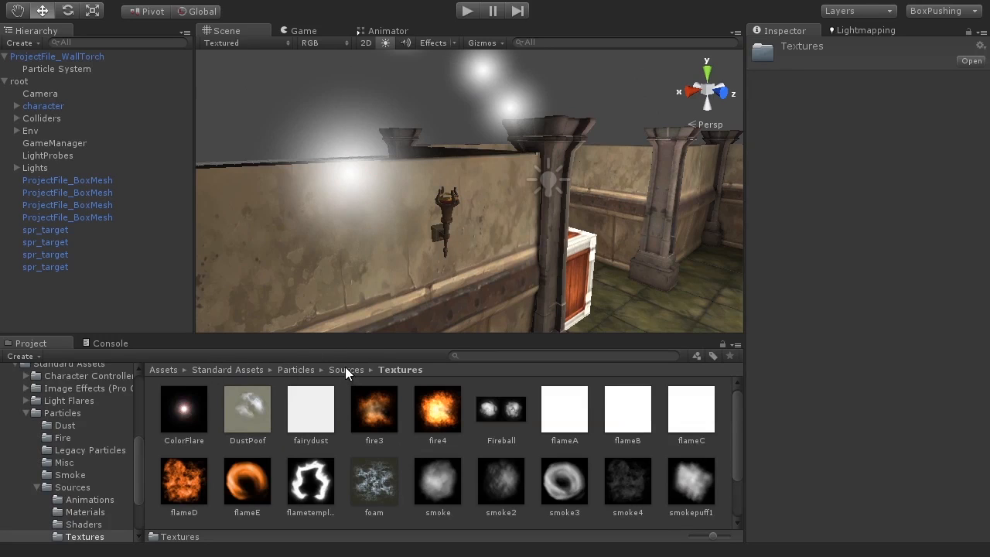
pyautogui.moveTo(735, 413); pyautogui.dragTo(723, 396)
# Try fire3, fire4 and flameD on the Particle System, settling on the flameE texture.
pyautogui.click(75, 69)
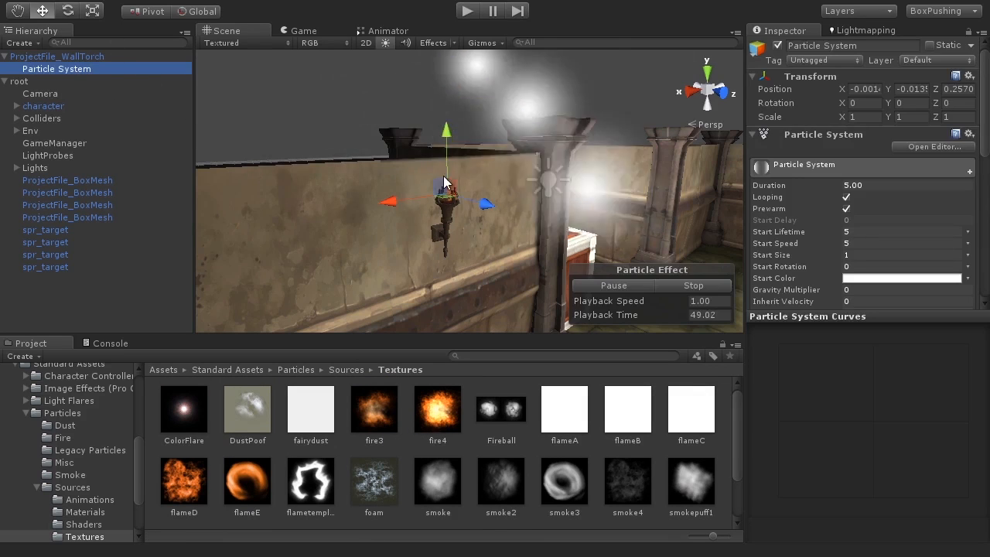
pyautogui.moveTo(363, 424); pyautogui.dragTo(73, 70)
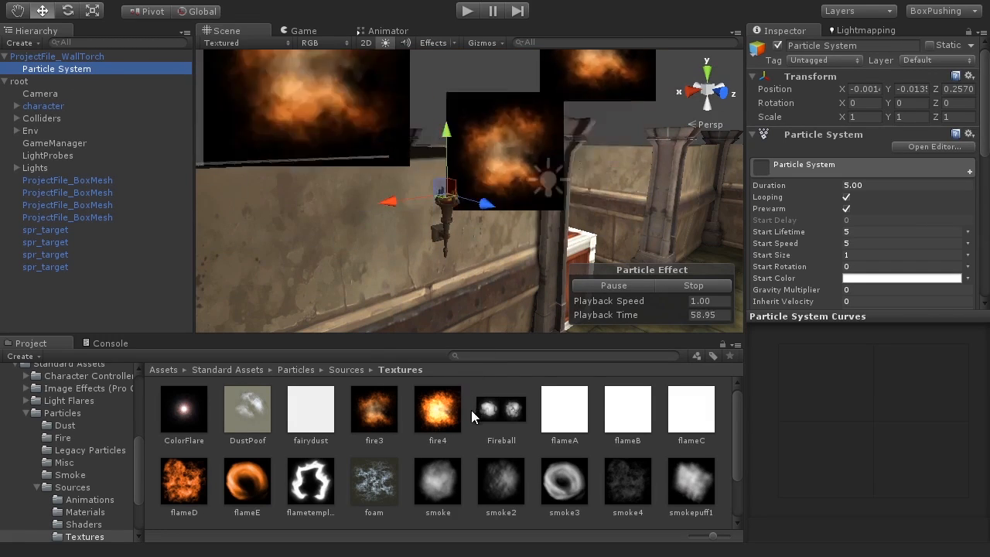
pyautogui.moveTo(455, 439); pyautogui.dragTo(79, 67)
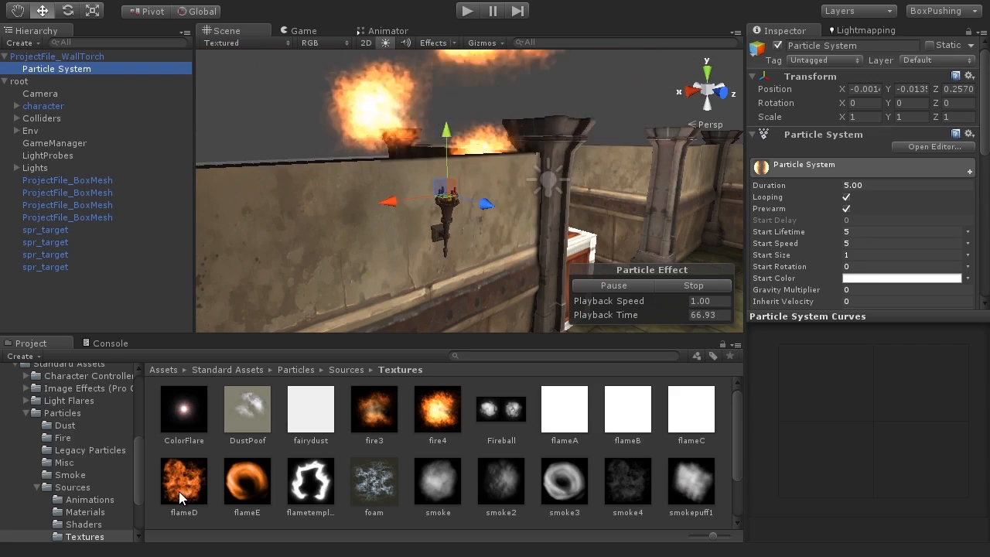
pyautogui.moveTo(178, 491); pyautogui.dragTo(81, 70)
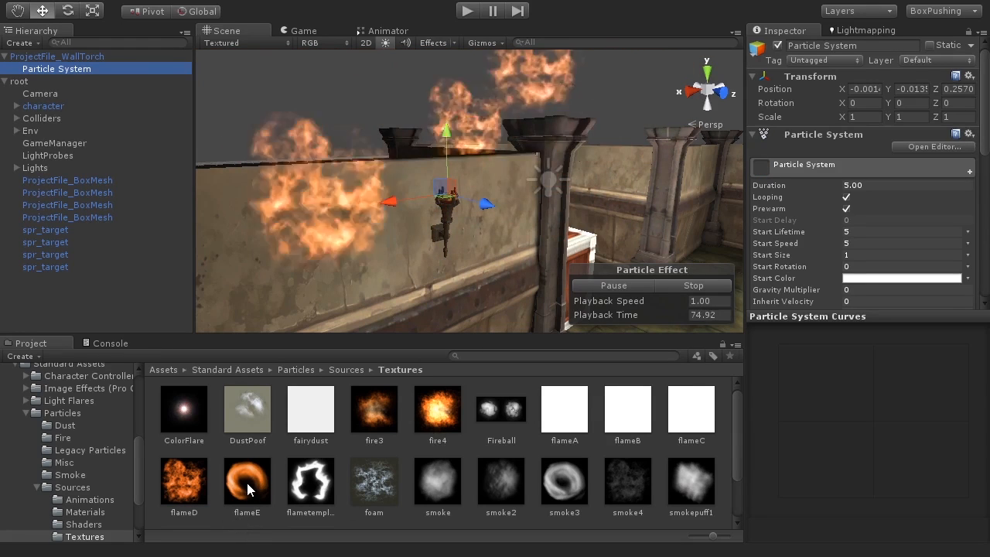
pyautogui.moveTo(246, 479); pyautogui.dragTo(80, 68)
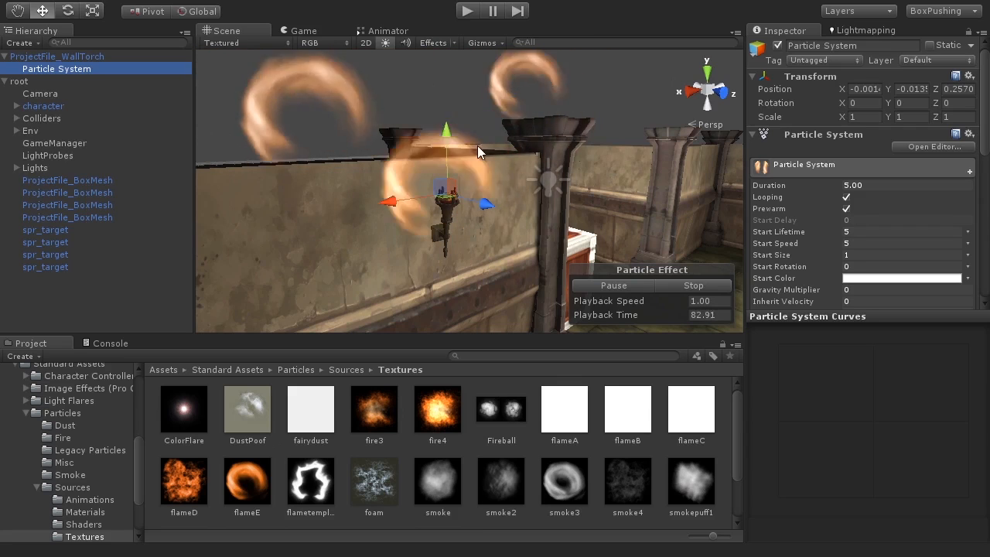
# Widen the Scene view and give the Inspector's particle properties more room.
pyautogui.keyDown('alt'); pyautogui.moveTo(508, 164); pyautogui.dragTo(486, 216); pyautogui.keyUp('alt')
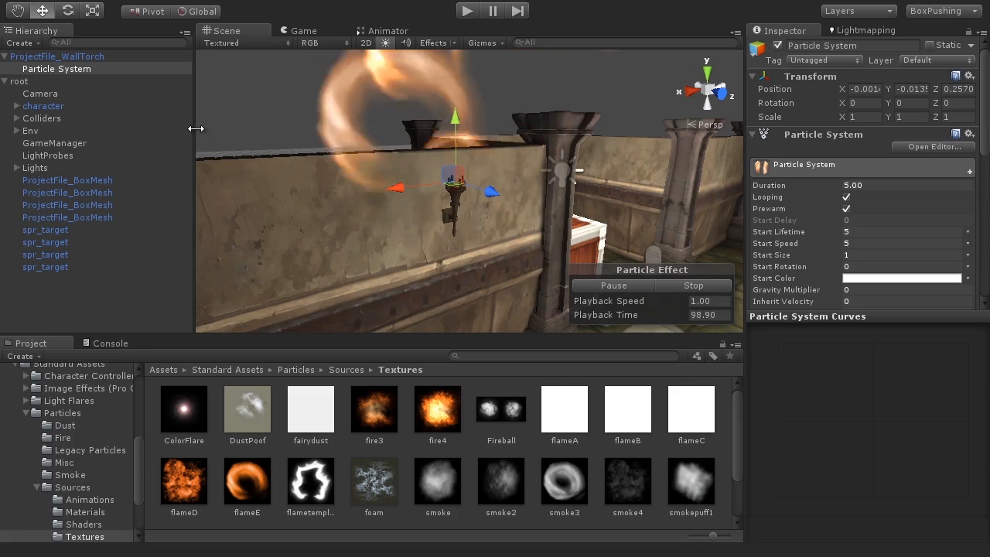
pyautogui.moveTo(193, 126); pyautogui.dragTo(140, 132)
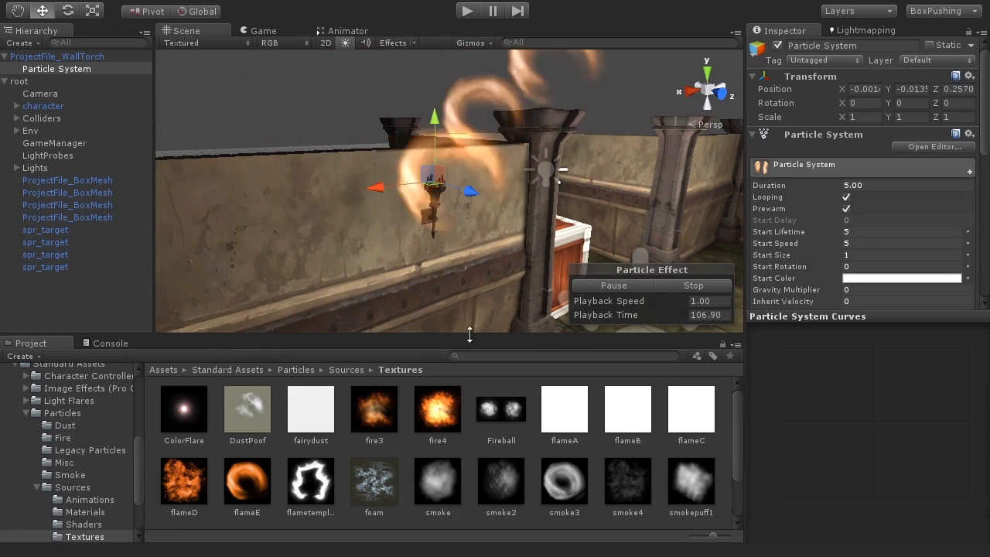
pyautogui.moveTo(741, 142); pyautogui.dragTo(687, 142)
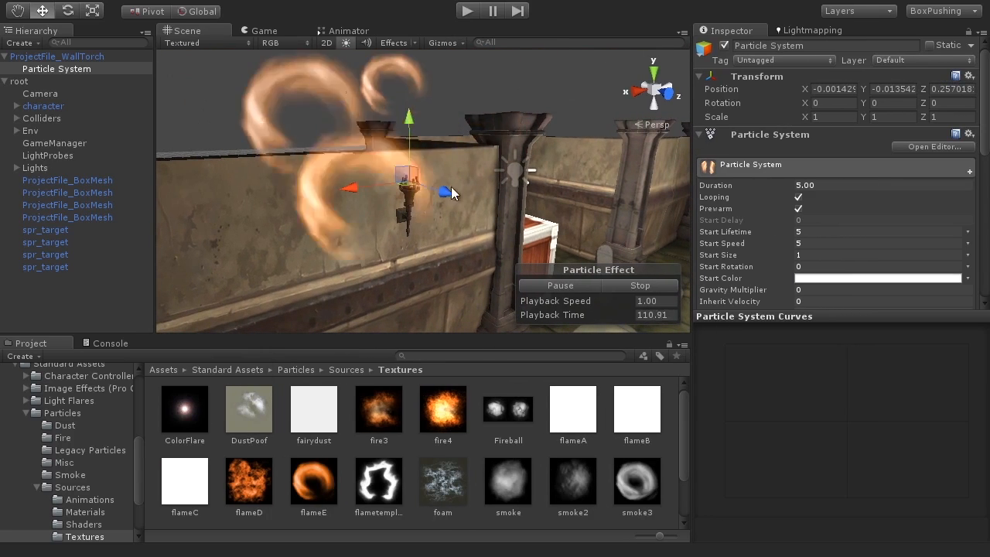
# Orbit and zoom the Scene view to a lower, closer angle on the torch.
pyautogui.keyDown('alt'); pyautogui.moveTo(433, 210); pyautogui.dragTo(356, 259); pyautogui.keyUp('alt')
pyautogui.scroll(-3, 422, 232)
pyautogui.scroll(-5, 422, 232)
pyautogui.scroll(5, 442, 239)
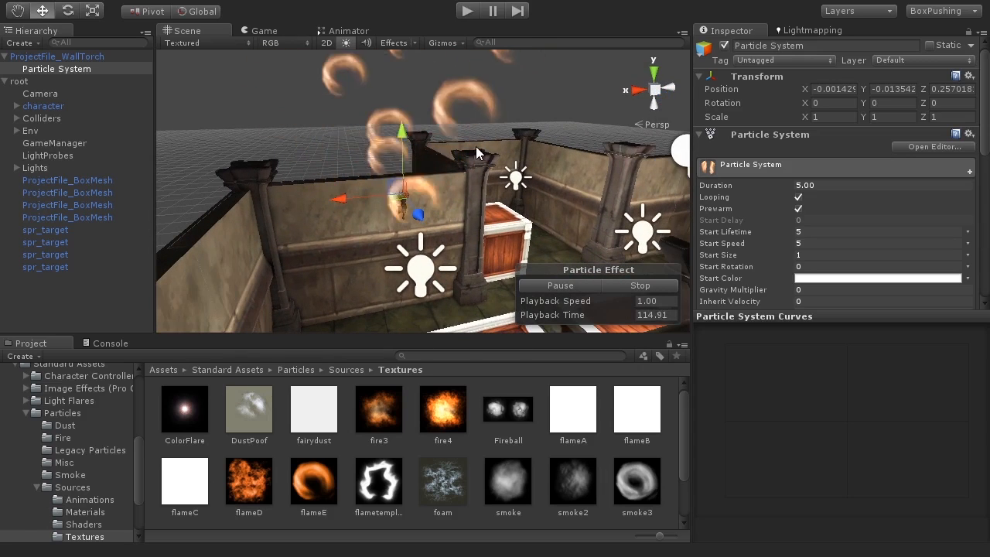
pyautogui.keyDown('alt'); pyautogui.moveTo(400, 154); pyautogui.dragTo(452, 161); pyautogui.keyUp('alt')
pyautogui.moveTo(452, 162); pyautogui.dragTo(447, 218, button='middle')
pyautogui.scroll(1, 448, 219)
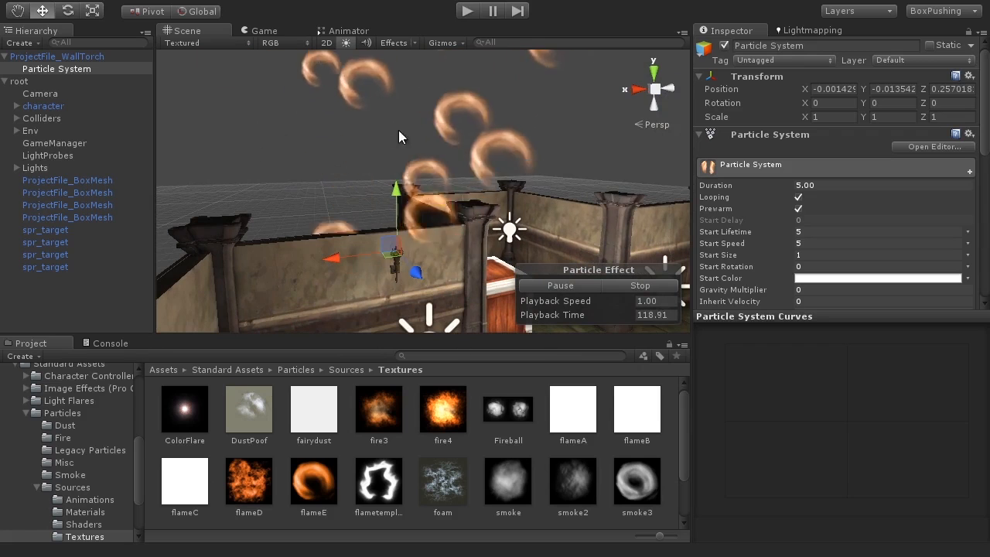
pyautogui.keyDown('alt'); pyautogui.moveTo(412, 287); pyautogui.dragTo(416, 248); pyautogui.keyUp('alt')
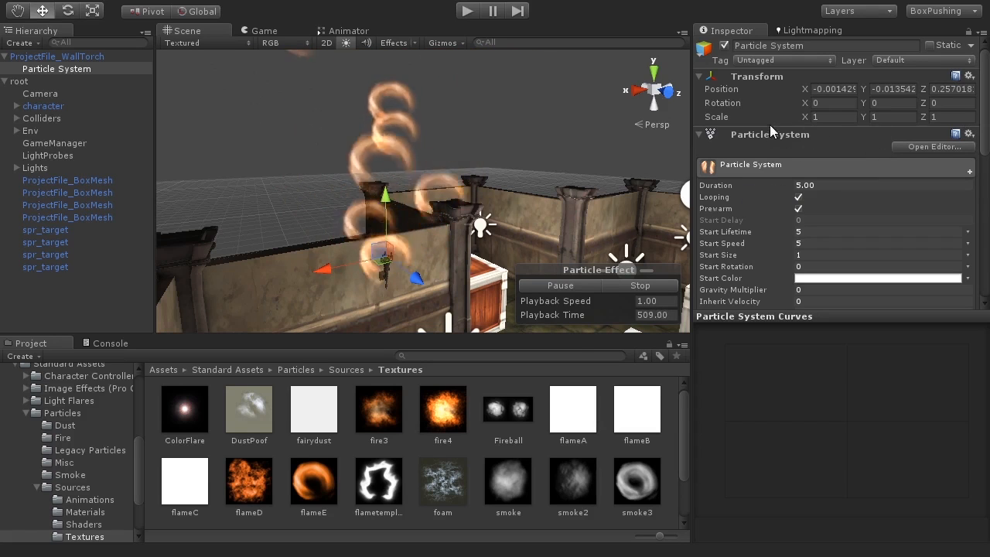
# Expand the Shape module and recentre the Scene view on the flames.
pyautogui.scroll(-5, 850, 180)
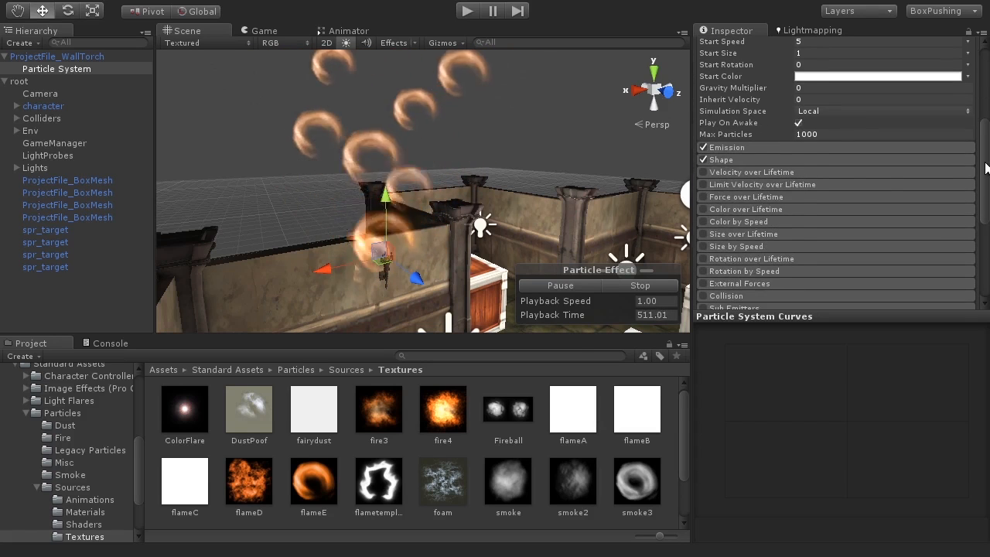
pyautogui.click(736, 158)
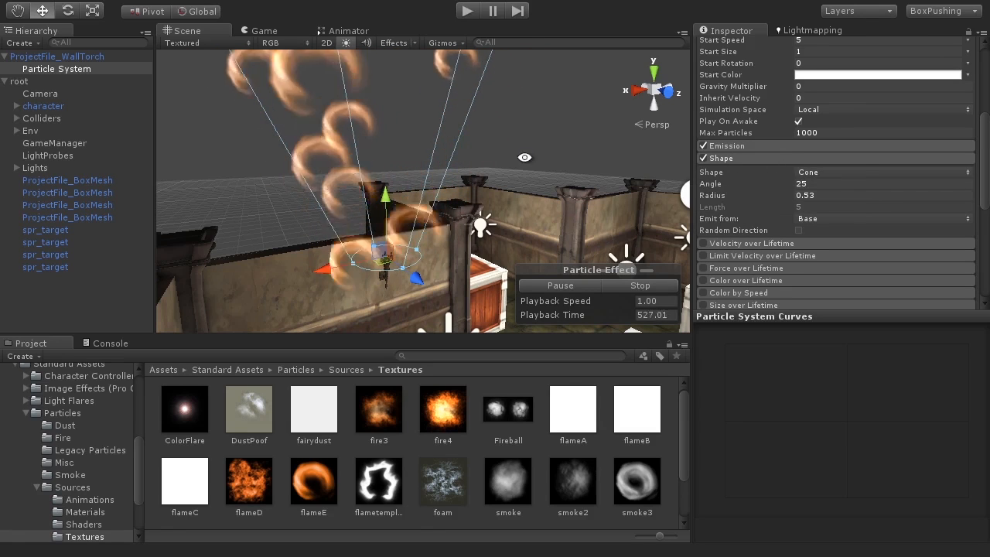
pyautogui.moveTo(525, 145); pyautogui.dragTo(557, 150, button='middle')
pyautogui.scroll(-3, 515, 147)
pyautogui.scroll(-1, 515, 147)
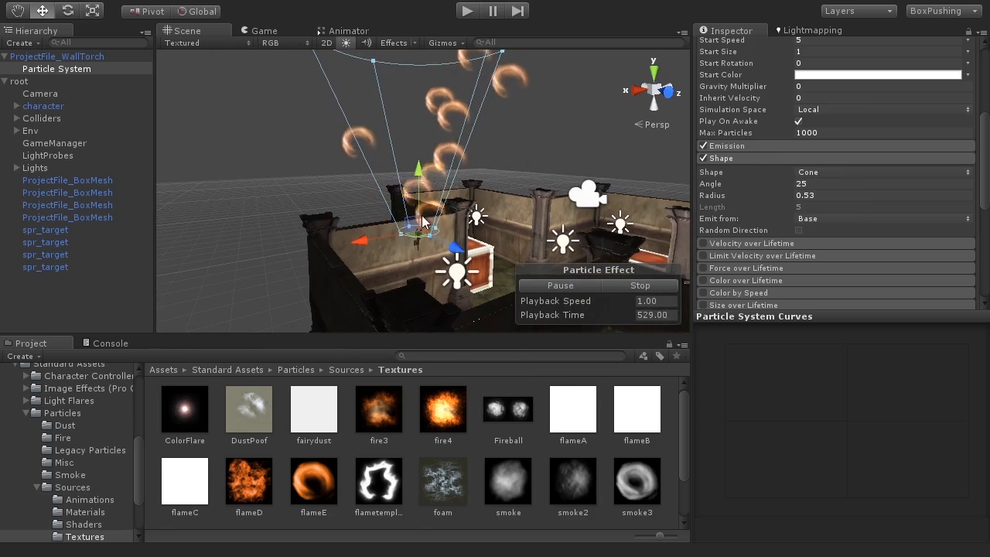
pyautogui.moveTo(463, 163); pyautogui.dragTo(464, 215, button='middle')
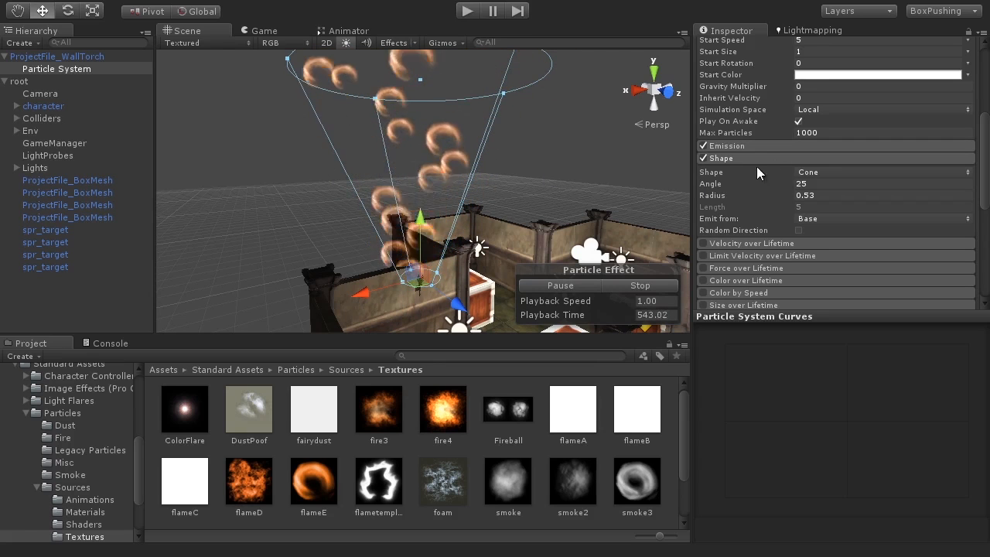
# Try a Box emitter shape, then switch back to Cone.
pyautogui.click(820, 173)
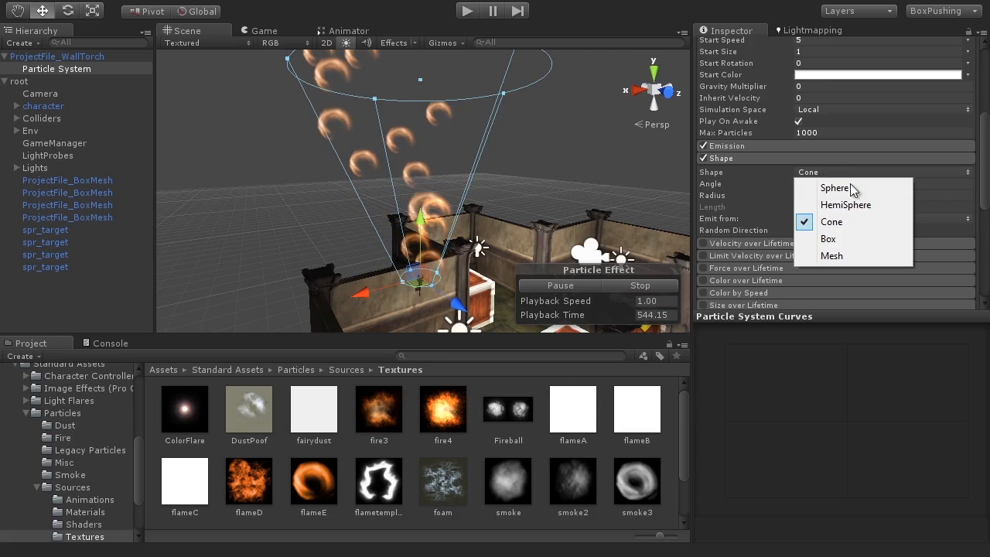
pyautogui.click(812, 239)
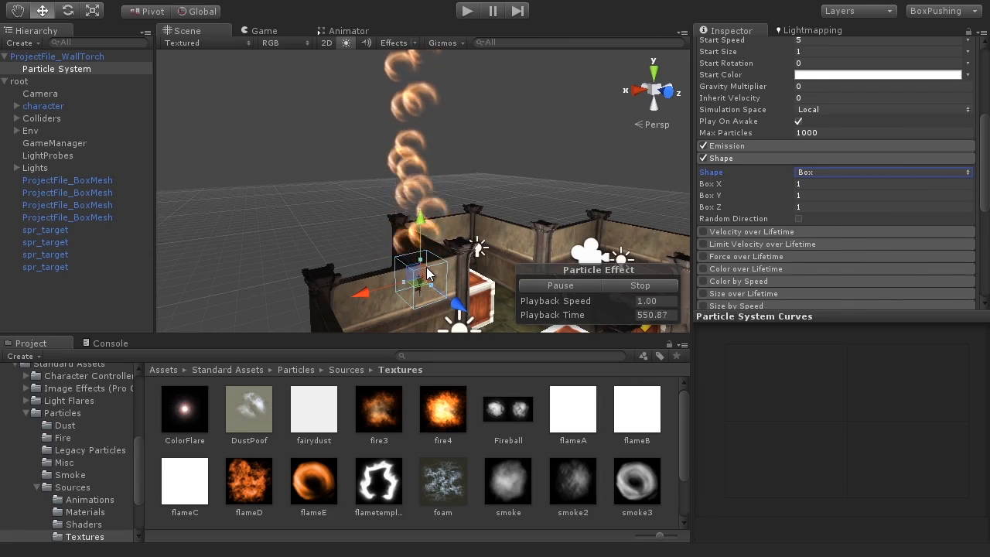
pyautogui.click(823, 173)
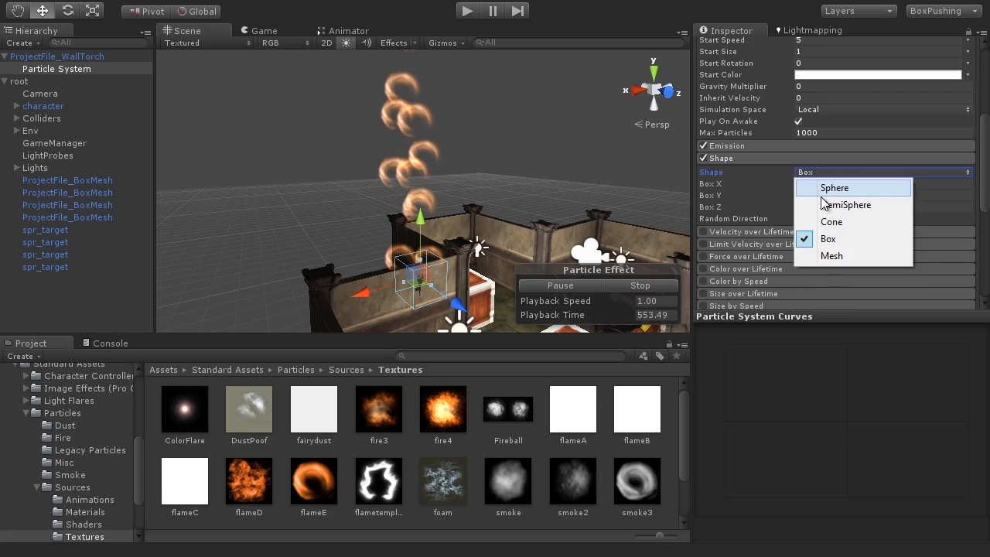
pyautogui.click(849, 222)
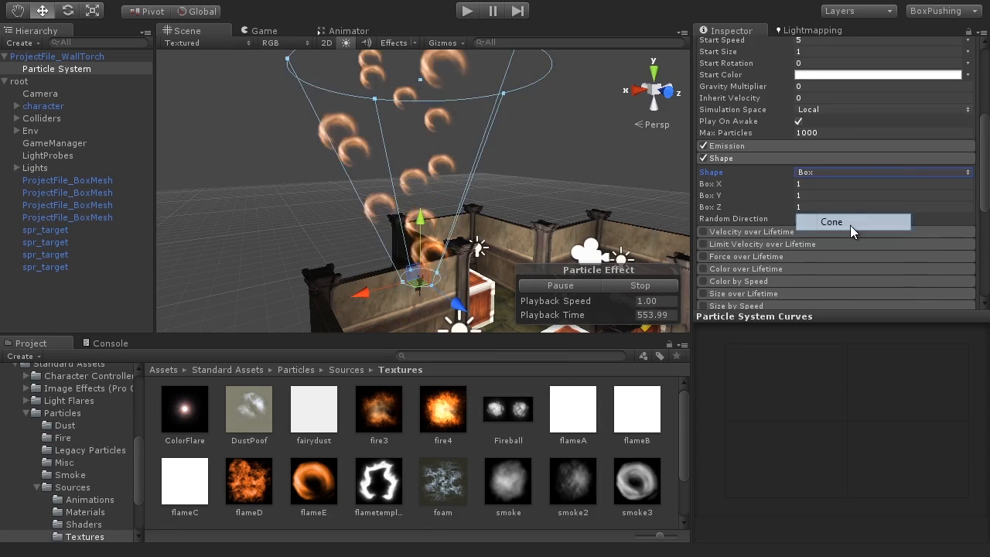
# Shrink the cone's Radius to 0.1 and its Angle to about 5.53.
pyautogui.moveTo(526, 236); pyautogui.dragTo(543, 209, button='middle')
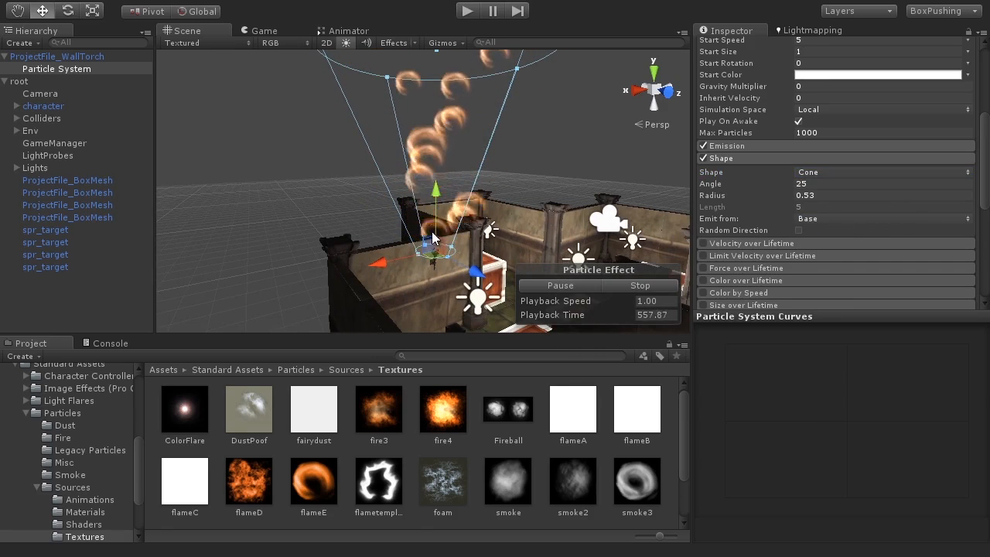
pyautogui.press('f')
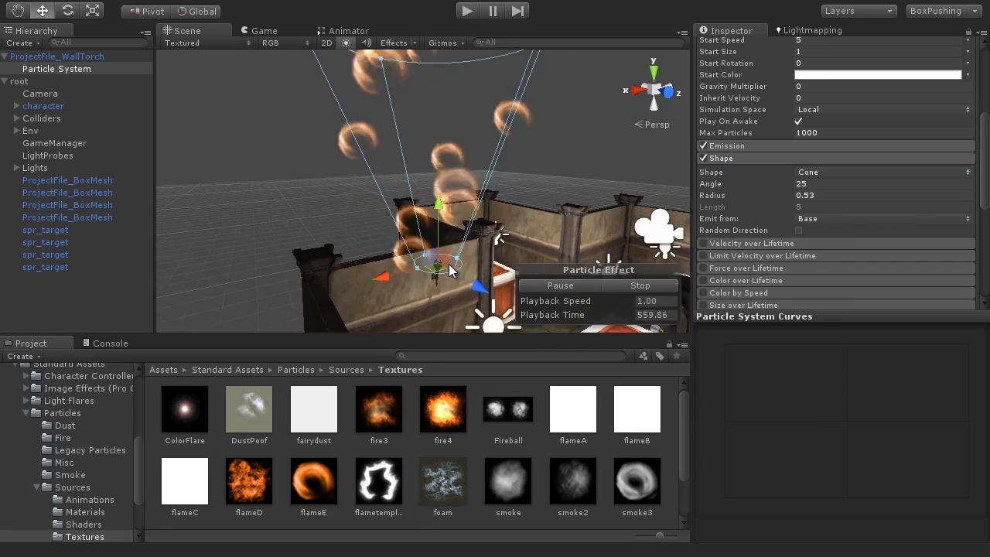
pyautogui.keyDown('alt'); pyautogui.moveTo(438, 204); pyautogui.dragTo(427, 259); pyautogui.keyUp('alt')
pyautogui.scroll(3, 424, 249)
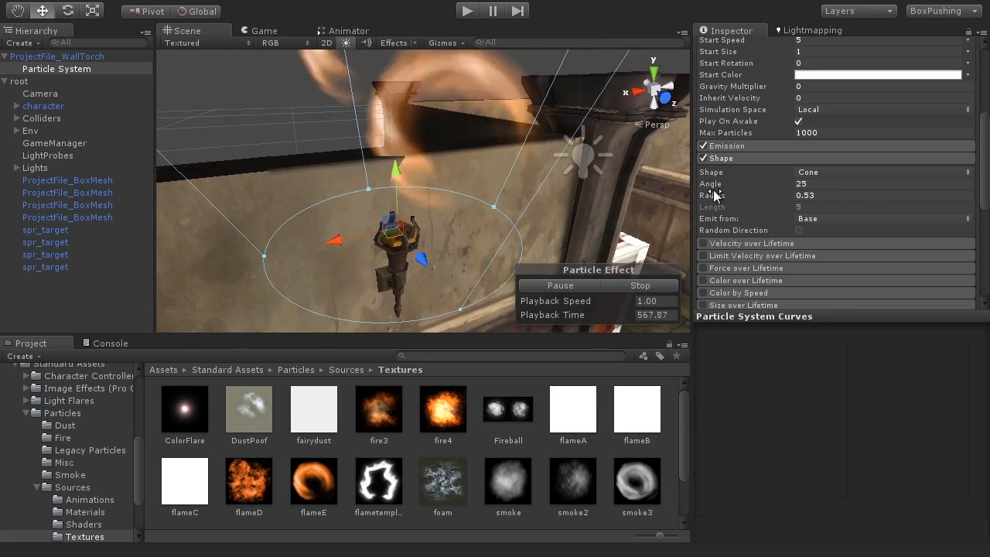
pyautogui.moveTo(714, 195); pyautogui.dragTo(709, 196)
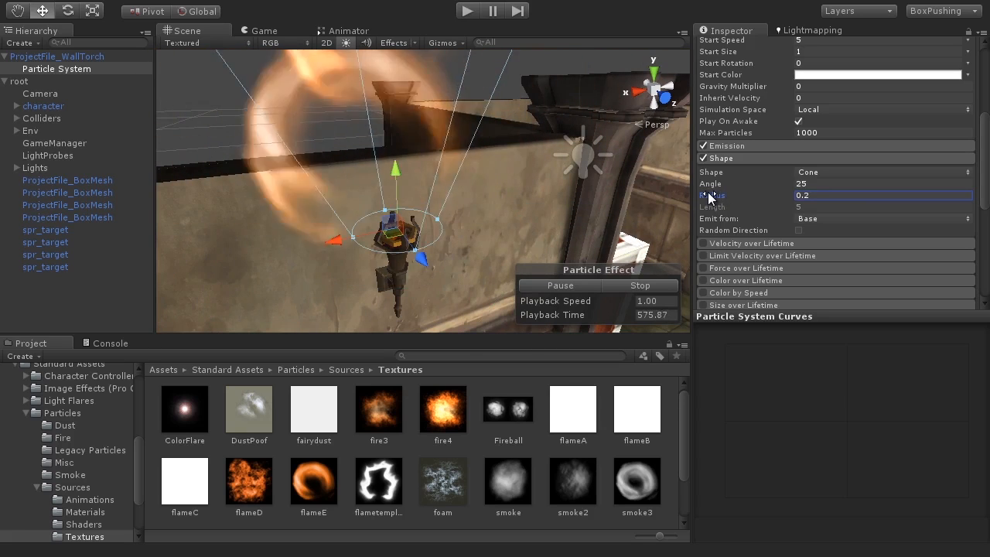
pyautogui.keyDown('alt'); pyautogui.moveTo(484, 251); pyautogui.dragTo(379, 223); pyautogui.keyUp('alt')
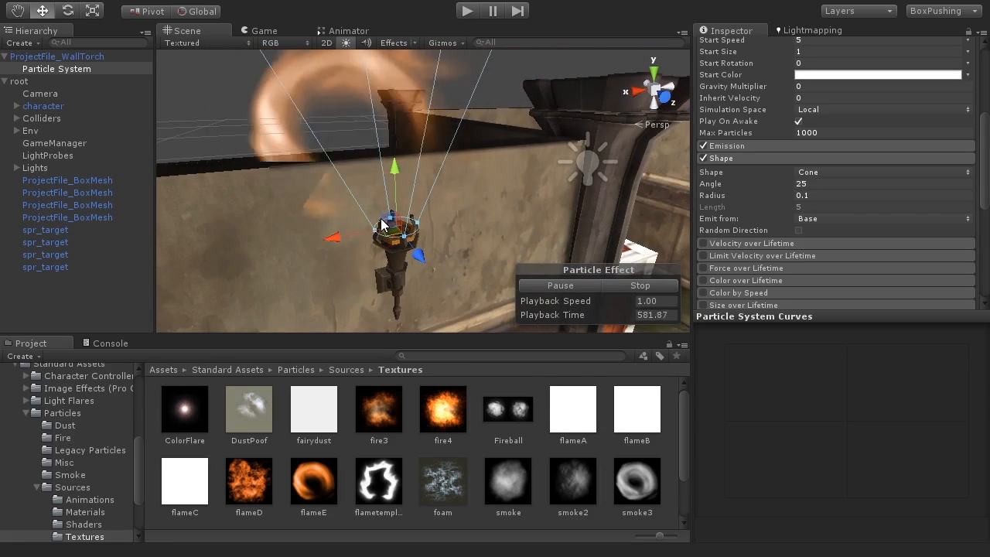
pyautogui.scroll(-10, 352, 182)
pyautogui.moveTo(352, 182); pyautogui.dragTo(355, 276, button='middle')
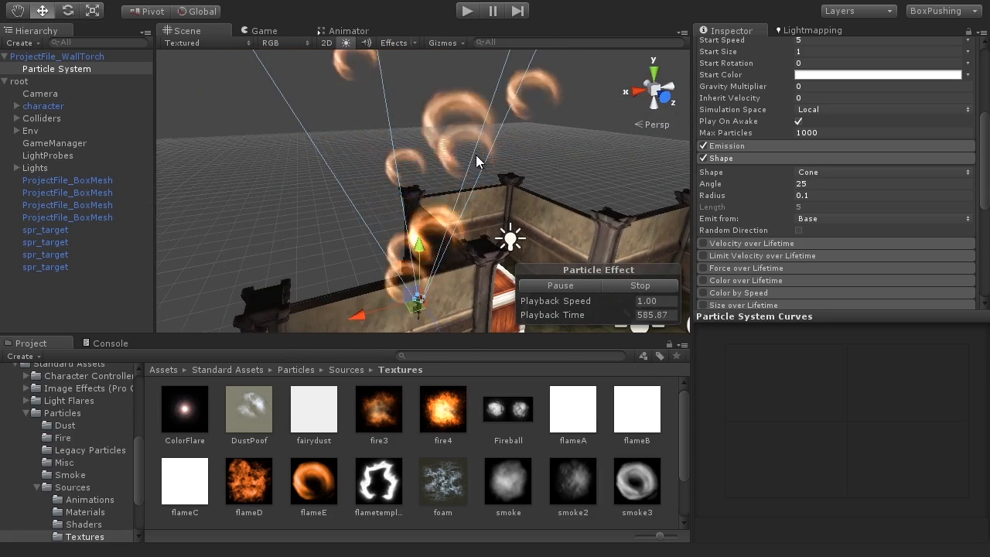
pyautogui.scroll(-5, 464, 128)
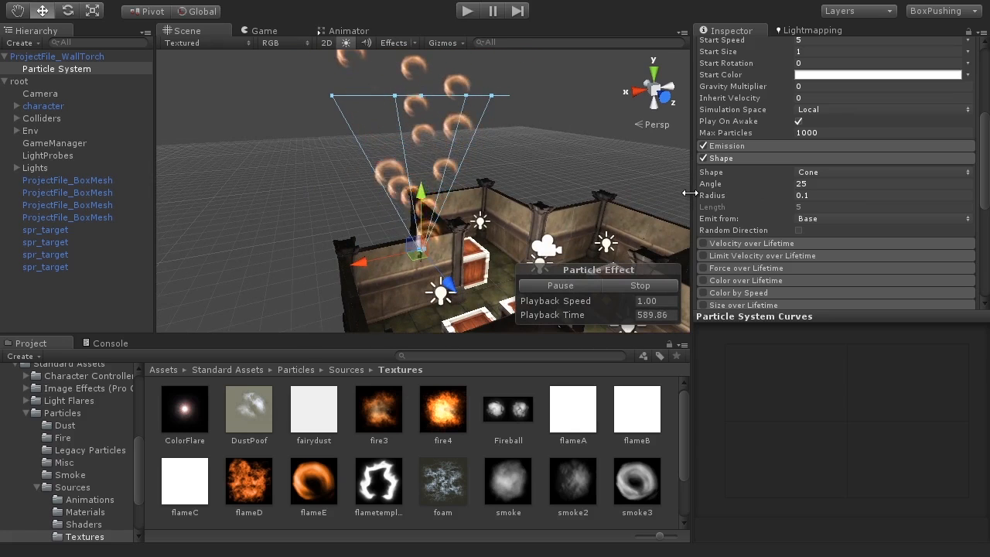
pyautogui.moveTo(729, 182); pyautogui.dragTo(300, 237)
# Set the cone Angle to 0.19, then expand Emission to show its Rate of 10.
pyautogui.click(806, 186)
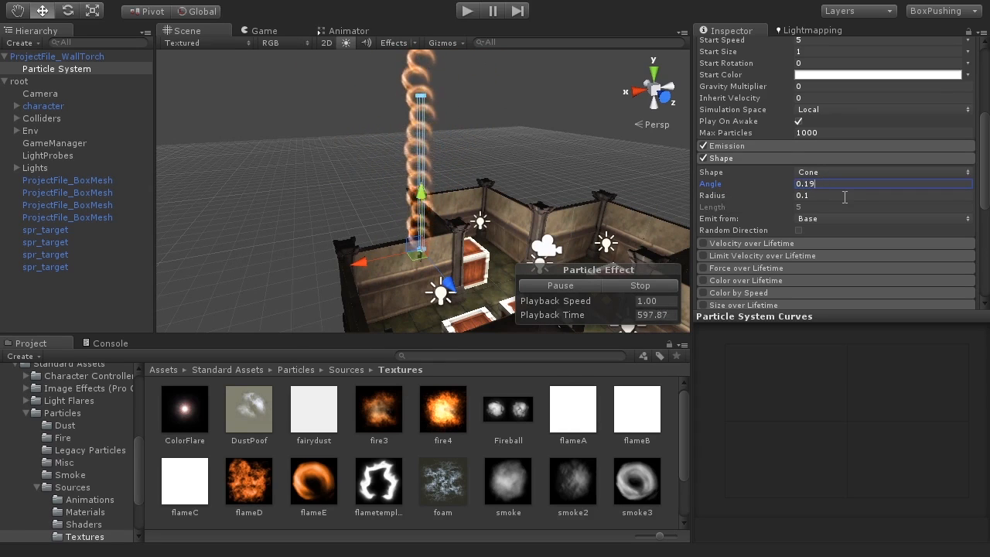
pyautogui.keyDown('alt'); pyautogui.moveTo(456, 236); pyautogui.dragTo(430, 240); pyautogui.keyUp('alt')
pyautogui.scroll(5, 449, 206)
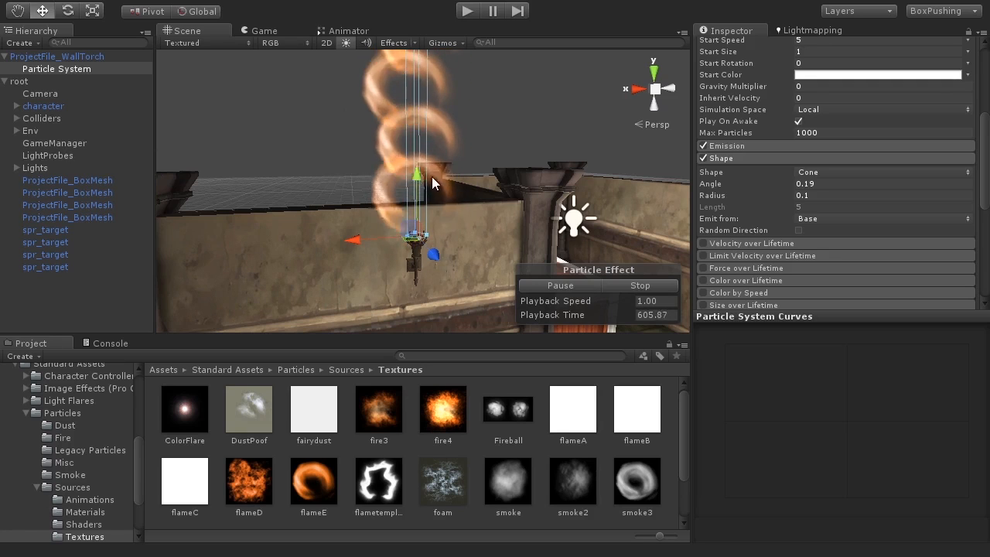
pyautogui.keyDown('alt'); pyautogui.moveTo(432, 227); pyautogui.dragTo(475, 214); pyautogui.keyUp('alt')
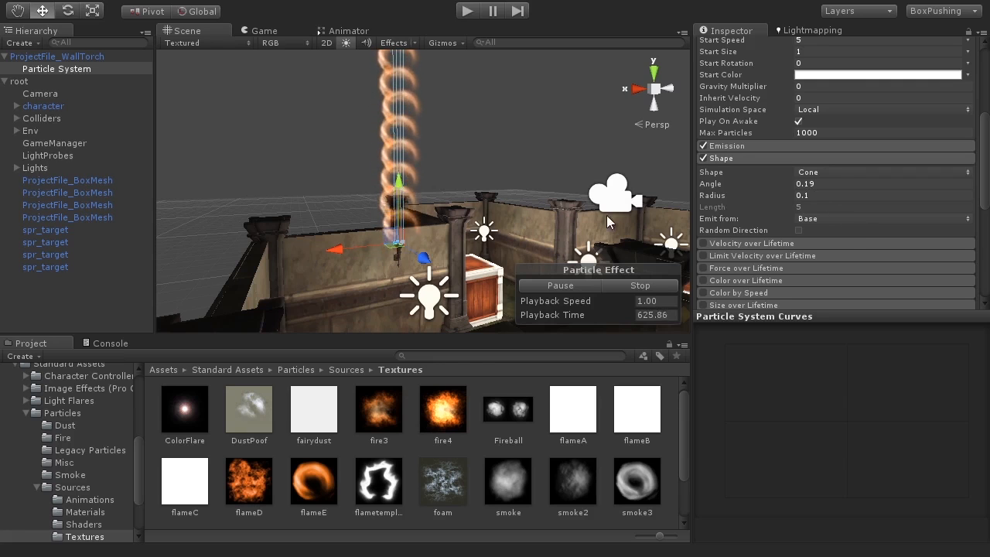
pyautogui.keyDown('alt'); pyautogui.moveTo(404, 246); pyautogui.dragTo(417, 272); pyautogui.keyUp('alt')
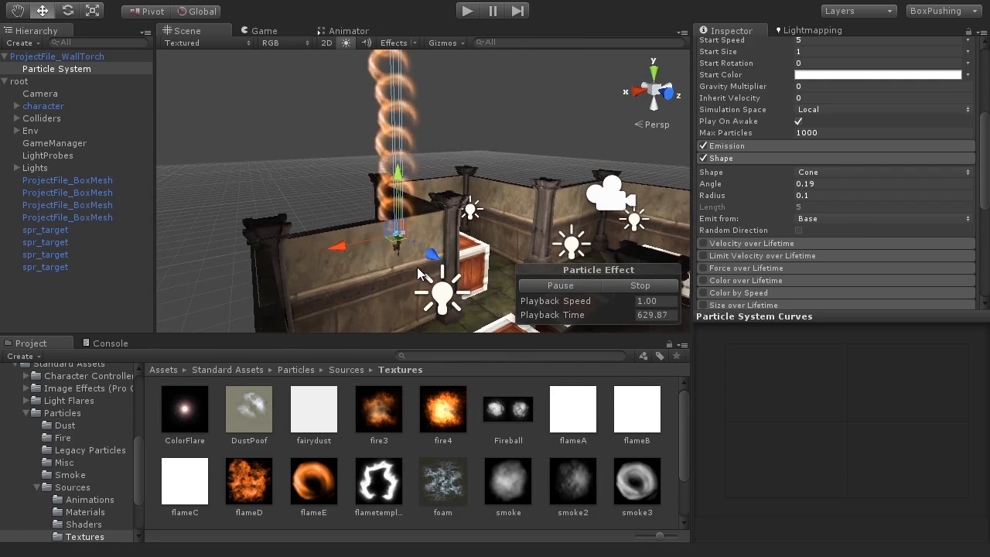
pyautogui.click(735, 146)
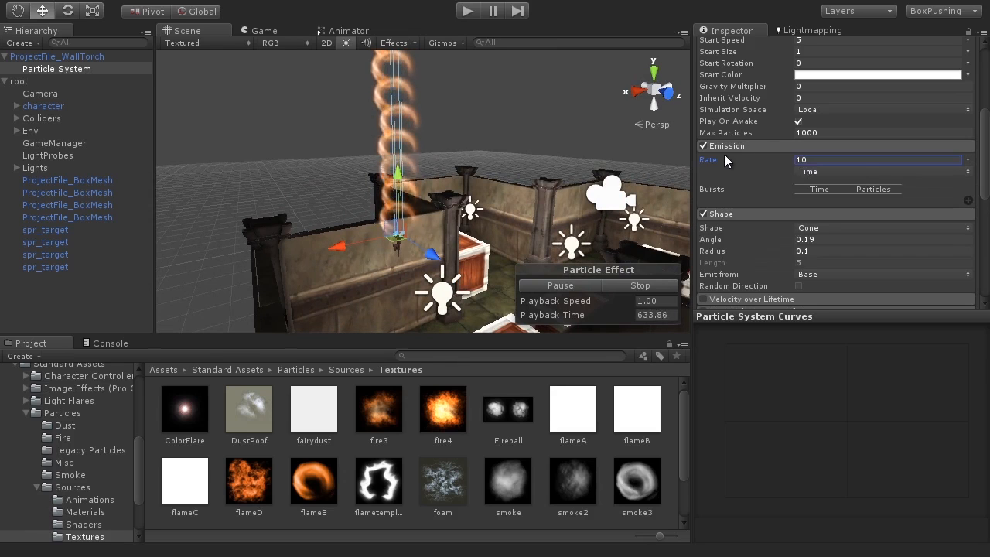
# Set the Emission Rate to 37 for a denser flame.
pyautogui.keyDown('alt'); pyautogui.moveTo(546, 222); pyautogui.dragTo(386, 200); pyautogui.keyUp('alt')
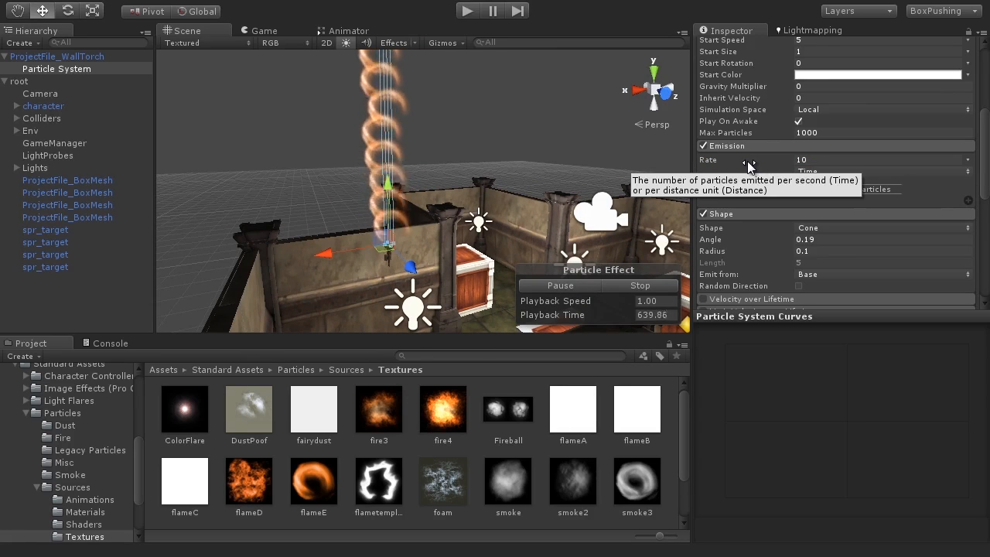
pyautogui.keyDown('alt'); pyautogui.moveTo(461, 225); pyautogui.dragTo(426, 227); pyautogui.keyUp('alt')
pyautogui.scroll(4, 427, 228)
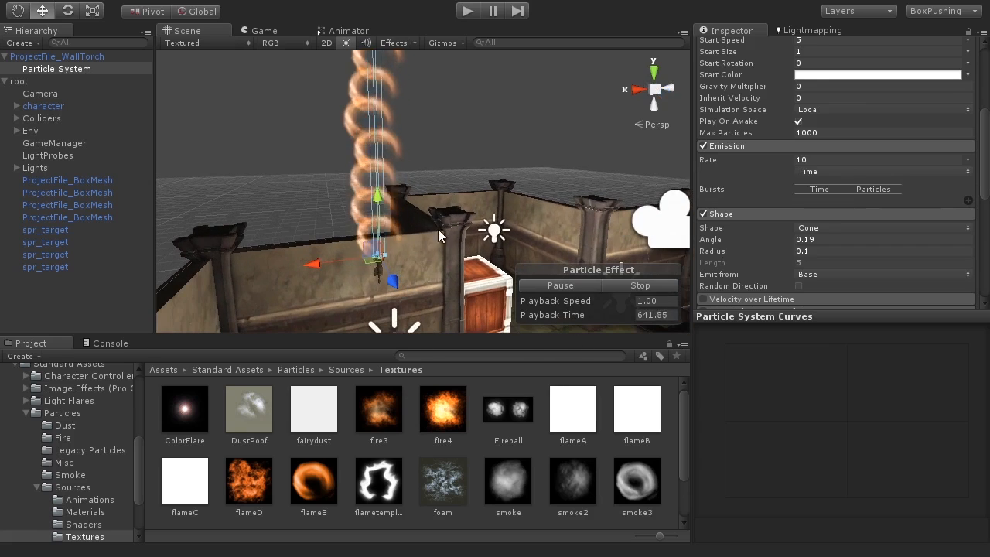
pyautogui.moveTo(706, 161); pyautogui.dragTo(777, 160)
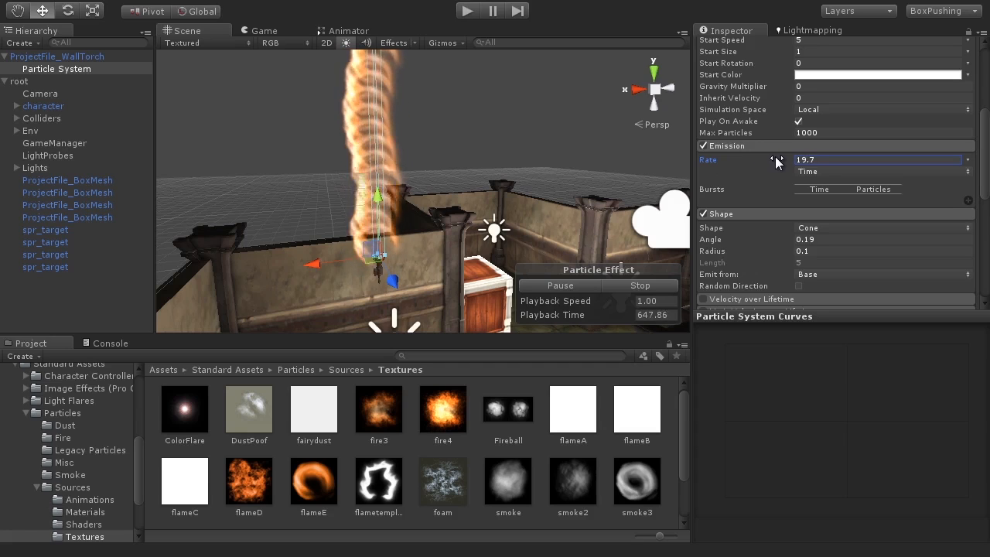
pyautogui.click(821, 161)
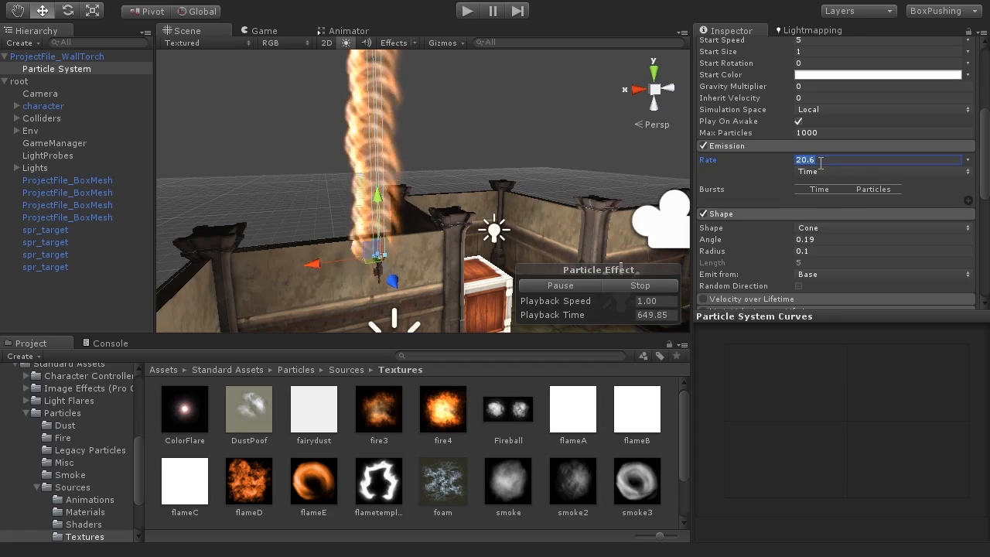
pyautogui.write('37')
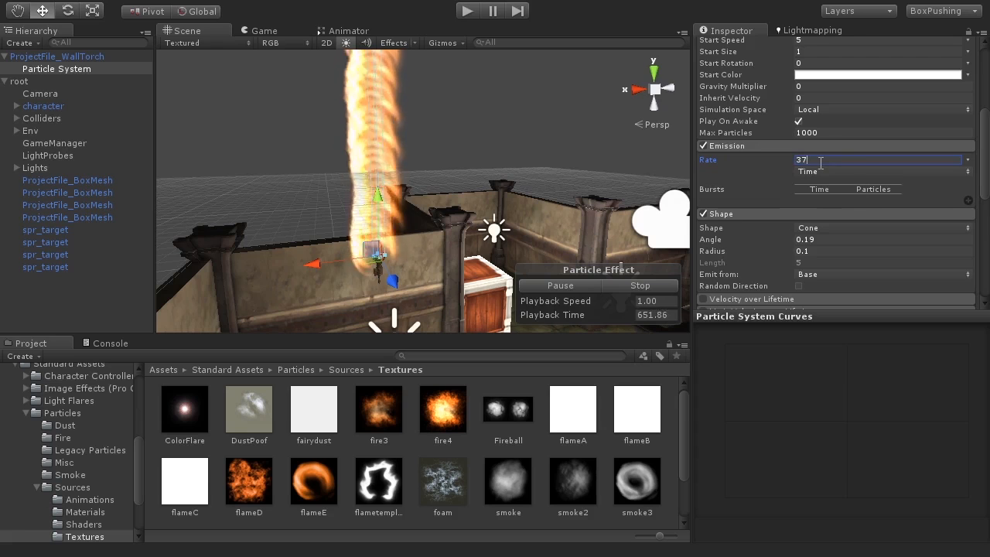
# Orbit and zoom around the torch to inspect the tall flame column.
pyautogui.moveTo(464, 262)
pyautogui.keyDown('alt'); pyautogui.mouseDown()
pyautogui.moveTo(479, 274)
pyautogui.moveTo(420, 225)
pyautogui.moveTo(482, 271)
pyautogui.mouseUp(); pyautogui.keyUp('alt')
pyautogui.scroll(3, 420, 230)
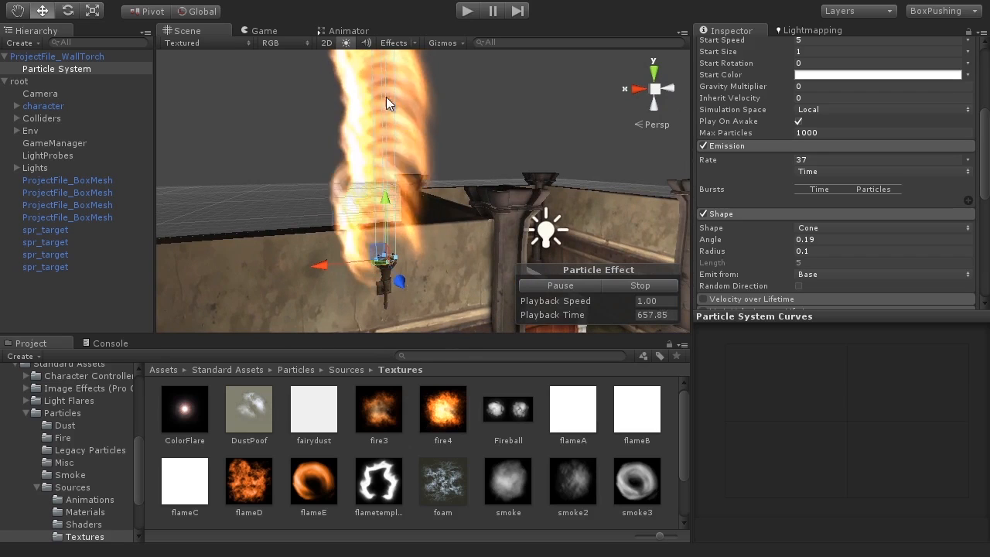
pyautogui.scroll(-5, 402, 232)
pyautogui.keyDown('alt'); pyautogui.moveTo(412, 304); pyautogui.dragTo(430, 259); pyautogui.keyUp('alt')
pyautogui.scroll(-8, 415, 242)
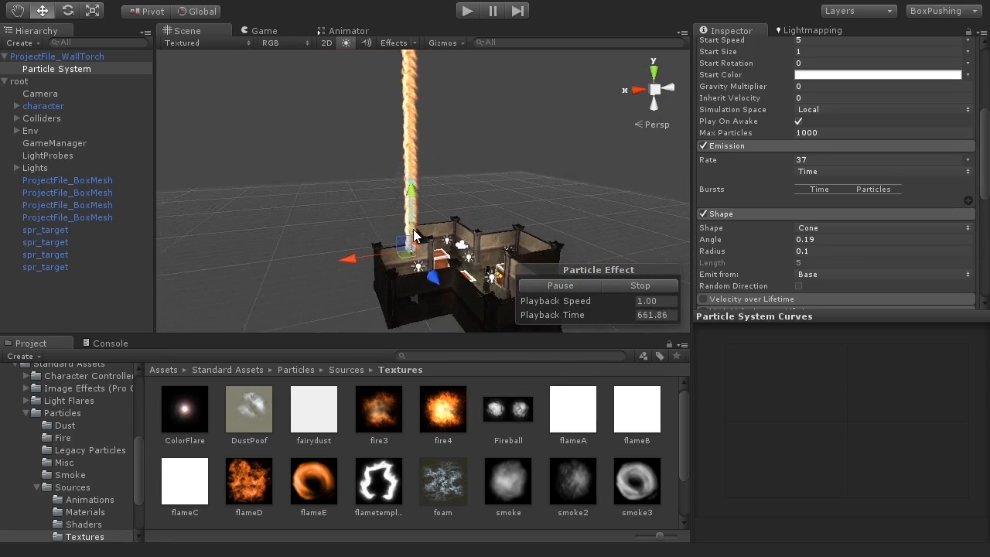
pyautogui.moveTo(464, 214); pyautogui.dragTo(477, 97, button='middle')
pyautogui.scroll(8, 455, 217)
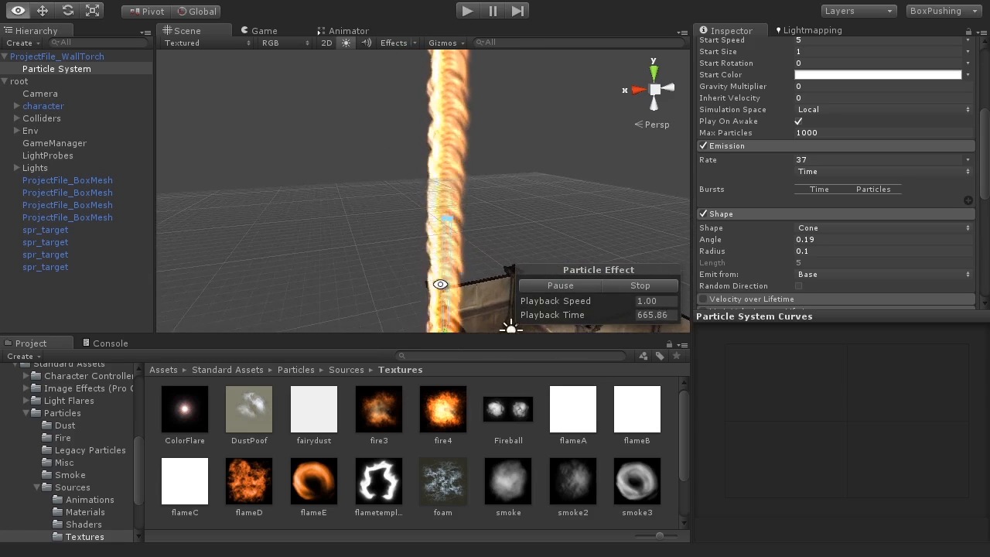
pyautogui.scroll(-8, 433, 270)
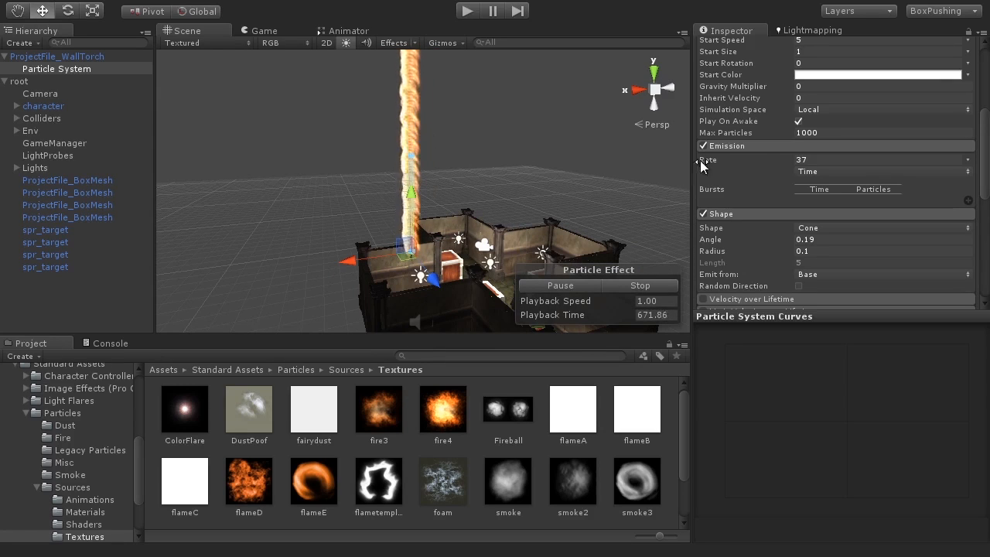
pyautogui.scroll(10, 932, 138)
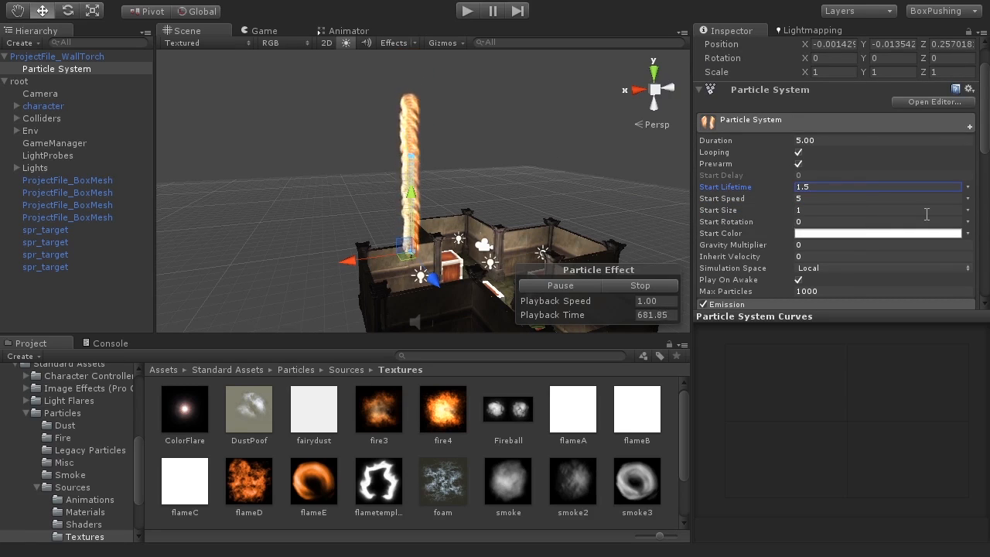
# Set Start Lifetime to 1.5 and Start Speed to 0.78, checking the compact flame.
pyautogui.click(811, 198)
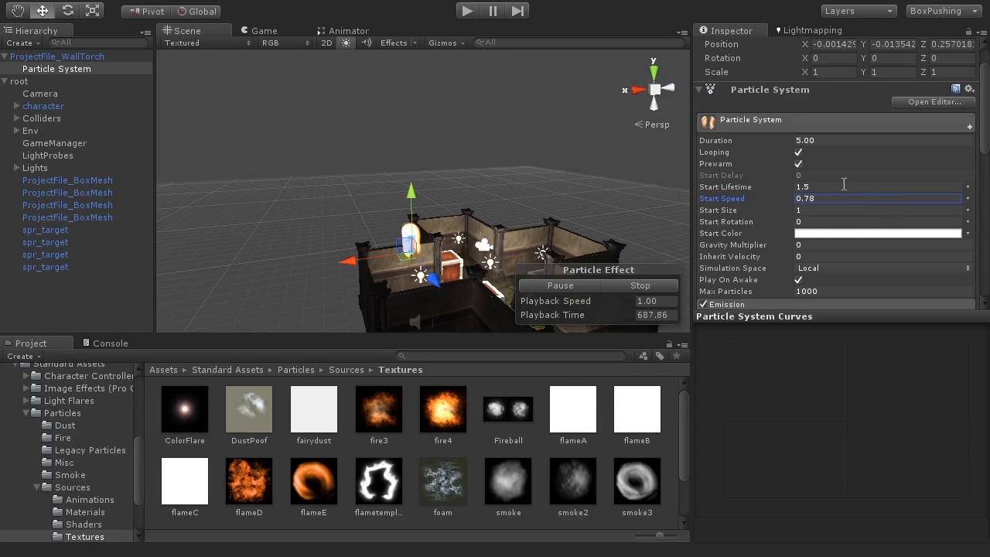
pyautogui.moveTo(414, 224); pyautogui.dragTo(431, 252, button='right')
pyautogui.scroll(10, 405, 266)
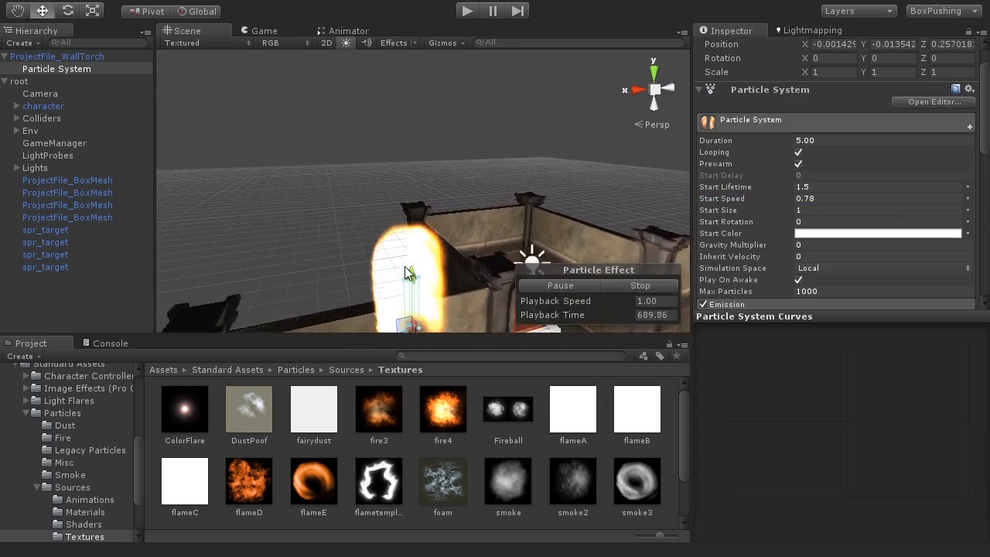
pyautogui.keyDown('alt'); pyautogui.moveTo(426, 256); pyautogui.dragTo(426, 147, button='middle'); pyautogui.keyUp('alt')
pyautogui.keyDown('alt'); pyautogui.moveTo(391, 260); pyautogui.dragTo(425, 219); pyautogui.keyUp('alt')
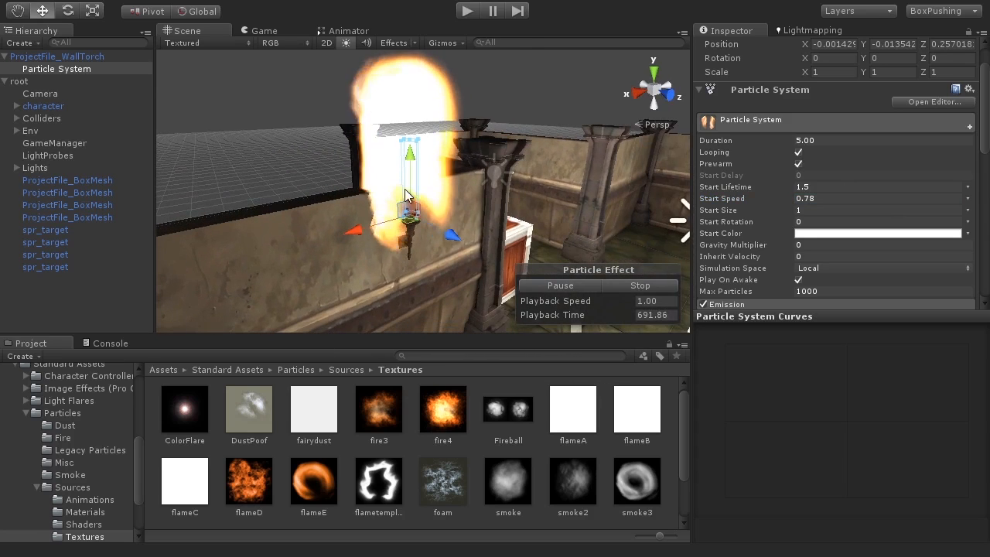
pyautogui.keyDown('alt'); pyautogui.moveTo(440, 186); pyautogui.dragTo(422, 213); pyautogui.keyUp('alt')
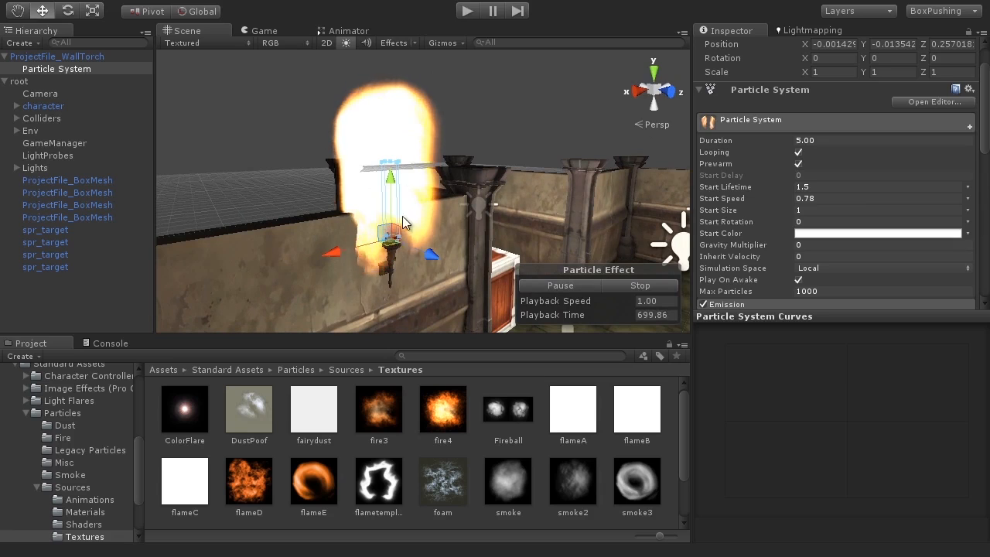
pyautogui.keyDown('alt'); pyautogui.moveTo(402, 216); pyautogui.dragTo(394, 234); pyautogui.keyUp('alt')
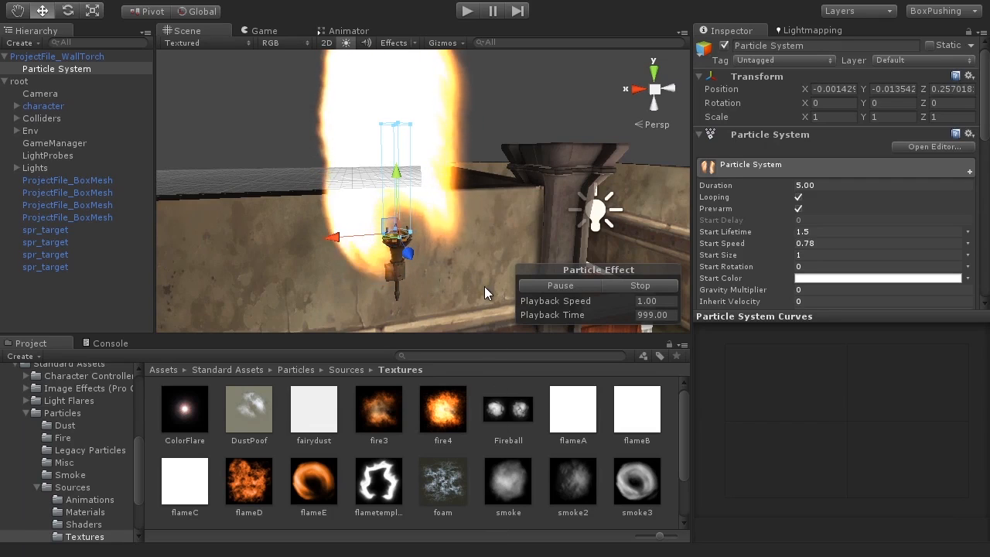
pyautogui.press('alt')
pyautogui.keyDown('alt'); pyautogui.moveTo(446, 202); pyautogui.dragTo(425, 242); pyautogui.keyUp('alt')
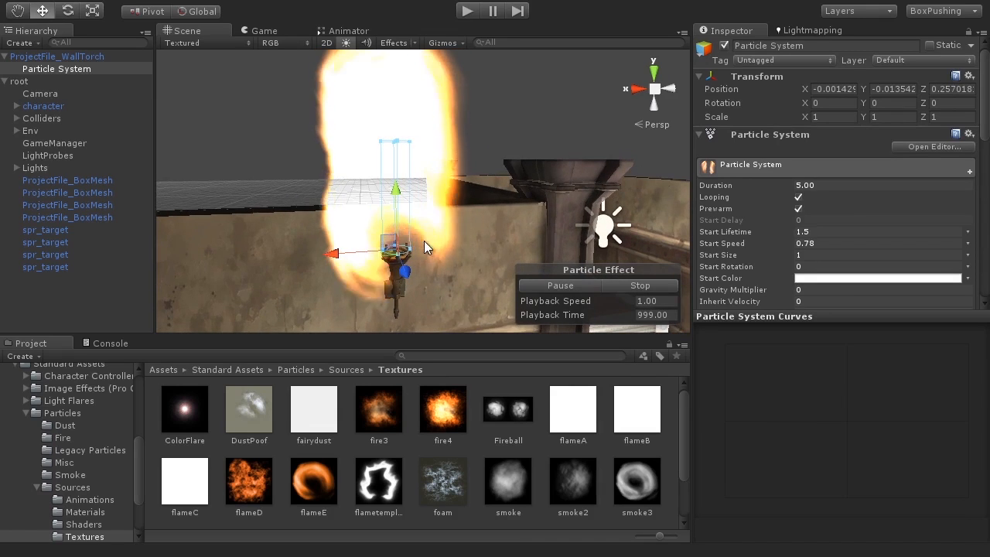
pyautogui.scroll(-5, 423, 242)
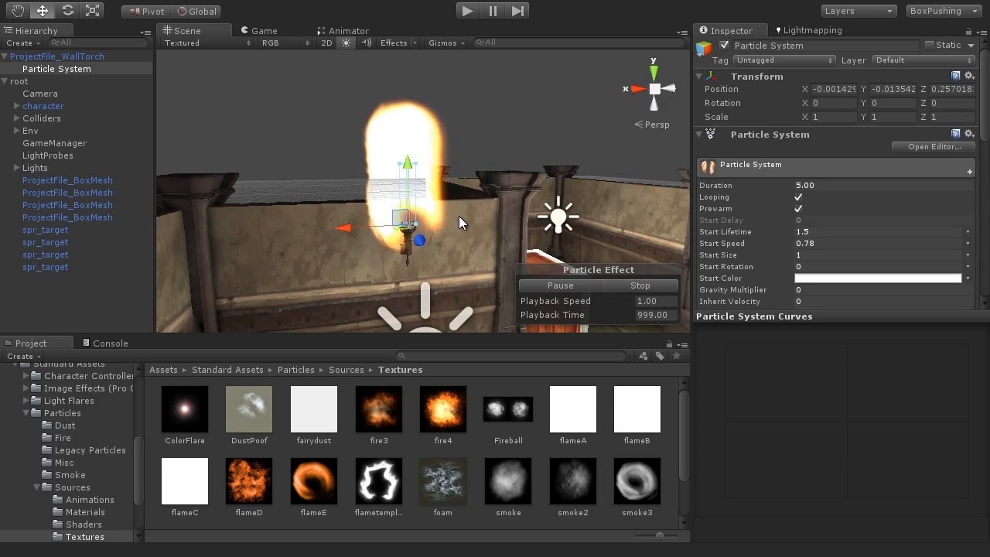
pyautogui.keyDown('alt'); pyautogui.moveTo(458, 232); pyautogui.dragTo(430, 240); pyautogui.keyUp('alt')
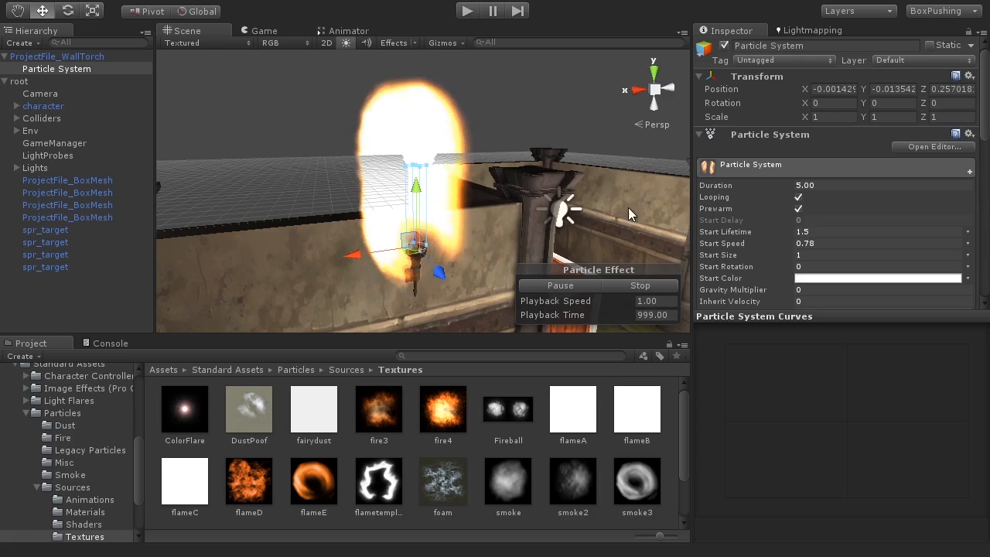
pyautogui.moveTo(985, 94); pyautogui.dragTo(987, 209)
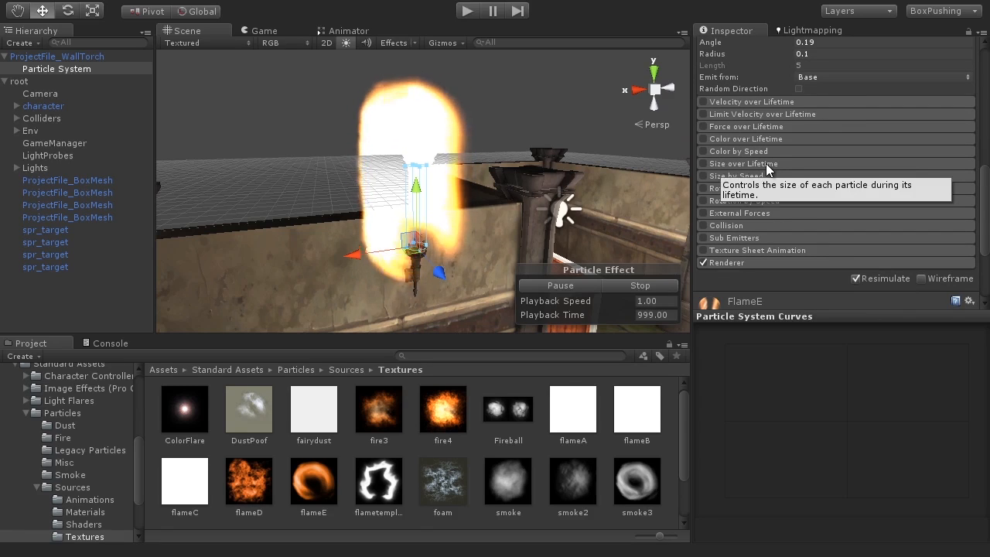
# Enable Size over Lifetime and open its Size curve for editing.
pyautogui.click(701, 164)
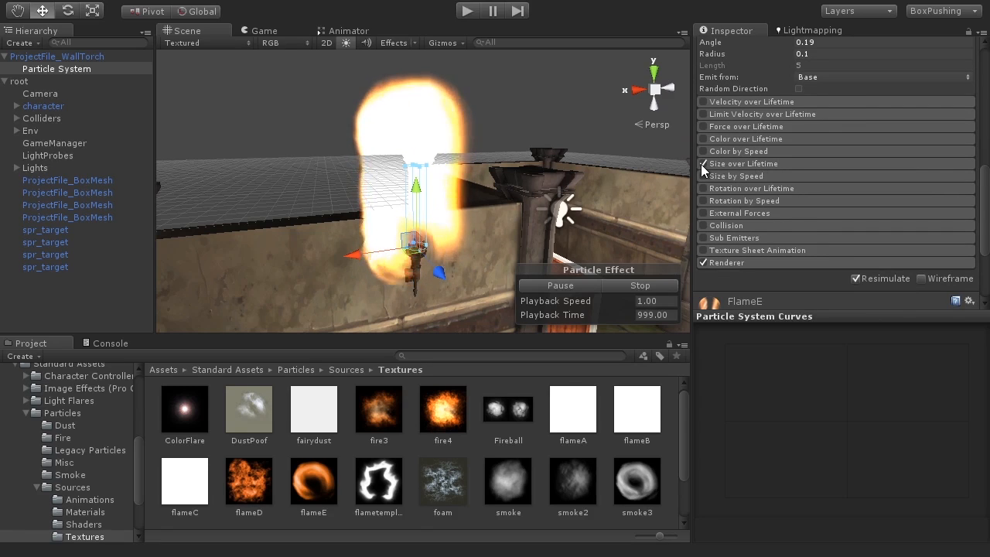
pyautogui.click(746, 162)
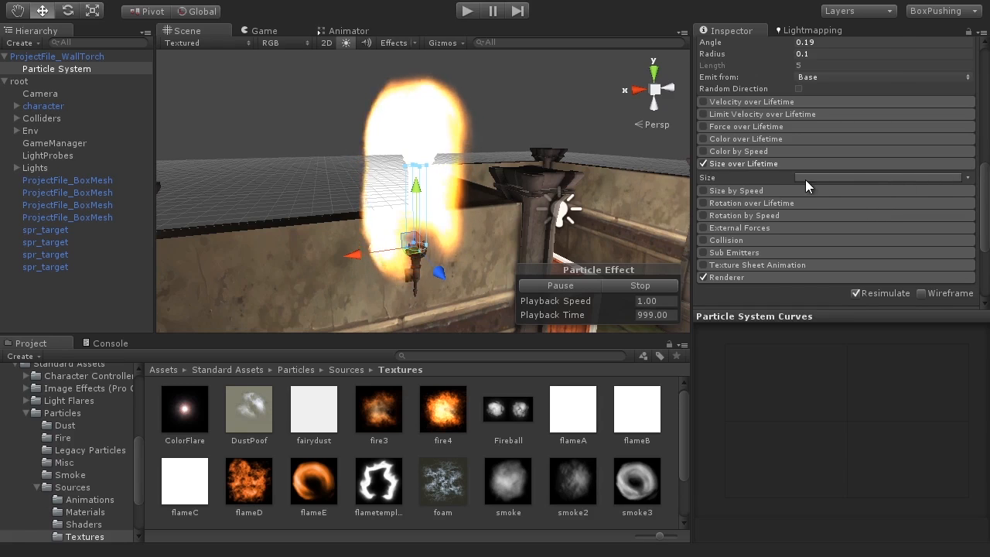
pyautogui.click(880, 178)
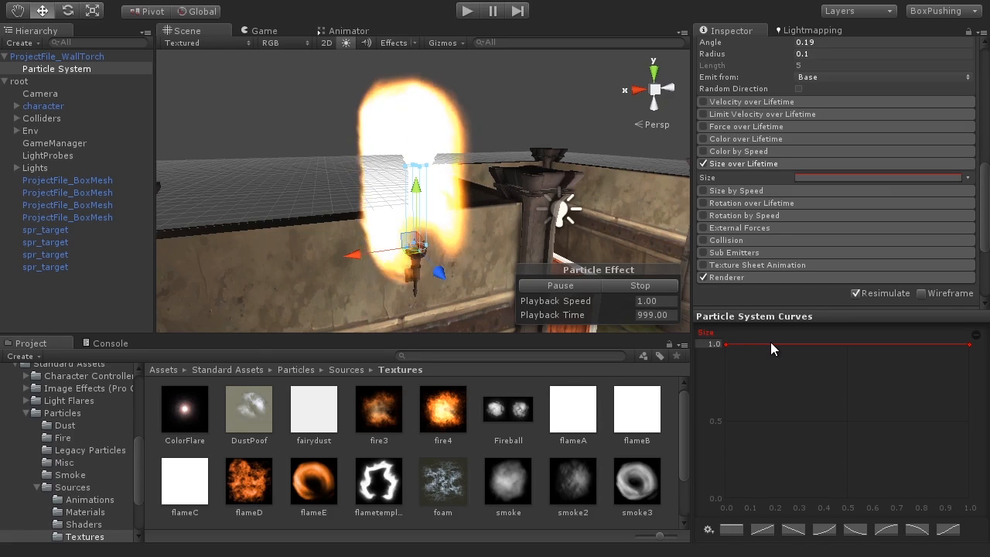
# Shape the Size curve to start near 0.6 and arch down to 0 at the end.
pyautogui.moveTo(795, 342); pyautogui.dragTo(795, 488)
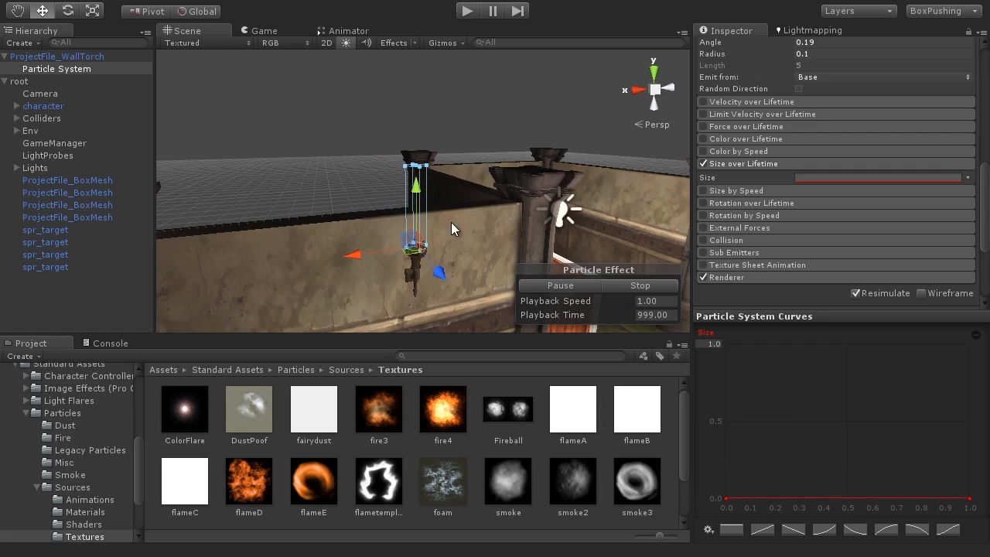
pyautogui.moveTo(780, 497); pyautogui.dragTo(757, 410)
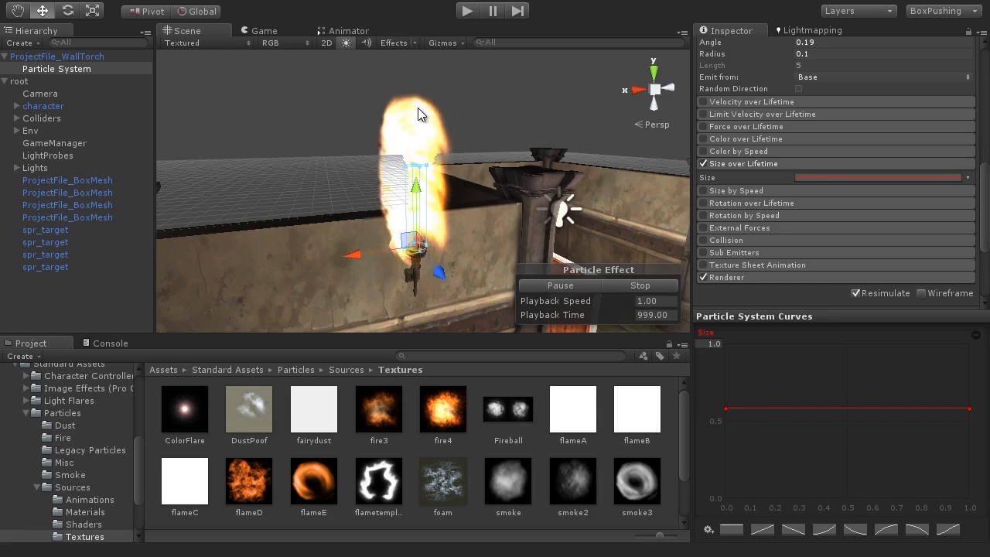
pyautogui.click(969, 408)
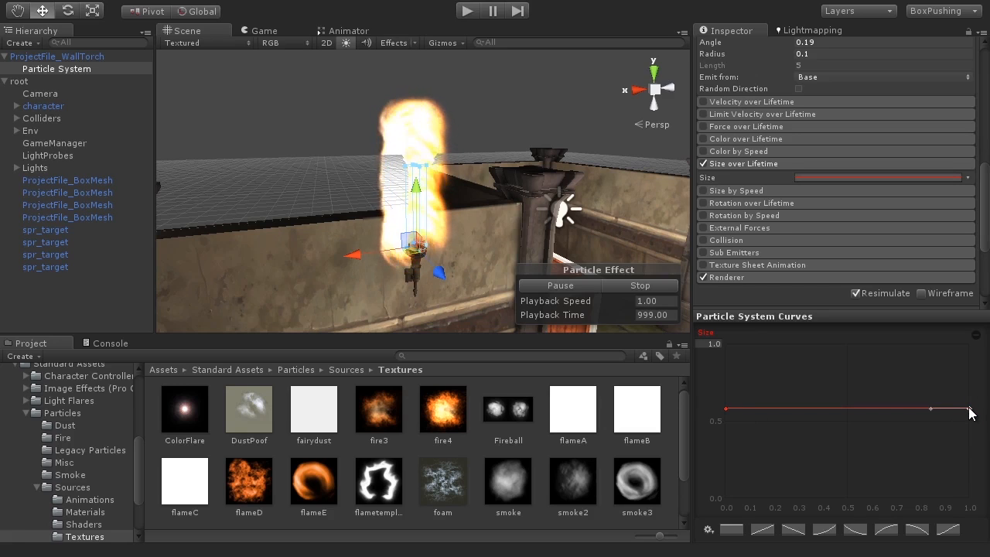
pyautogui.moveTo(972, 410); pyautogui.dragTo(985, 530)
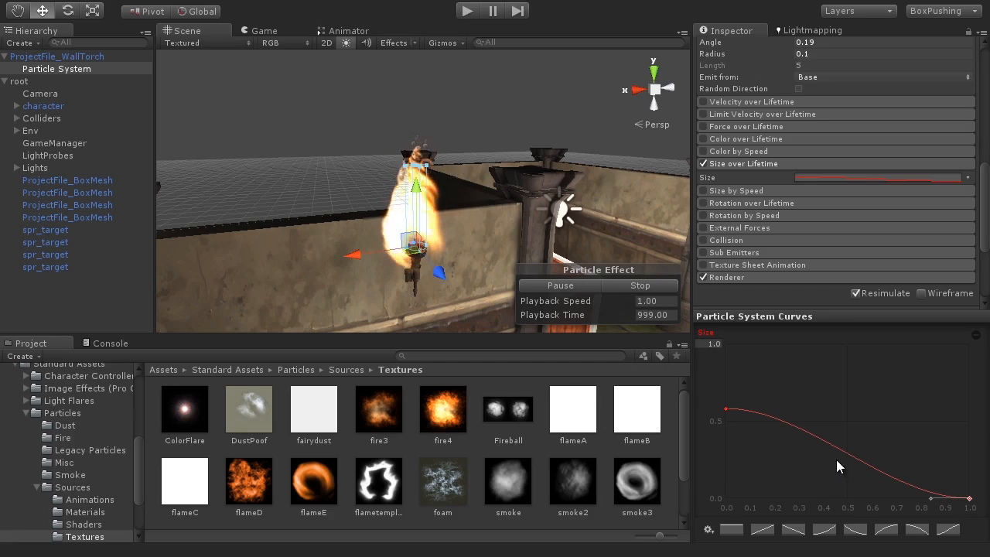
pyautogui.click(726, 408)
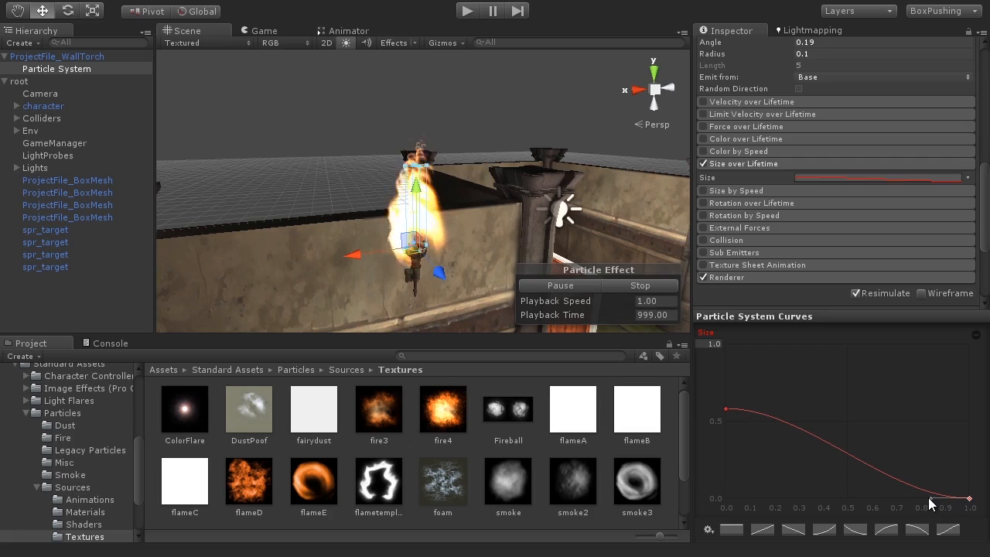
pyautogui.moveTo(930, 498); pyautogui.dragTo(914, 459)
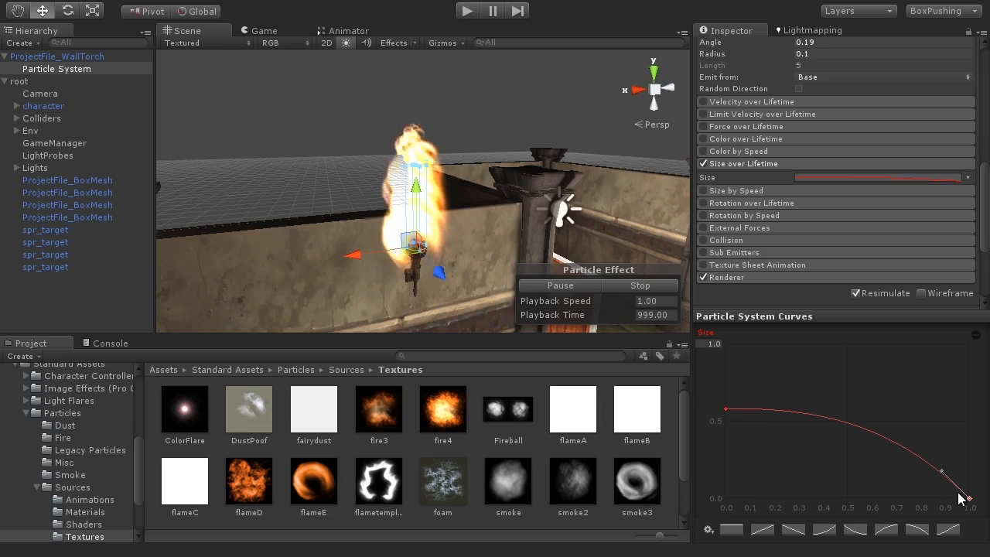
pyautogui.doubleClick(940, 470)
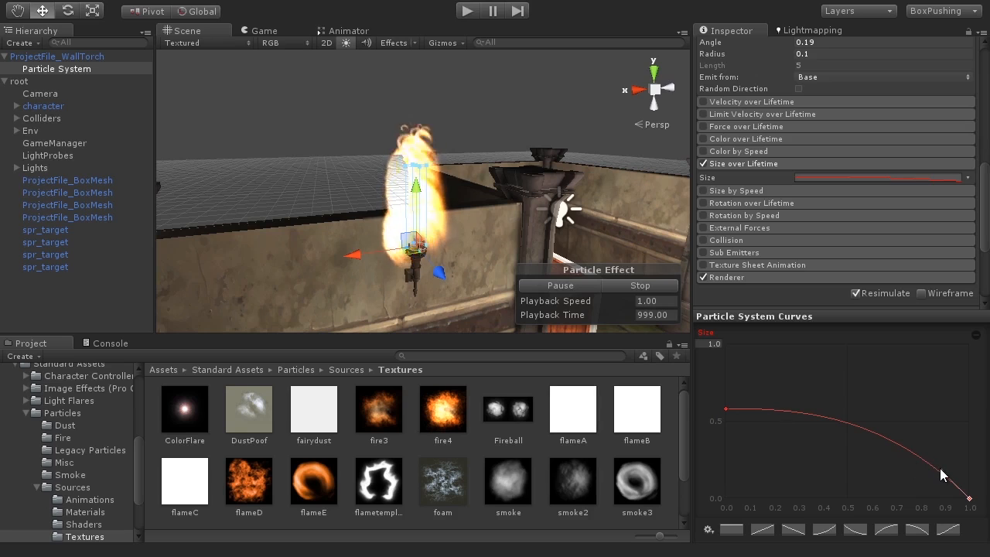
pyautogui.moveTo(918, 442); pyautogui.dragTo(906, 230)
pyautogui.moveTo(915, 231); pyautogui.dragTo(848, 254)
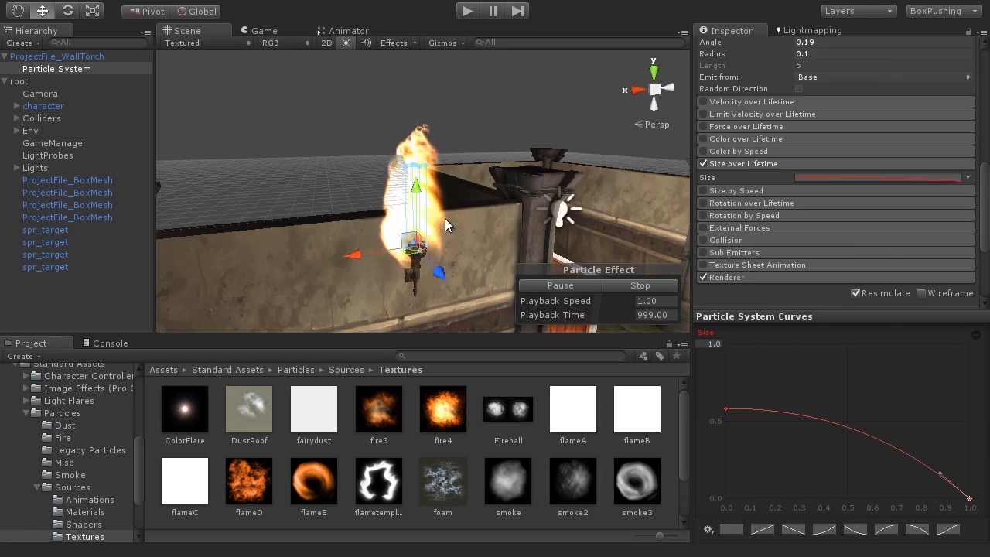
pyautogui.moveTo(444, 258)
pyautogui.keyDown('alt'); pyautogui.mouseDown()
pyautogui.moveTo(459, 191)
pyautogui.moveTo(423, 215)
pyautogui.moveTo(429, 258)
pyautogui.mouseUp(); pyautogui.keyUp('alt')
pyautogui.scroll(-5, 423, 170)
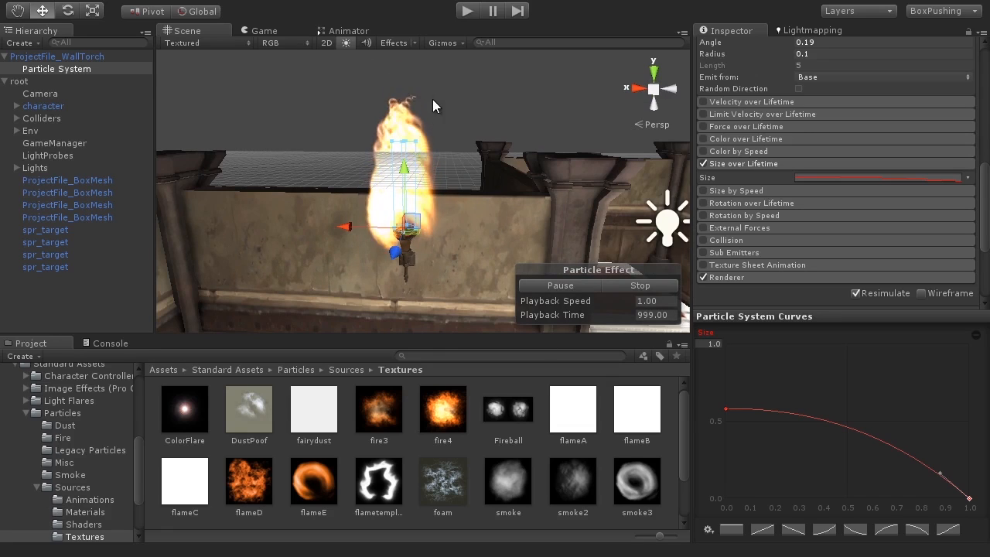
pyautogui.scroll(5, 433, 263)
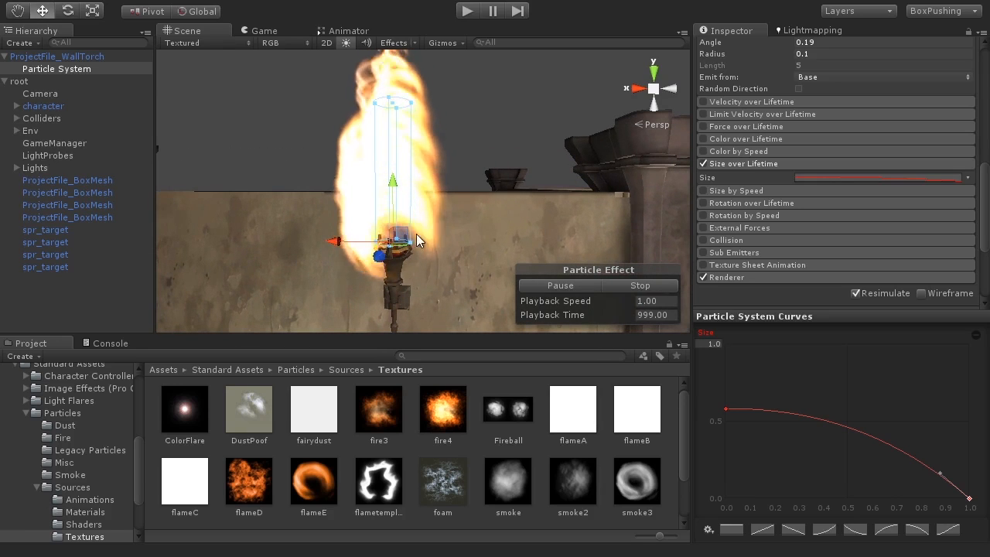
pyautogui.keyDown('alt'); pyautogui.moveTo(392, 248); pyautogui.dragTo(399, 272); pyautogui.keyUp('alt')
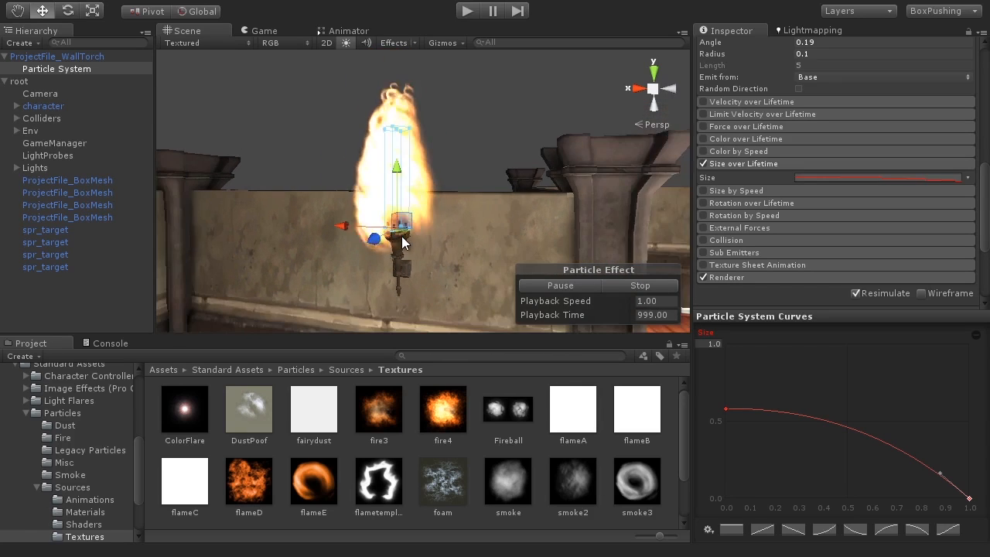
pyautogui.keyDown('alt'); pyautogui.moveTo(400, 249); pyautogui.dragTo(388, 254); pyautogui.keyUp('alt')
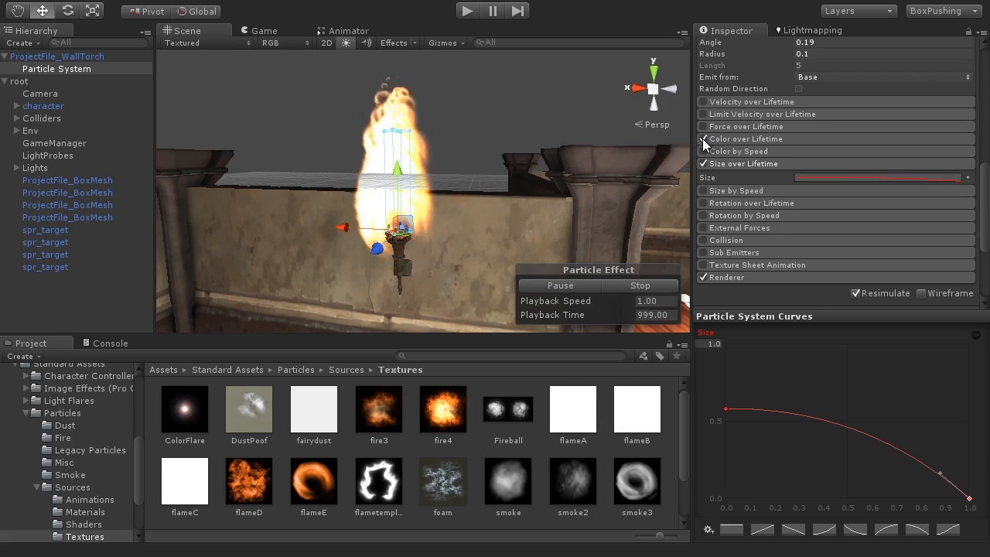
# Enable Color over Lifetime and open its gradient in the Gradient Editor.
pyautogui.click(778, 139)
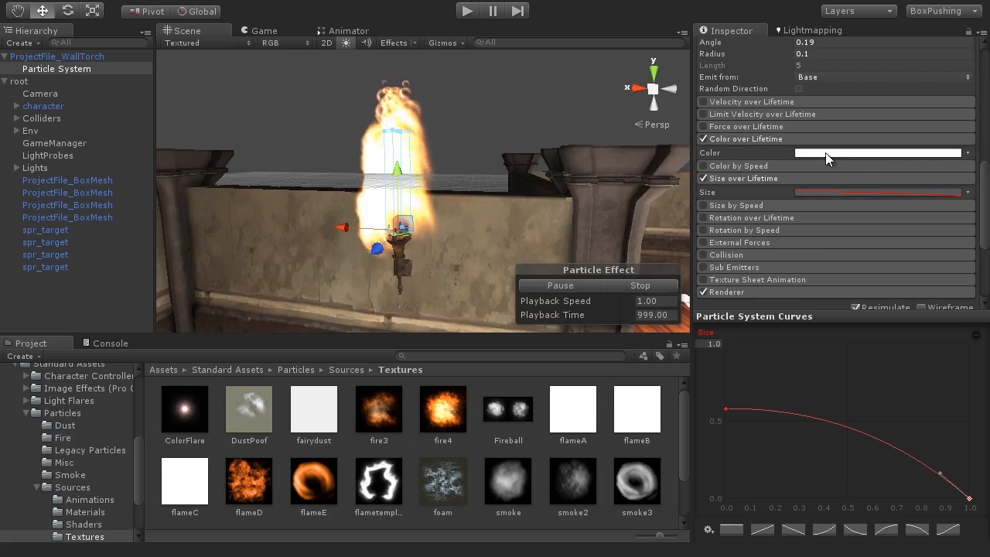
pyautogui.click(857, 153)
pyautogui.moveTo(775, 181); pyautogui.dragTo(722, 142)
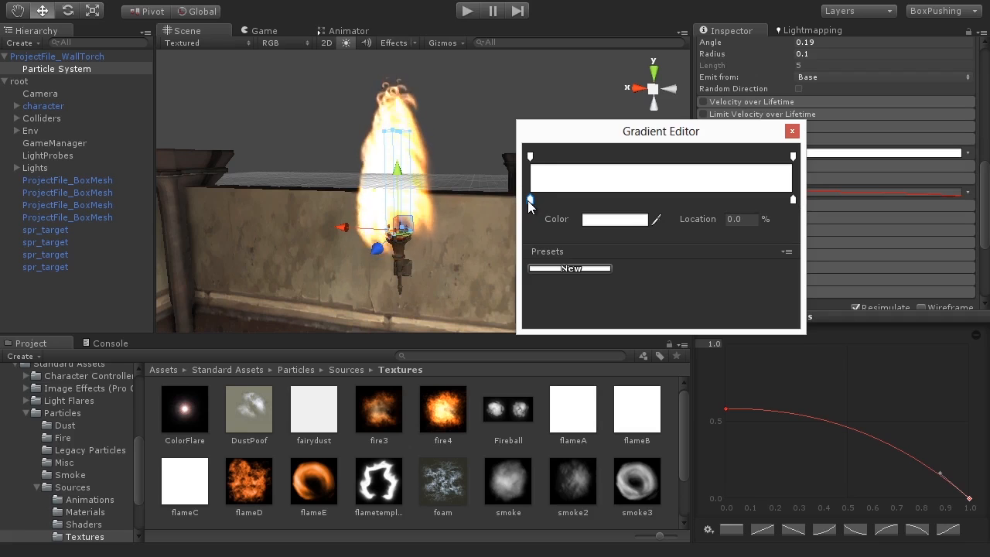
# Set the gradient's start colour key to a salmon red.
pyautogui.click(791, 200)
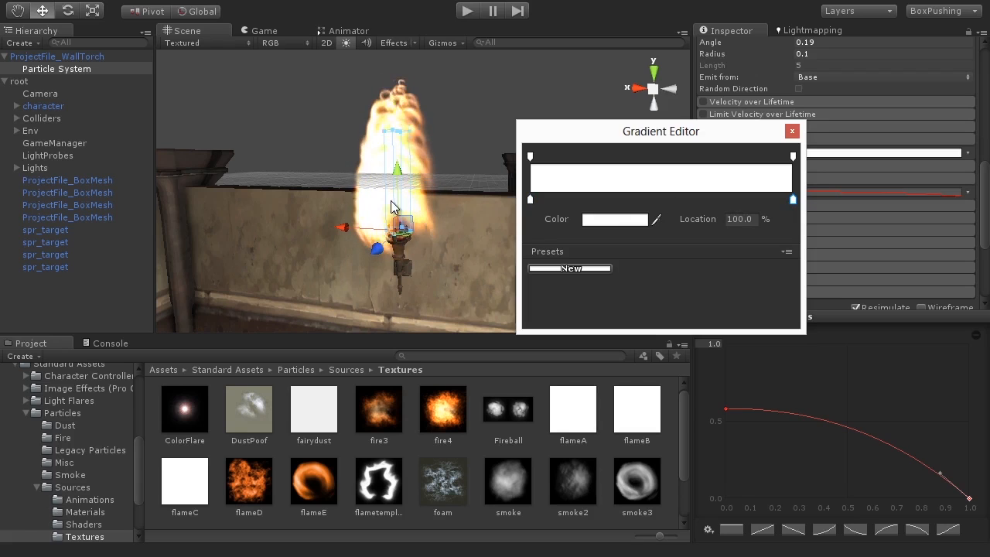
pyautogui.click(530, 199)
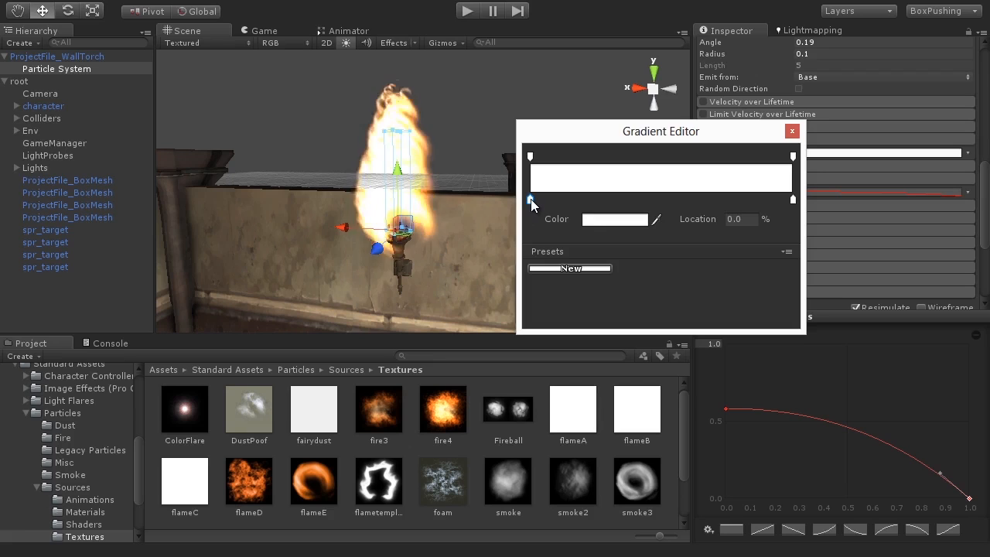
pyautogui.click(611, 222)
pyautogui.moveTo(663, 187); pyautogui.dragTo(714, 140)
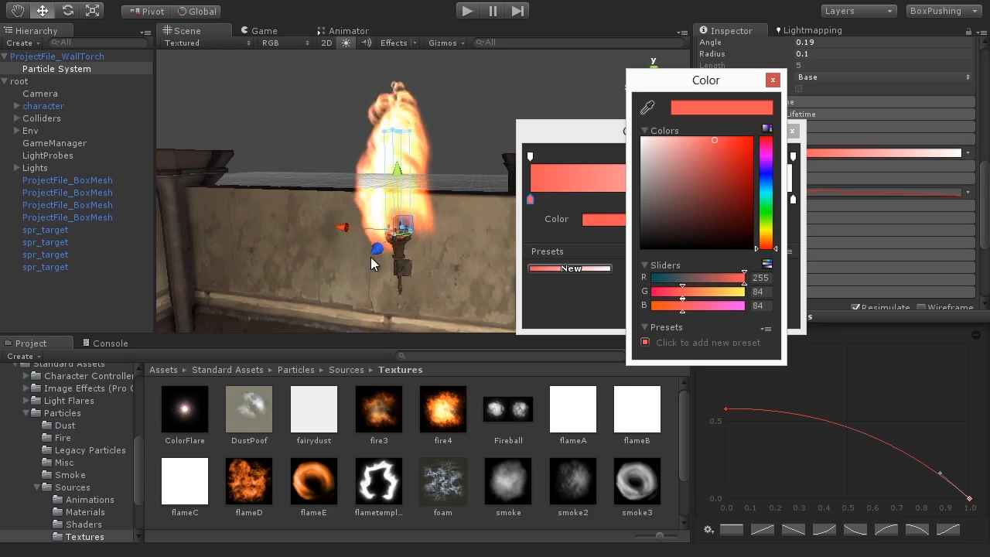
pyautogui.click(772, 80)
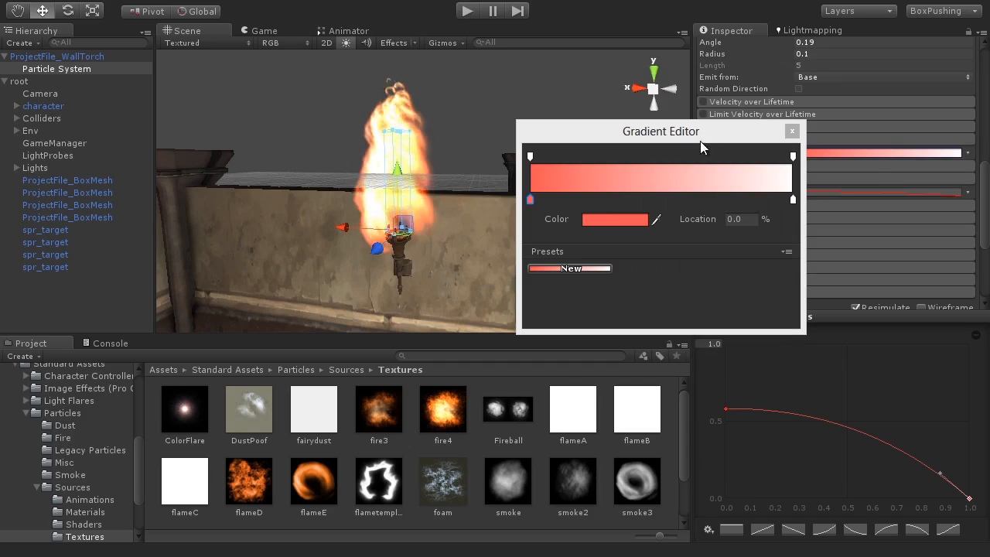
# Set the gradient's end colour key to pale yellow (243, 255, 129).
pyautogui.click(791, 200)
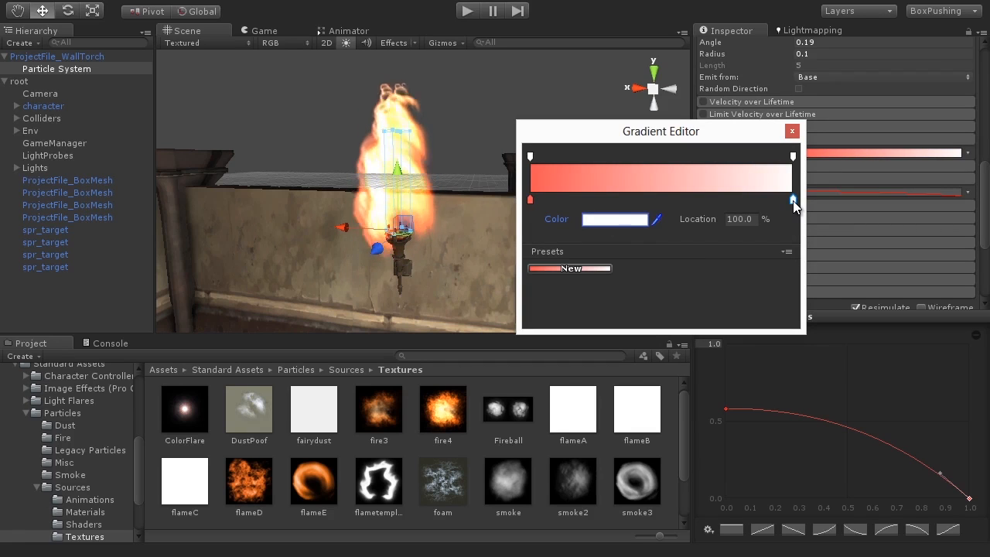
pyautogui.click(621, 220)
pyautogui.click(765, 229)
pyautogui.moveTo(691, 162); pyautogui.dragTo(696, 140)
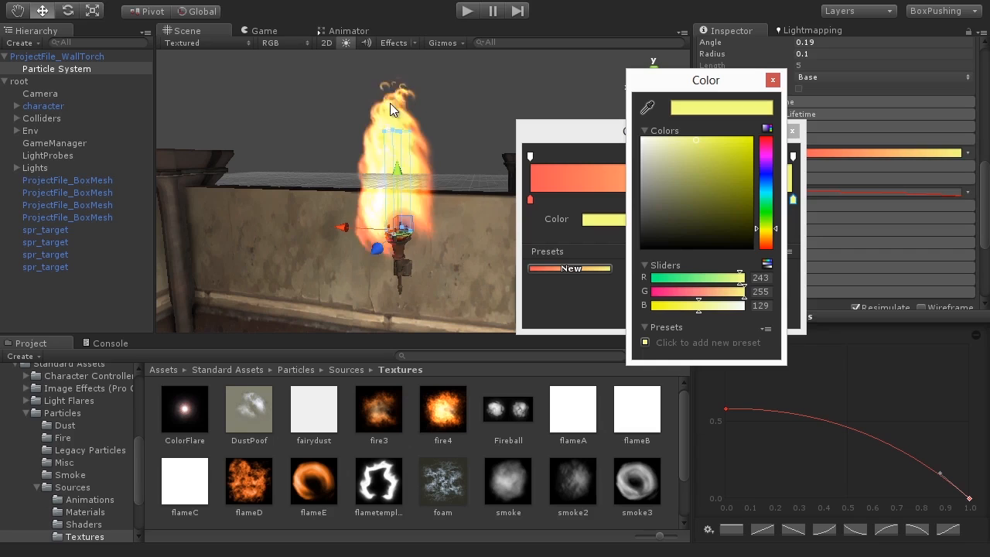
pyautogui.click(773, 79)
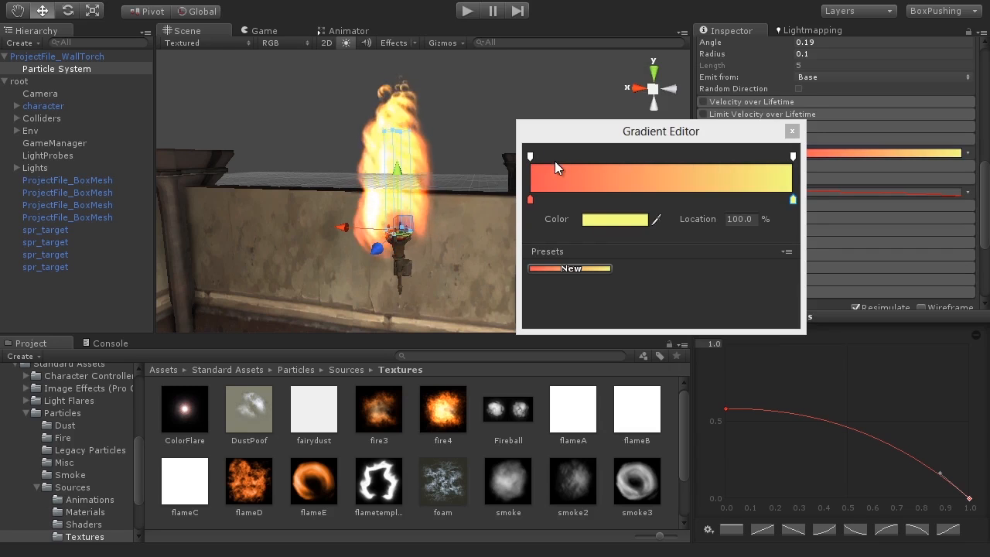
# Make both gradient alpha ends 0, with a fully opaque alpha key at about 10%.
pyautogui.click(529, 156)
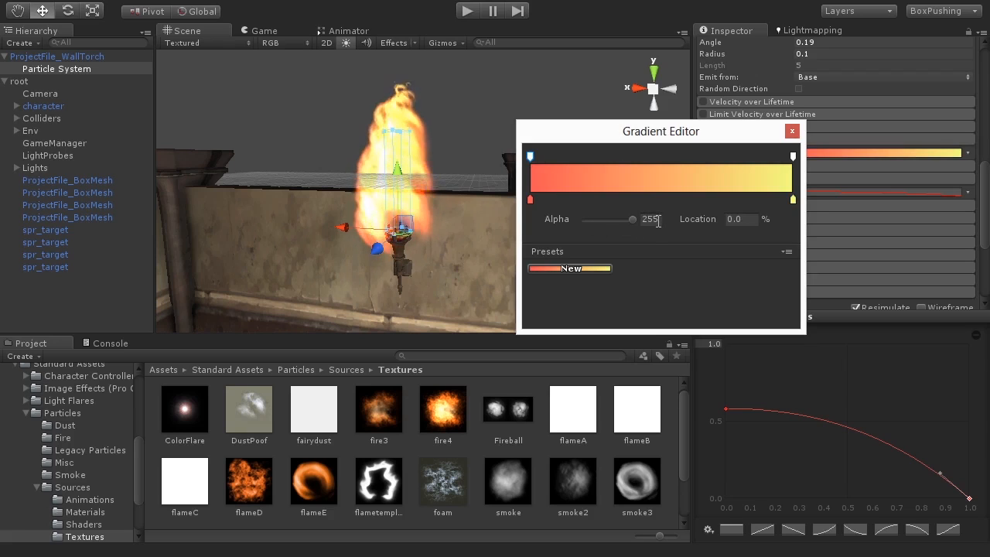
pyautogui.click(793, 157)
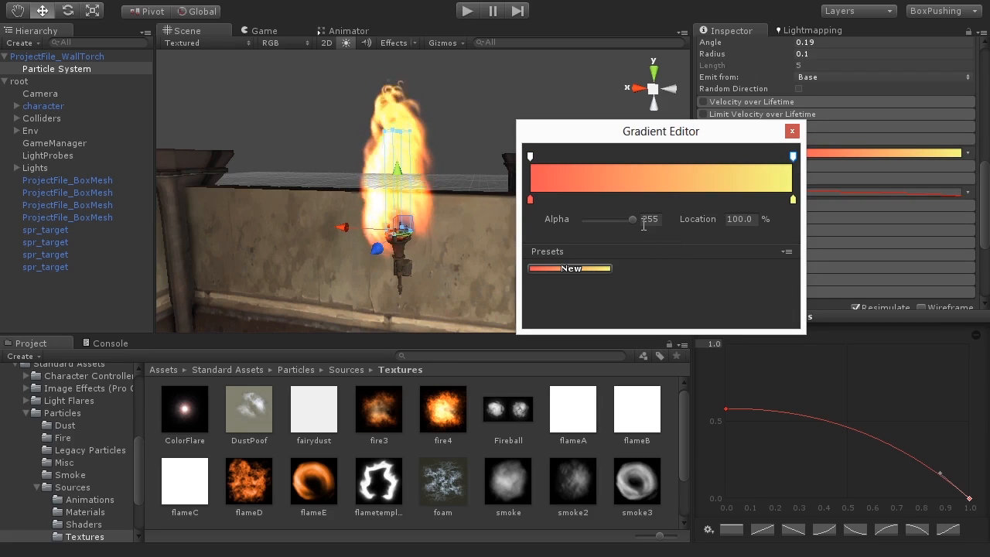
pyautogui.moveTo(632, 221); pyautogui.dragTo(583, 222)
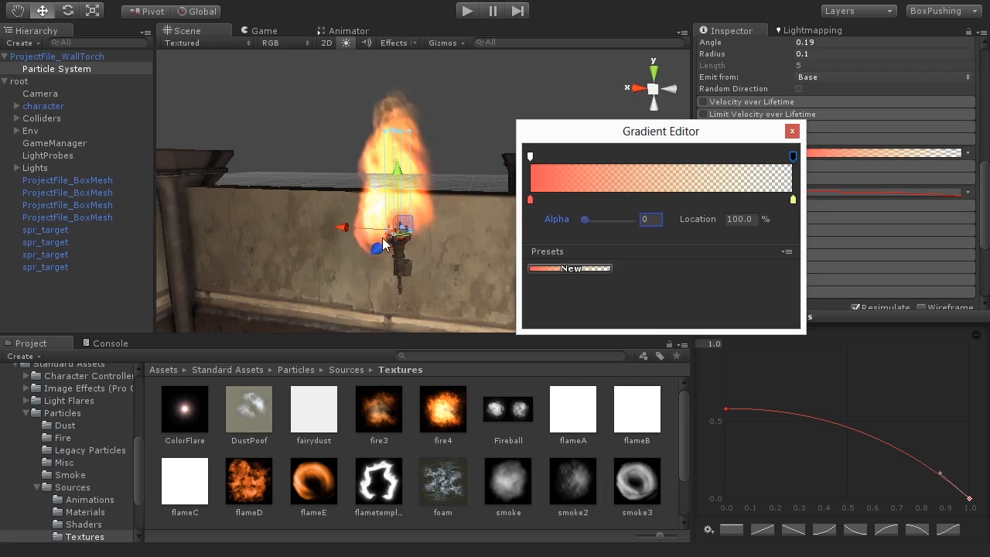
pyautogui.click(528, 158)
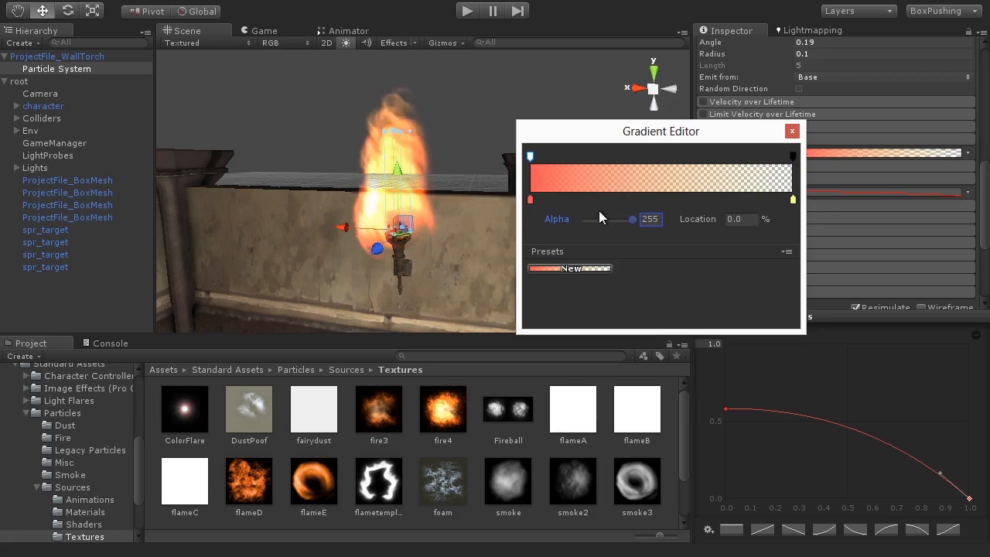
pyautogui.moveTo(631, 219); pyautogui.dragTo(567, 223)
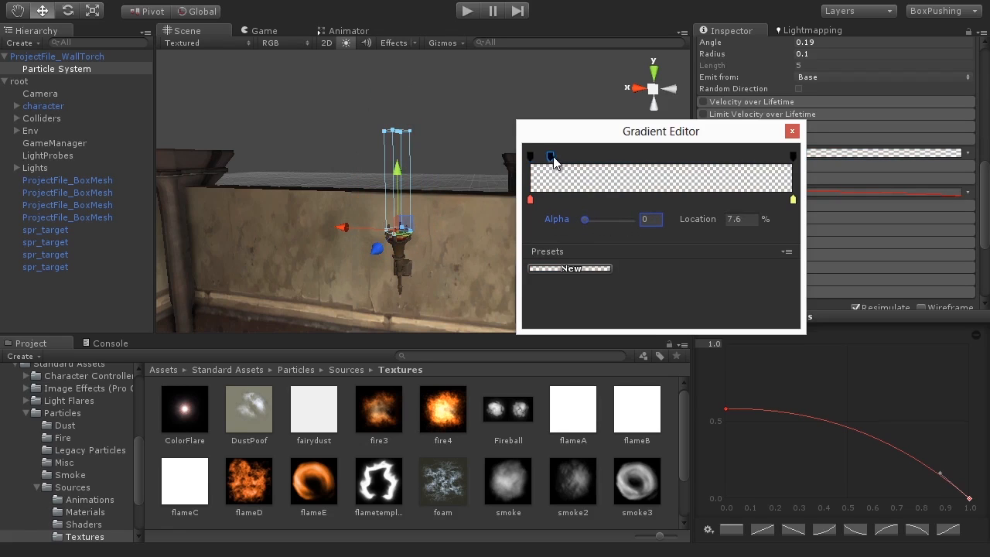
pyautogui.moveTo(584, 219); pyautogui.dragTo(667, 225)
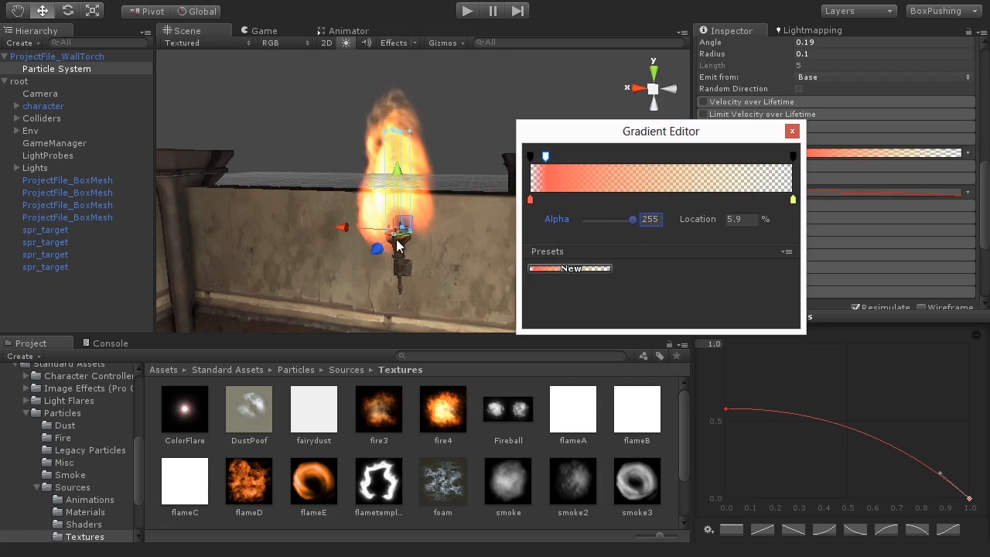
pyautogui.moveTo(546, 157); pyautogui.dragTo(558, 157)
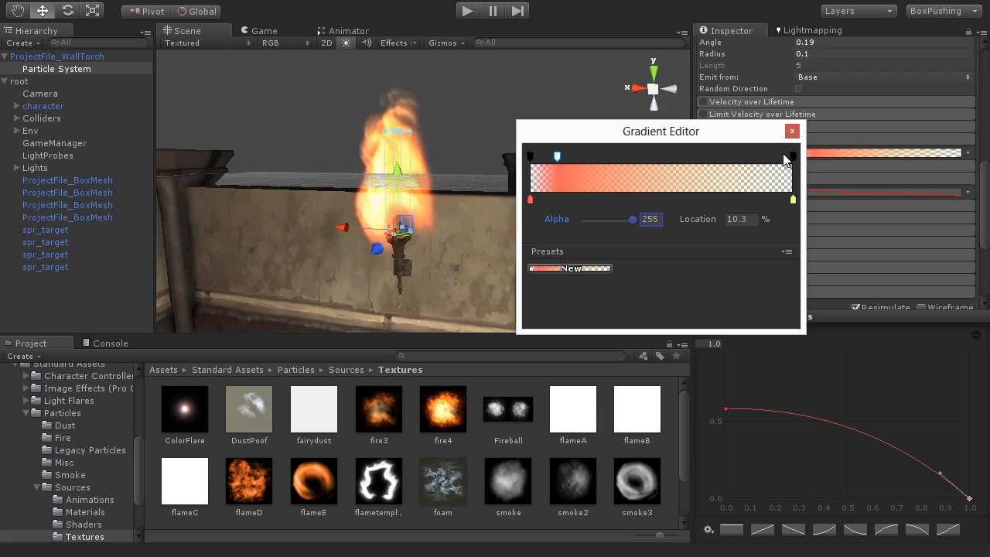
pyautogui.click(792, 131)
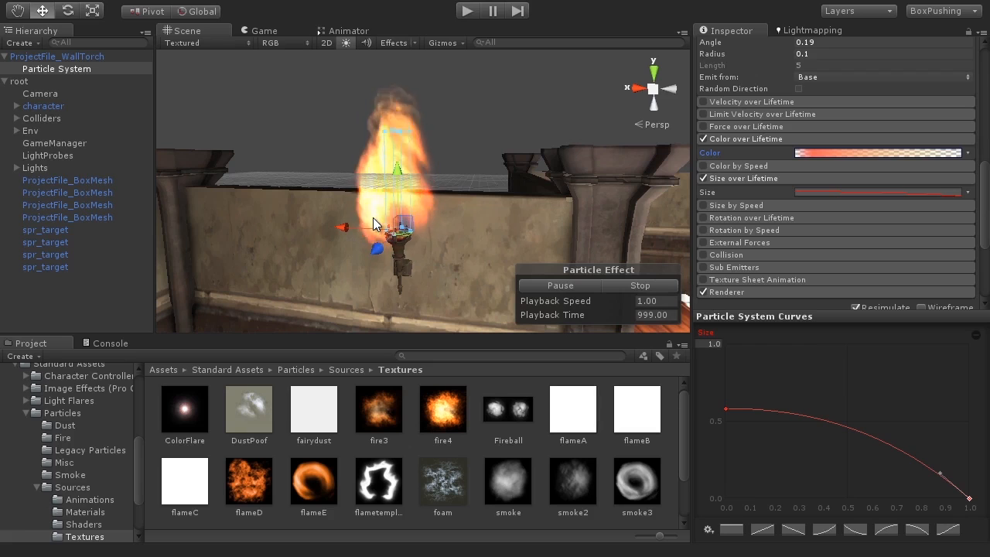
# Enable Rotation over Lifetime with an Angular Velocity of 106.
pyautogui.click(702, 218)
pyautogui.click(731, 218)
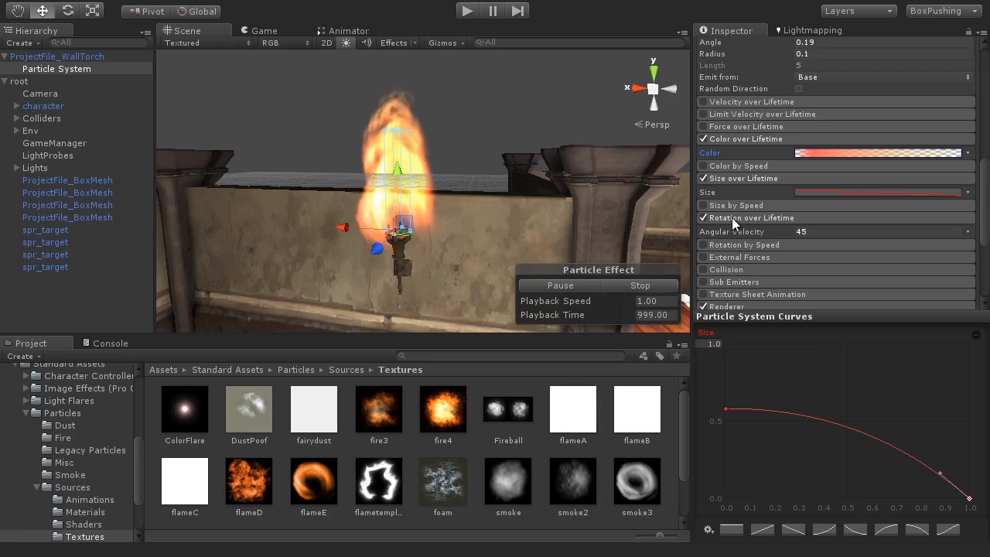
pyautogui.click(812, 232)
pyautogui.press('BackSpace')
pyautogui.press('BackSpace')
pyautogui.write('106')
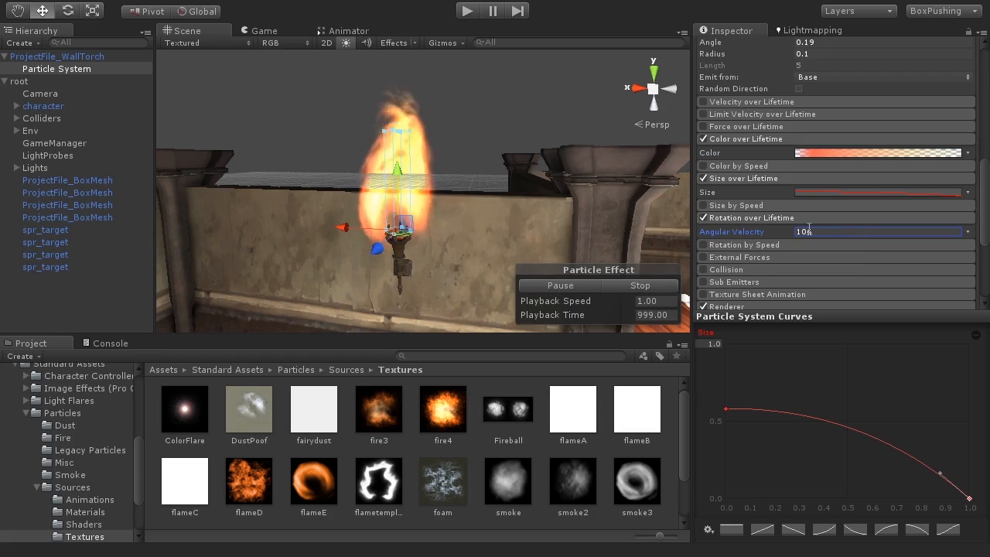
# Orbit around the flame, then select the wall torch and view the wall face-on.
pyautogui.keyDown('alt'); pyautogui.moveTo(443, 247); pyautogui.dragTo(431, 260); pyautogui.keyUp('alt')
pyautogui.keyDown('alt'); pyautogui.moveTo(419, 189); pyautogui.dragTo(461, 211); pyautogui.keyUp('alt')
pyautogui.scroll(5, 409, 252)
pyautogui.scroll(-4, 409, 251)
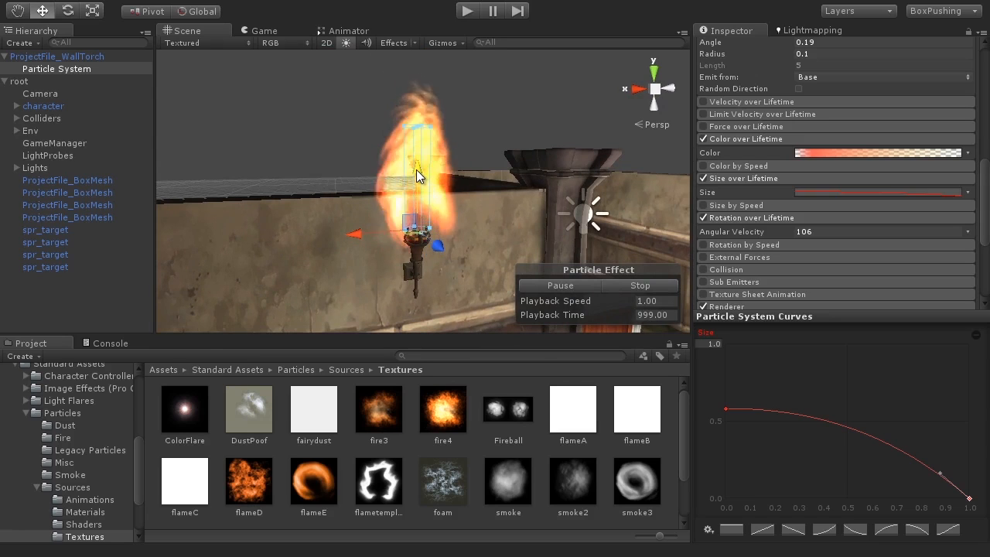
pyautogui.scroll(-3, 420, 263)
pyautogui.keyDown('alt'); pyautogui.moveTo(420, 263); pyautogui.dragTo(462, 281); pyautogui.keyUp('alt')
pyautogui.click(61, 57)
pyautogui.keyDown('alt'); pyautogui.moveTo(224, 145); pyautogui.dragTo(428, 207); pyautogui.keyUp('alt')
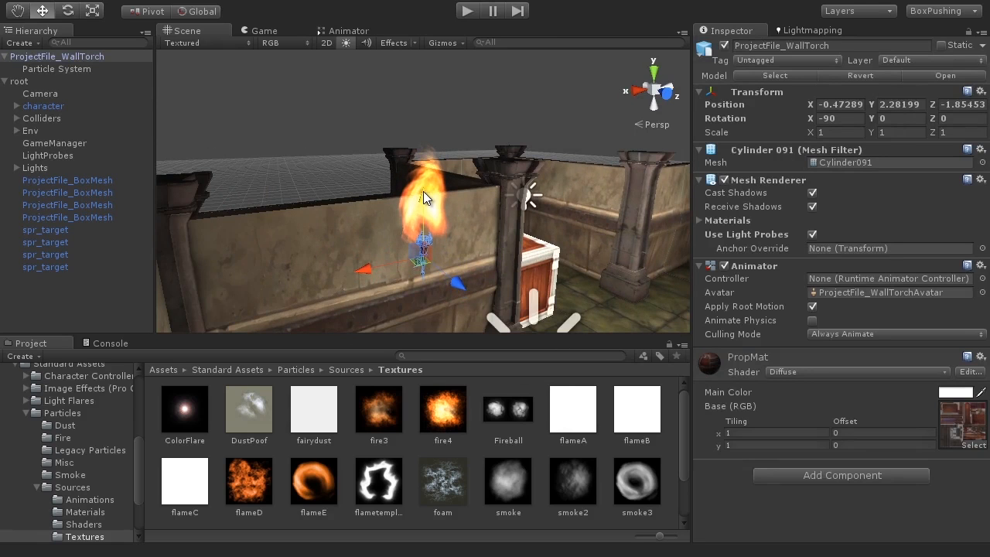
# Select the wall torch and frame it in the Scene view from a higher angle.
pyautogui.click(353, 145)
pyautogui.keyDown('alt'); pyautogui.moveTo(353, 144); pyautogui.dragTo(671, 222); pyautogui.keyUp('alt')
pyautogui.keyDown('alt'); pyautogui.moveTo(507, 223); pyautogui.dragTo(458, 265); pyautogui.keyUp('alt')
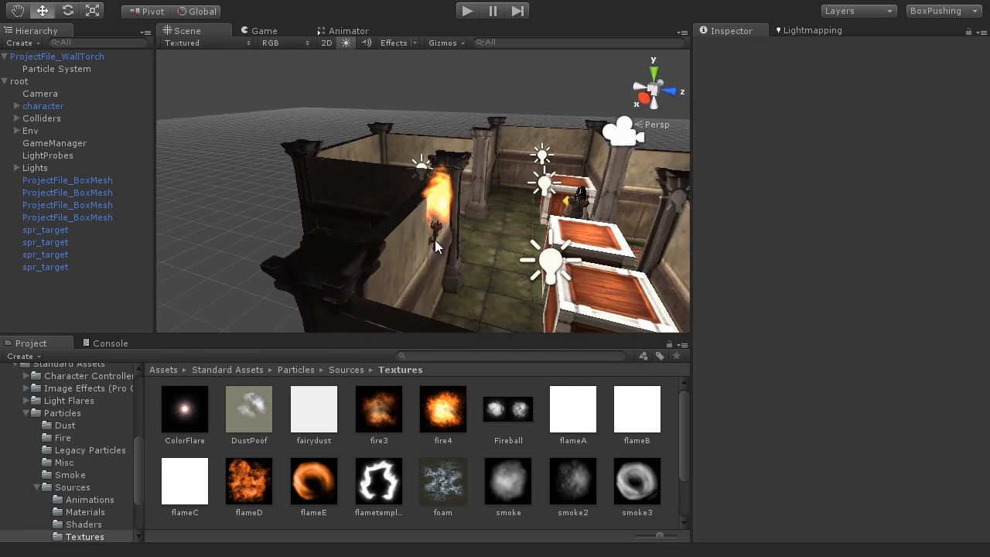
pyautogui.scroll(1, 458, 265)
pyautogui.click(57, 57)
pyautogui.scroll(2, 419, 272)
pyautogui.scroll(4, 419, 272)
pyautogui.moveTo(422, 277); pyautogui.dragTo(375, 190, button='middle')
pyautogui.scroll(3, 375, 189)
pyautogui.moveTo(442, 238); pyautogui.dragTo(446, 238)
# Select the torch's Particle System and orbit to view the flame along the wall.
pyautogui.click(60, 65)
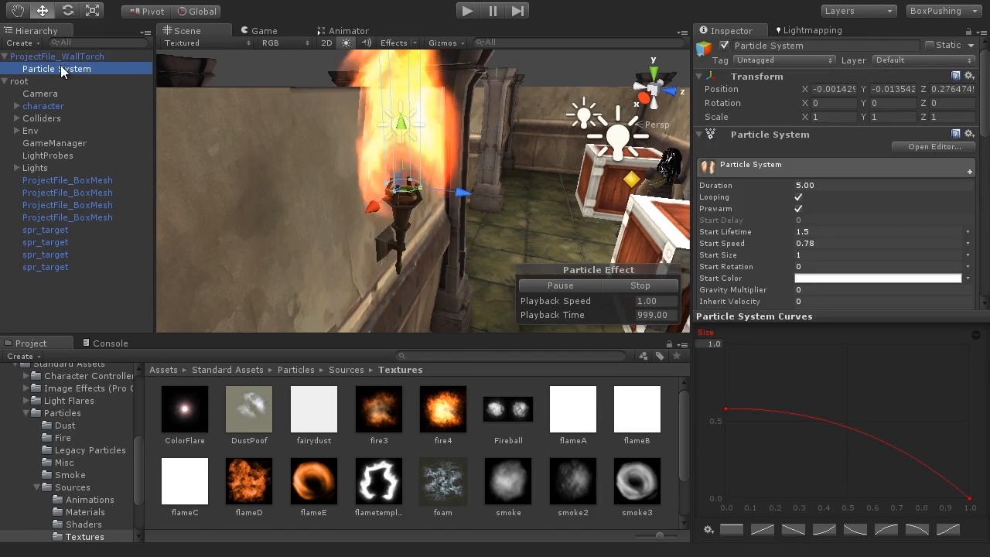
pyautogui.keyDown('alt'); pyautogui.moveTo(433, 255); pyautogui.dragTo(530, 209); pyautogui.keyUp('alt')
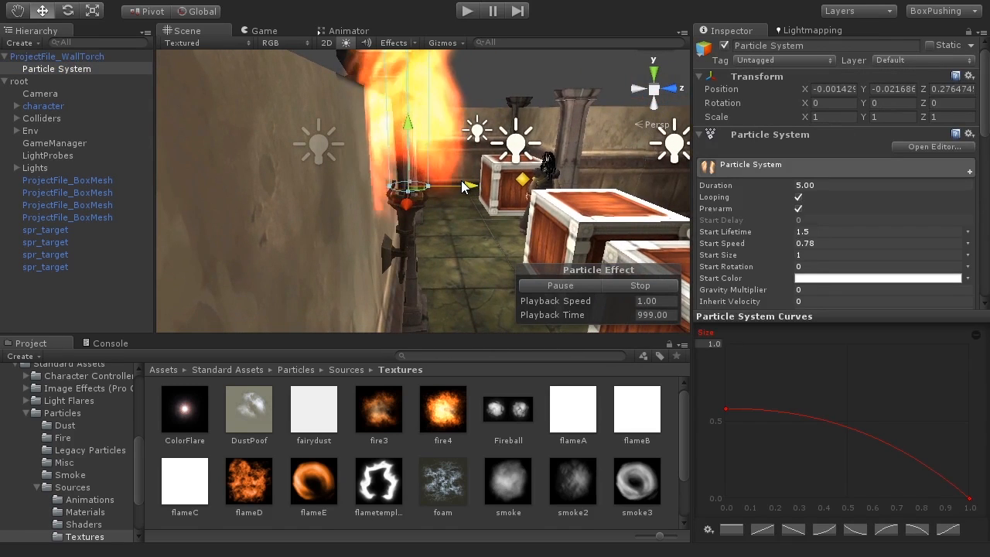
pyautogui.keyDown('alt'); pyautogui.moveTo(472, 259); pyautogui.dragTo(275, 272); pyautogui.keyUp('alt')
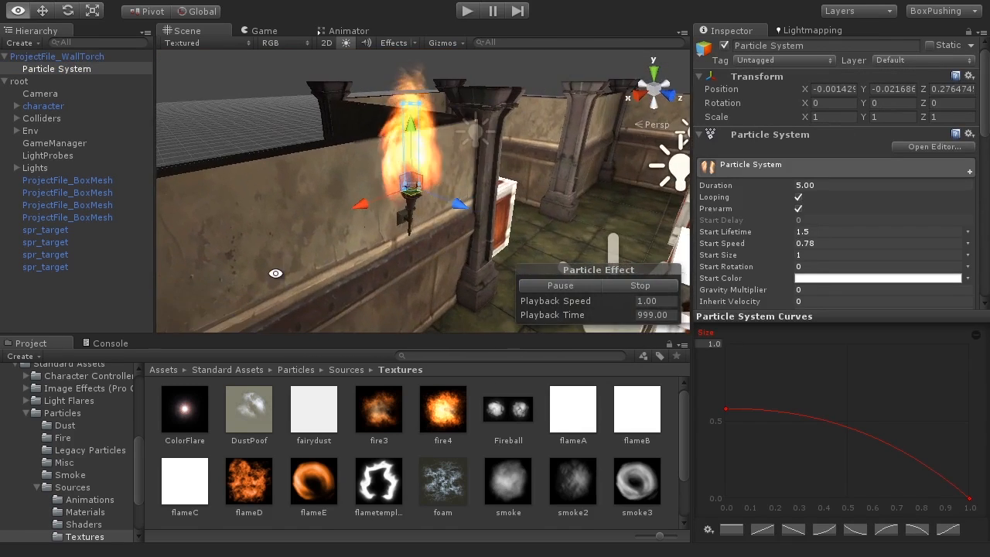
pyautogui.keyDown('alt'); pyautogui.moveTo(413, 232); pyautogui.dragTo(390, 192); pyautogui.keyUp('alt')
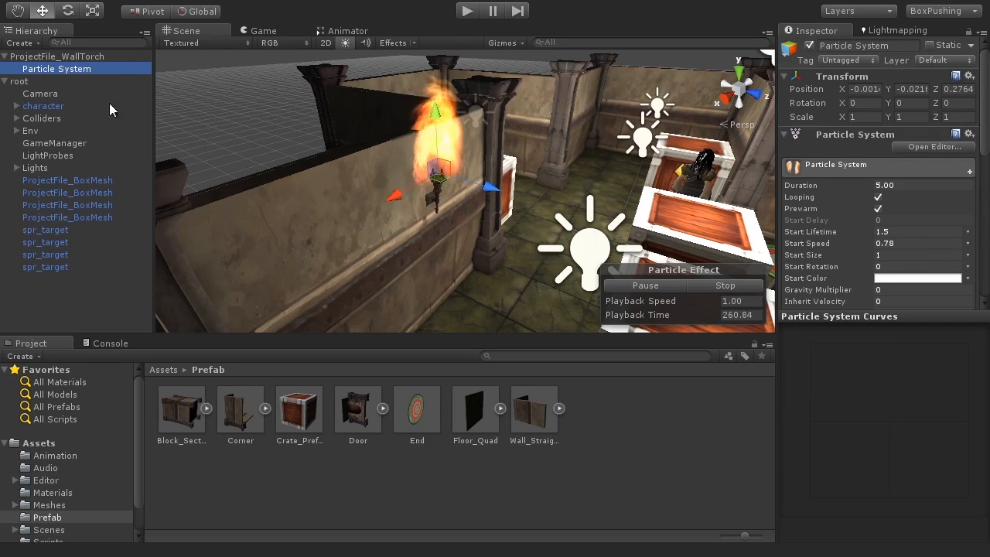
pyautogui.click(74, 56)
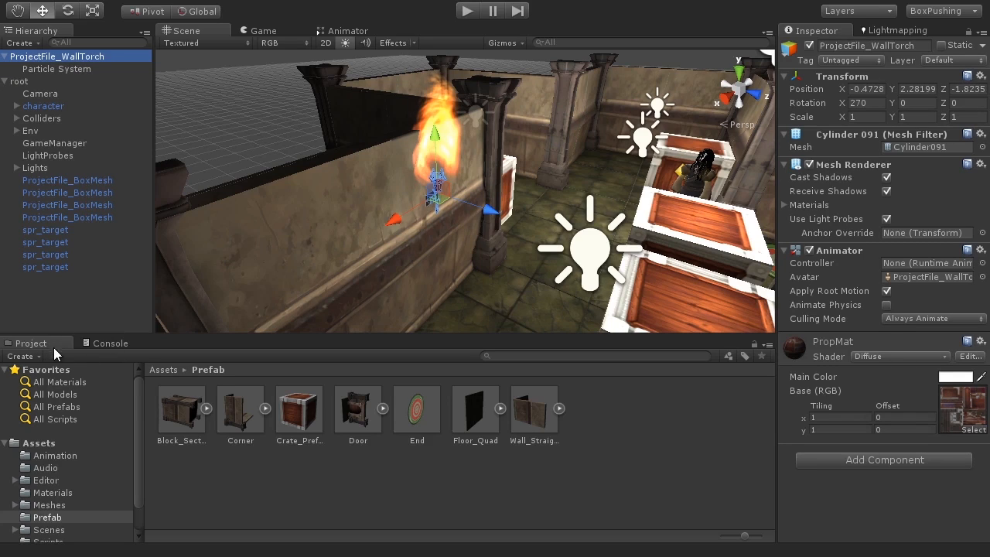
pyautogui.click(38, 443)
pyautogui.doubleClick(474, 422)
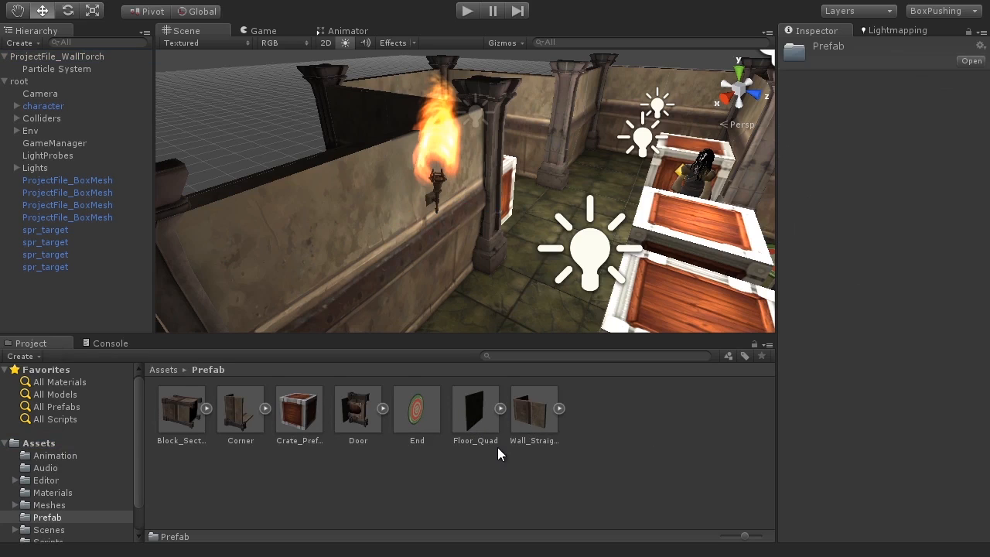
pyautogui.rightClick(403, 468)
# Create a torch_prefab from ProjectFile_WallTorch and inspect its Particle System child.
pyautogui.moveTo(433, 478)
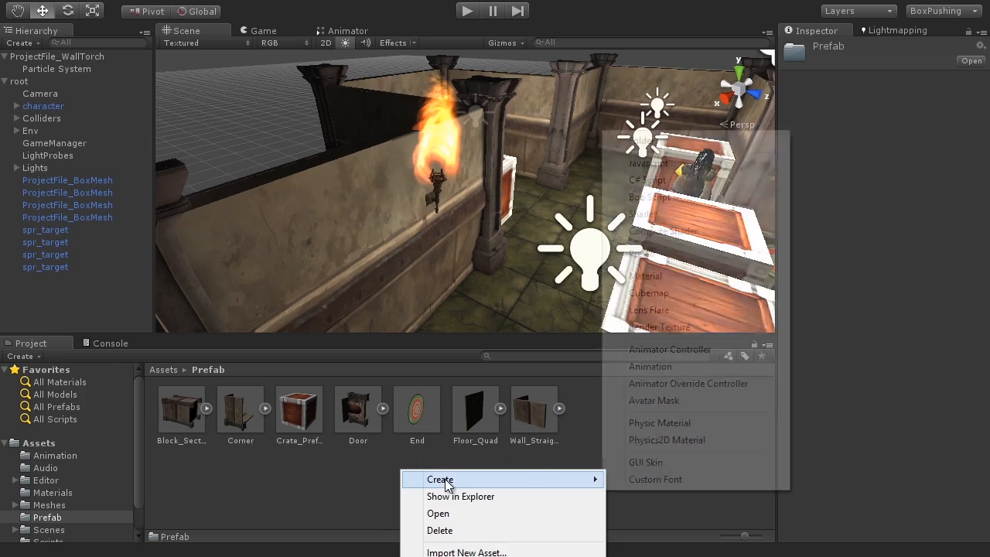
pyautogui.click(644, 252)
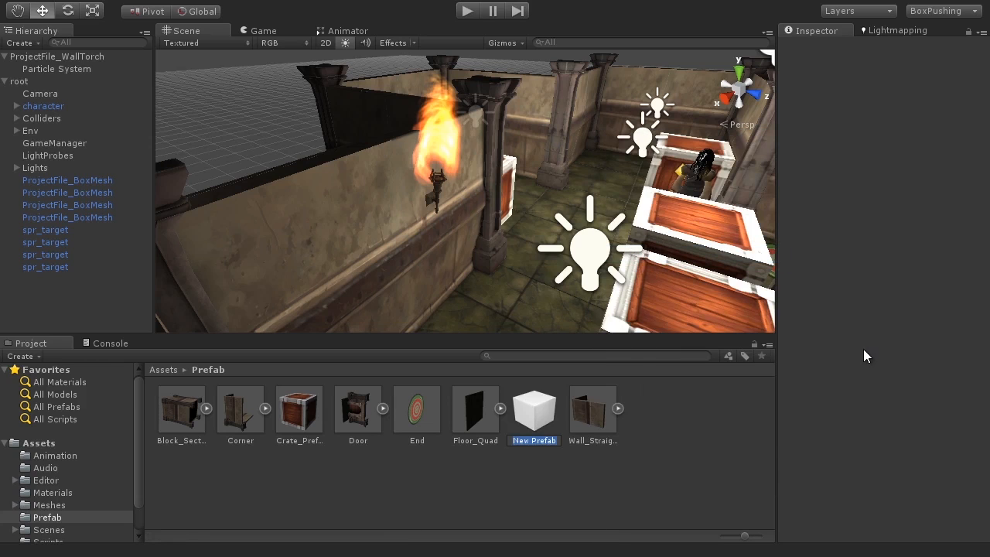
pyautogui.write('torch_prefab')
pyautogui.press('Return')
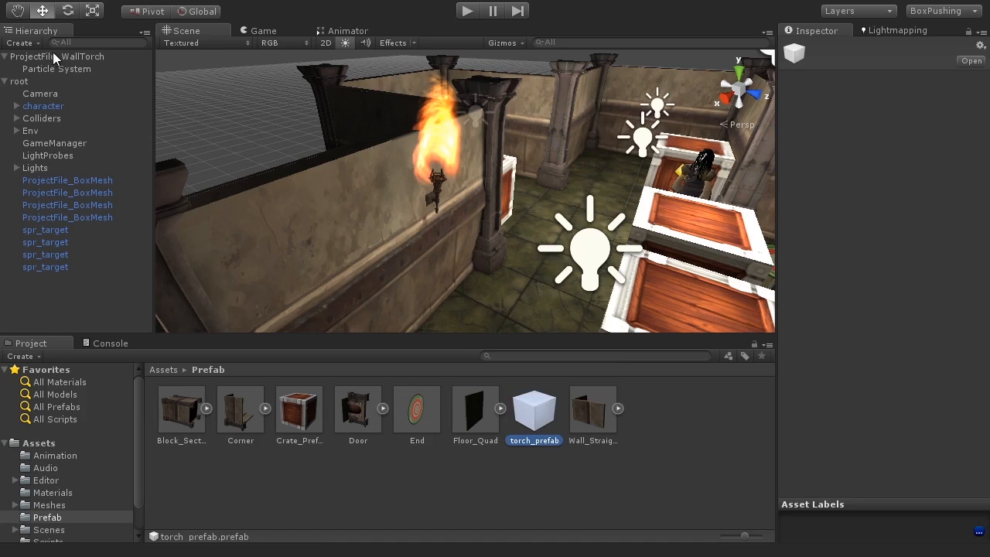
pyautogui.moveTo(67, 58); pyautogui.dragTo(546, 419)
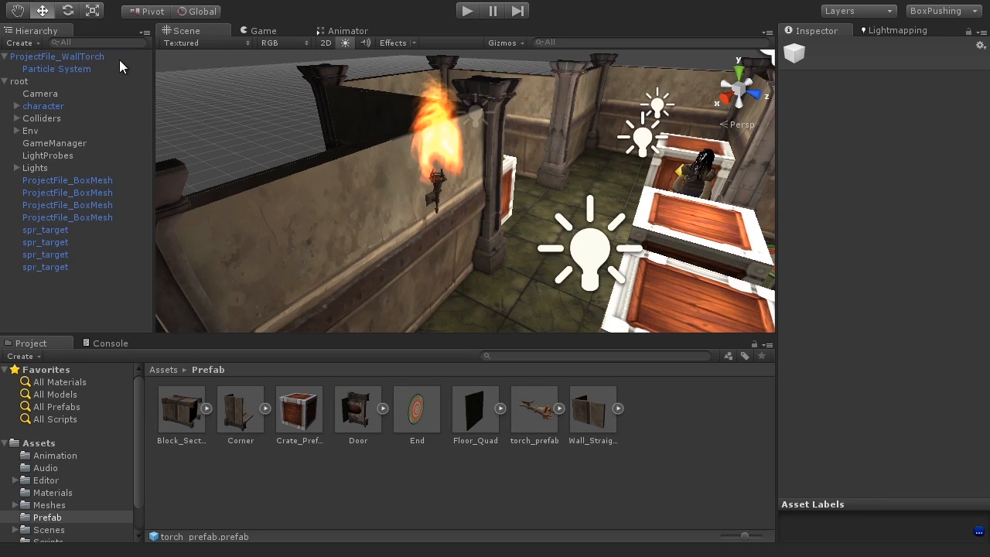
pyautogui.click(552, 409)
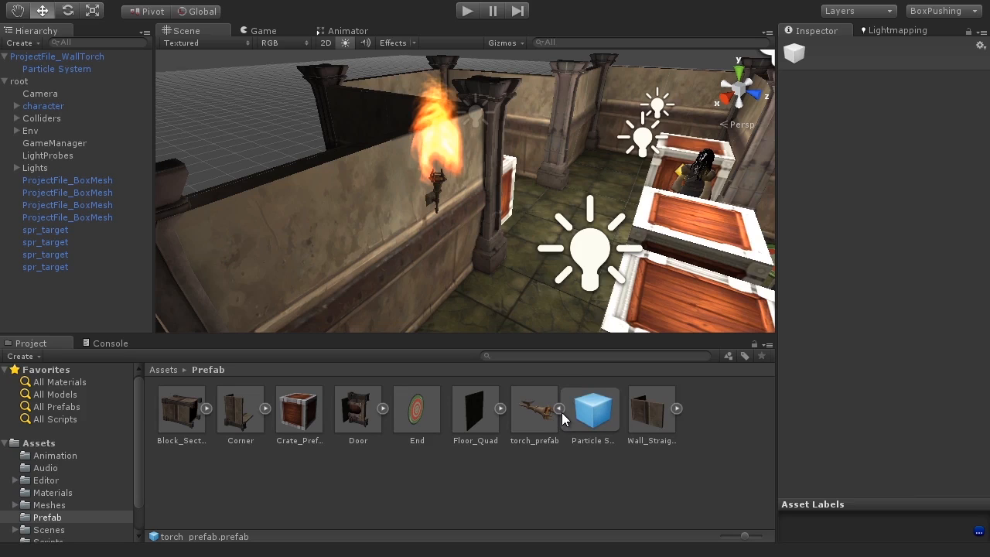
pyautogui.click(602, 419)
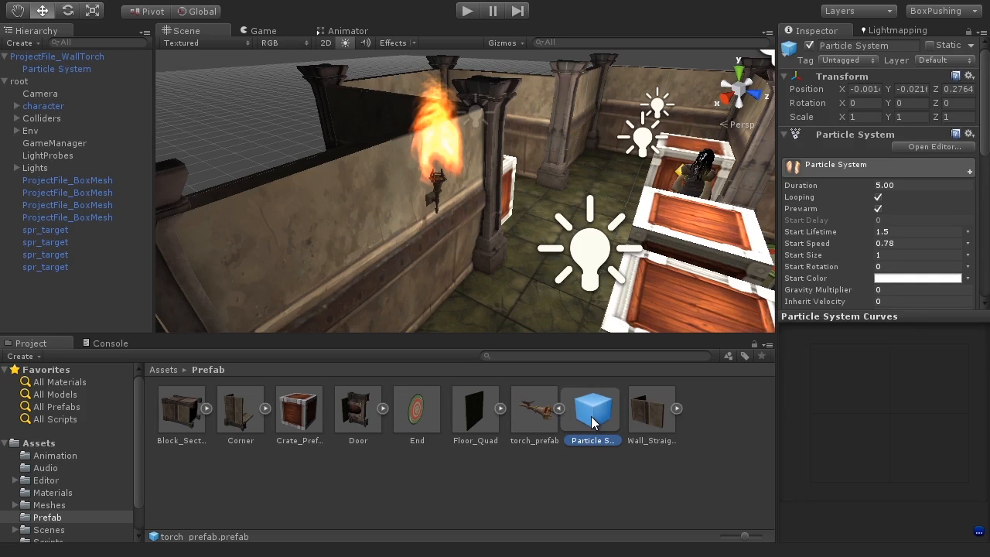
# Place a torch_prefab instance in the scene and move it up toward the wall.
pyautogui.click(540, 416)
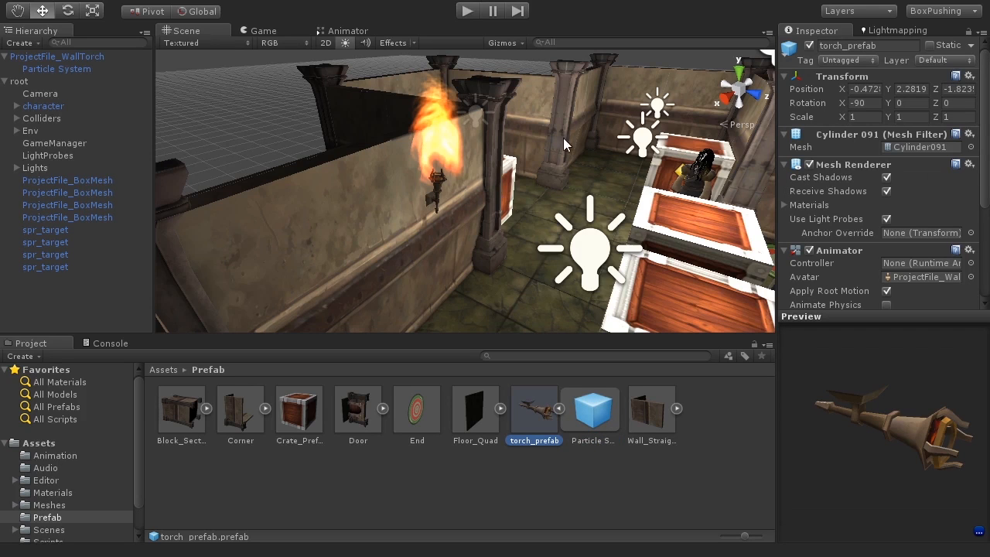
pyautogui.keyDown('alt'); pyautogui.moveTo(550, 207); pyautogui.dragTo(442, 256); pyautogui.keyUp('alt')
pyautogui.keyDown('alt'); pyautogui.moveTo(610, 246); pyautogui.dragTo(495, 249); pyautogui.keyUp('alt')
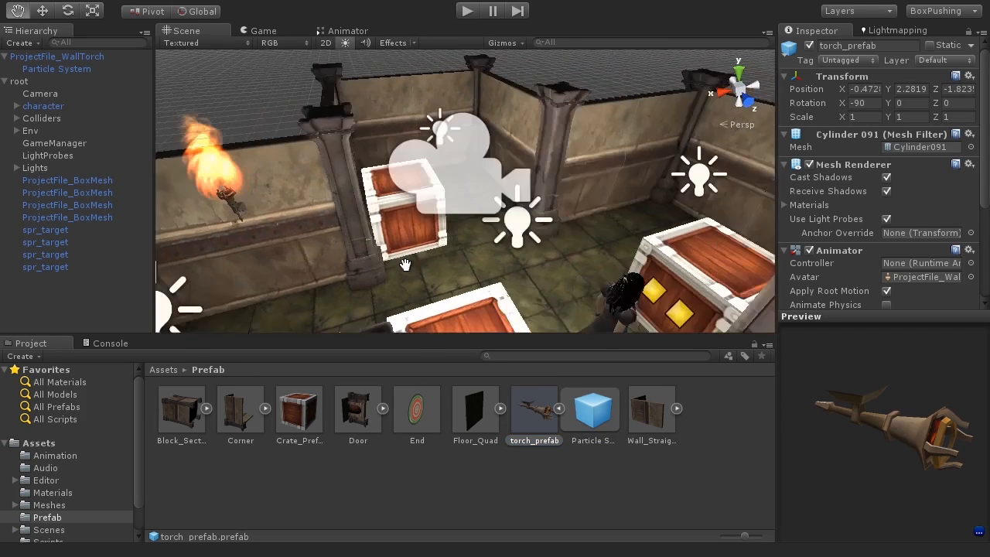
pyautogui.click(558, 408)
pyautogui.keyDown('alt'); pyautogui.moveTo(582, 258); pyautogui.dragTo(417, 321, button='middle'); pyautogui.keyUp('alt')
pyautogui.keyDown('alt'); pyautogui.moveTo(418, 320); pyautogui.dragTo(449, 314); pyautogui.keyUp('alt')
pyautogui.moveTo(538, 411); pyautogui.dragTo(511, 290)
pyautogui.press('f')
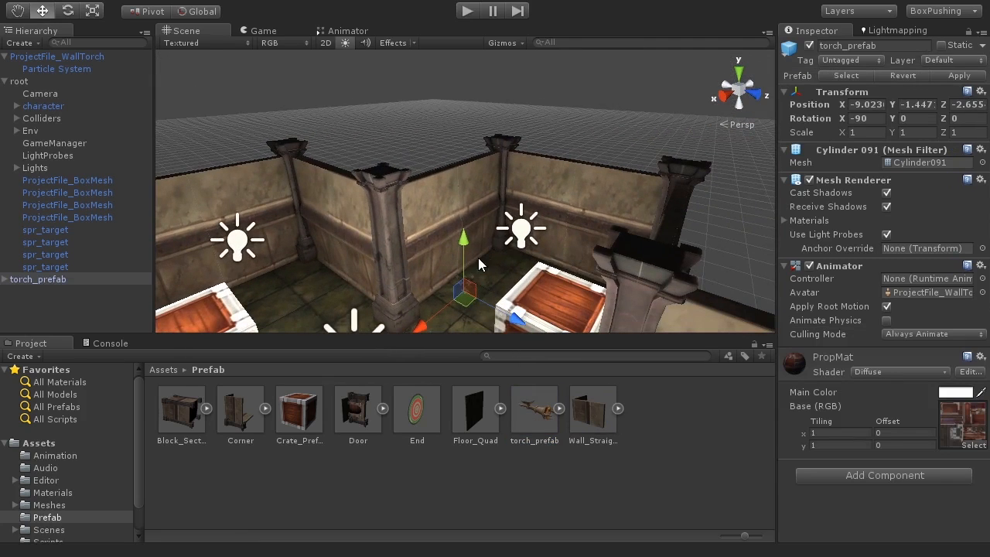
pyautogui.moveTo(471, 230); pyautogui.dragTo(469, 124)
pyautogui.click(499, 197)
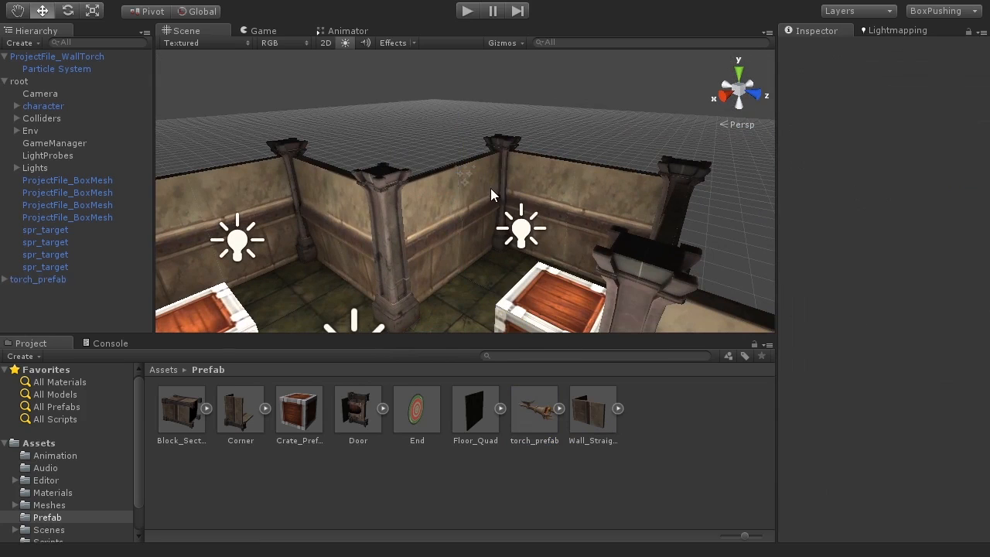
pyautogui.click(501, 201)
pyautogui.moveTo(501, 201); pyautogui.dragTo(543, 207)
# Position the first torch flush against the wall and raise it higher.
pyautogui.press('f')
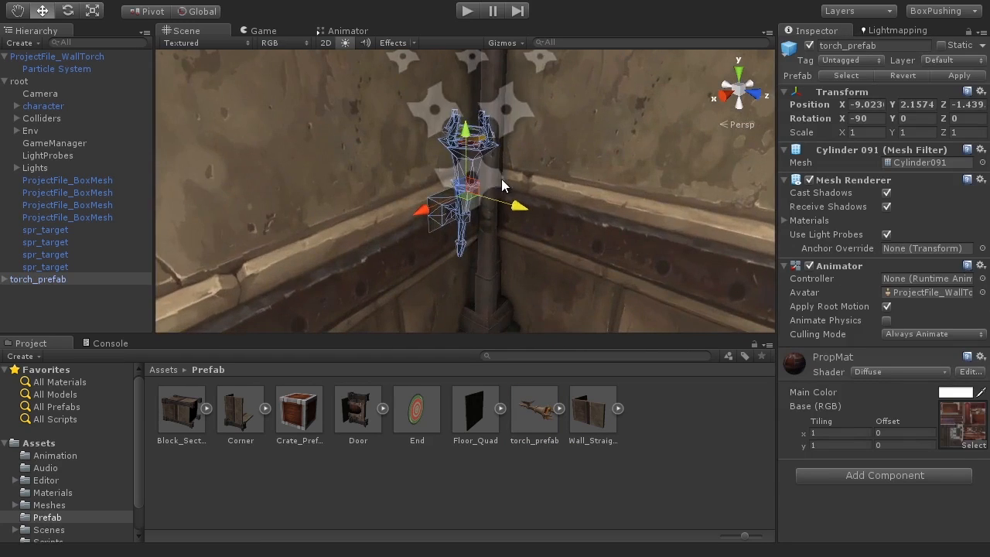
pyautogui.keyDown('alt'); pyautogui.moveTo(489, 193); pyautogui.dragTo(379, 260); pyautogui.keyUp('alt')
pyautogui.moveTo(405, 186); pyautogui.dragTo(430, 195)
pyautogui.keyDown('alt'); pyautogui.moveTo(421, 250); pyautogui.dragTo(532, 249); pyautogui.keyUp('alt')
pyautogui.moveTo(517, 208); pyautogui.dragTo(495, 195)
pyautogui.scroll(3, 444, 217)
pyautogui.keyDown('alt'); pyautogui.moveTo(443, 216); pyautogui.dragTo(476, 188); pyautogui.keyUp('alt')
pyautogui.moveTo(435, 113); pyautogui.dragTo(435, 24)
pyautogui.scroll(-4, 526, 261)
pyautogui.moveTo(528, 266)
pyautogui.keyDown('alt'); pyautogui.mouseDown()
pyautogui.moveTo(541, 267)
pyautogui.moveTo(520, 262)
pyautogui.mouseUp(); pyautogui.keyUp('alt')
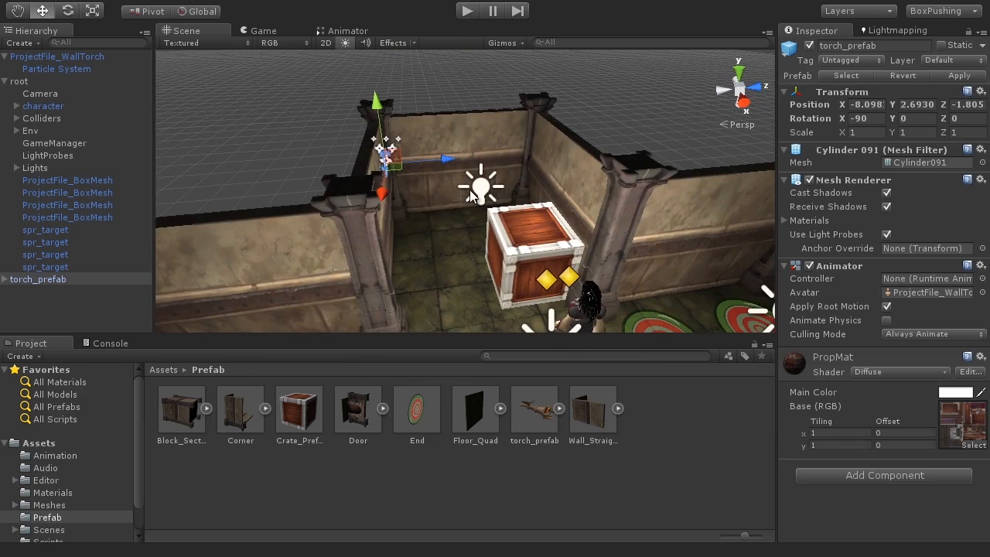
# Duplicate the torch, slide the copy along the wall, and set its Y rotation to 180.
pyautogui.hotkey('ctrl', 'd')
pyautogui.moveTo(443, 160); pyautogui.dragTo(553, 160)
pyautogui.keyDown('alt'); pyautogui.moveTo(553, 160); pyautogui.dragTo(501, 282); pyautogui.keyUp('alt')
pyautogui.scroll(6, 500, 282)
pyautogui.moveTo(500, 282); pyautogui.dragTo(512, 203, button='middle')
pyautogui.keyDown('alt'); pyautogui.moveTo(512, 202); pyautogui.dragTo(573, 223); pyautogui.keyUp('alt')
pyautogui.press('e')
pyautogui.click(918, 119)
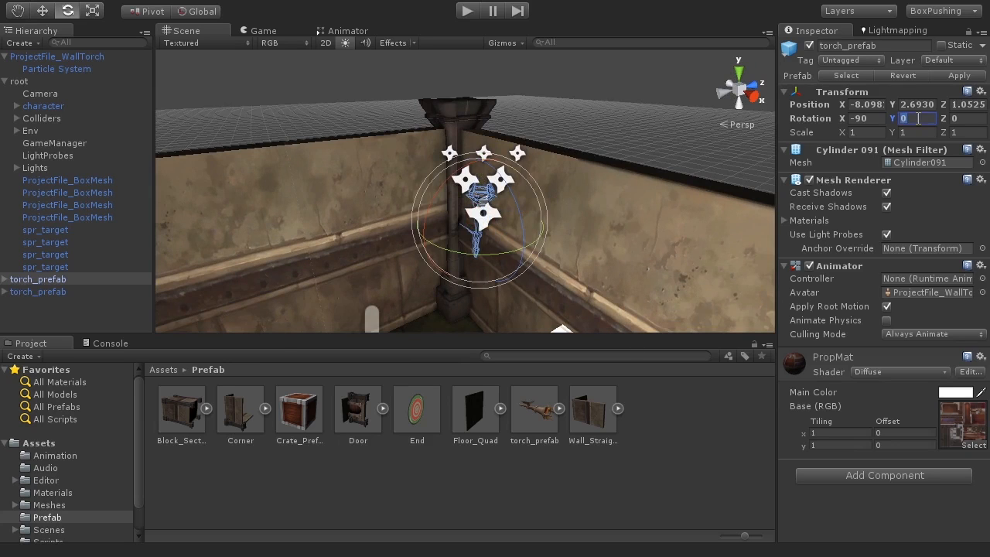
pyautogui.write('180')
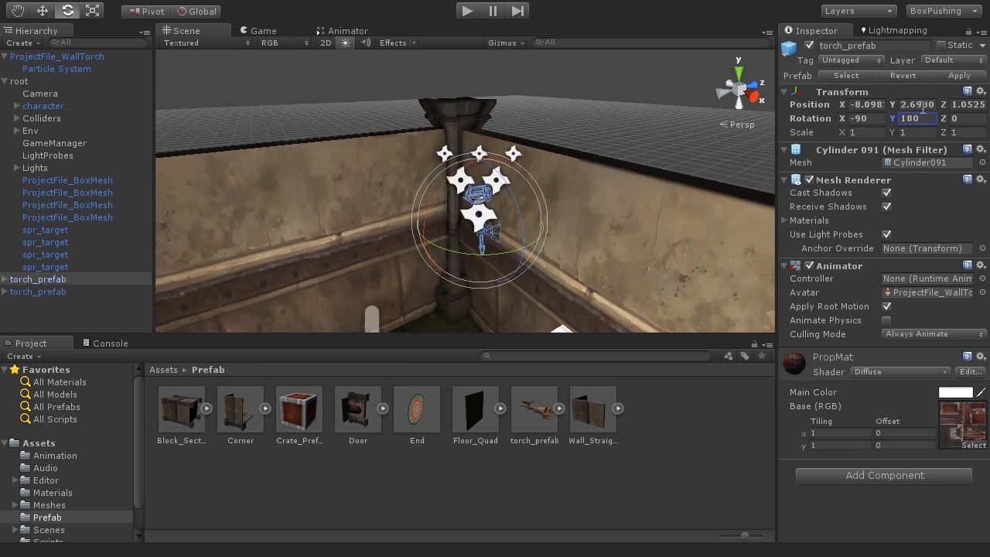
pyautogui.write('w')
# Move the rotated torch along X across the room to its spot on the wall.
pyautogui.keyDown('alt'); pyautogui.moveTo(539, 273); pyautogui.dragTo(495, 254); pyautogui.keyUp('alt')
pyautogui.moveTo(494, 217); pyautogui.dragTo(390, 193)
pyautogui.scroll(-5, 540, 230)
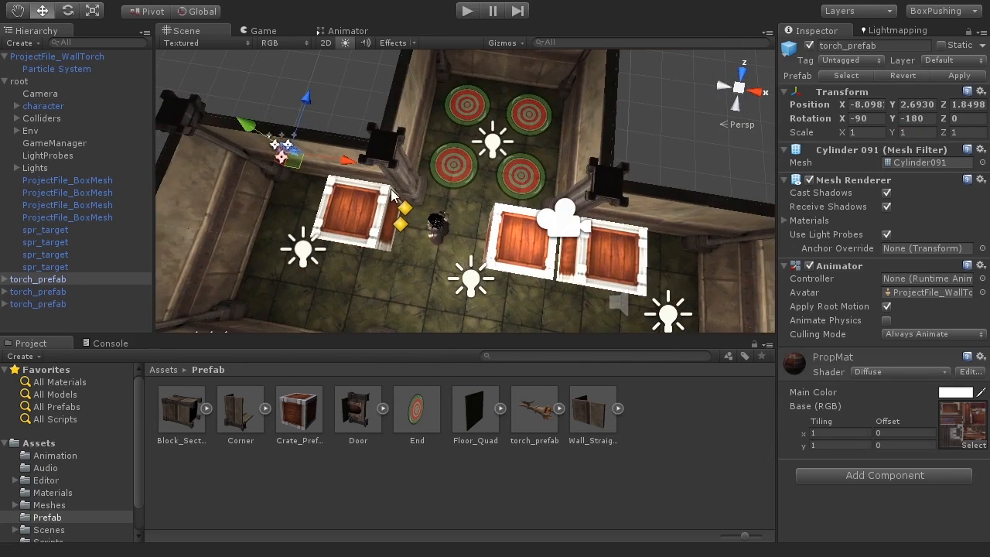
pyautogui.moveTo(340, 161); pyautogui.dragTo(678, 241)
pyautogui.keyDown('alt'); pyautogui.moveTo(677, 240); pyautogui.dragTo(518, 193, button='middle'); pyautogui.keyUp('alt')
pyautogui.keyDown('alt'); pyautogui.moveTo(518, 193); pyautogui.dragTo(553, 185); pyautogui.keyUp('alt')
pyautogui.moveTo(488, 171); pyautogui.dragTo(382, 78)
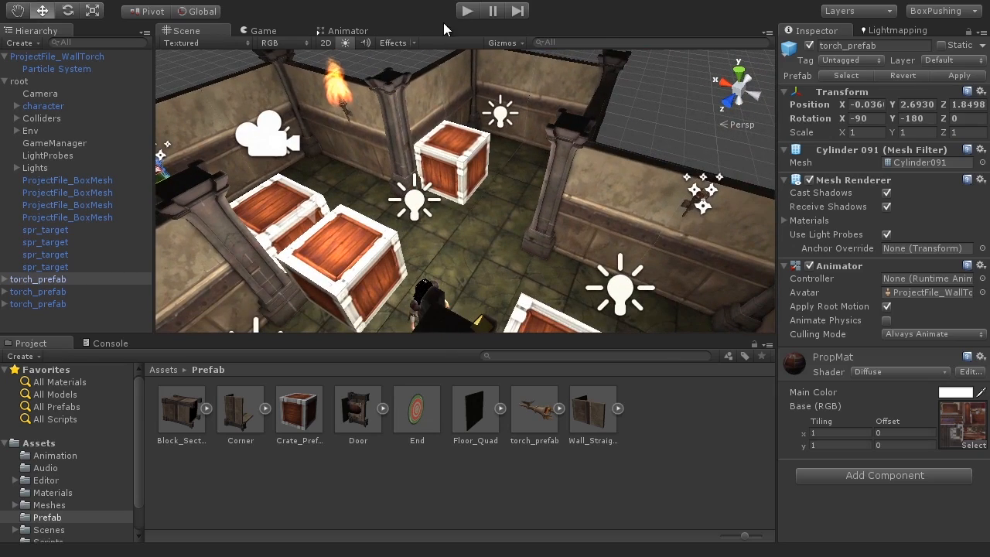
# Test-play to watch the torches burn in the Scene view, then stop and expand torch_prefab.
pyautogui.click(469, 11)
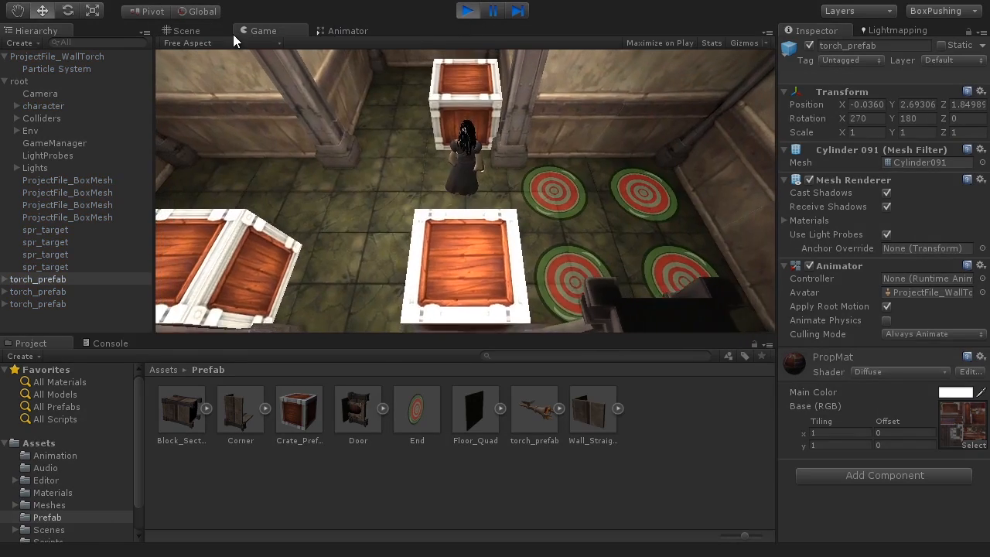
pyautogui.click(204, 33)
pyautogui.keyDown('alt'); pyautogui.moveTo(309, 186); pyautogui.dragTo(471, 221); pyautogui.keyUp('alt')
pyautogui.scroll(-3, 533, 240)
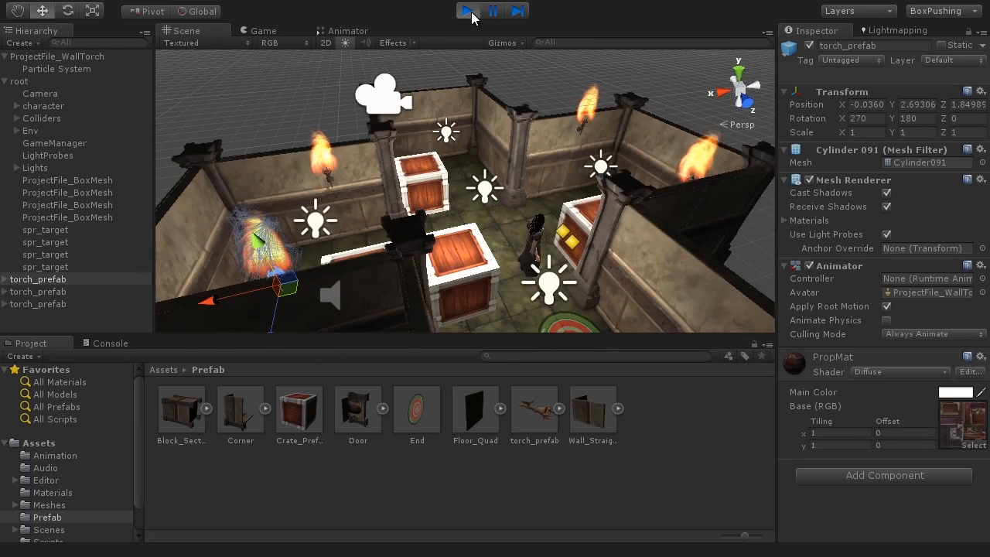
pyautogui.hotkey('ctrl', 'p')
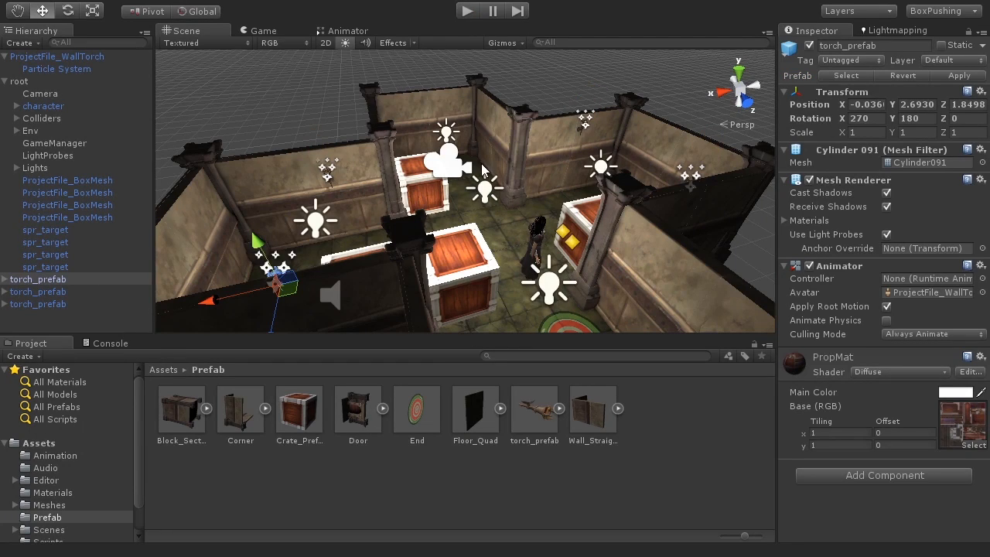
pyautogui.click(545, 418)
pyautogui.click(560, 408)
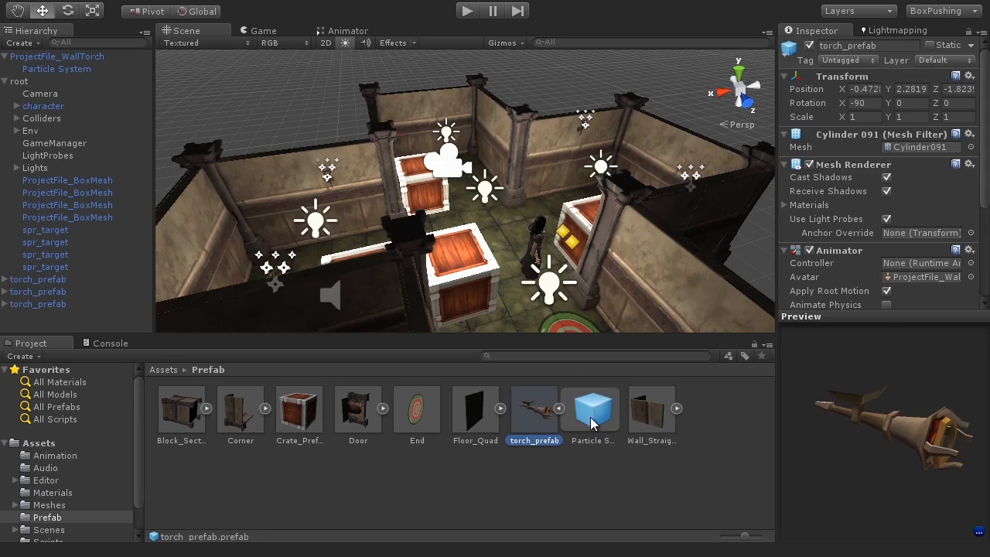
# Change the torch_prefab Particle System's emitter Shape from Cone to Sphere.
pyautogui.click(594, 410)
pyautogui.scroll(-5, 986, 87)
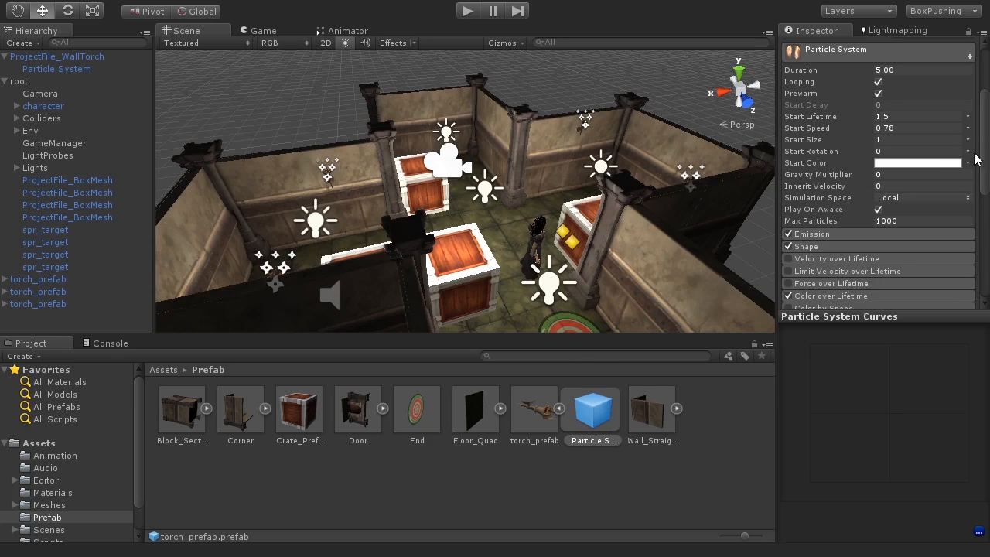
pyautogui.scroll(-5, 981, 171)
pyautogui.scroll(3, 982, 185)
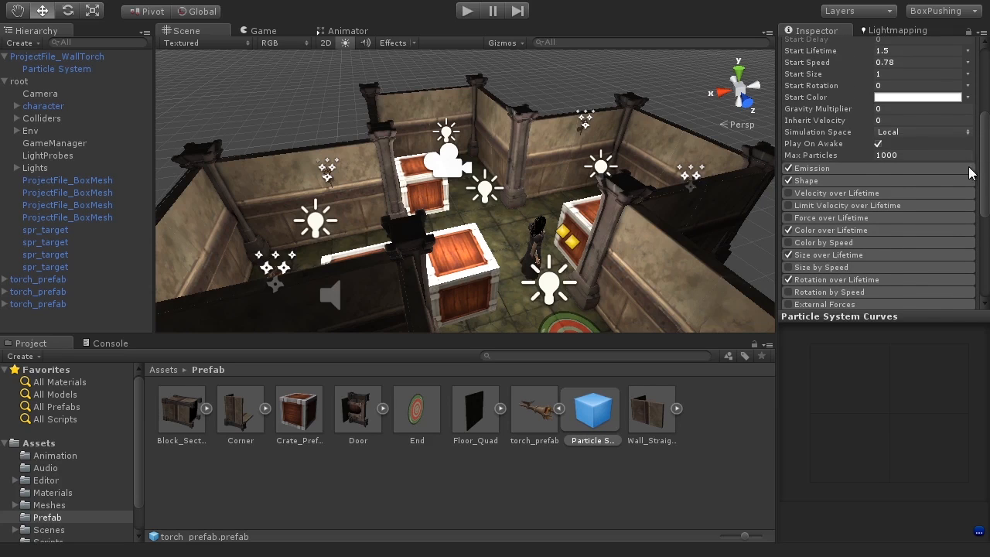
pyautogui.click(815, 182)
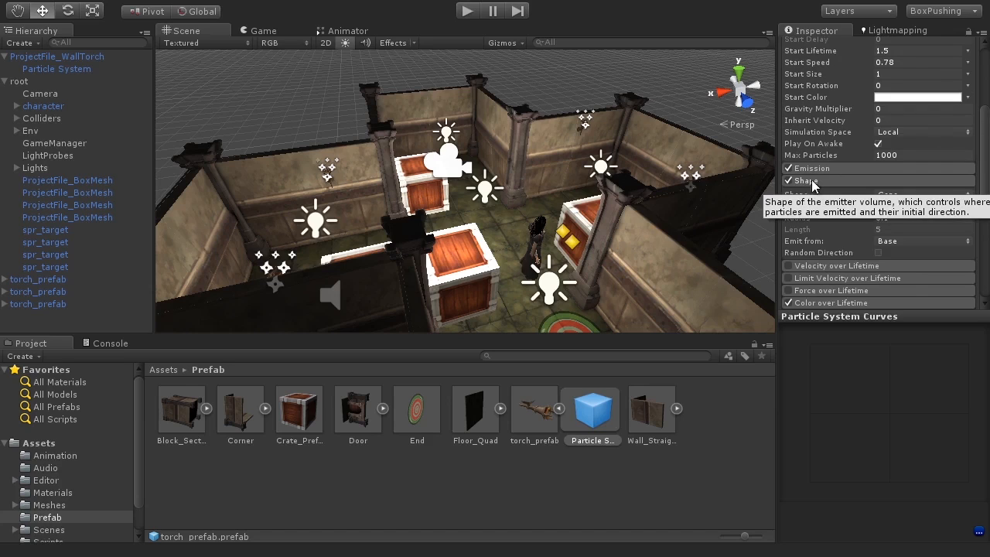
pyautogui.click(899, 195)
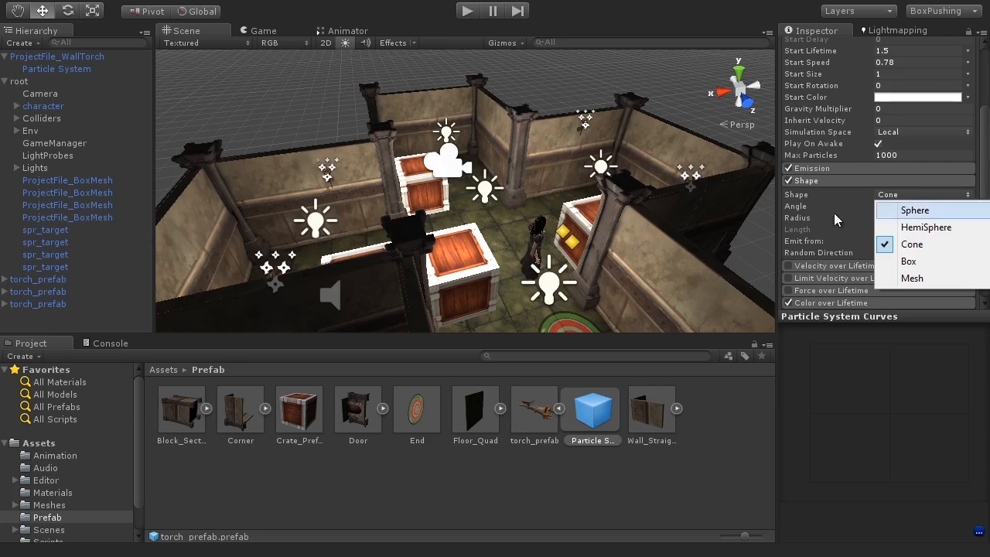
pyautogui.click(935, 210)
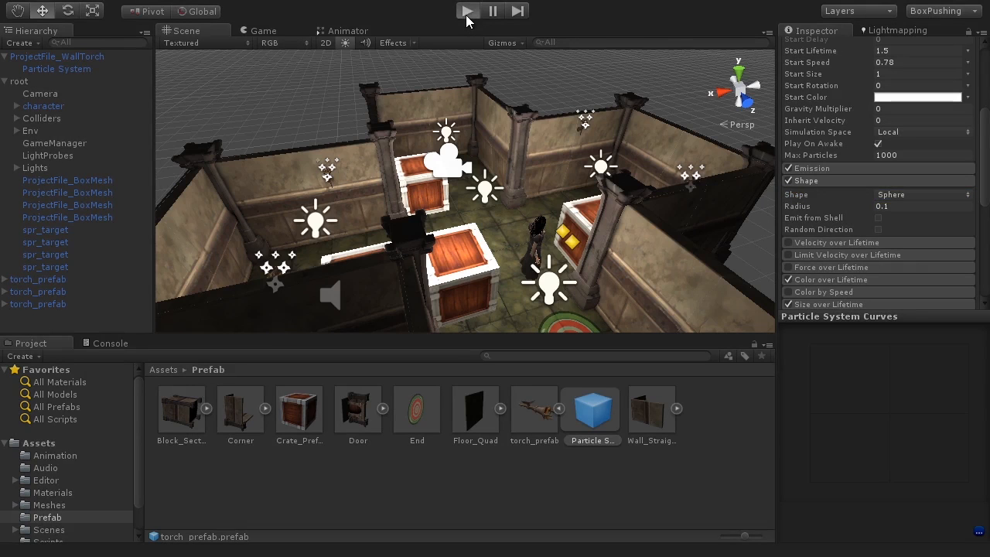
# Test-play and orbit the Scene view to check the sphere-emitted flames.
pyautogui.click(467, 12)
pyautogui.click(222, 29)
pyautogui.keyDown('alt'); pyautogui.moveTo(429, 186); pyautogui.dragTo(612, 204); pyautogui.keyUp('alt')
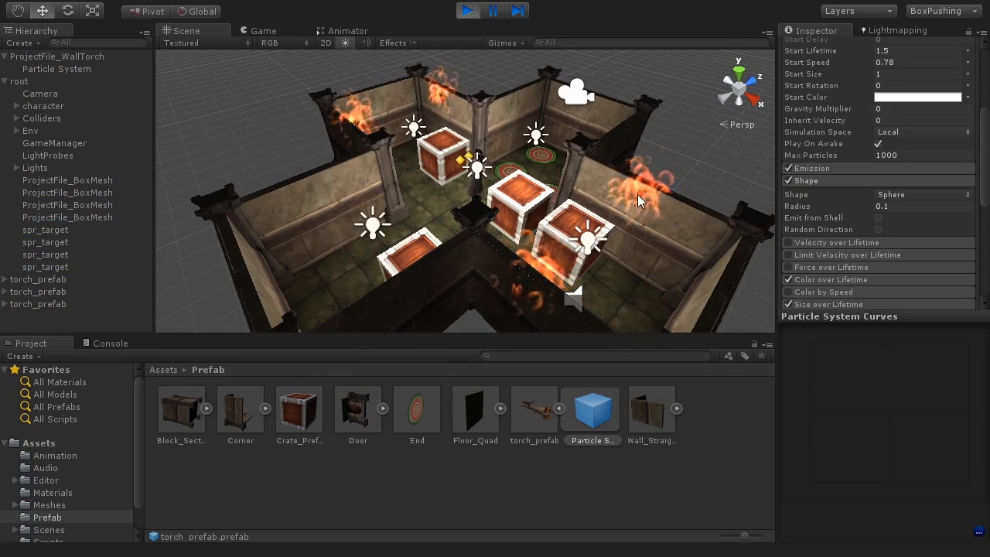
pyautogui.click(467, 11)
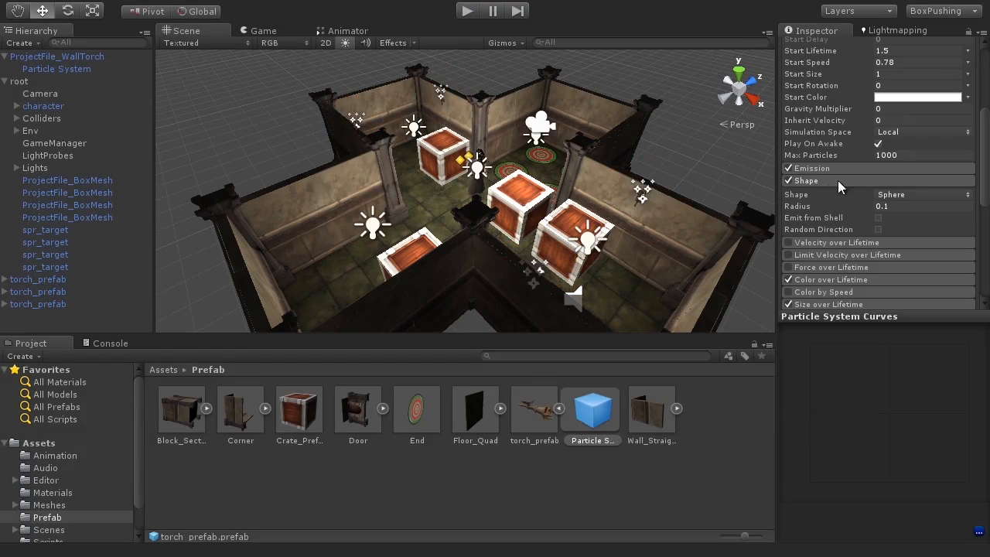
# Set the emitter Shape back to Cone and run a quick test play.
pyautogui.click(894, 194)
pyautogui.click(855, 242)
pyautogui.click(468, 12)
pyautogui.click(179, 33)
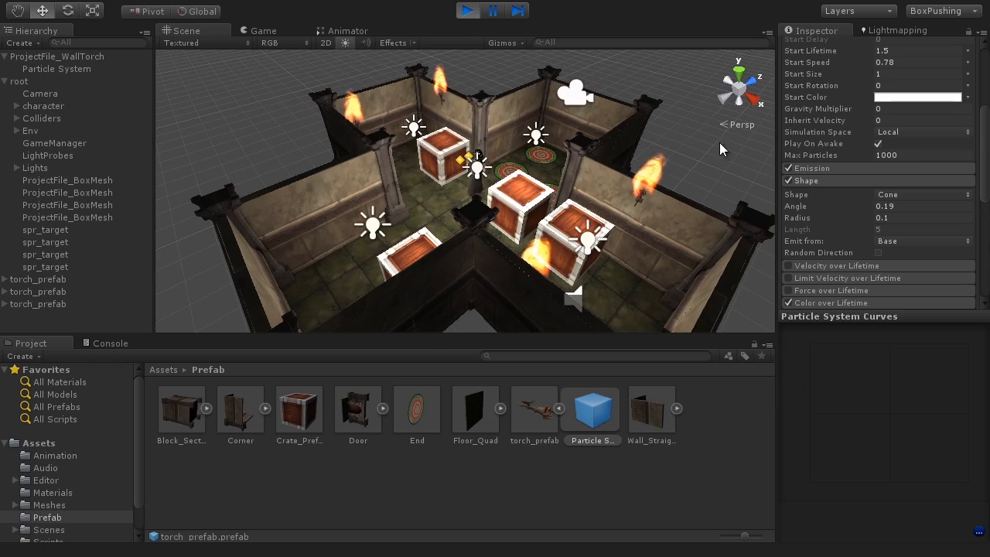
pyautogui.click(474, 12)
# Orbit to a wall torch and select ProjectFile_WallTorch in the Scene view.
pyautogui.keyDown('alt'); pyautogui.moveTo(575, 225); pyautogui.dragTo(310, 199); pyautogui.keyUp('alt')
pyautogui.keyDown('alt'); pyautogui.moveTo(550, 208); pyautogui.dragTo(418, 320); pyautogui.keyUp('alt')
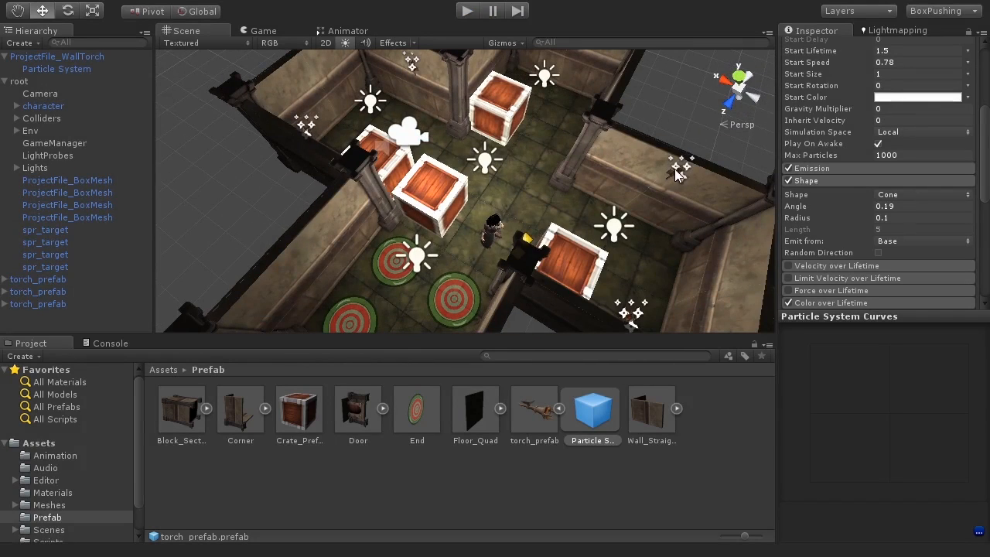
pyautogui.keyDown('alt'); pyautogui.moveTo(586, 250); pyautogui.dragTo(473, 178); pyautogui.keyUp('alt')
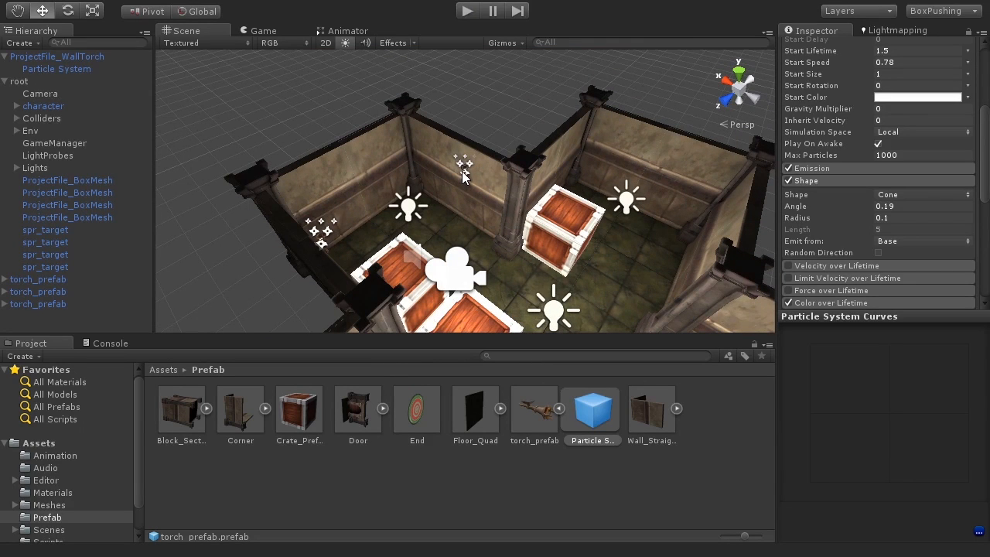
pyautogui.moveTo(507, 227); pyautogui.dragTo(498, 247, button='middle')
pyautogui.scroll(10, 497, 246)
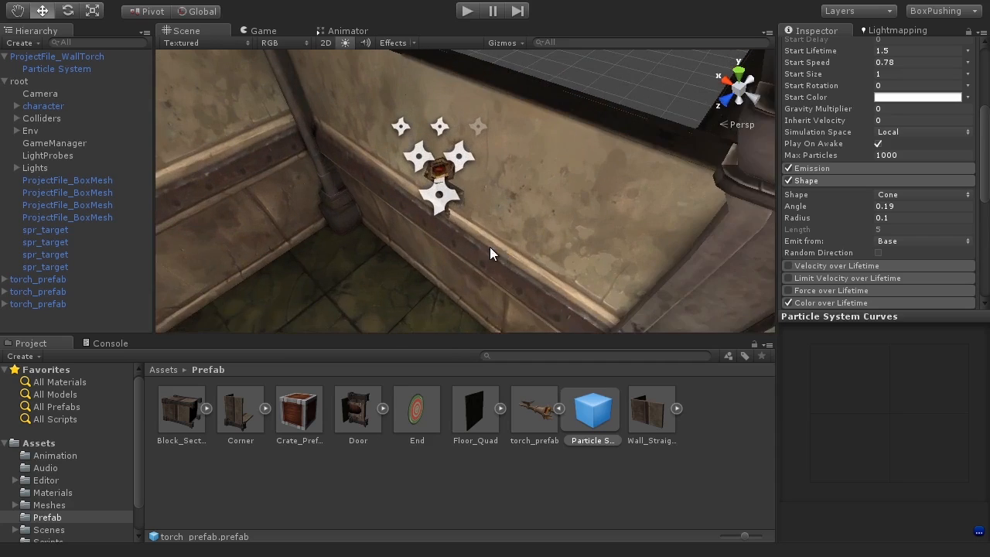
pyautogui.keyDown('alt'); pyautogui.moveTo(490, 248); pyautogui.dragTo(472, 246); pyautogui.keyUp('alt')
pyautogui.click(442, 184)
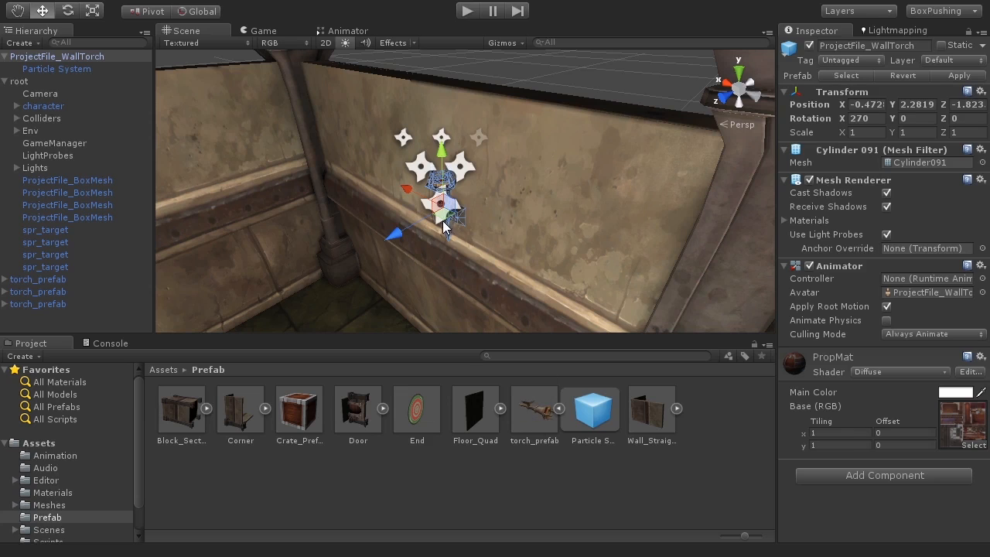
# Check the GameObject menu's prefab options for the wall torch, then orbit the room.
pyautogui.click(96, 3)
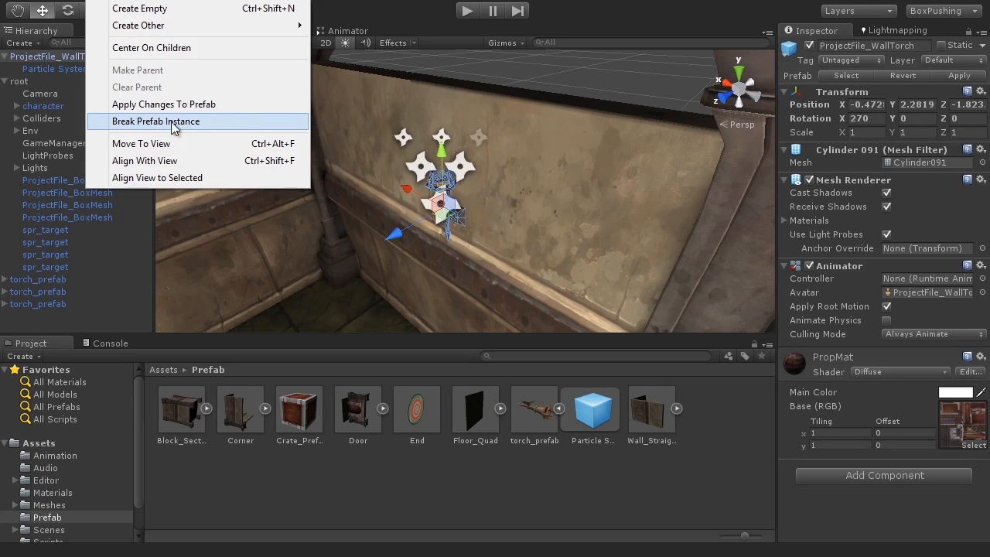
pyautogui.click(607, 76)
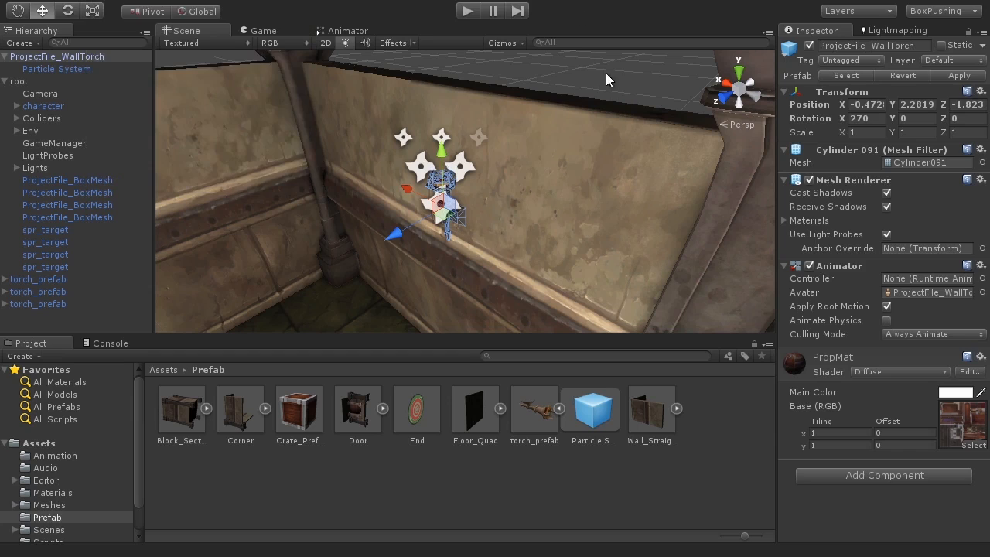
pyautogui.scroll(-5, 545, 156)
pyautogui.keyDown('alt'); pyautogui.moveTo(545, 158); pyautogui.dragTo(543, 205); pyautogui.keyUp('alt')
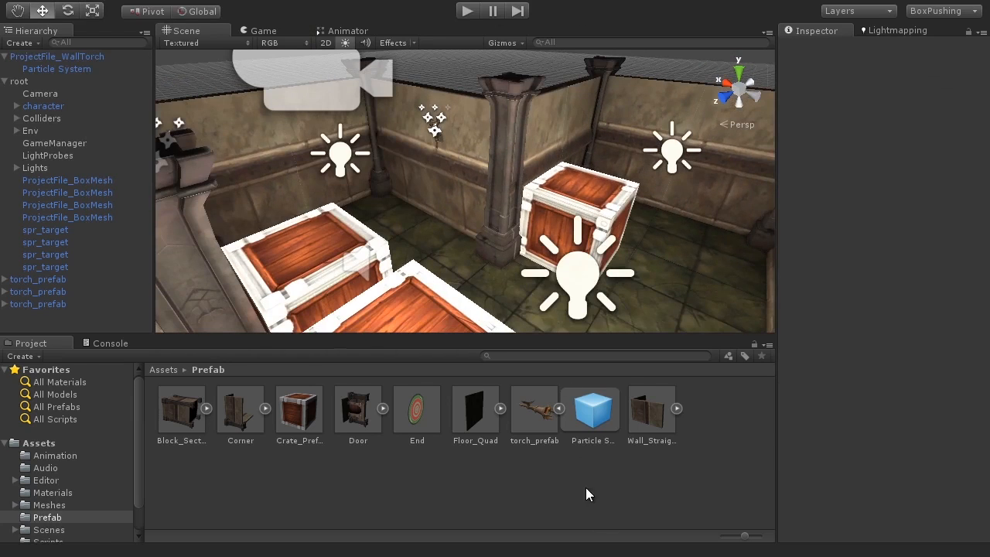
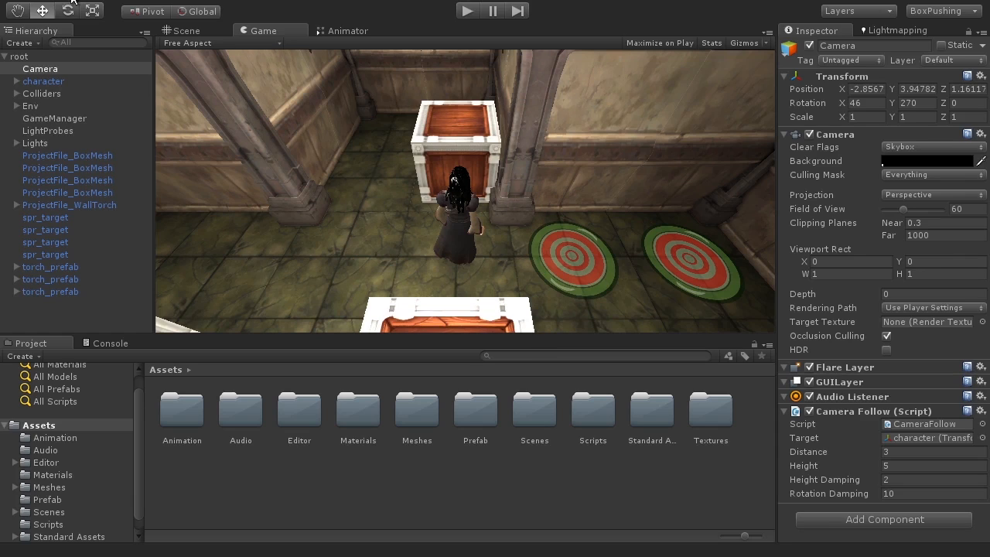
# Browse the available asset packages and dismiss the options without importing any.
pyautogui.click(71, 0)
pyautogui.moveTo(98, 99)
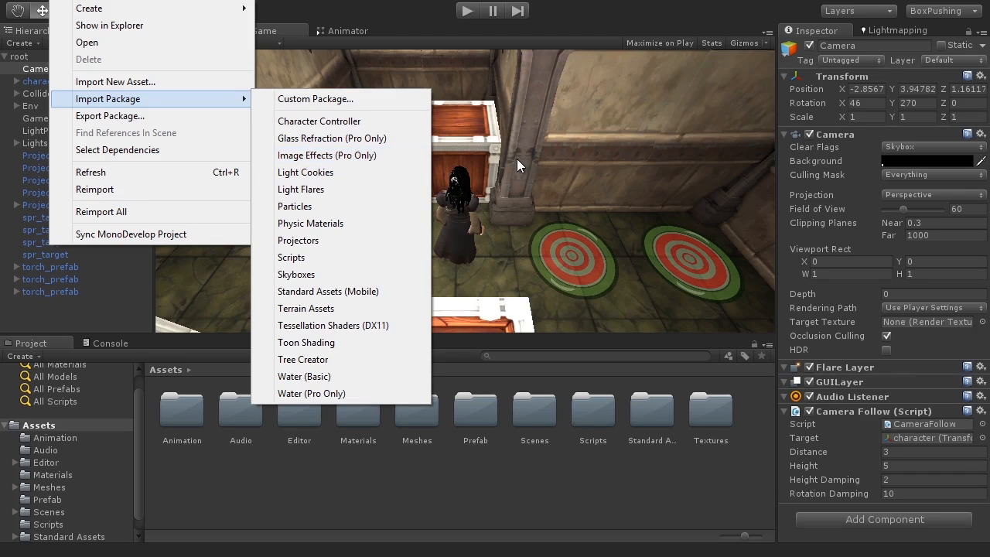
pyautogui.click(551, 160)
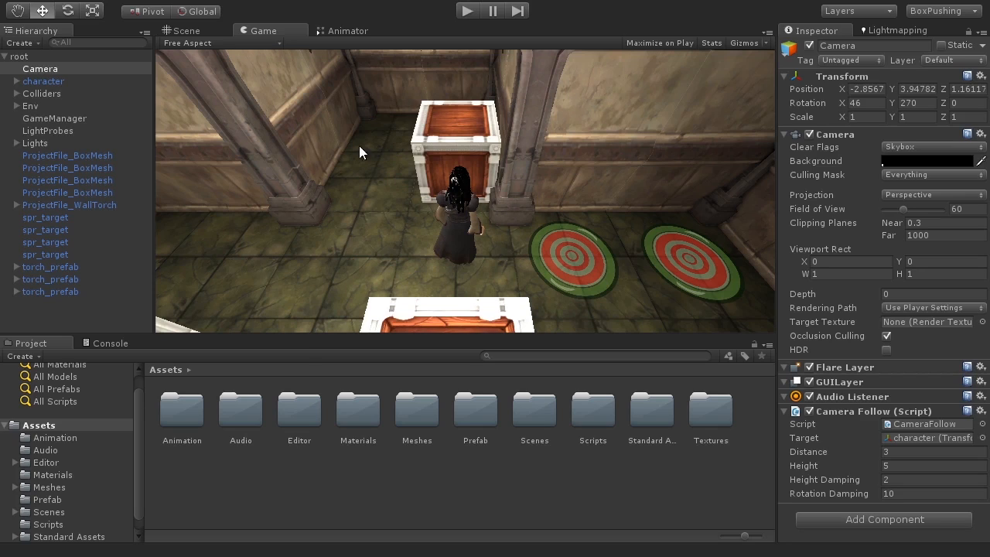
# Add Bloom (Optimized) to the Camera, giving Fast Bloom threshold 0.25 and intensity 0.75.
pyautogui.click(46, 70)
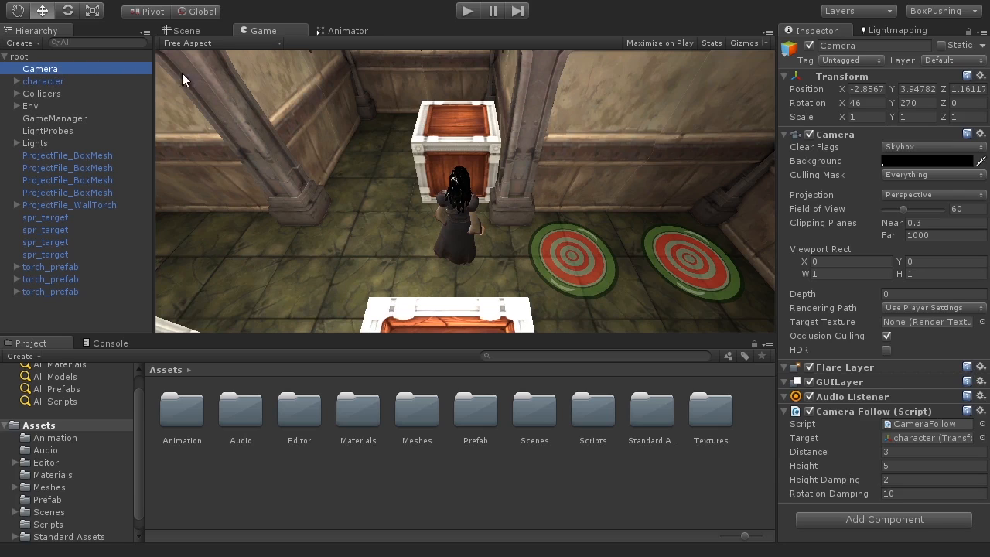
pyautogui.click(192, 0)
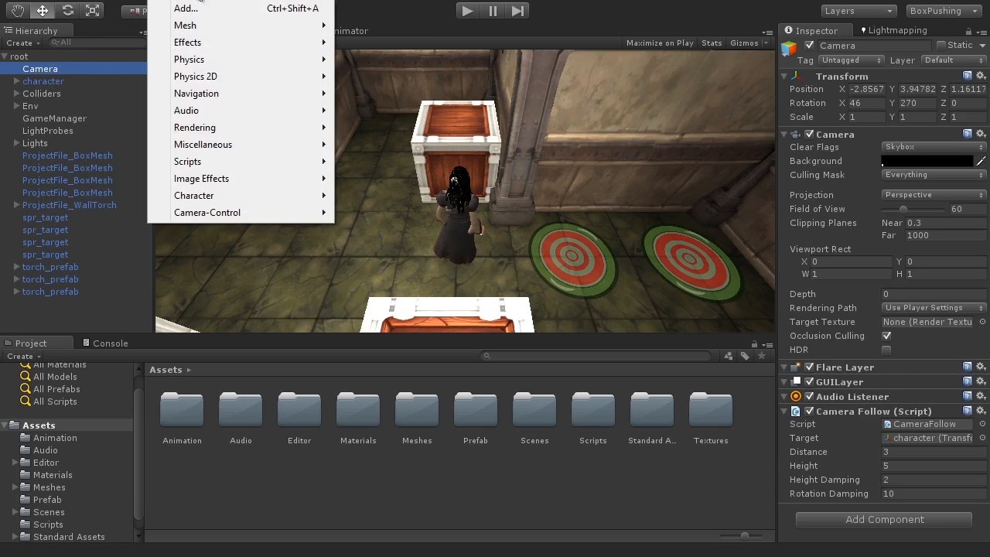
pyautogui.moveTo(214, 180)
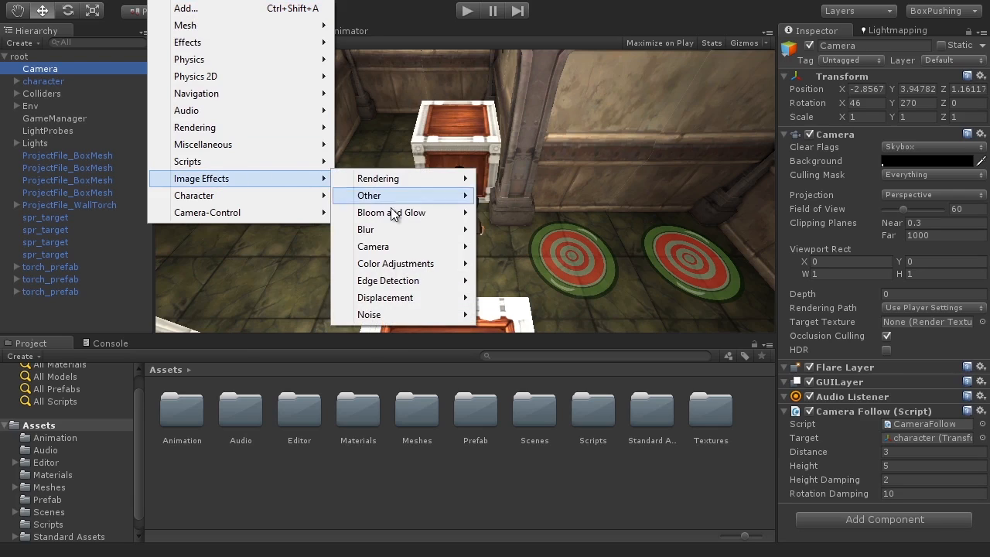
pyautogui.moveTo(433, 215)
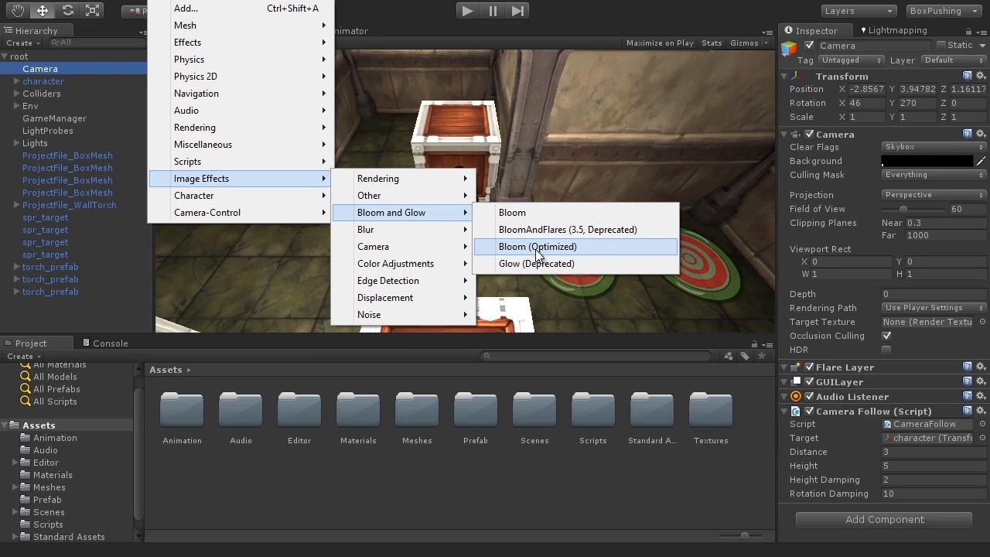
pyautogui.click(591, 246)
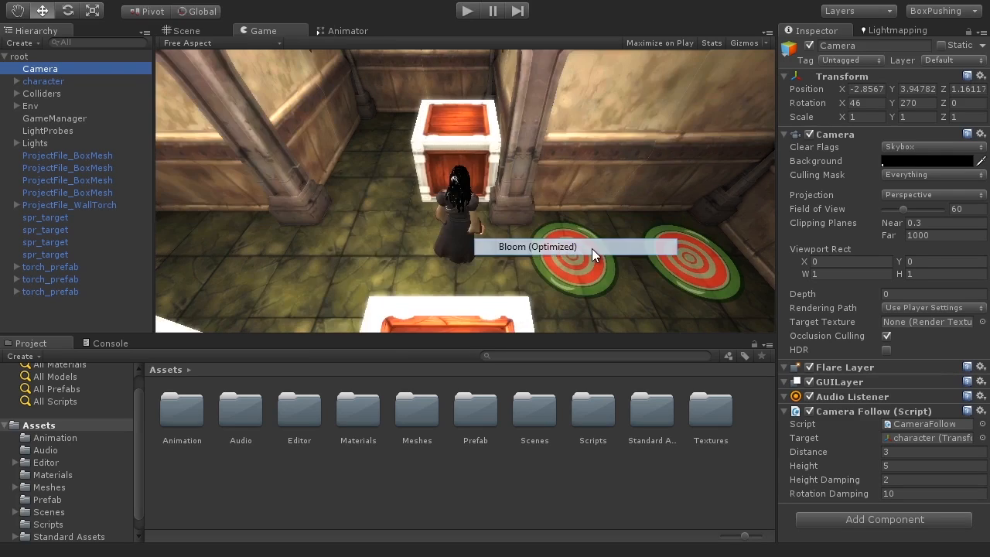
pyautogui.scroll(-5, 902, 365)
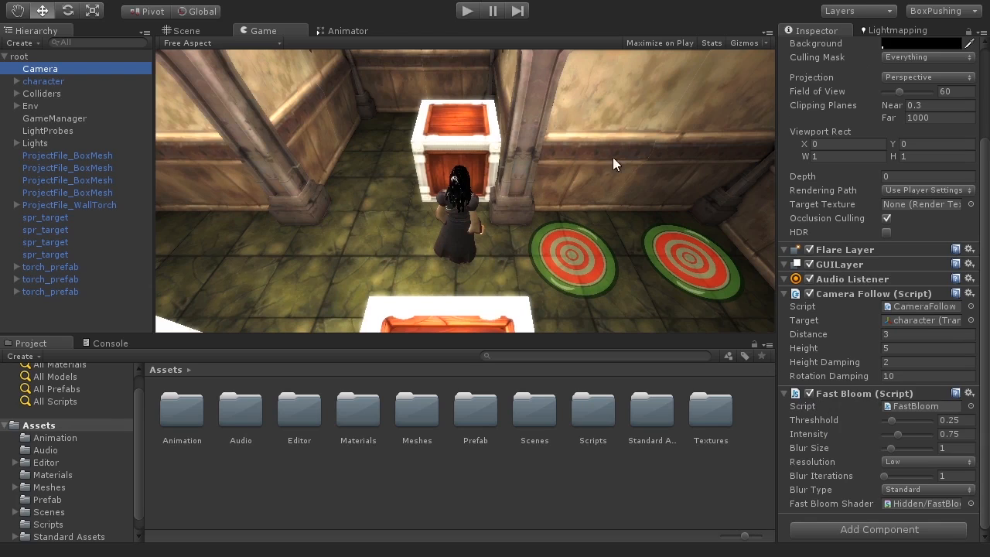
# Toggle Fast Bloom to compare, then lower its threshold to 0.23.
pyautogui.click(813, 395)
pyautogui.click(813, 394)
pyautogui.click(813, 394)
pyautogui.click(813, 395)
pyautogui.click(813, 395)
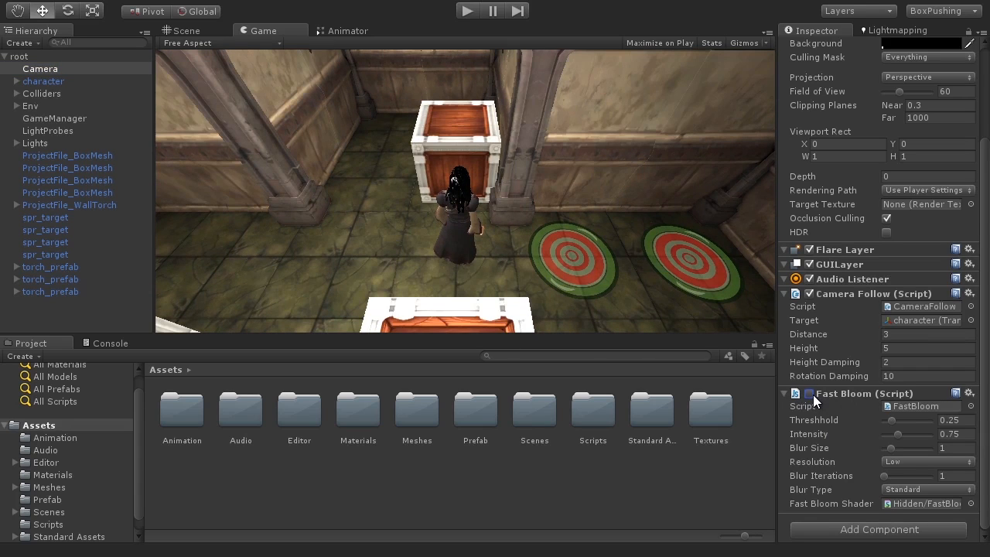
pyautogui.click(813, 394)
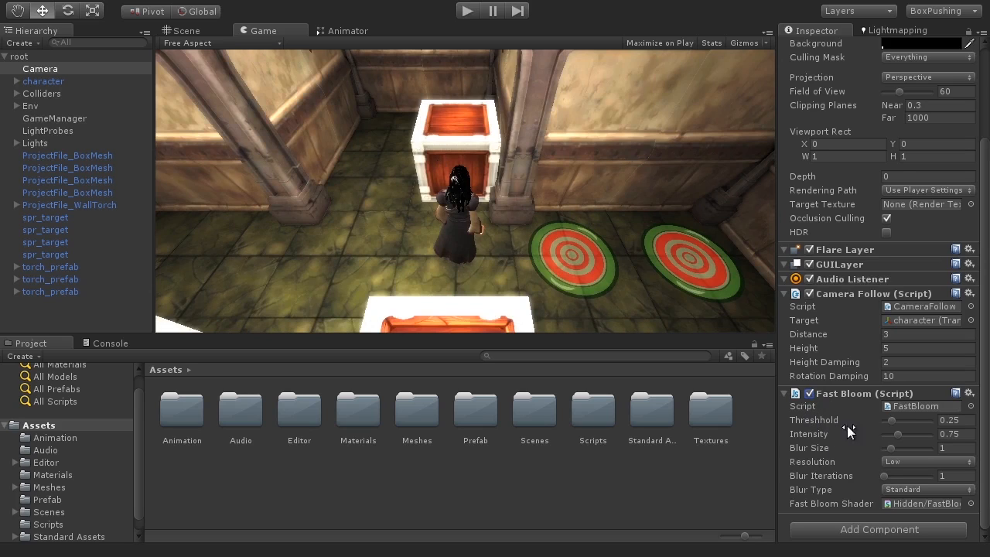
pyautogui.click(889, 422)
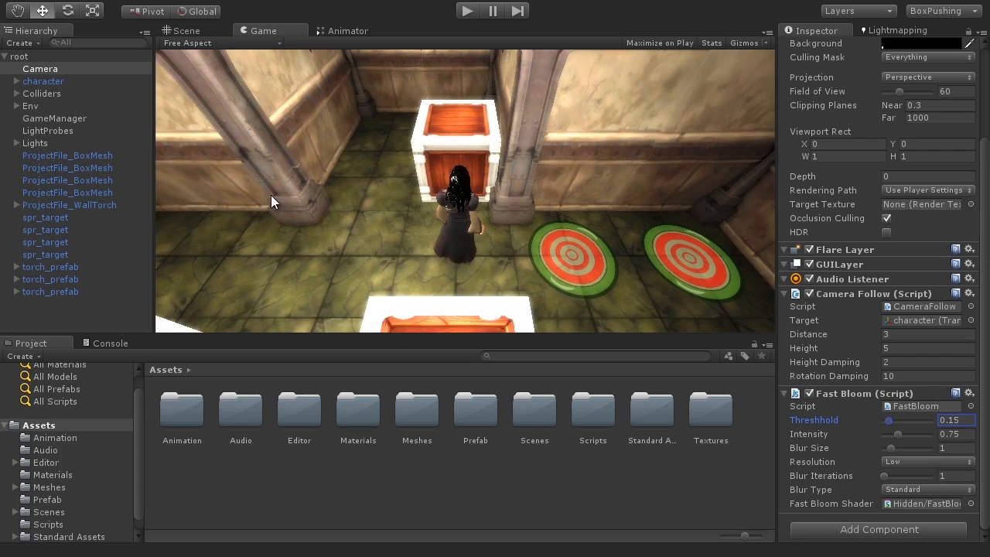
pyautogui.moveTo(888, 419); pyautogui.dragTo(890, 420)
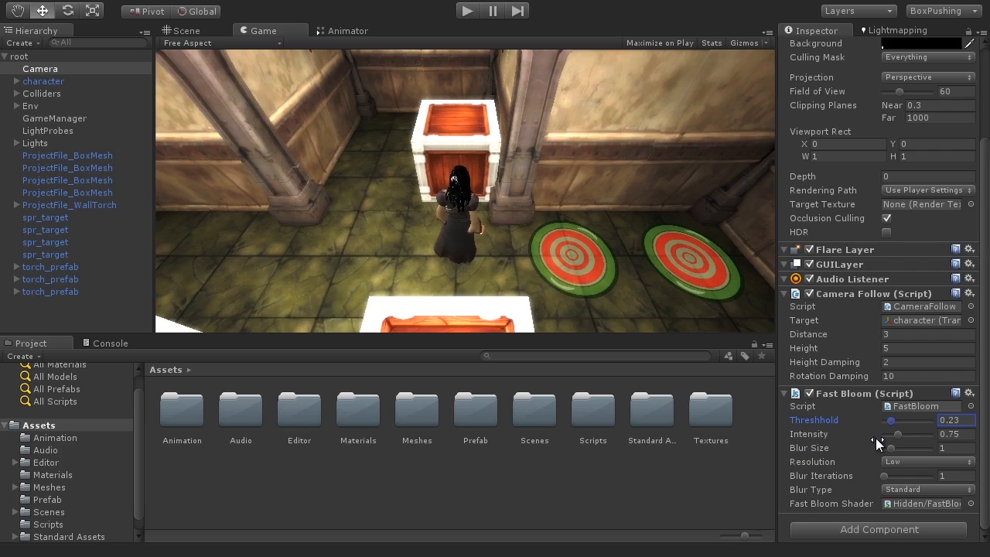
# Bring bloom intensity down to about 0.6 and raise blur size to 1.79, comparing on/off.
pyautogui.moveTo(896, 435); pyautogui.dragTo(920, 434)
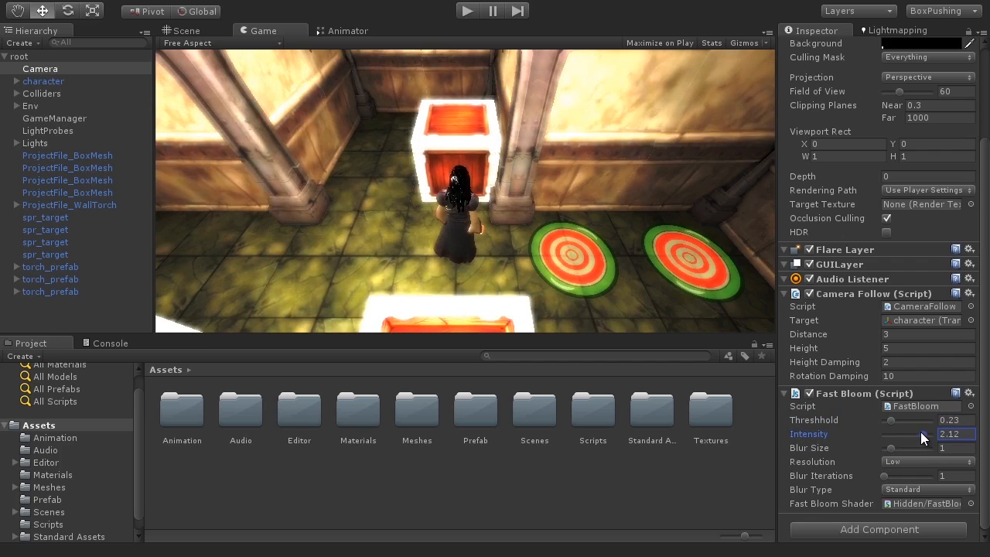
pyautogui.moveTo(918, 432); pyautogui.dragTo(894, 432)
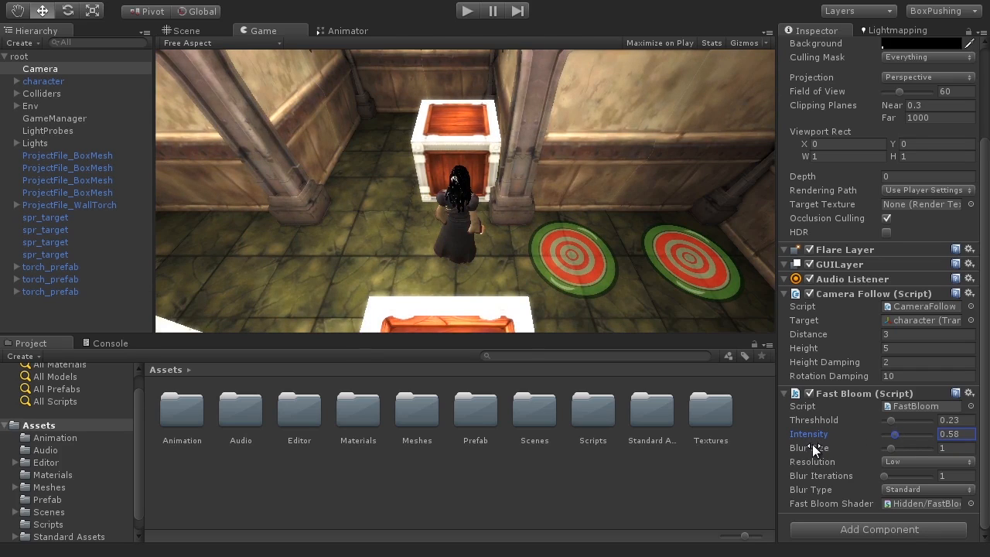
pyautogui.moveTo(890, 449); pyautogui.dragTo(898, 450)
pyautogui.click(808, 395)
pyautogui.click(809, 395)
pyautogui.click(808, 395)
pyautogui.click(808, 395)
pyautogui.click(808, 394)
pyautogui.click(808, 394)
pyautogui.click(808, 394)
pyautogui.click(808, 395)
# Lower bloom intensity to 0.29 and toggle the bloom to compare the result.
pyautogui.moveTo(896, 433); pyautogui.dragTo(891, 434)
pyautogui.click(808, 393)
pyautogui.click(808, 394)
pyautogui.click(808, 393)
pyautogui.click(808, 394)
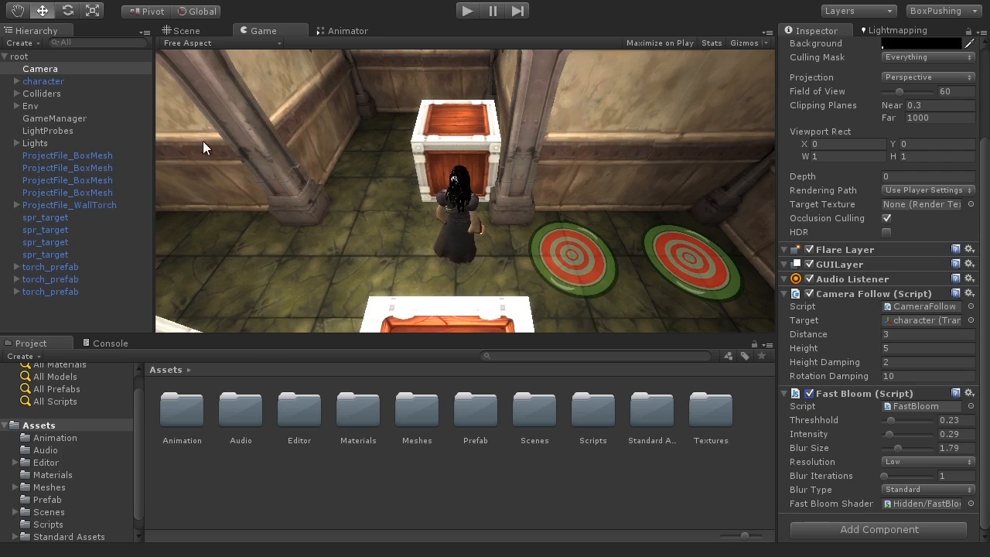
# Add Vignette and Chromatic Aberration to the Camera: vignetting 0.375, chromatic aberration 0.2.
pyautogui.click(173, 0)
pyautogui.moveTo(201, 178)
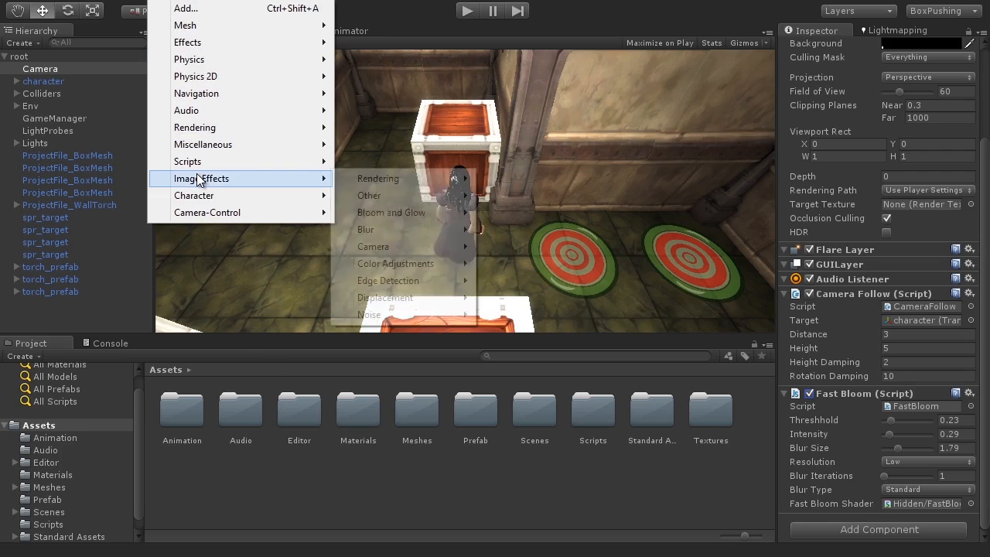
pyautogui.moveTo(402, 244)
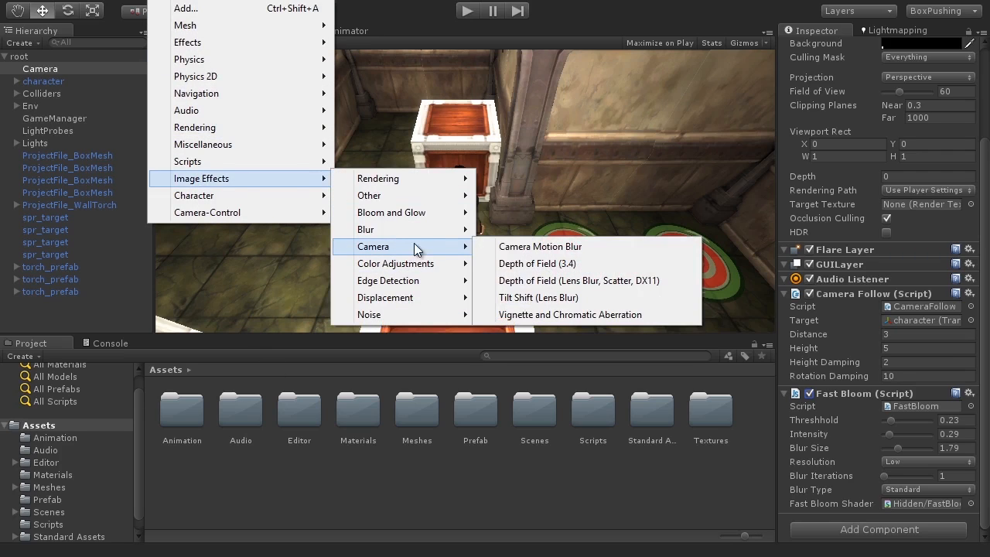
pyautogui.click(605, 315)
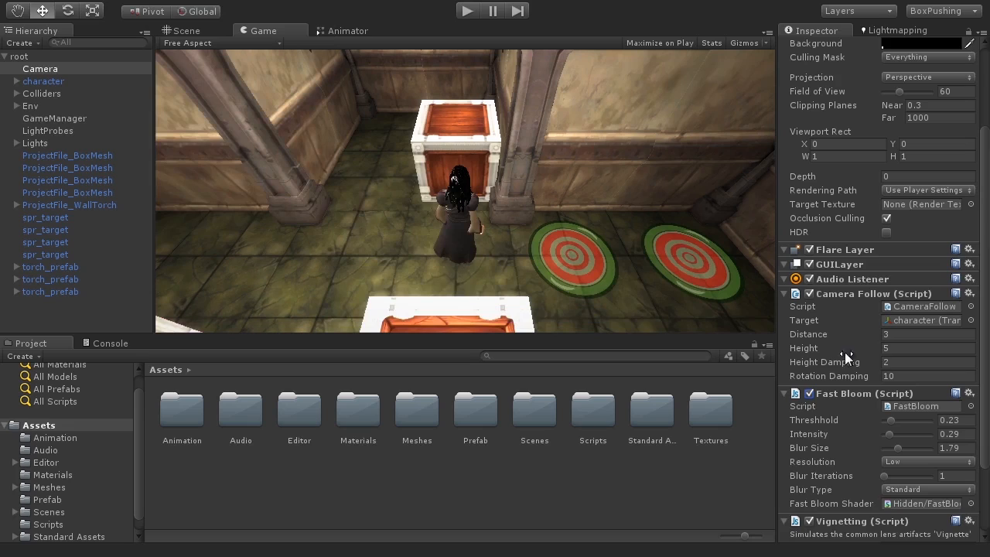
pyautogui.scroll(-5, 859, 409)
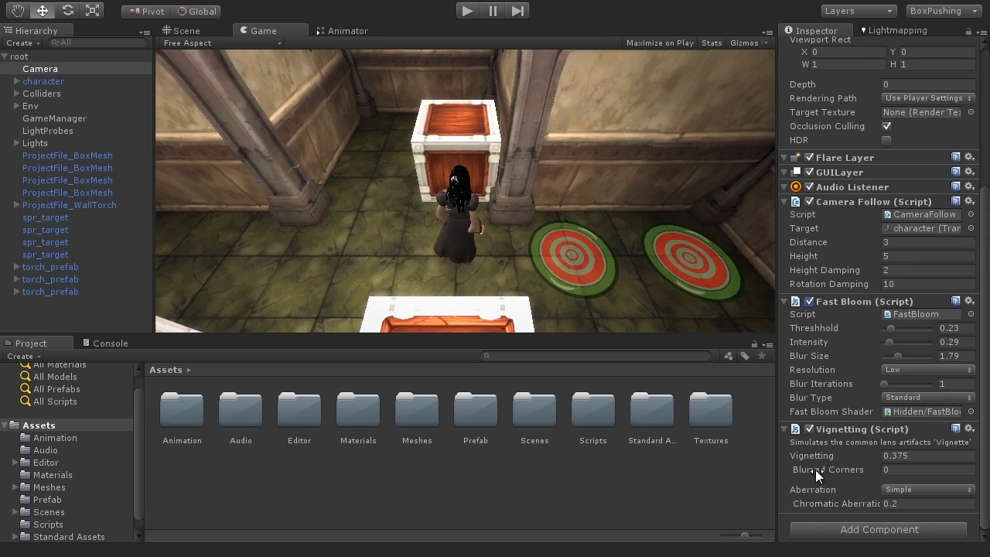
pyautogui.click(808, 430)
pyautogui.moveTo(820, 504); pyautogui.dragTo(989, 512)
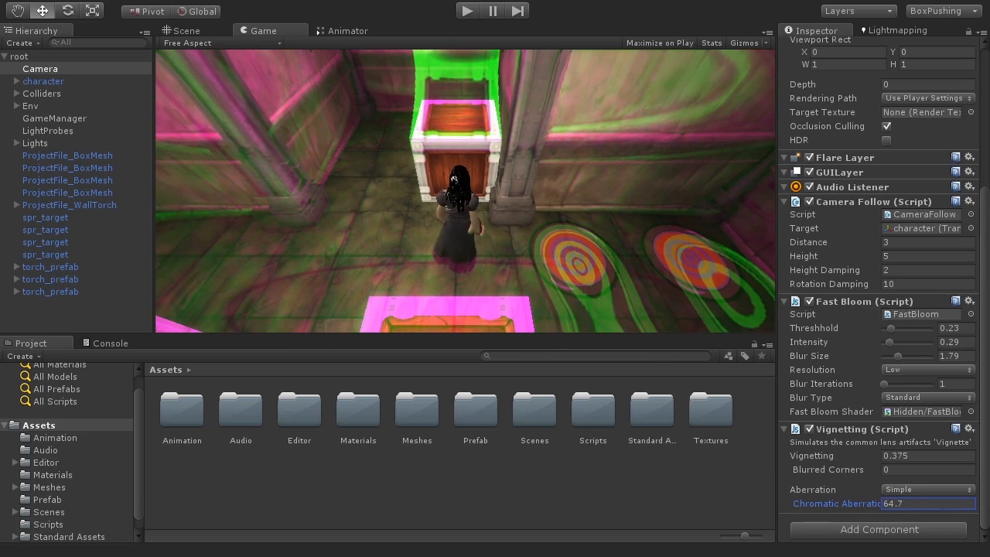
pyautogui.hotkey('ctrl', 'z')
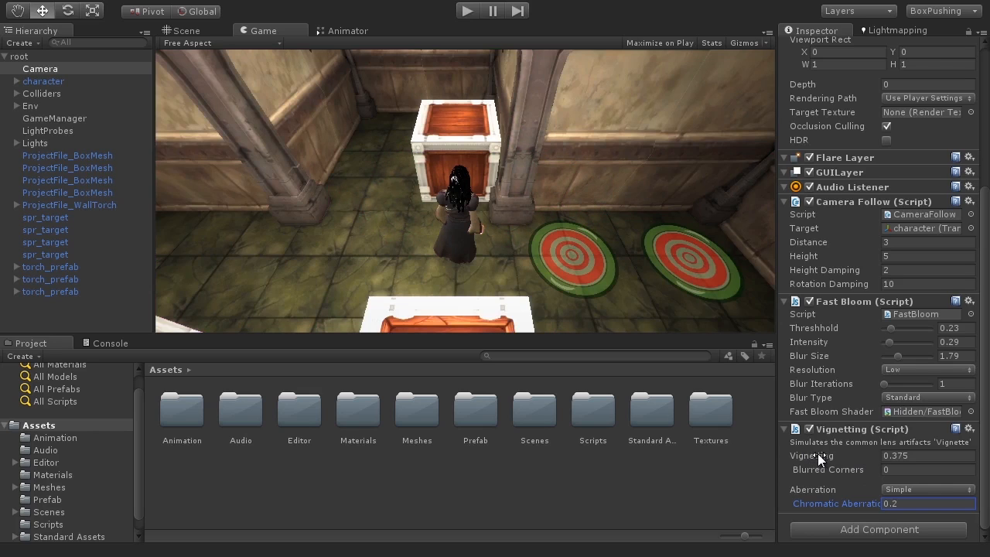
pyautogui.moveTo(818, 454); pyautogui.dragTo(988, 457)
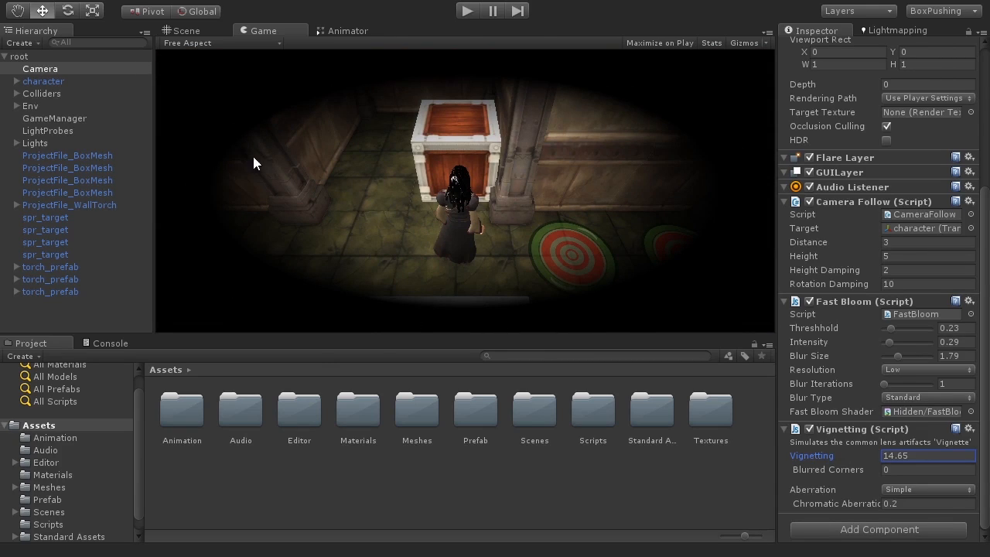
# Reduce vignetting strength, add corner blur and increase blur distance, toggling the effect to compare.
pyautogui.click(232, 220)
pyautogui.moveTo(846, 456); pyautogui.dragTo(686, 219)
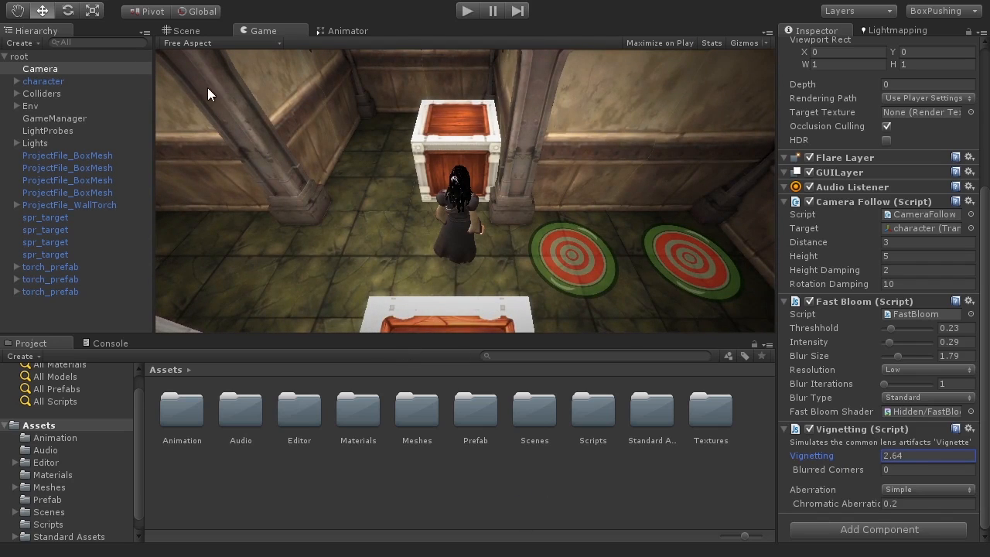
pyautogui.moveTo(843, 471)
pyautogui.mouseDown()
pyautogui.moveTo(865, 468)
pyautogui.moveTo(853, 465)
pyautogui.mouseUp()
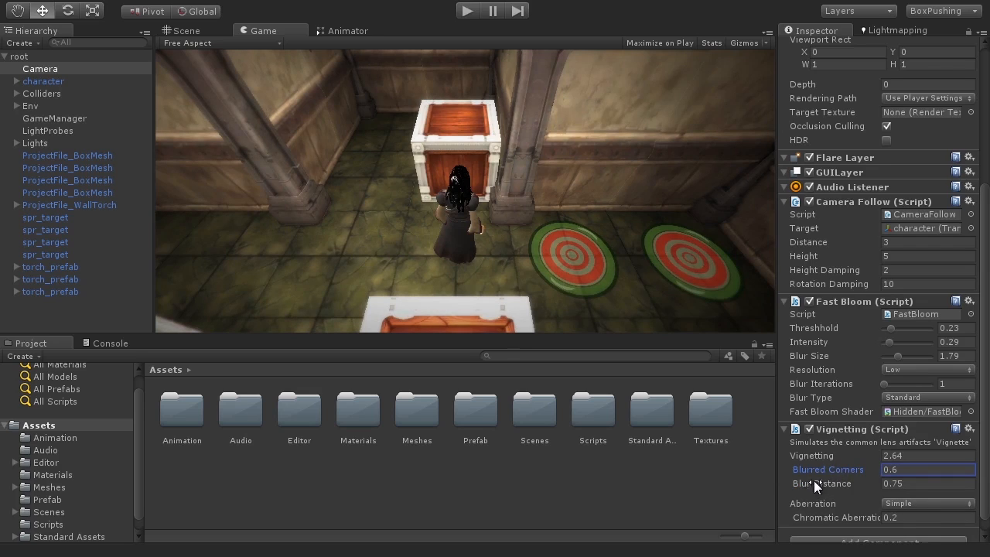
pyautogui.moveTo(829, 481); pyautogui.dragTo(846, 484)
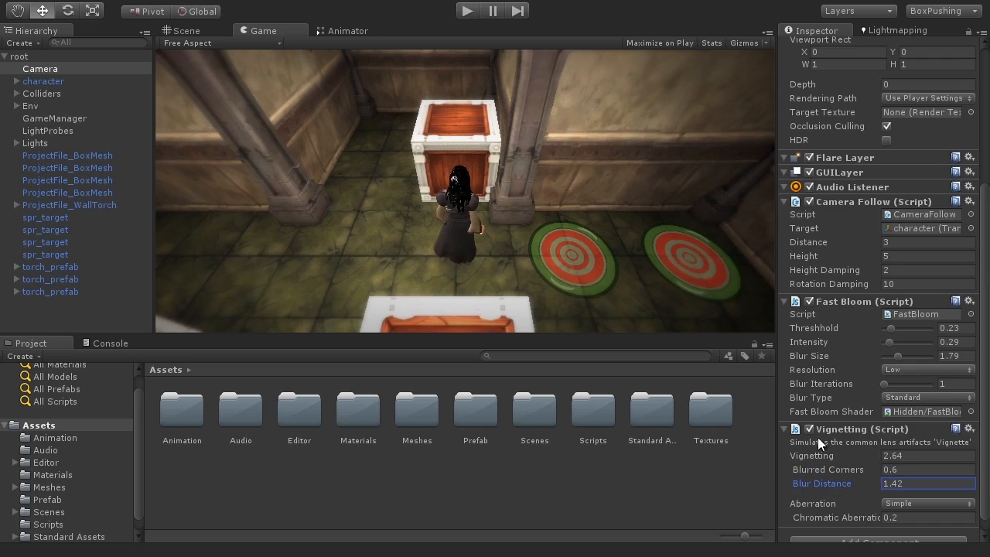
pyautogui.click(810, 429)
pyautogui.click(810, 428)
pyautogui.click(810, 428)
pyautogui.click(809, 428)
pyautogui.click(809, 428)
pyautogui.click(810, 428)
pyautogui.click(809, 428)
pyautogui.click(810, 428)
# Lower the vignetting strength to 1.16, toggling the effect to compare.
pyautogui.click(826, 453)
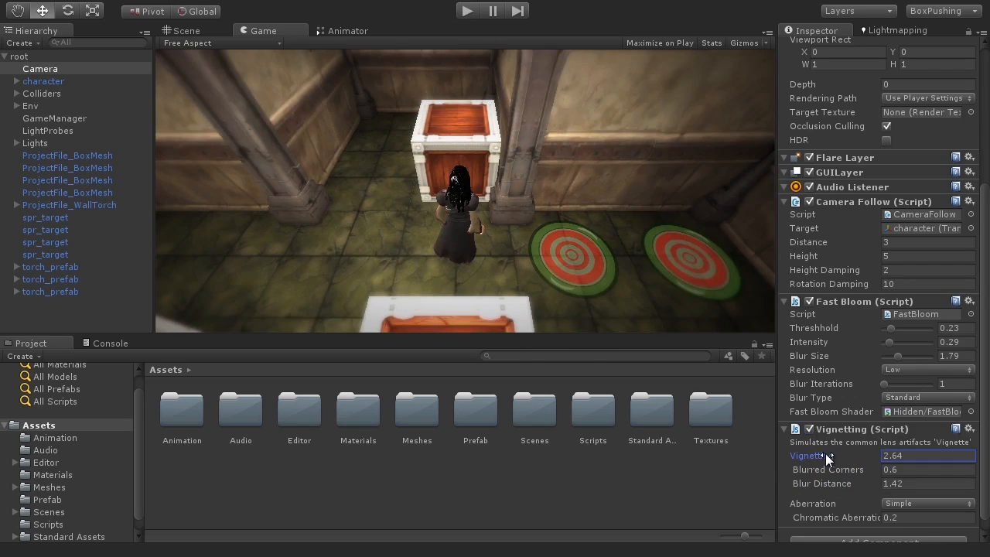
pyautogui.moveTo(824, 454); pyautogui.dragTo(802, 450)
pyautogui.click(808, 428)
pyautogui.click(809, 429)
pyautogui.click(809, 429)
pyautogui.click(810, 429)
pyautogui.moveTo(825, 452); pyautogui.dragTo(811, 447)
pyautogui.click(808, 429)
pyautogui.click(809, 429)
pyautogui.click(808, 429)
pyautogui.click(809, 429)
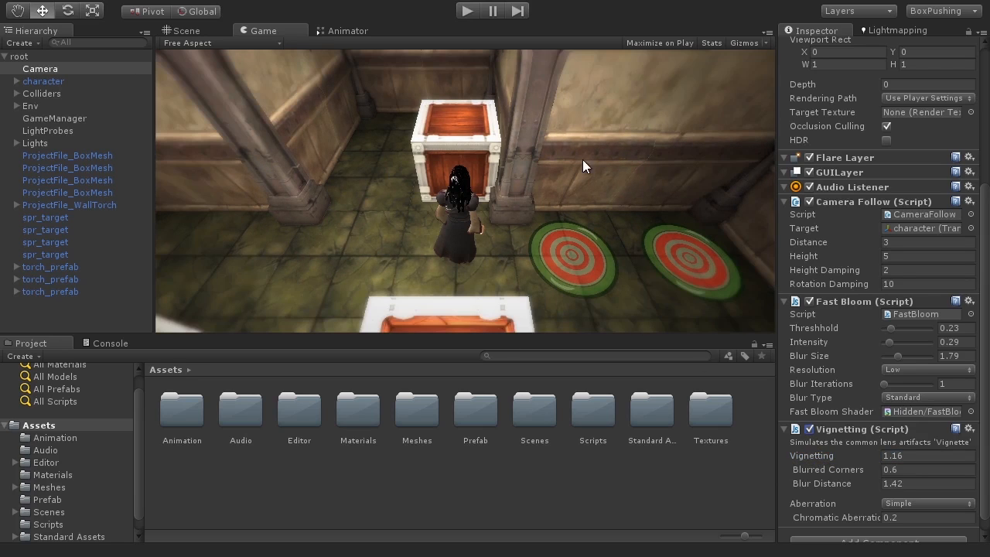
# Reduce blur distance to 0.4 and toggle vignetting on and off to compare.
pyautogui.moveTo(847, 481); pyautogui.dragTo(820, 462)
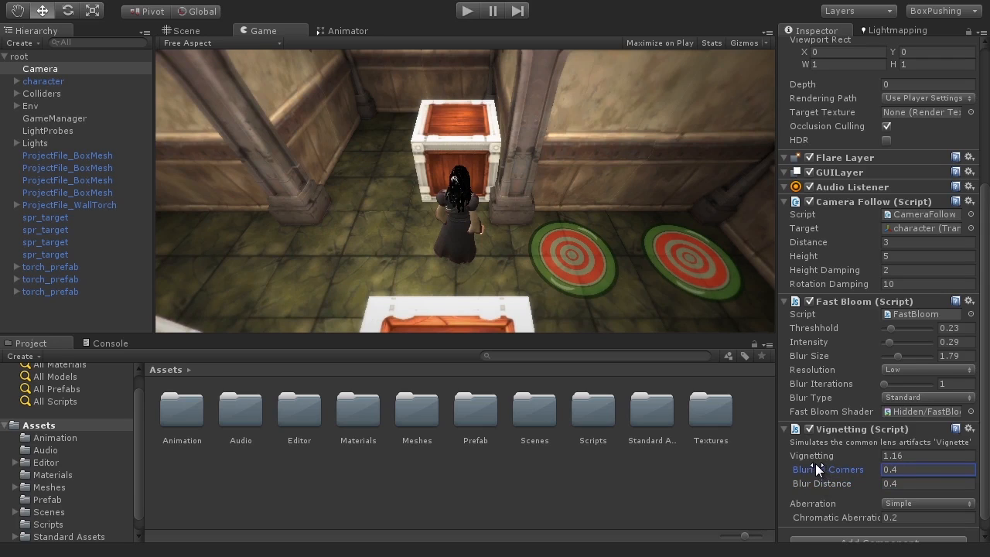
pyautogui.click(806, 429)
pyautogui.click(806, 428)
pyautogui.click(806, 428)
pyautogui.click(806, 429)
# Play-test the scene, steering the character between the boxes with A and W, then stop.
pyautogui.click(459, 13)
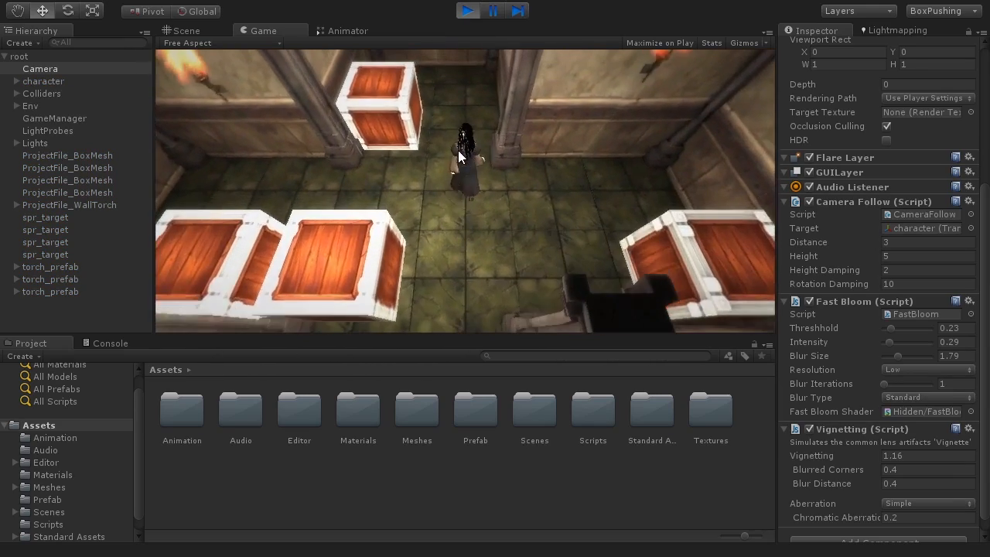
pyautogui.press('a')
pyautogui.press('w')
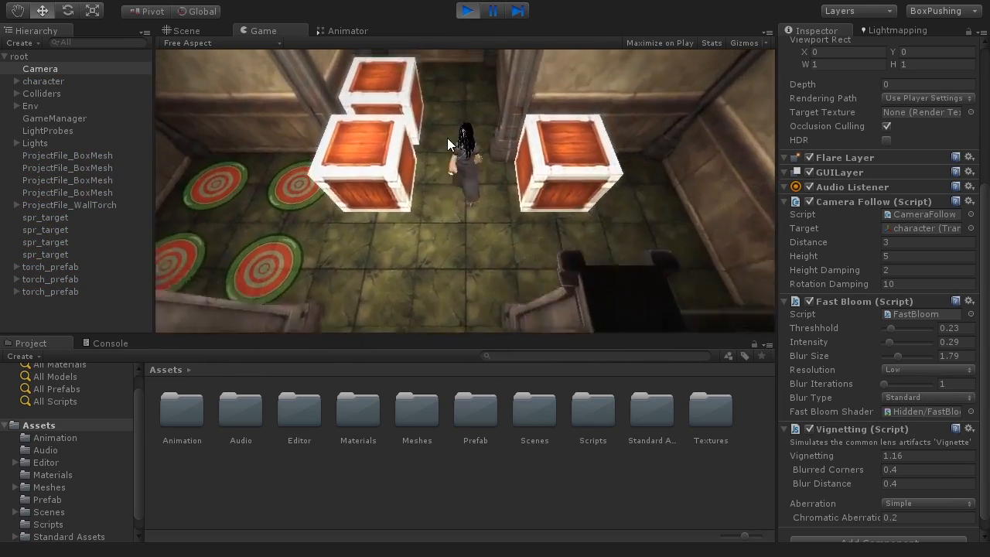
pyautogui.press('a')
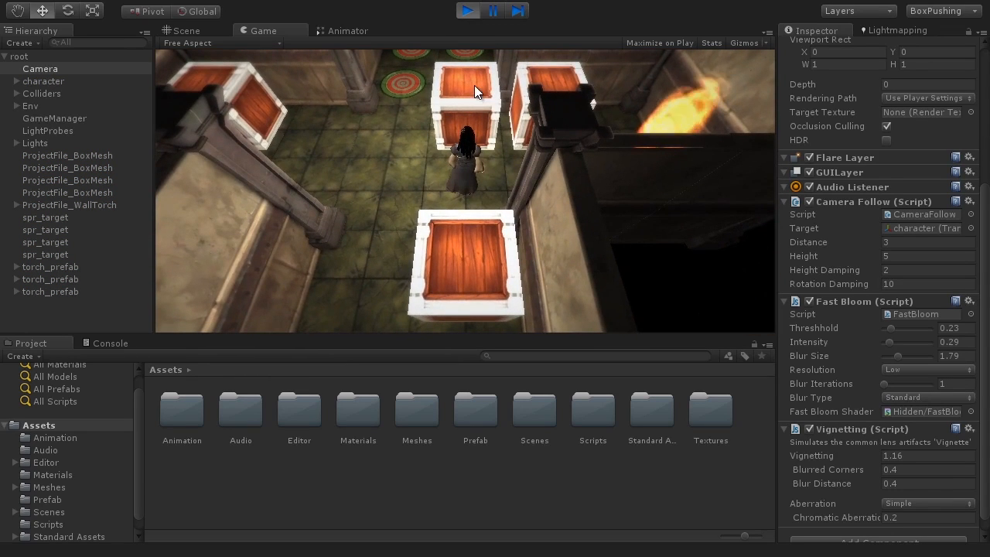
pyautogui.click(467, 11)
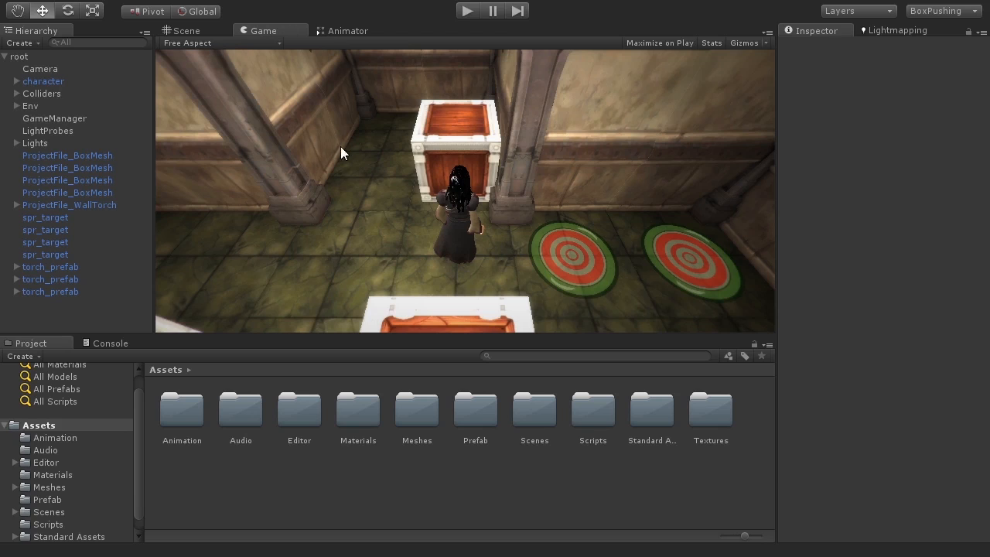
# Maximize the Game view and run another short play test at free aspect.
pyautogui.hotkey('shift', 'space')
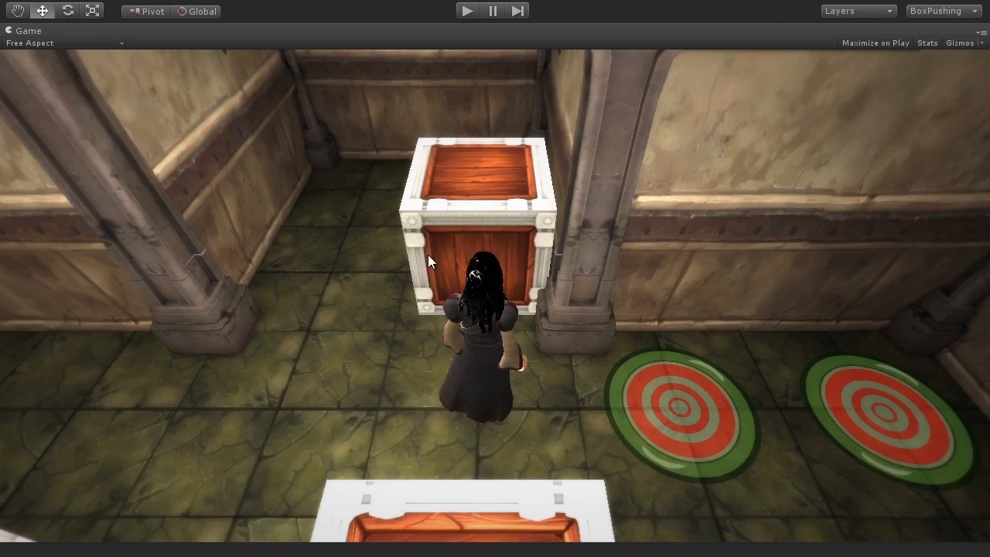
pyautogui.hotkey('shift', 'space')
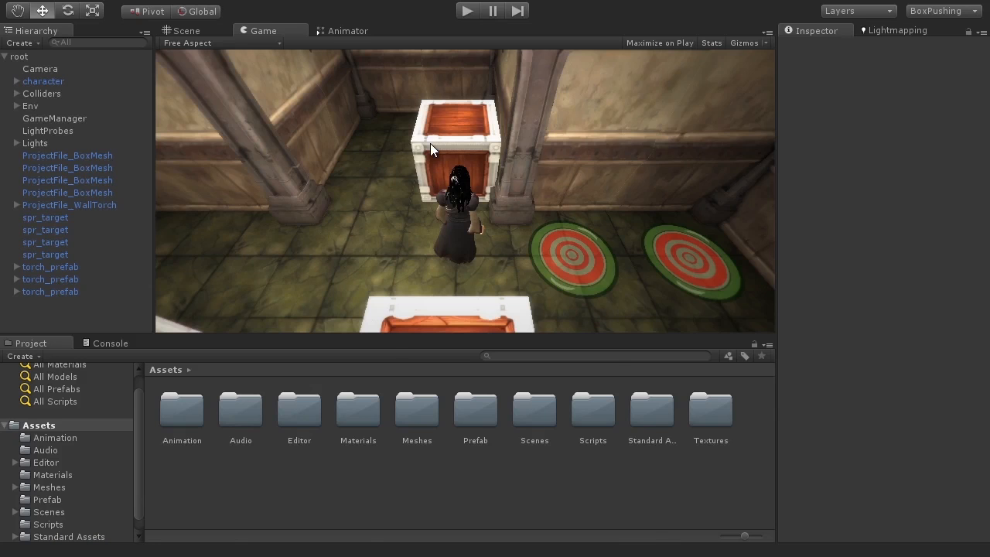
pyautogui.hotkey('shift', 'space')
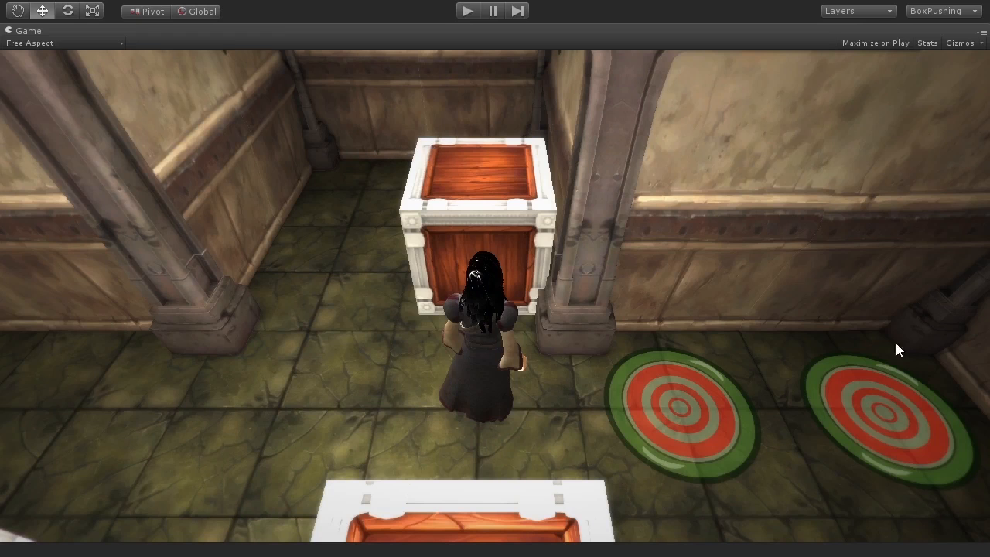
pyautogui.hotkey('shift', 'space')
pyautogui.hotkey('shift', 'space')
pyautogui.click(475, 15)
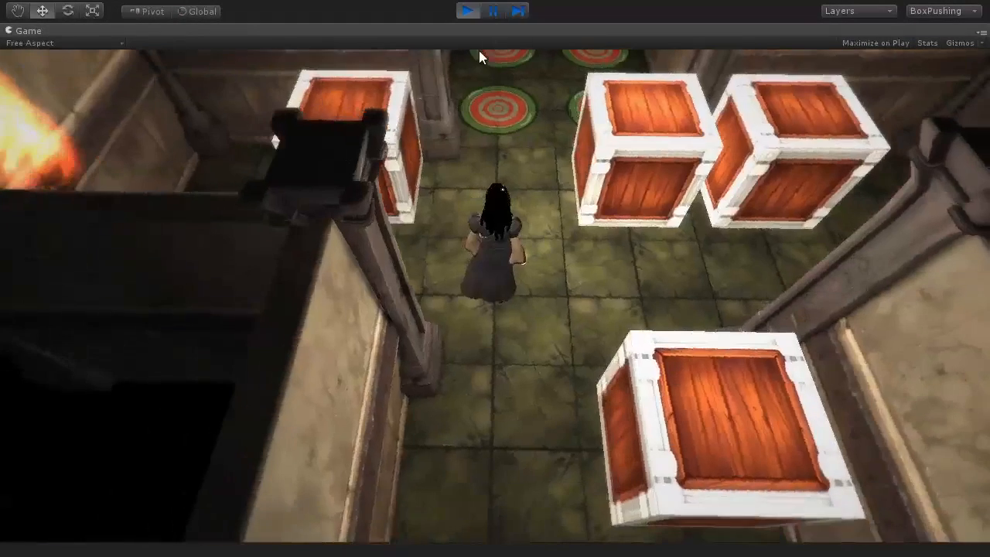
pyautogui.click(467, 11)
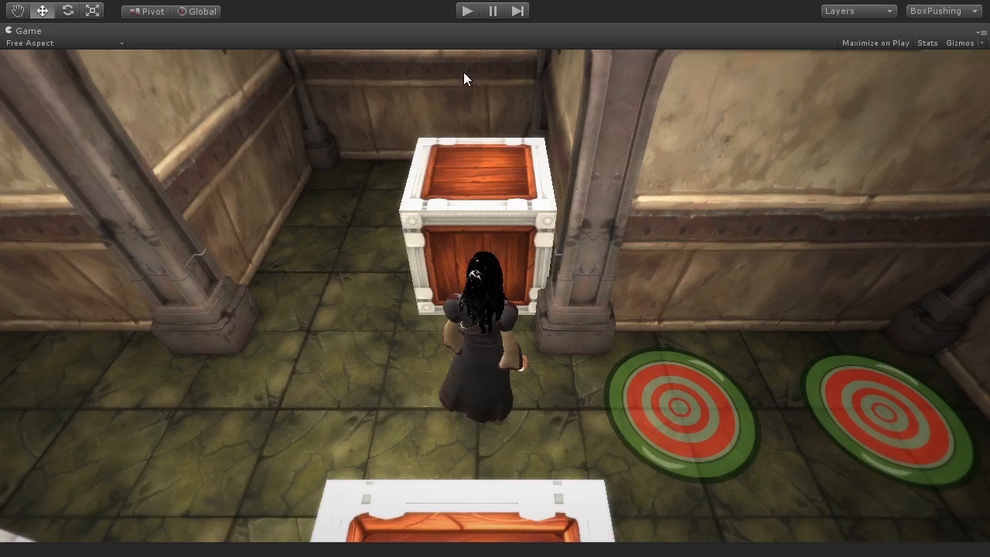
# Set the Game view to 16:9, keep it maximized, and play-test the scene at that ratio.
pyautogui.click(72, 43)
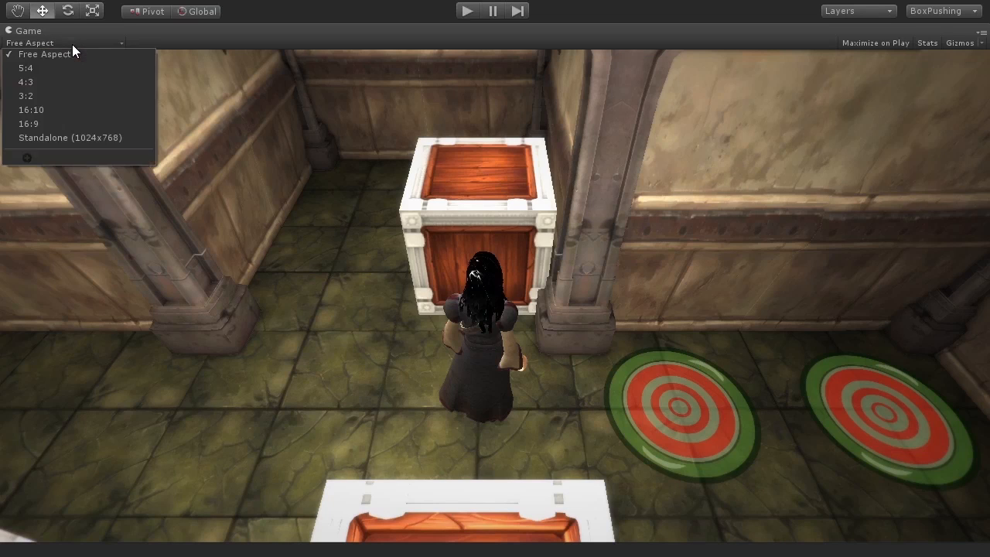
pyautogui.click(47, 126)
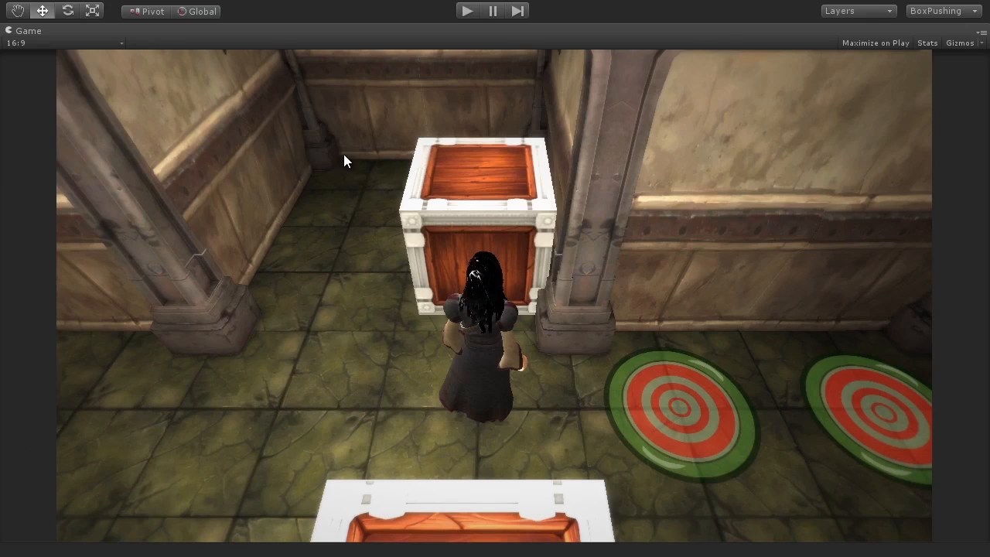
pyautogui.hotkey('shift', 'space')
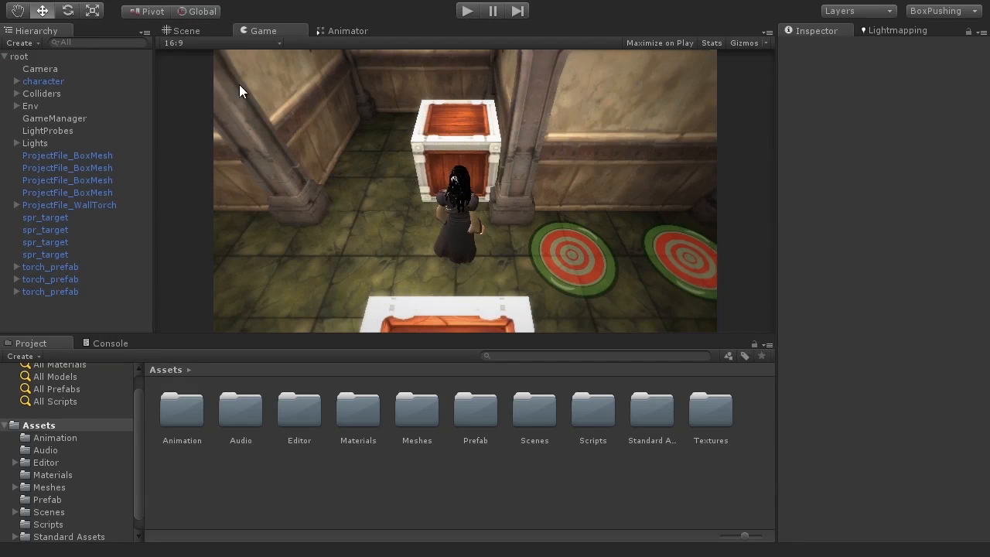
pyautogui.hotkey('shift', 'space')
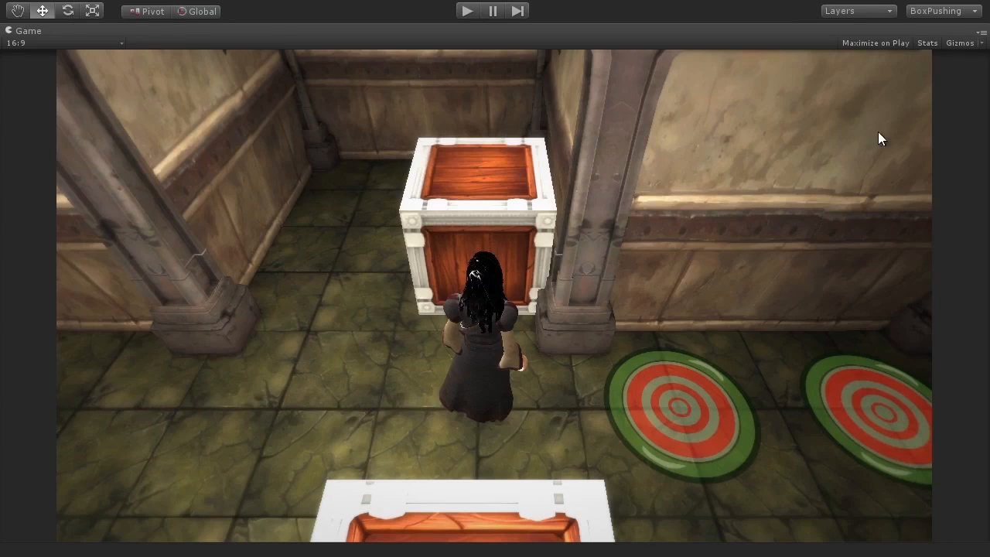
pyautogui.hotkey('shift', 'space')
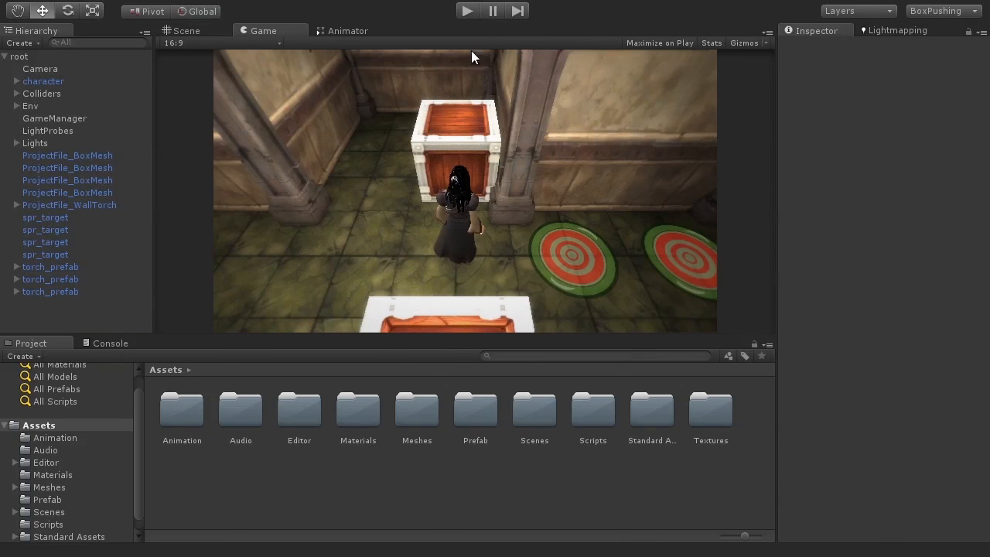
pyautogui.hotkey('shift', 'space')
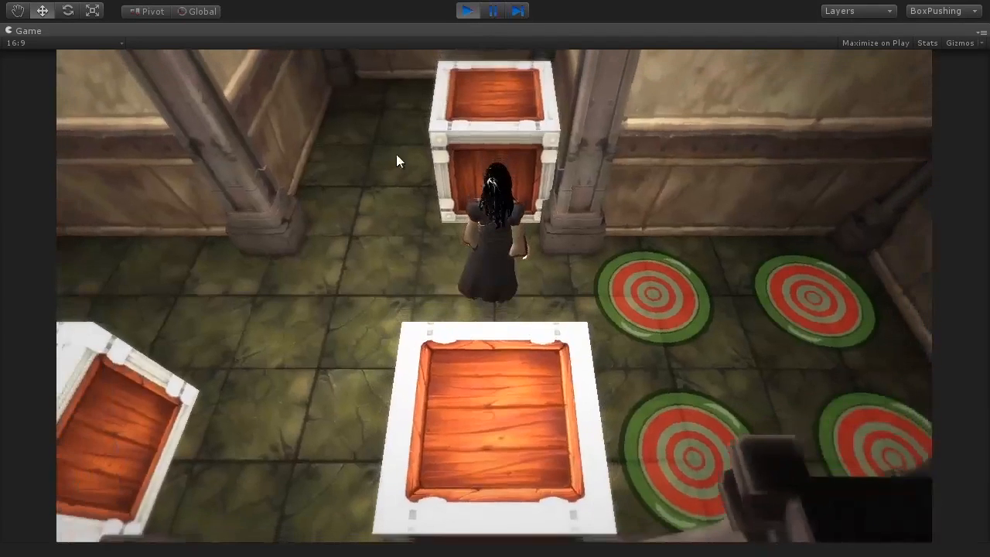
pyautogui.press('w')
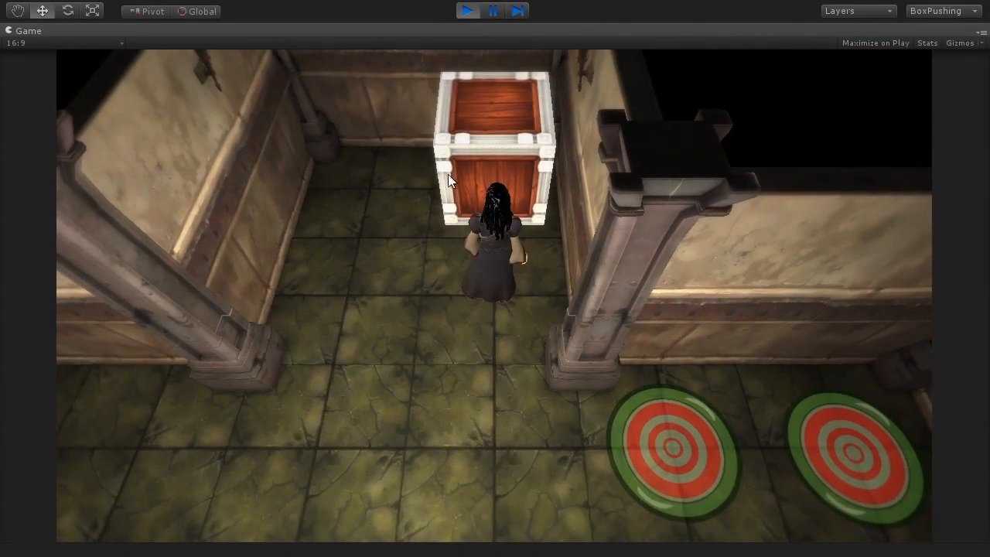
pyautogui.click(467, 12)
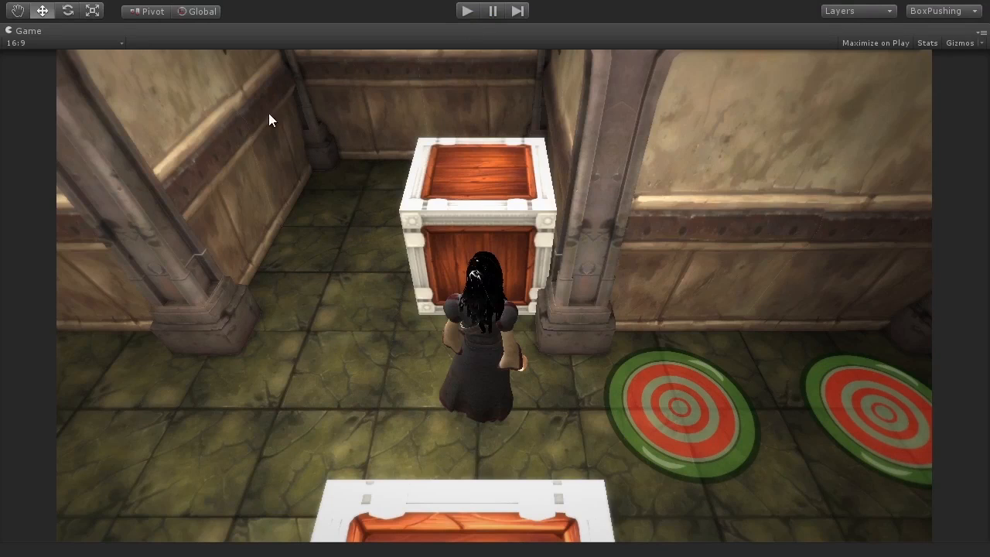
# Preview at Standalone (1024x768) and restore the full editor layout.
pyautogui.click(27, 43)
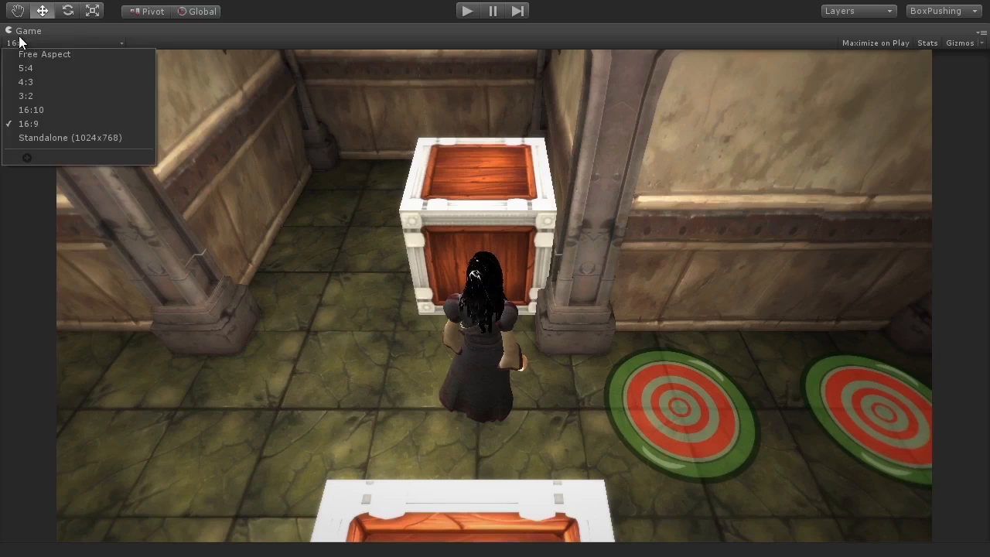
pyautogui.click(126, 140)
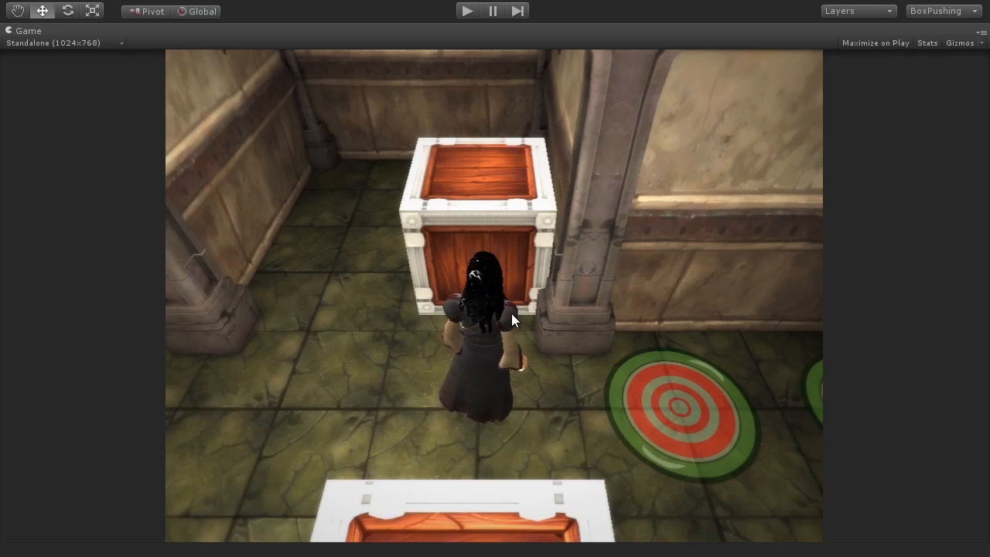
pyautogui.hotkey('shift', 'space')
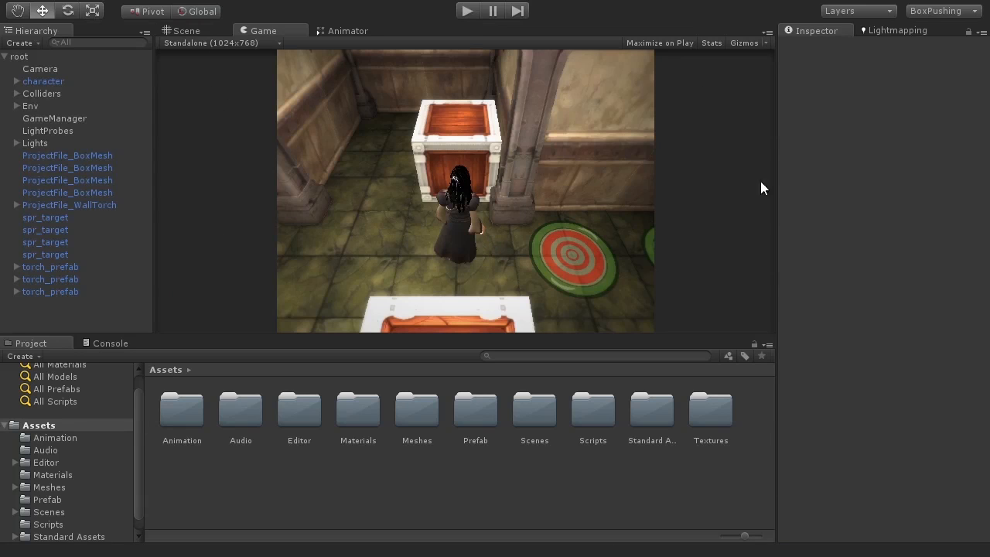
# Play-test by walking the character around the crates with the arrow keys, then stop.
pyautogui.click(467, 11)
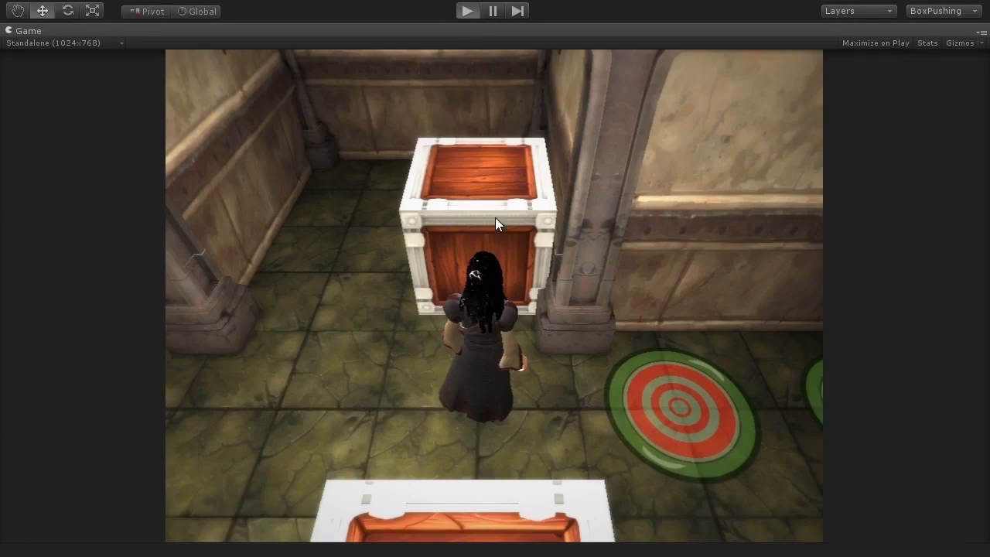
pyautogui.press('Left')
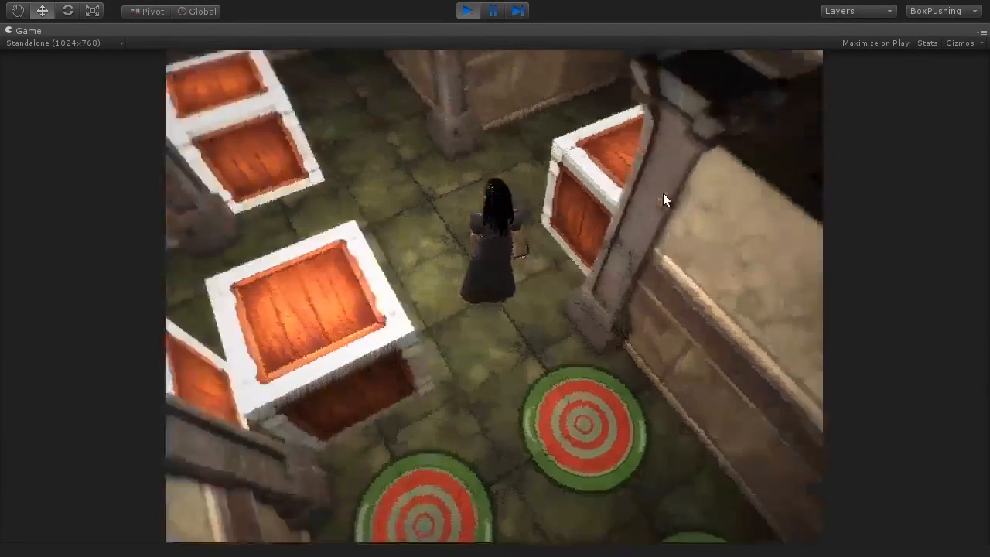
pyautogui.press('Up')
pyautogui.press('Left')
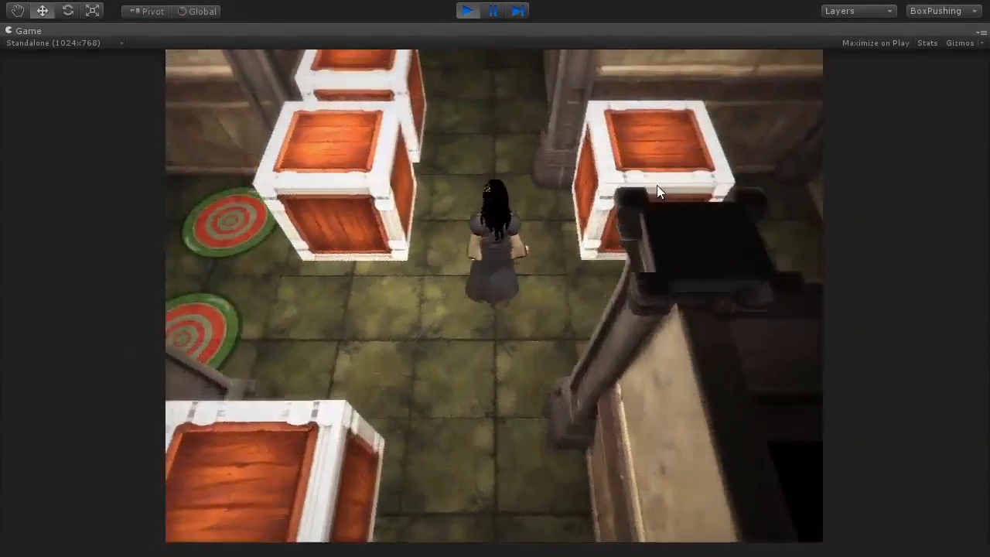
pyautogui.press('Up')
pyautogui.press('Up')
pyautogui.press('Left')
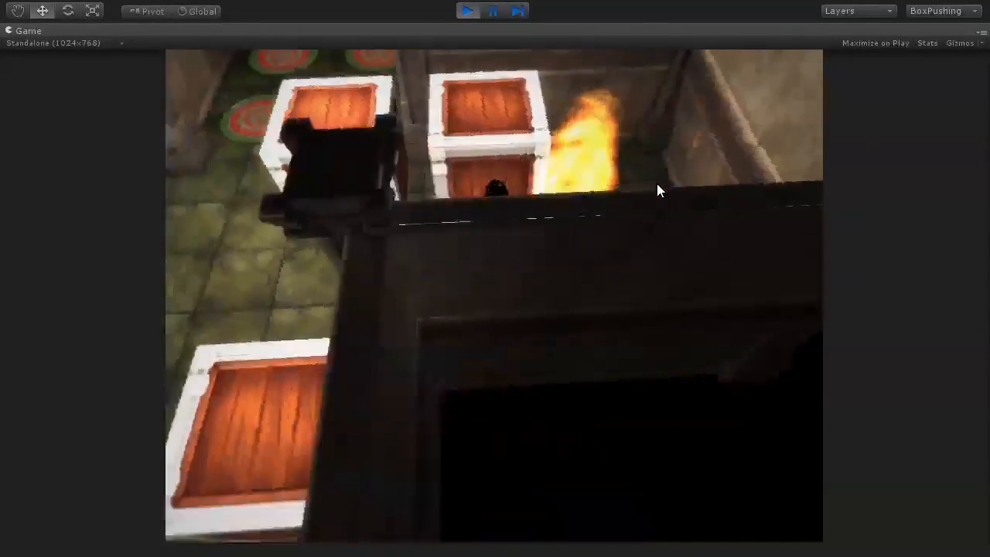
pyautogui.press('Up')
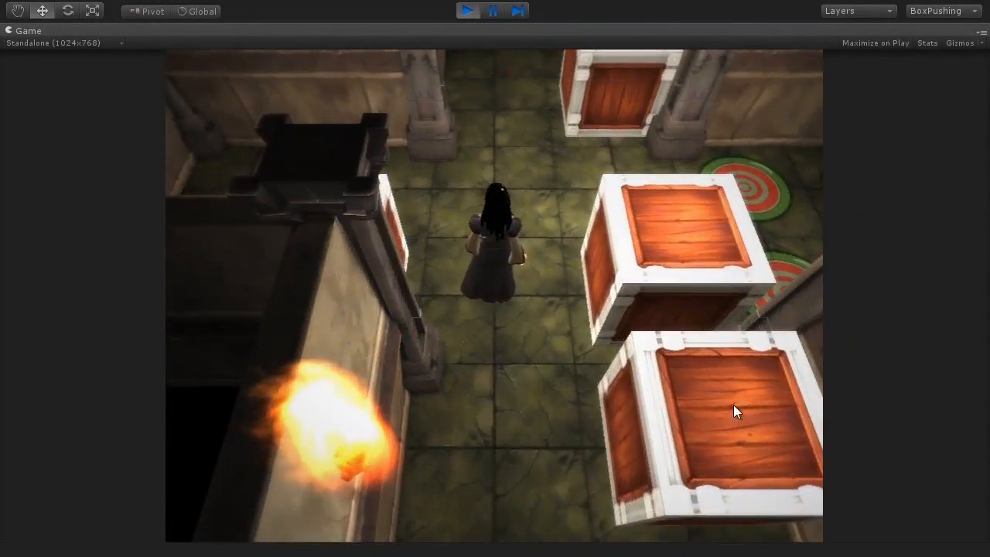
pyautogui.press('Up')
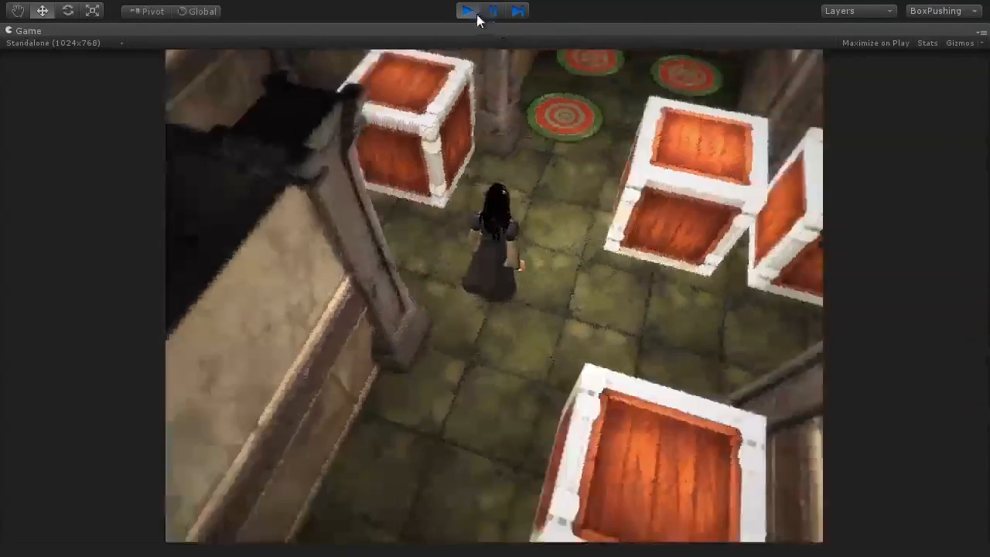
pyautogui.click(470, 13)
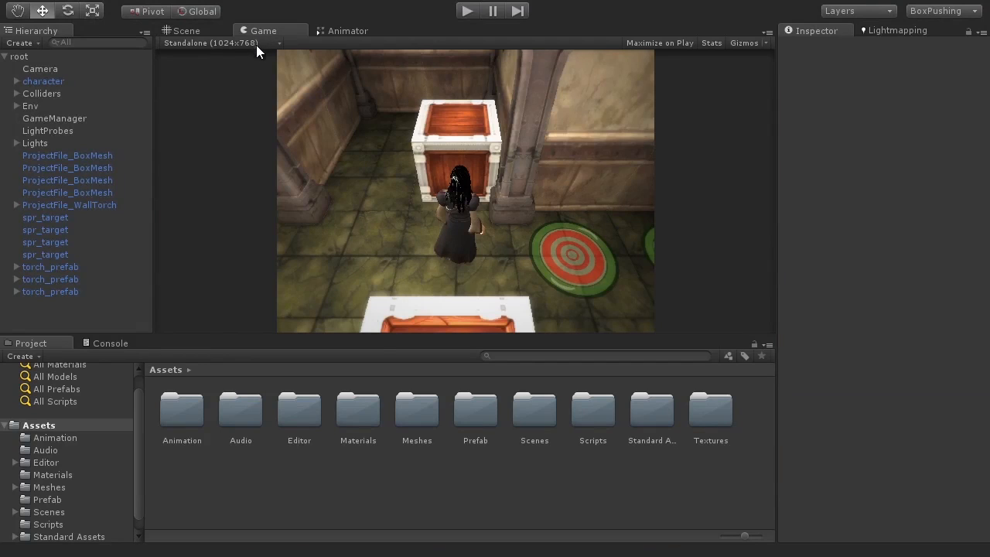
# Add a custom fixed 800x600 preview resolution and make it the active size.
pyautogui.click(232, 43)
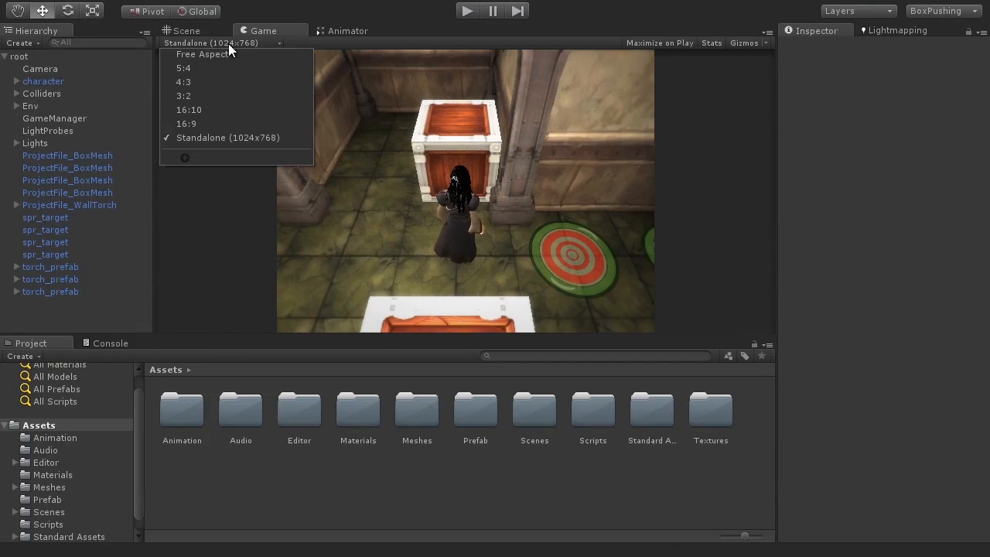
pyautogui.click(186, 157)
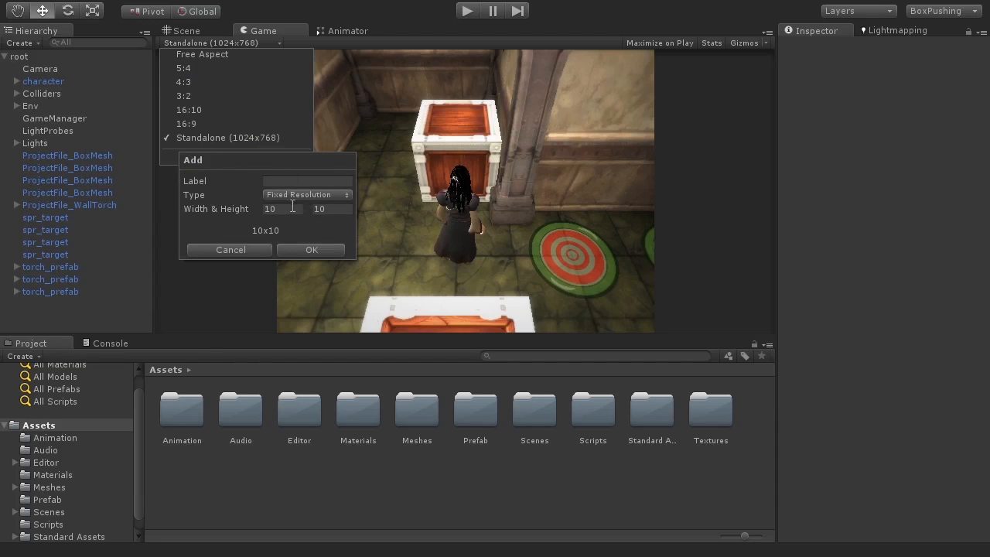
pyautogui.write('800')
pyautogui.press('Tab')
pyautogui.write('600')
pyautogui.click(301, 251)
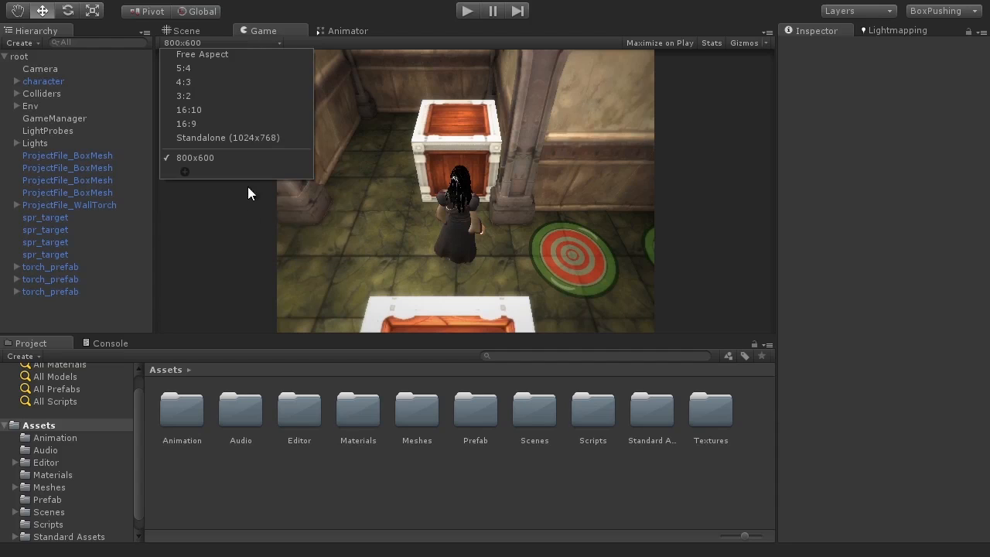
pyautogui.click(215, 158)
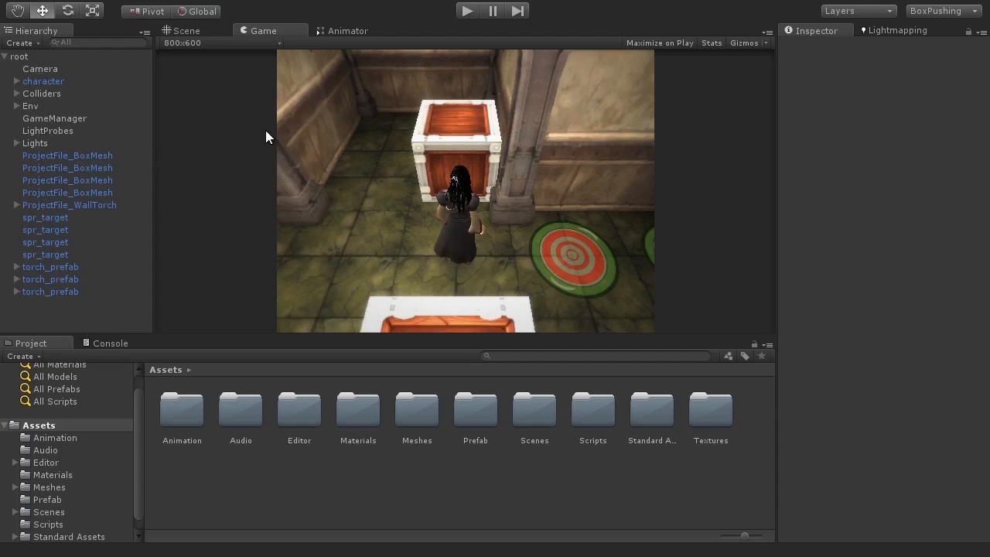
# Maximize the Game view and play-test briefly at 800x600.
pyautogui.hotkey('shift', 'space')
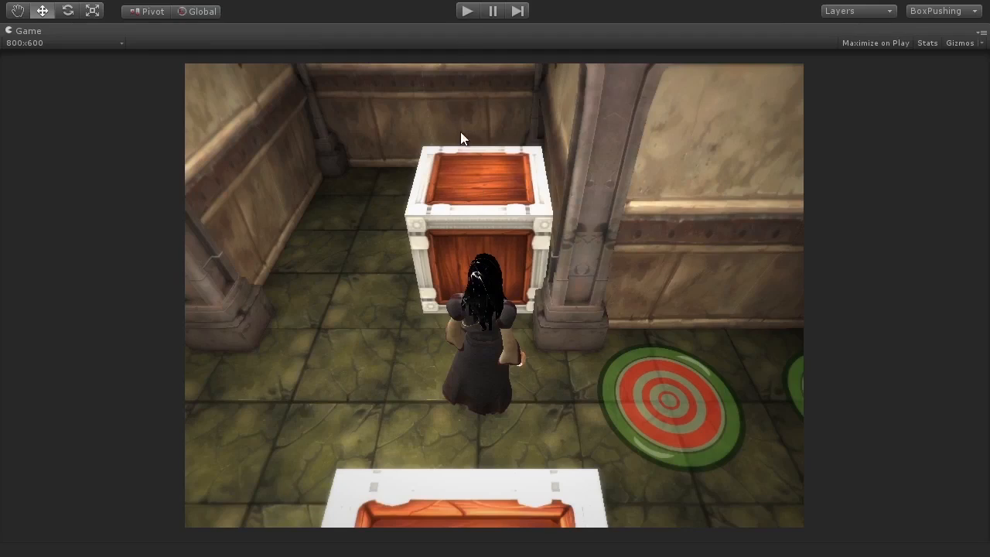
pyautogui.click(461, 15)
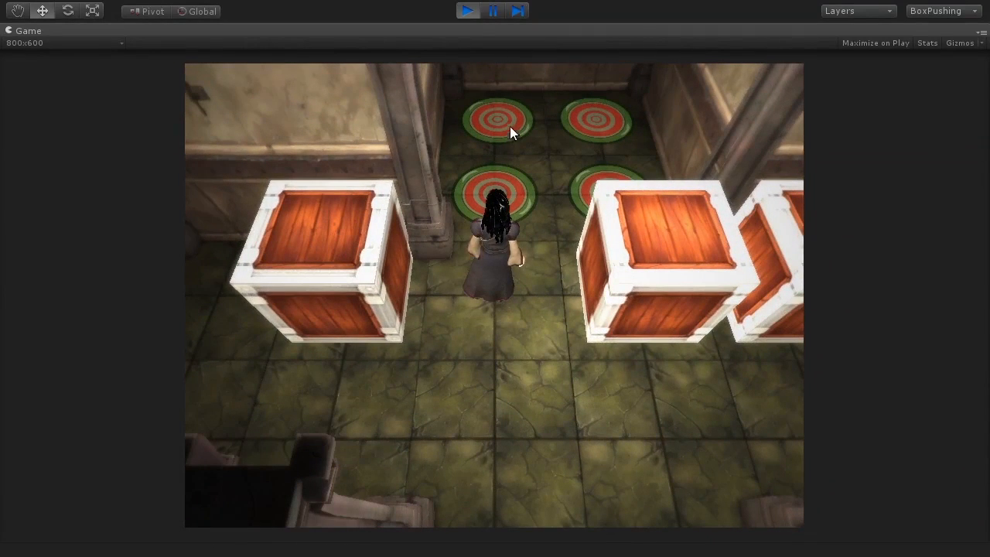
pyautogui.click(469, 16)
# Delete the custom 800x600 preset, return to Free Aspect, and play-test once more.
pyautogui.click(33, 44)
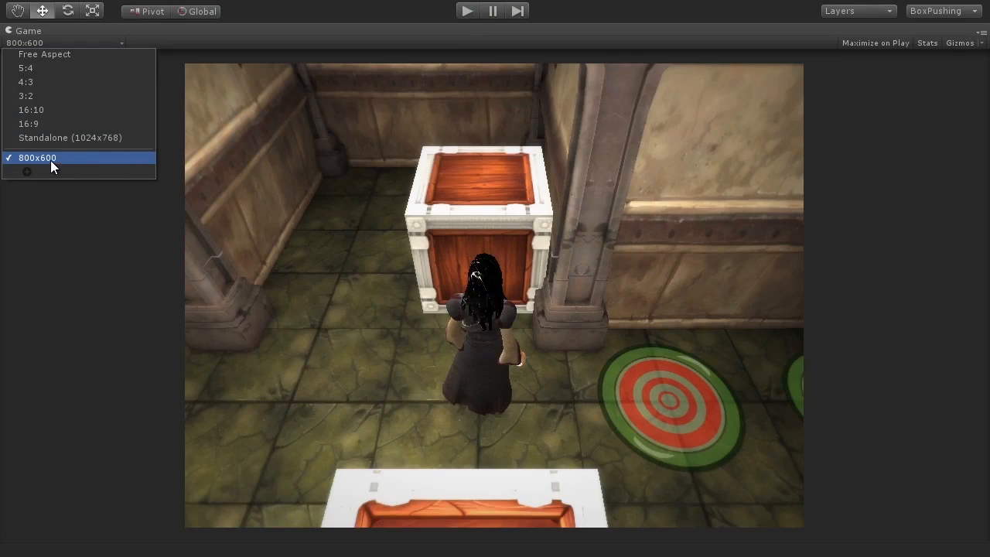
pyautogui.rightClick(51, 161)
pyautogui.click(107, 190)
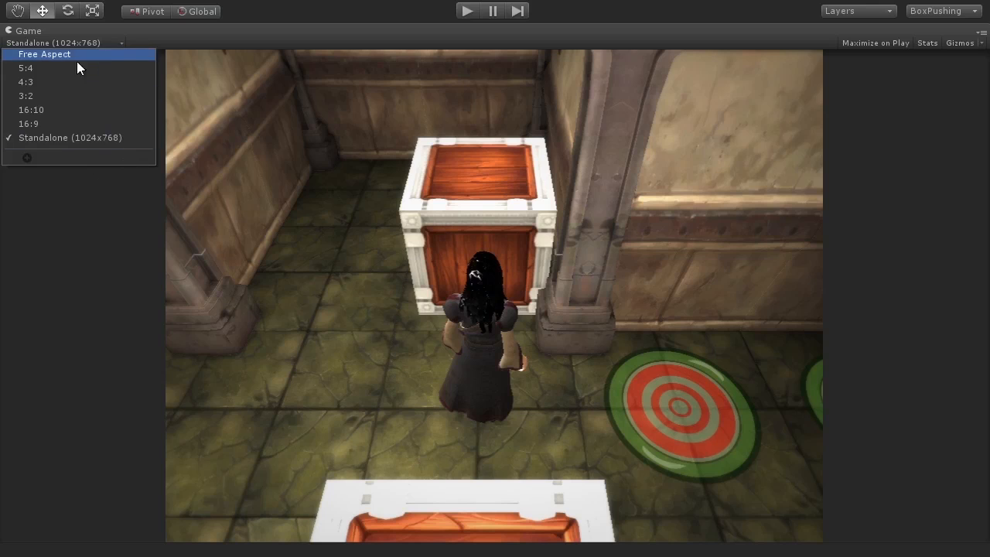
pyautogui.click(30, 56)
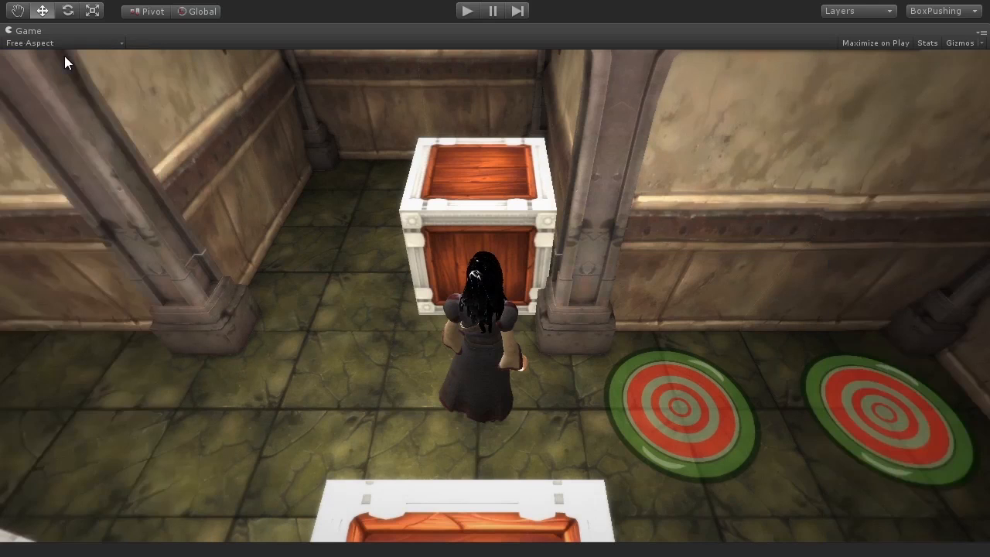
pyautogui.click(467, 11)
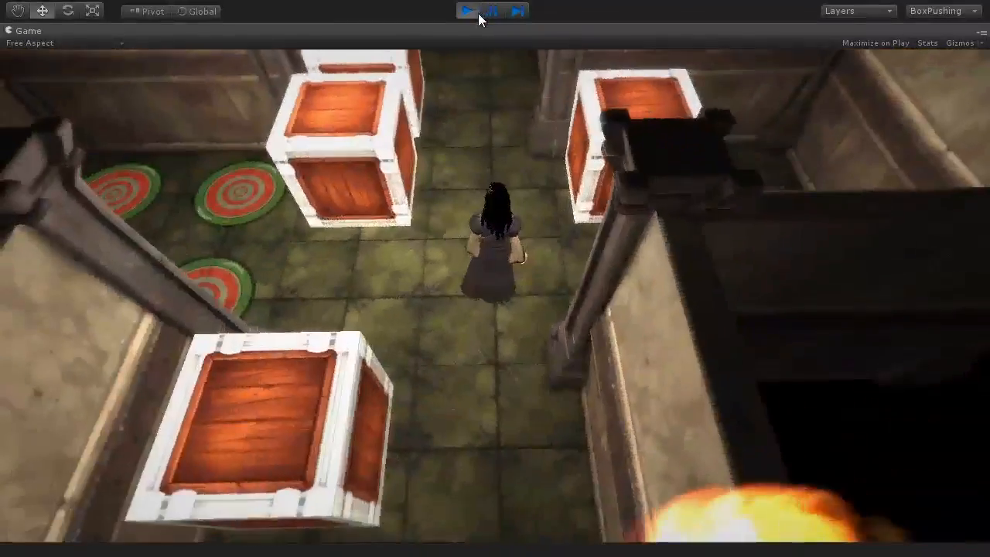
pyautogui.click(468, 11)
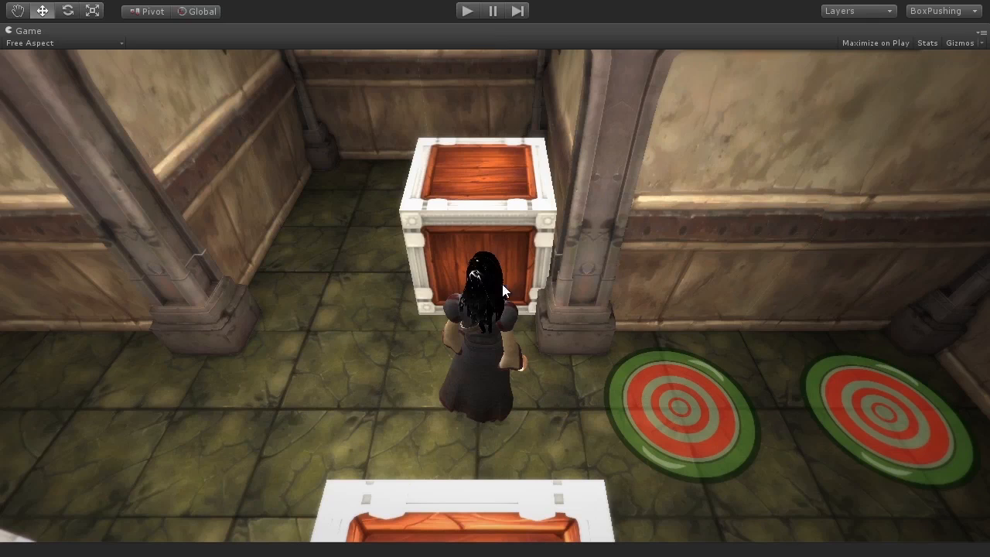
pyautogui.hotkey('shift', 'space')
pyautogui.click(203, 44)
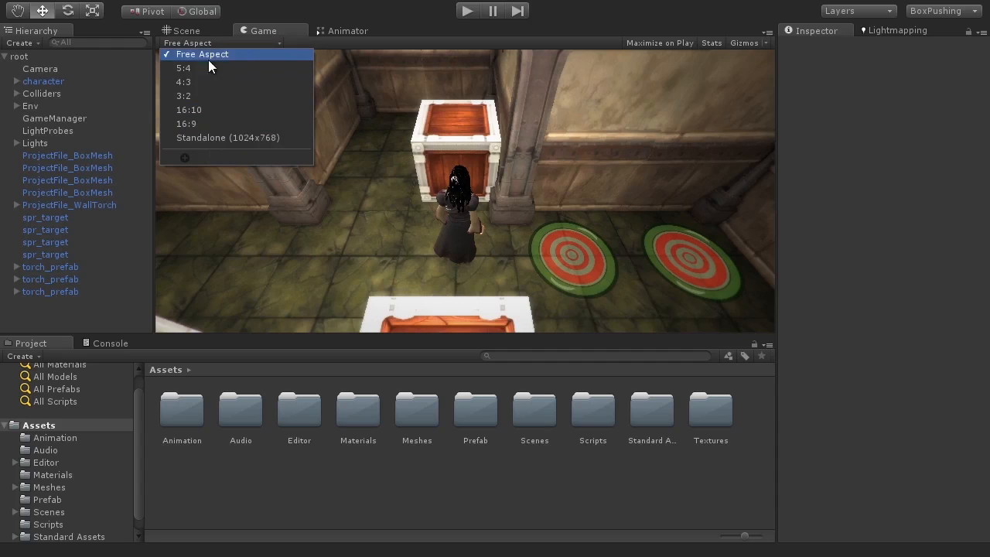
# Leave the Game view at Free Aspect and open the File menu.
pyautogui.click(659, 308)
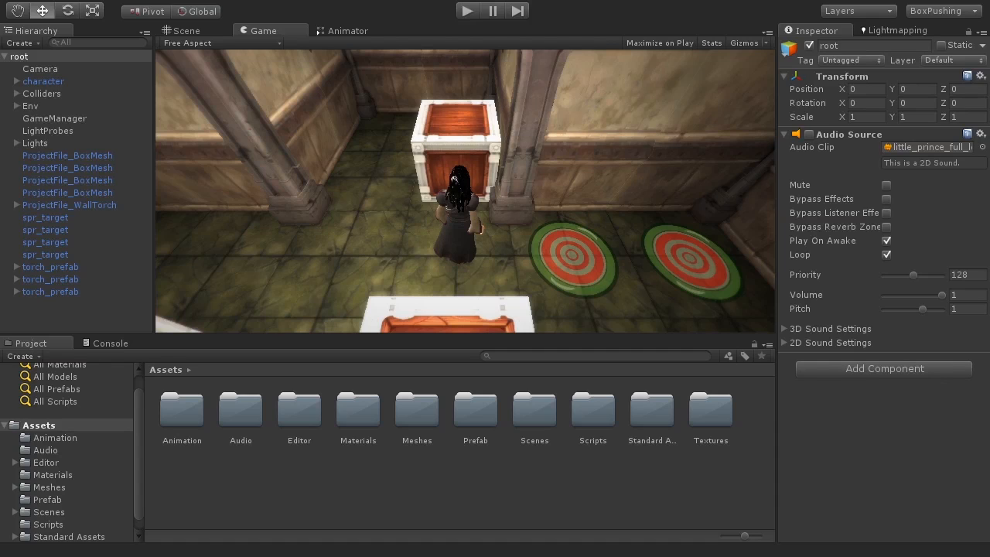
pyautogui.click(23, 2)
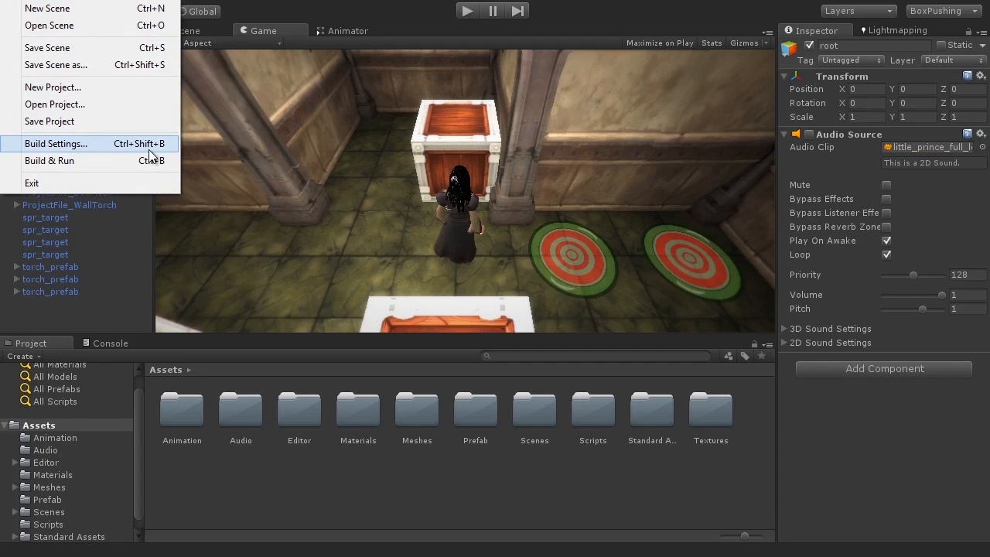
# Open Build Settings, nudge the window left, and bring up its Player Settings.
pyautogui.click(56, 143)
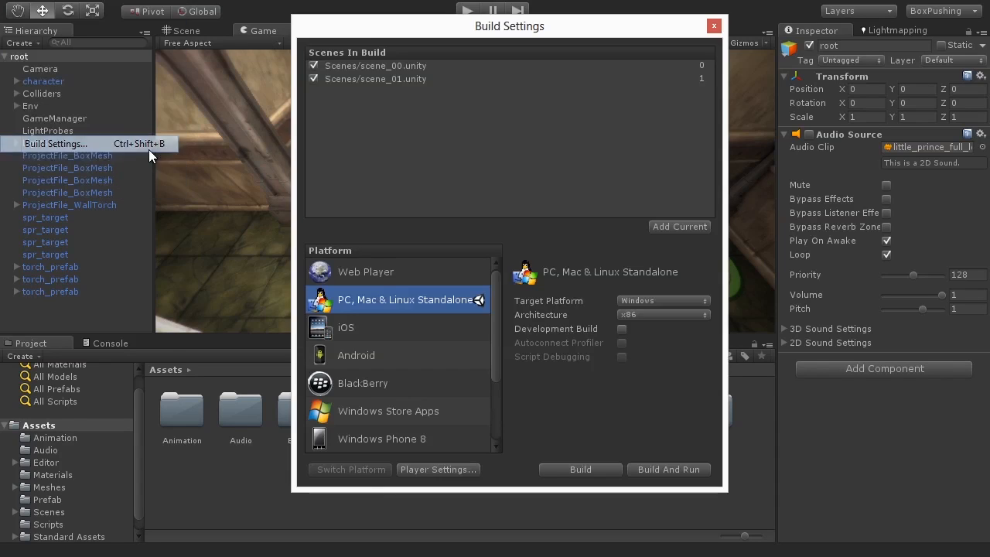
pyautogui.moveTo(529, 32); pyautogui.dragTo(518, 33)
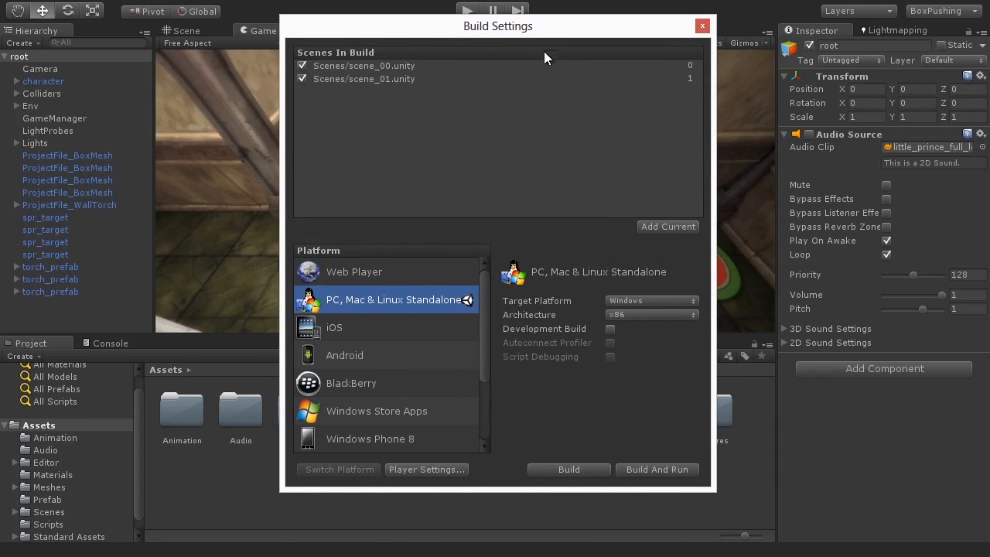
pyautogui.click(427, 470)
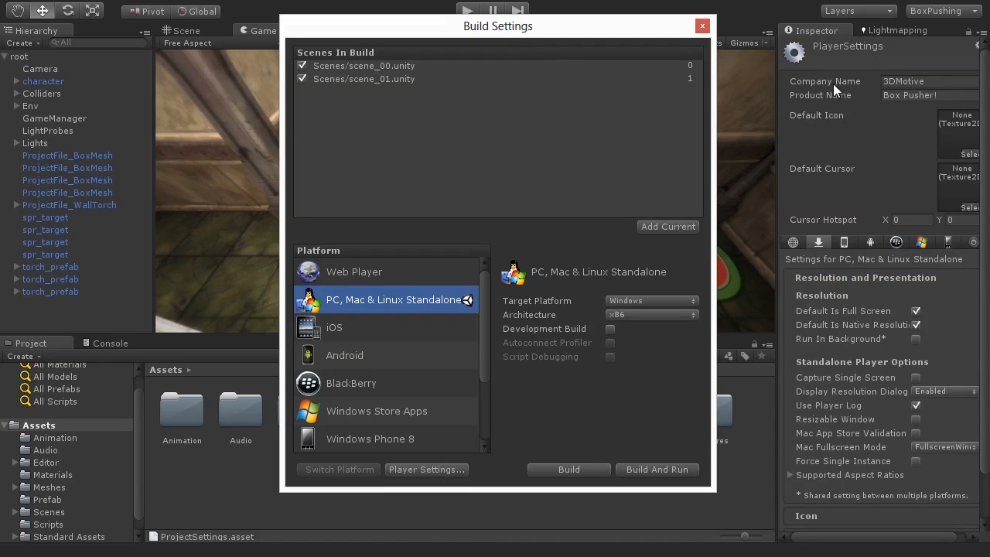
# Review Company Name 3DMotive and Product Name Box Pusher! in Player Settings.
pyautogui.click(877, 82)
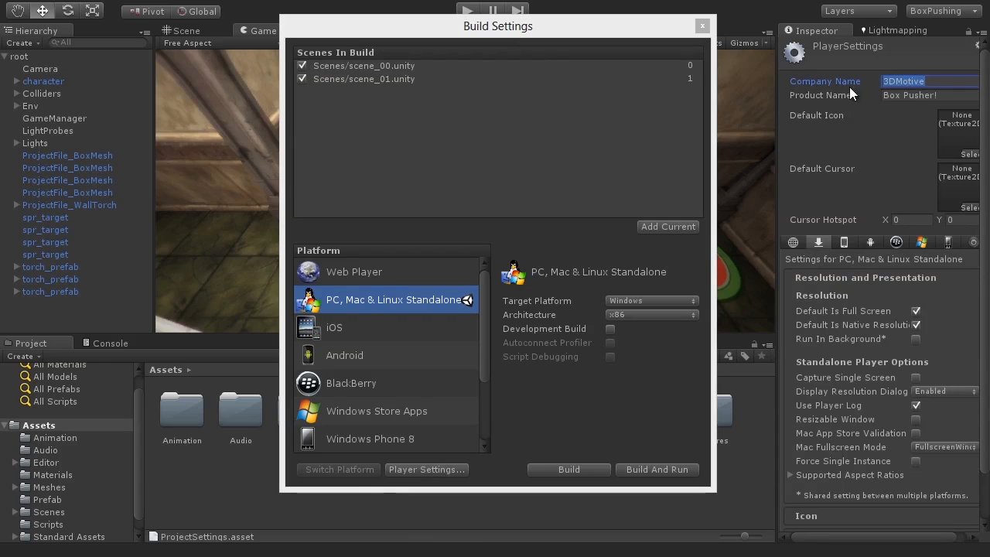
pyautogui.click(938, 96)
pyautogui.click(936, 94)
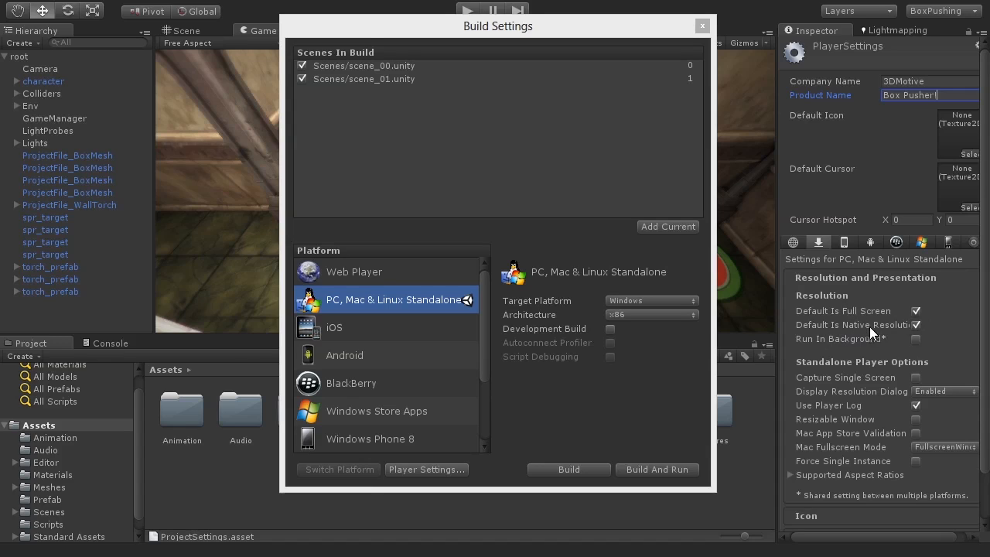
pyautogui.click(916, 324)
pyautogui.click(934, 339)
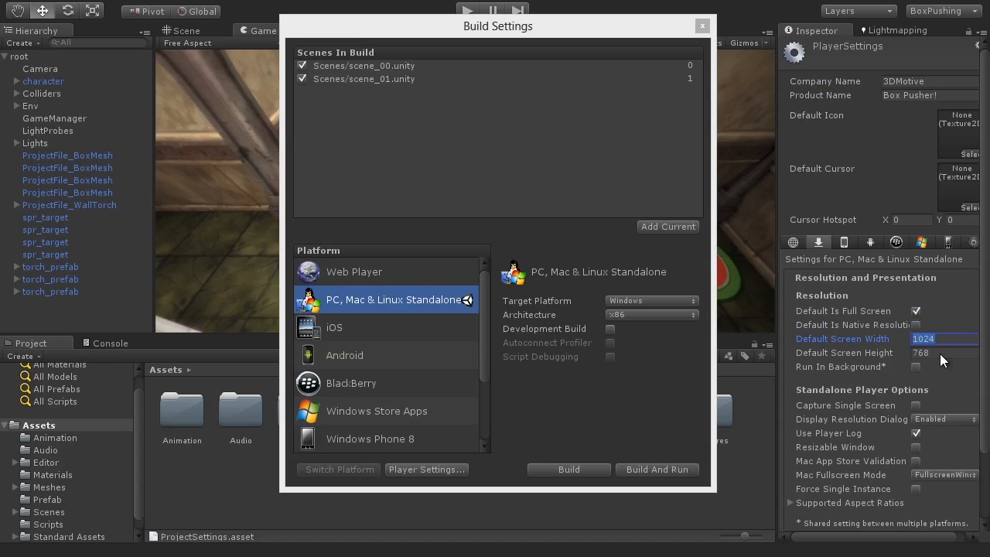
pyautogui.click(939, 353)
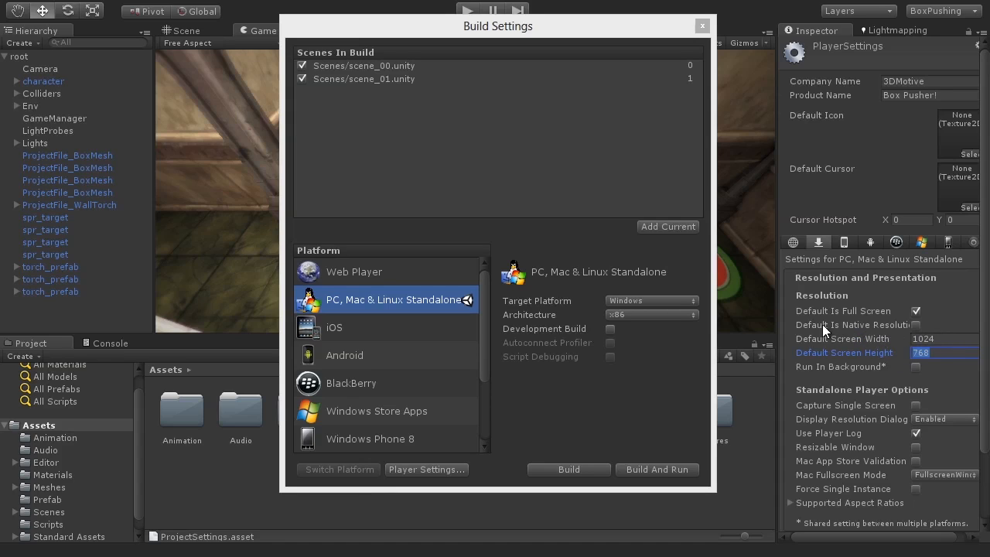
pyautogui.click(917, 325)
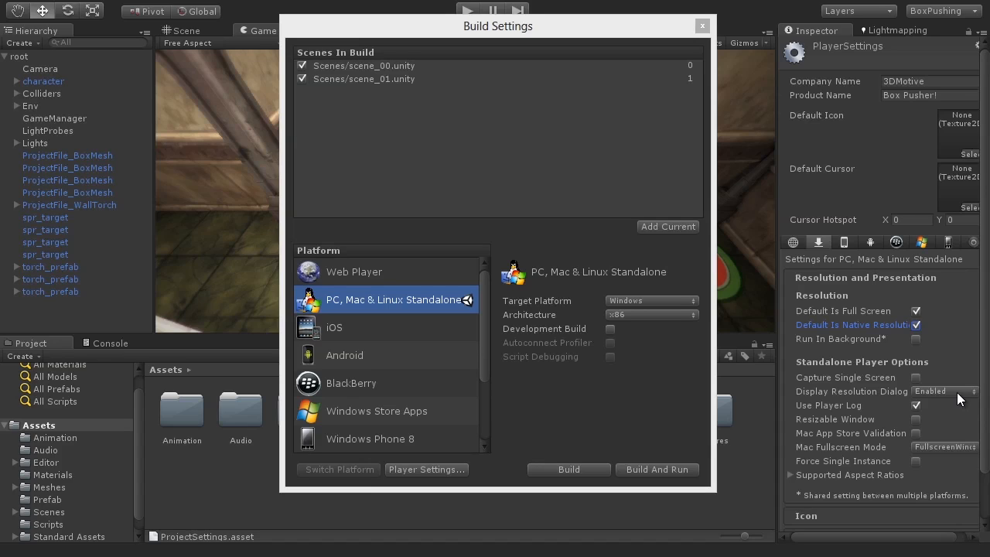
# Keep Display Resolution Dialog Enabled and review the Supported Aspect Ratios list.
pyautogui.click(930, 391)
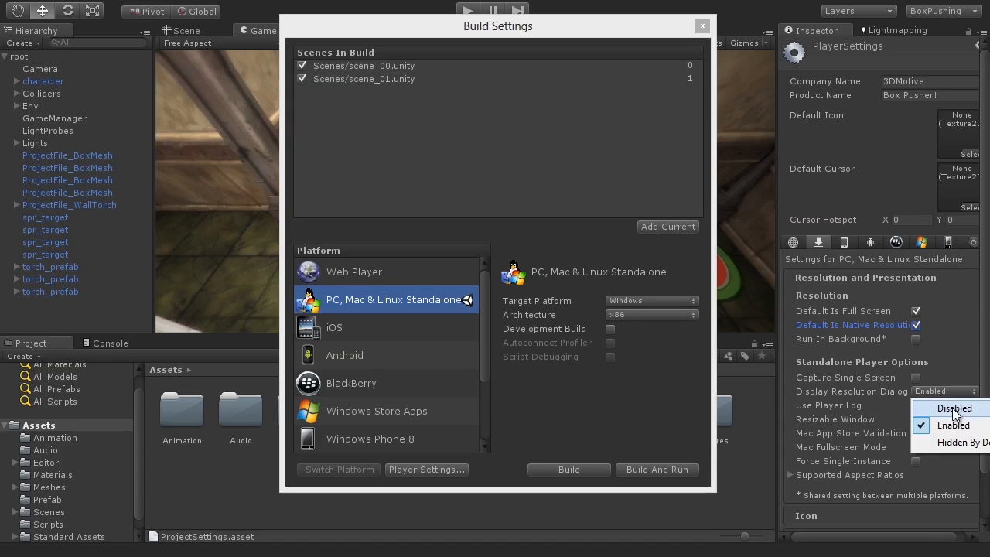
pyautogui.click(983, 334)
pyautogui.moveTo(982, 329); pyautogui.dragTo(982, 384)
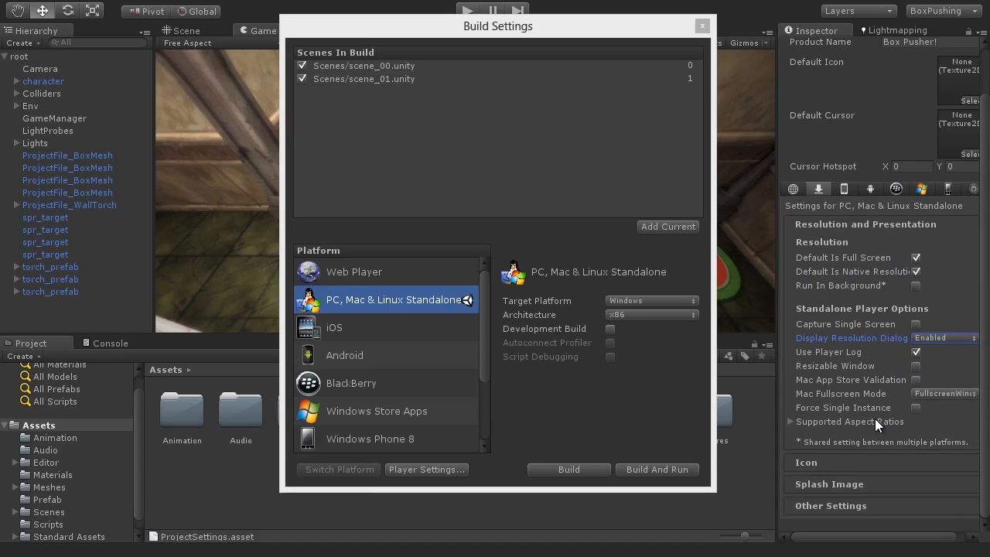
pyautogui.click(806, 421)
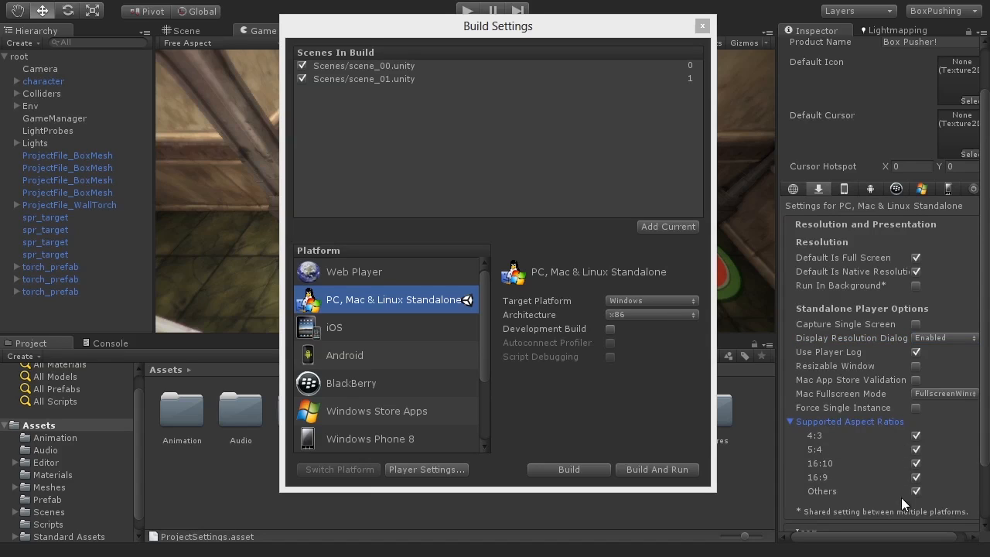
pyautogui.click(822, 424)
pyautogui.scroll(3, 846, 433)
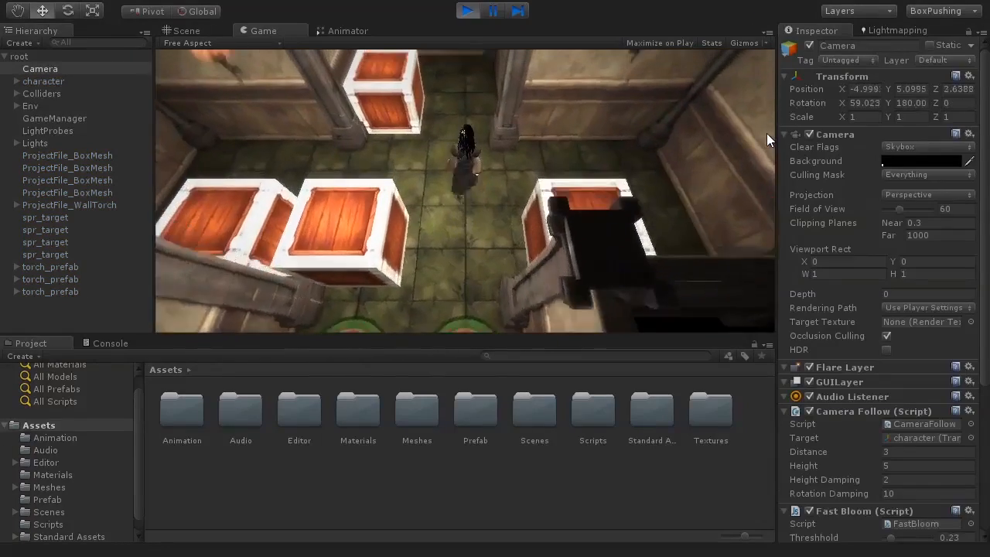
# Walk the character forward between the torches with a series of right turns.
pyautogui.press('w')
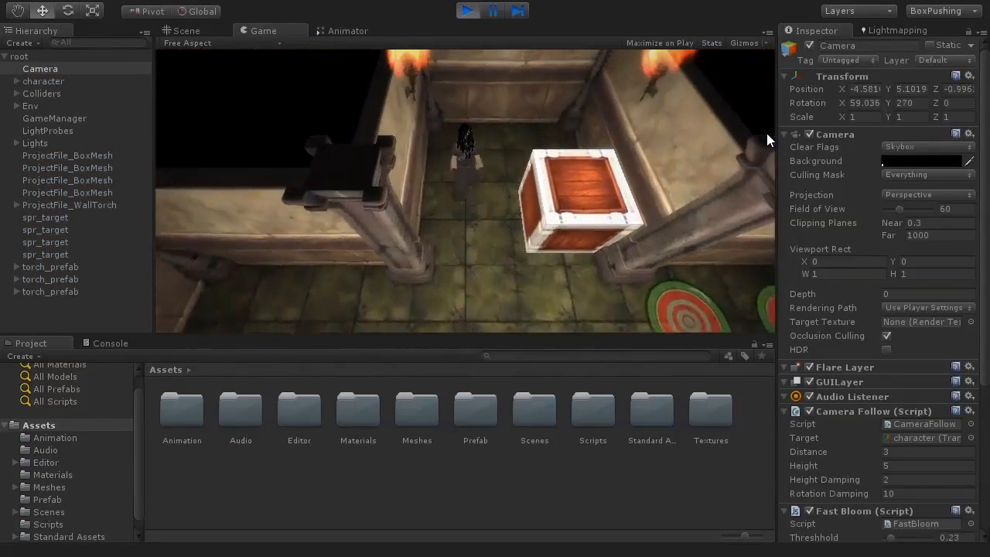
pyautogui.press('d')
pyautogui.press('d')
pyautogui.press('w')
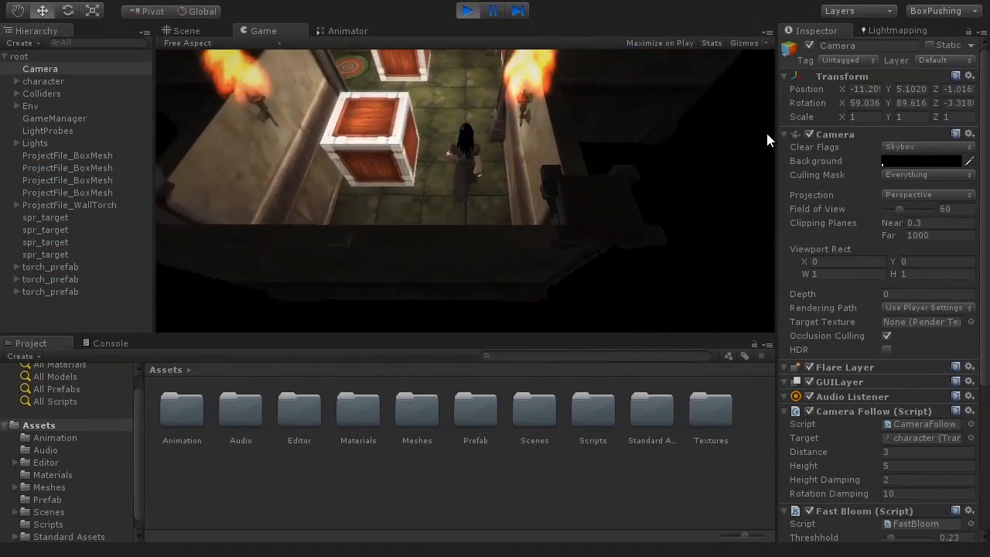
pyautogui.press('d')
pyautogui.press('d')
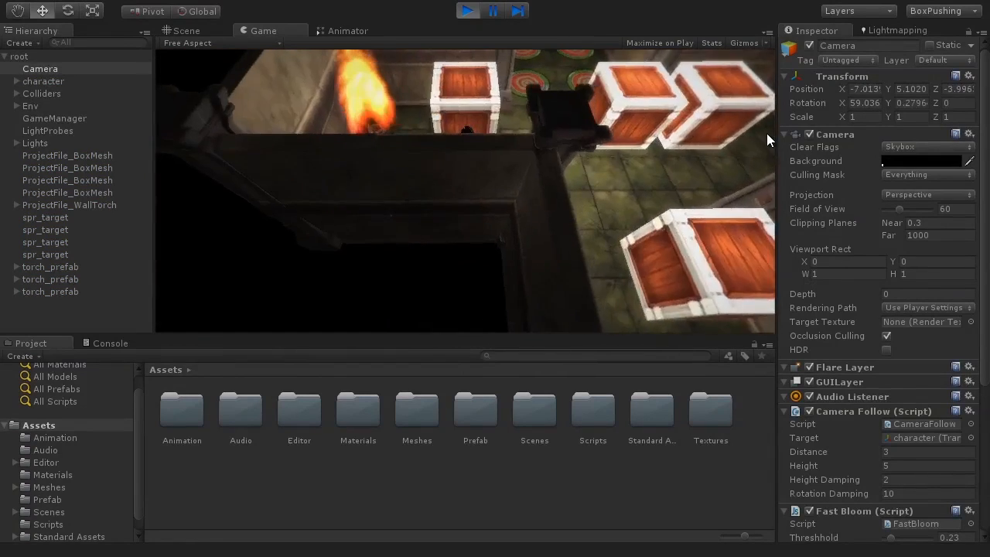
pyautogui.press('w')
pyautogui.press('d')
pyautogui.press('w')
pyautogui.press('d')
pyautogui.press('w')
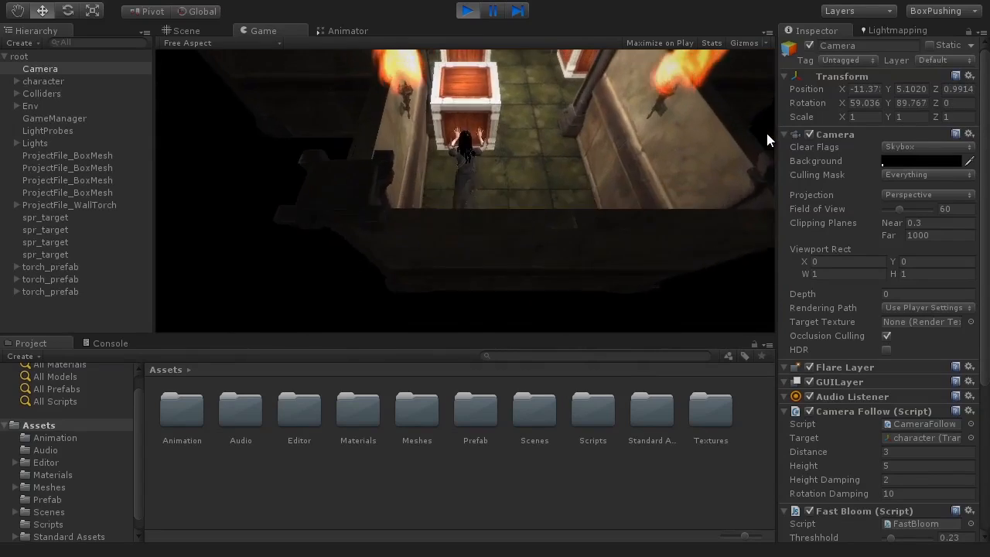
pyautogui.press('d')
pyautogui.press('w')
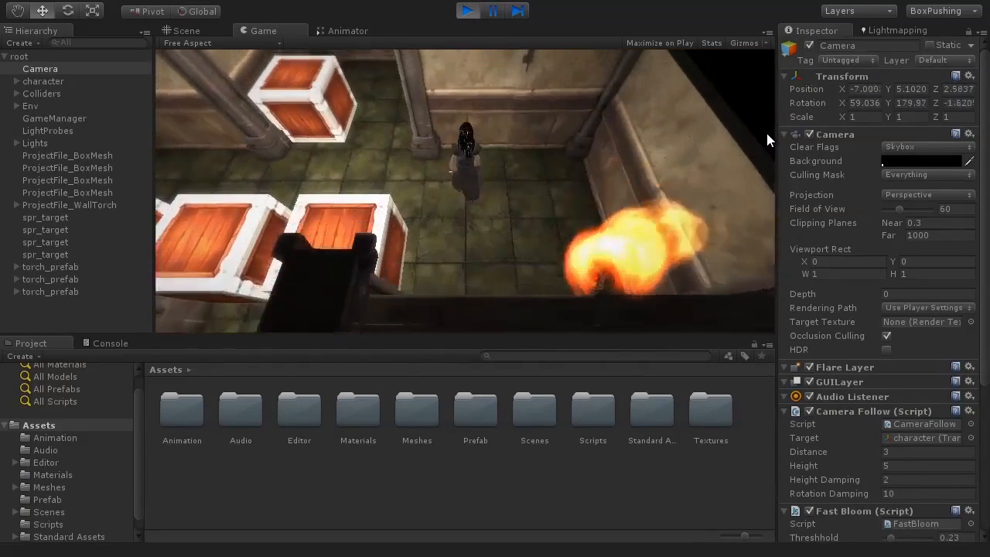
# Steer the character past the targets, push a crate forward, then turn around.
pyautogui.press('a')
pyautogui.press('w')
pyautogui.press('a')
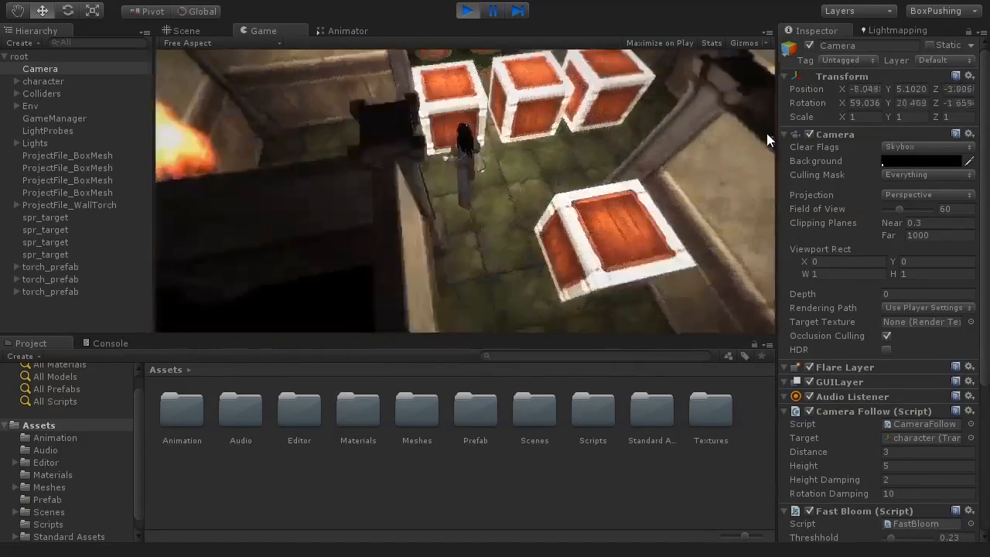
pyautogui.press('w')
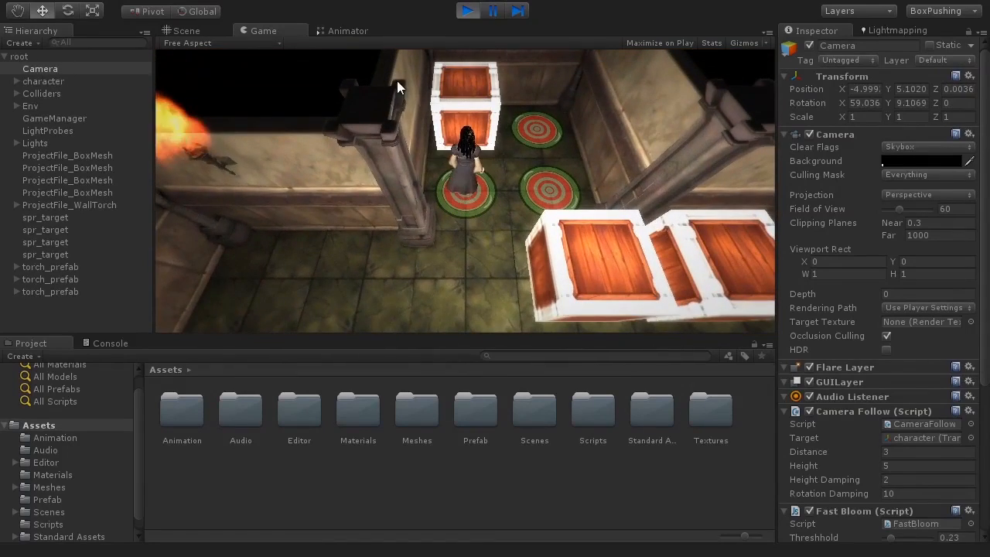
pyautogui.press('d')
pyautogui.press('d')
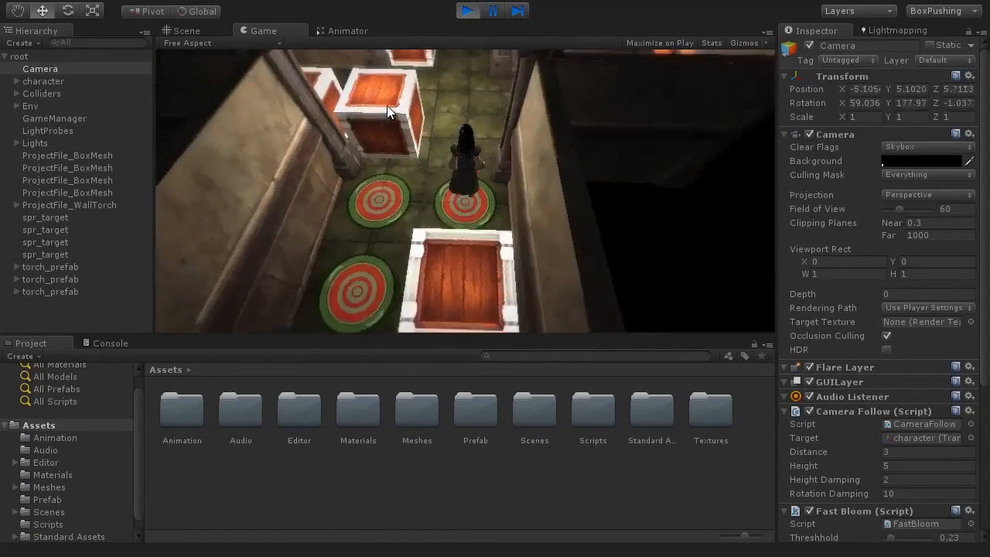
pyautogui.press('w')
pyautogui.press('a')
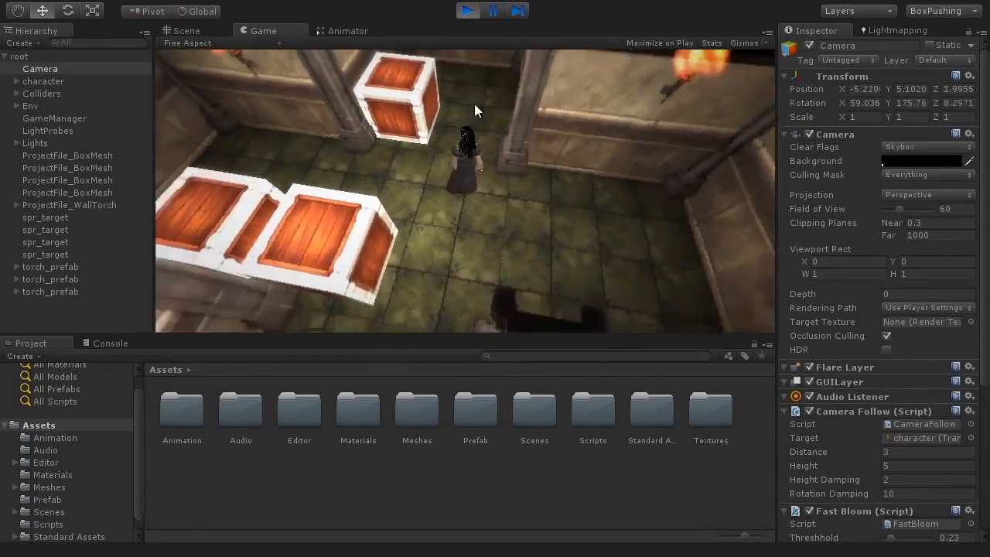
pyautogui.press('w')
pyautogui.press('a')
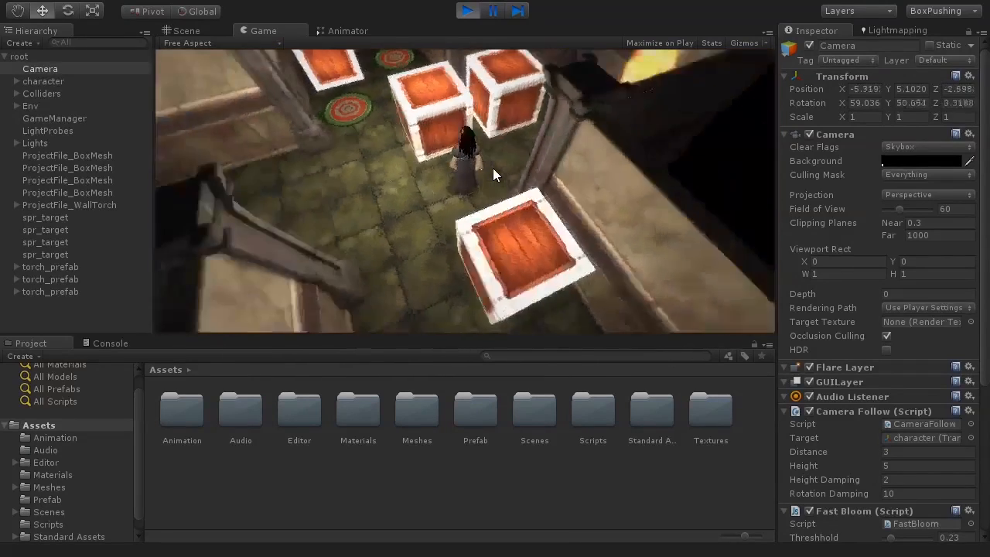
pyautogui.press('w')
pyautogui.press('w')
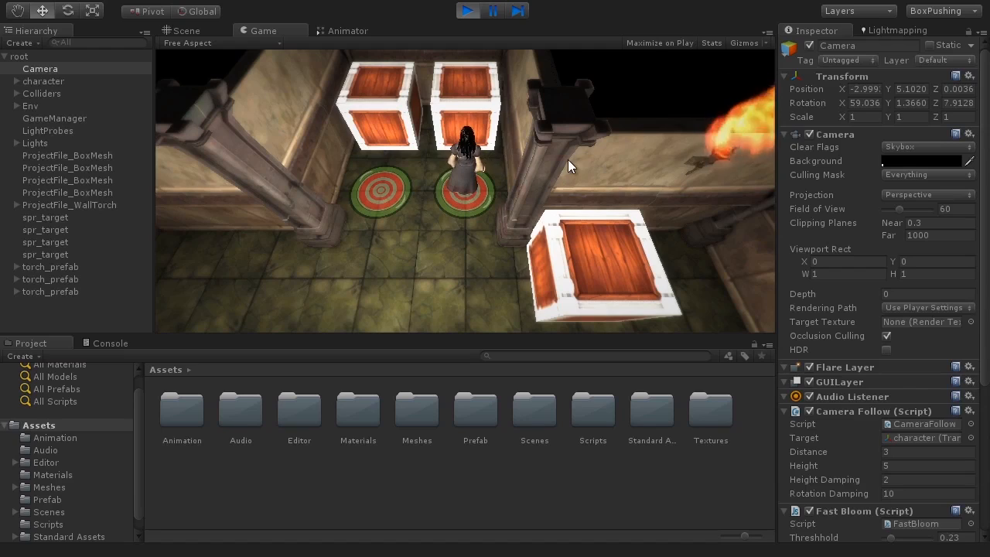
pyautogui.press('s')
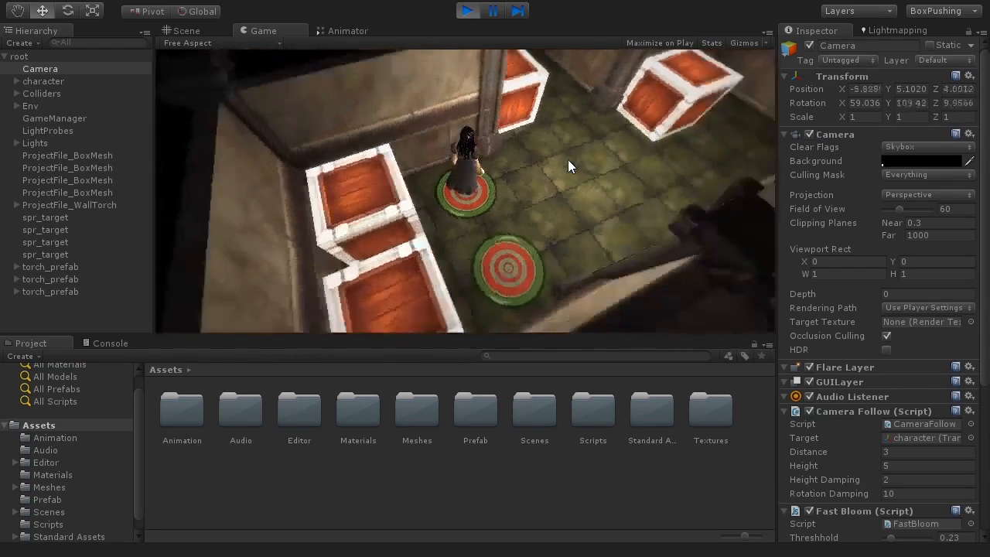
pyautogui.press('d')
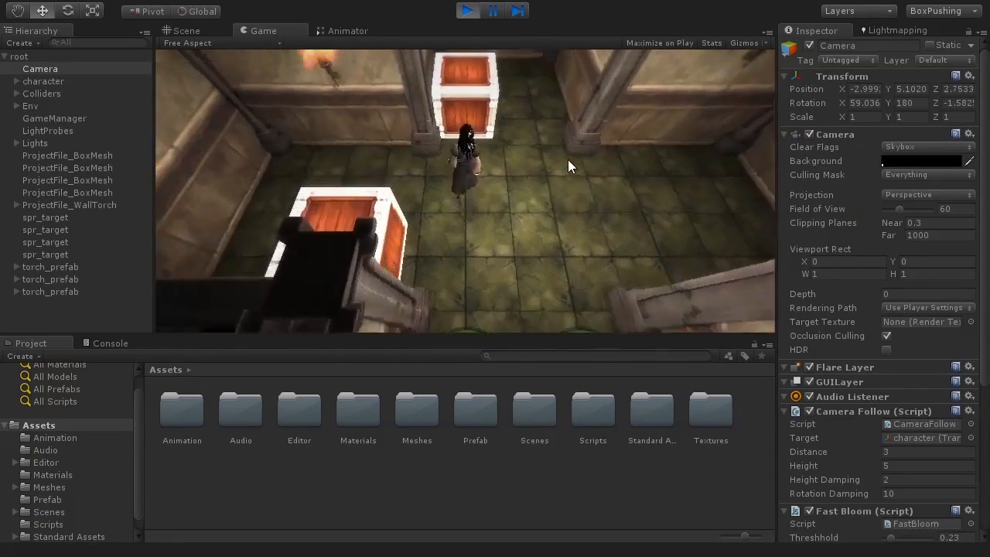
pyautogui.press('w')
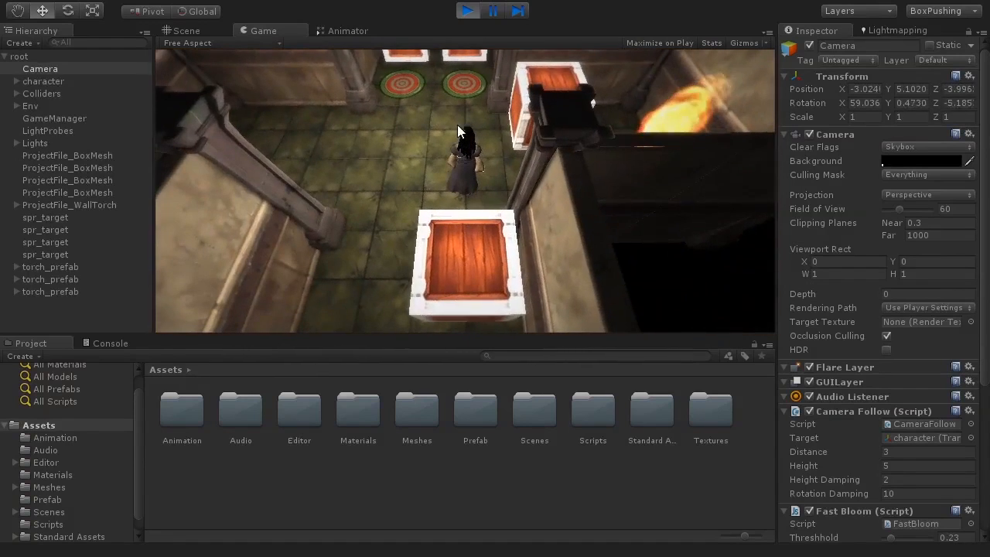